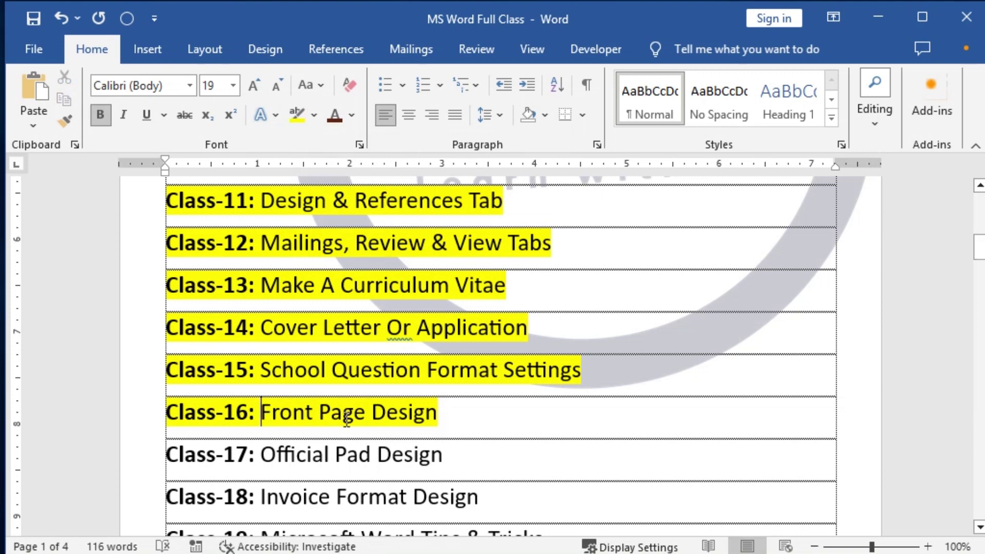
Step: Browse the class list, highlighting the Front Page Design entry in the Class-16 row
{"action": "left_click_drag", "start_coordinate": [261, 413], "coordinate": [437, 417]}
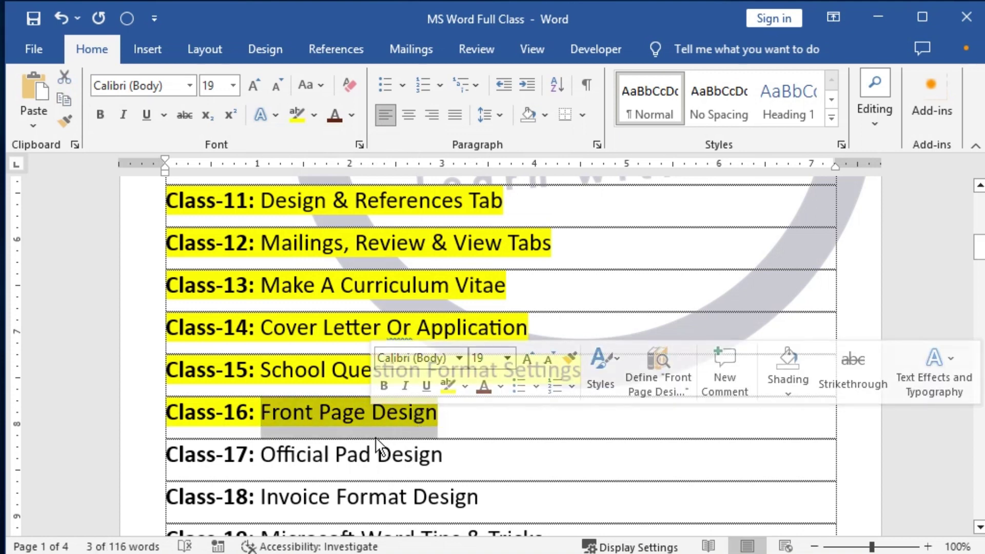
{"action": "left_click", "coordinate": [360, 416]}
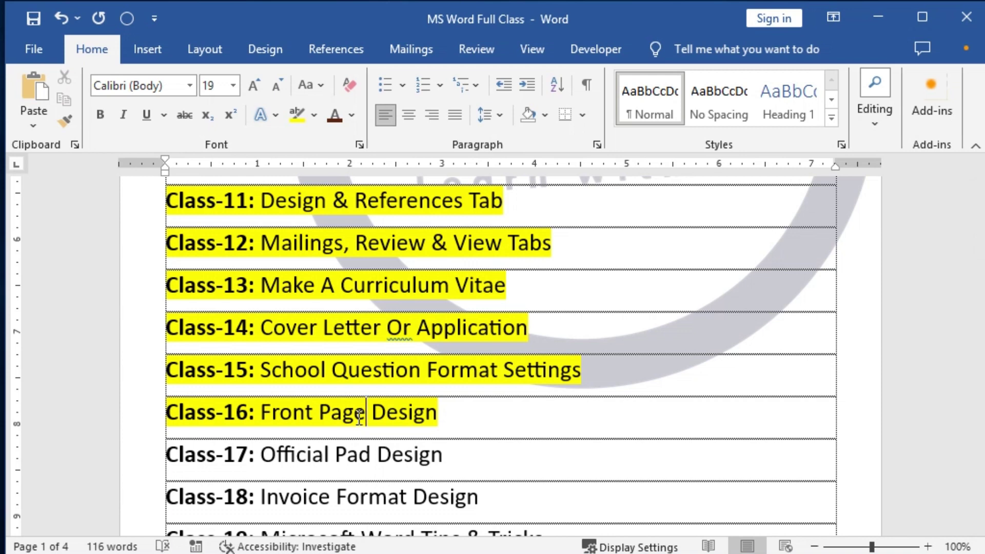
{"action": "scroll", "coordinate": [448, 325], "scroll_direction": "down", "scroll_amount": 3}
{"action": "scroll", "coordinate": [448, 326], "scroll_direction": "up", "scroll_amount": 2}
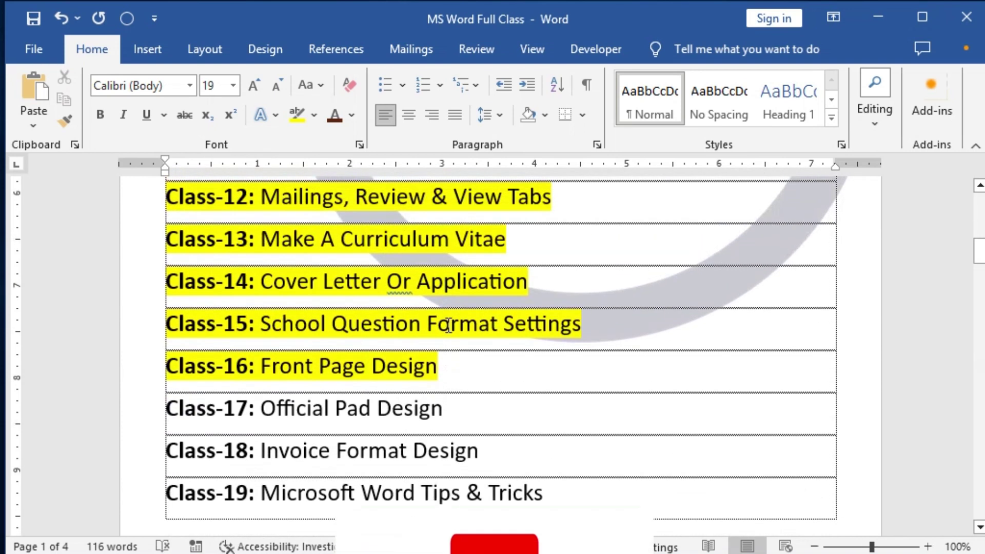
{"action": "scroll", "coordinate": [448, 325], "scroll_direction": "up", "scroll_amount": 1}
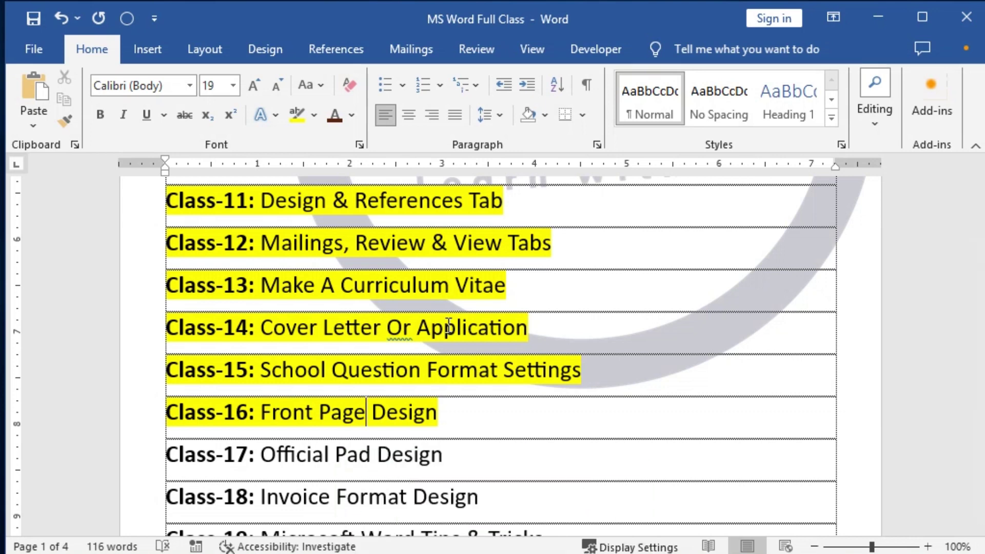
{"action": "scroll", "coordinate": [449, 325], "scroll_direction": "down", "scroll_amount": 1}
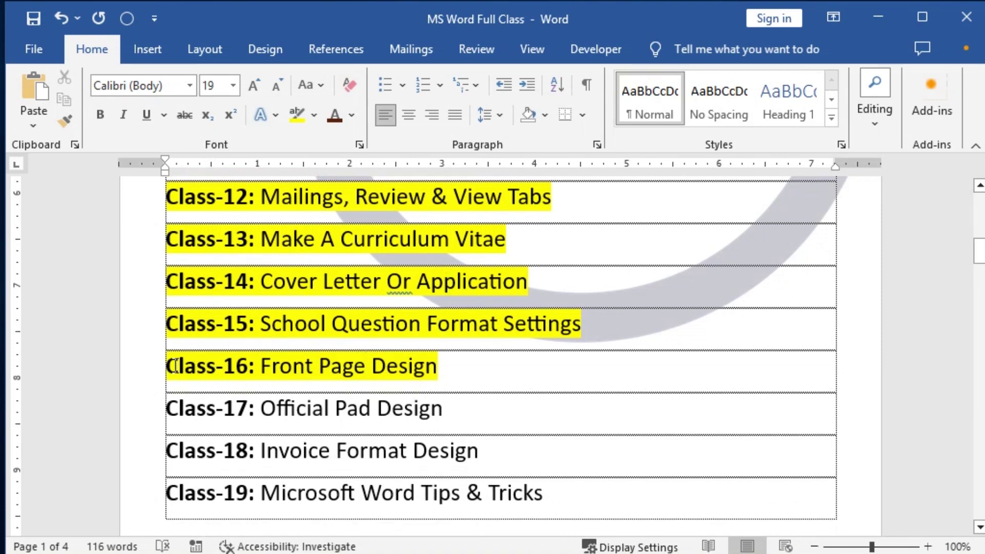
{"action": "left_click_drag", "start_coordinate": [165, 368], "coordinate": [433, 368]}
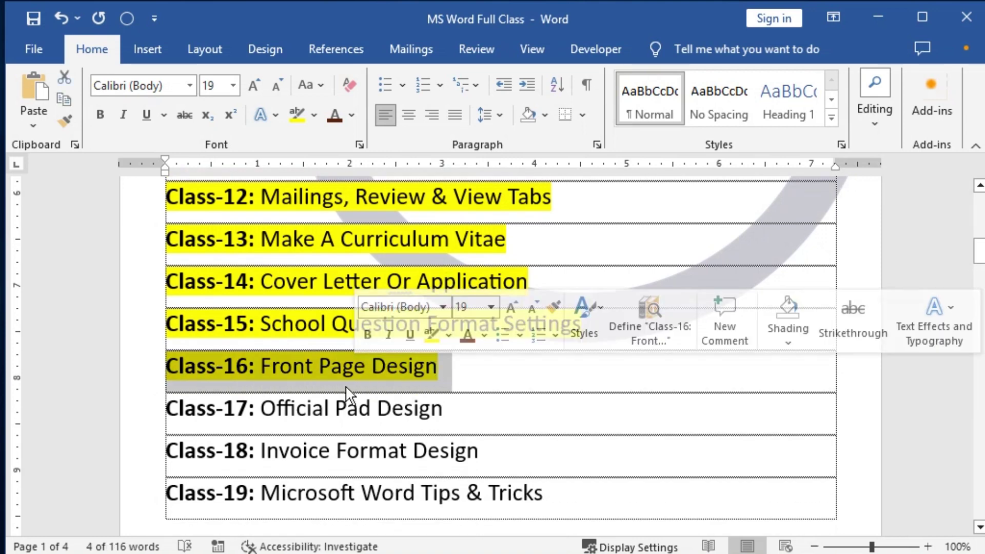
{"action": "scroll", "coordinate": [346, 386], "scroll_direction": "up", "scroll_amount": 6}
{"action": "scroll", "coordinate": [353, 468], "scroll_direction": "up", "scroll_amount": 5}
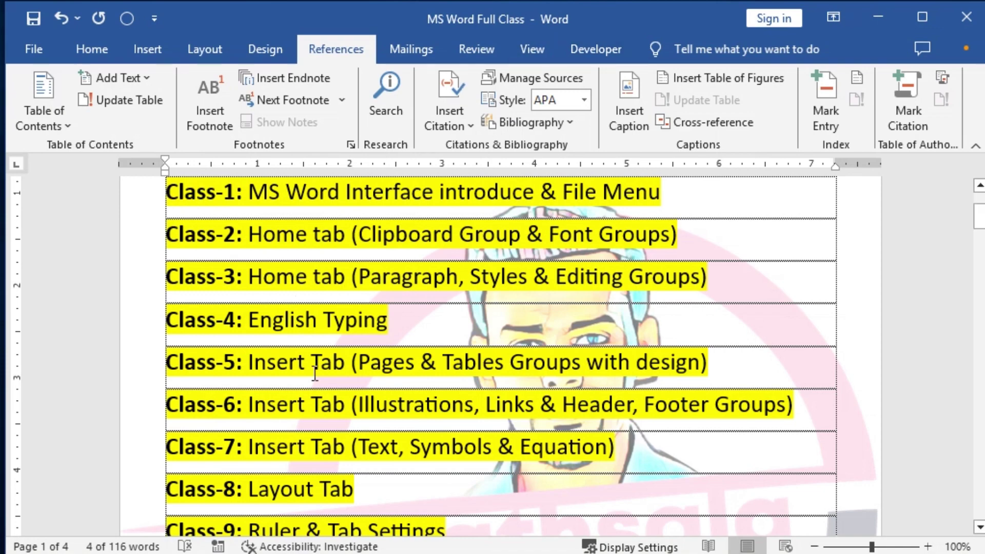
{"action": "scroll", "coordinate": [335, 355], "scroll_direction": "down", "scroll_amount": 7}
Step: Review the Class-13 to Class-16 titles, then start a new blank document
{"action": "left_click_drag", "start_coordinate": [303, 331], "coordinate": [463, 329]}
{"action": "left_click_drag", "start_coordinate": [323, 375], "coordinate": [416, 375]}
{"action": "left_click_drag", "start_coordinate": [294, 419], "coordinate": [438, 425]}
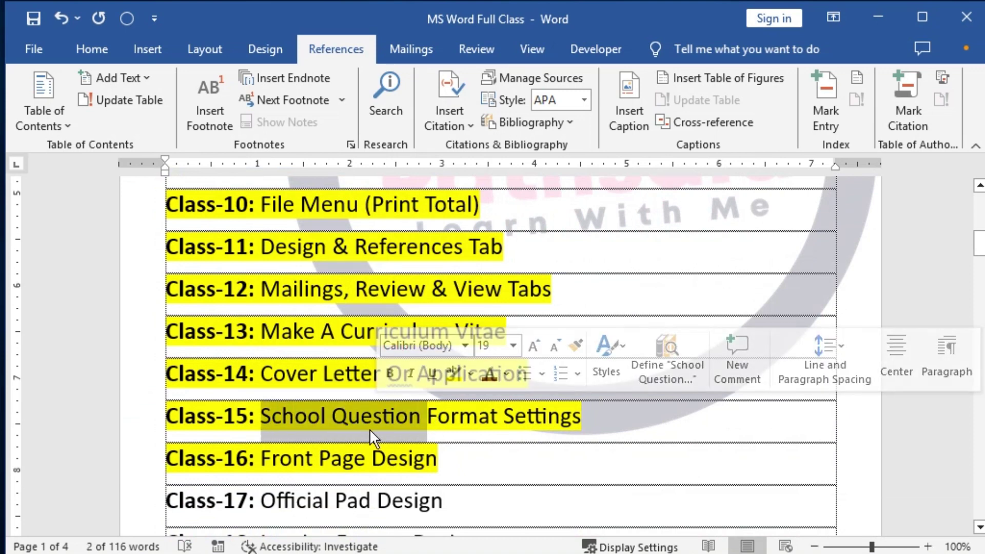
{"action": "left_click_drag", "start_coordinate": [321, 458], "coordinate": [414, 457]}
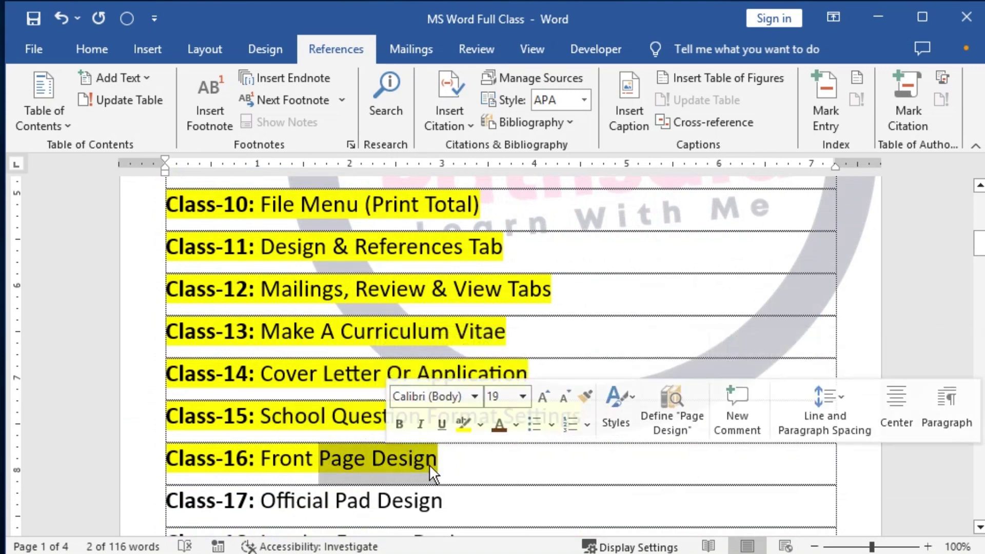
{"action": "left_click", "coordinate": [480, 462]}
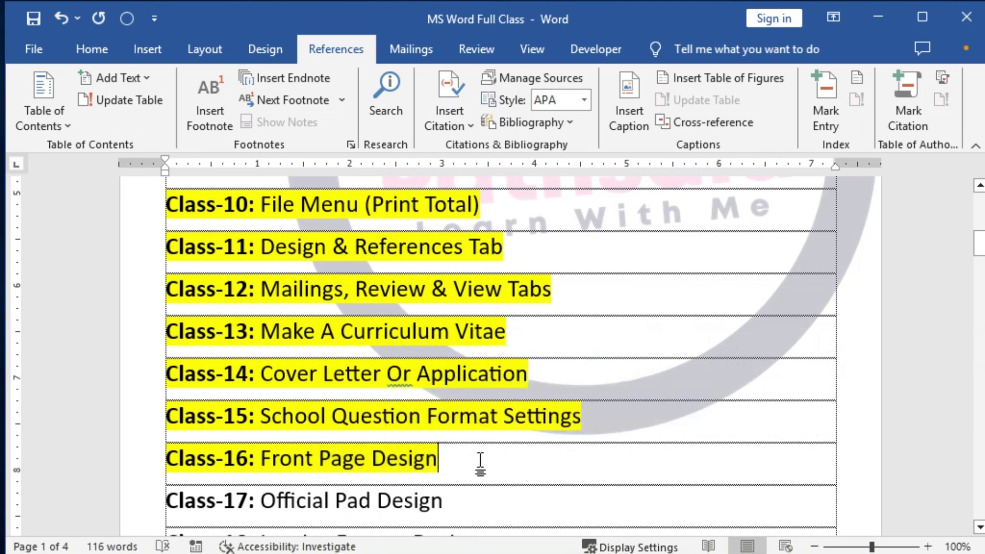
{"action": "key", "text": "ctrl+n"}
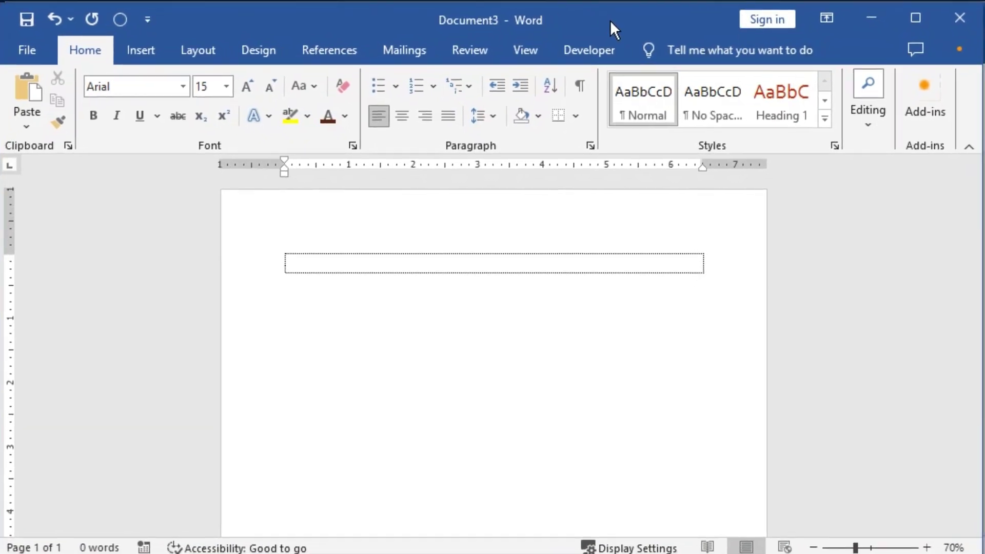
Step: Set the new page to A4 paper with 0.3-inch margins in Page Setup
{"action": "left_click", "coordinate": [370, 269]}
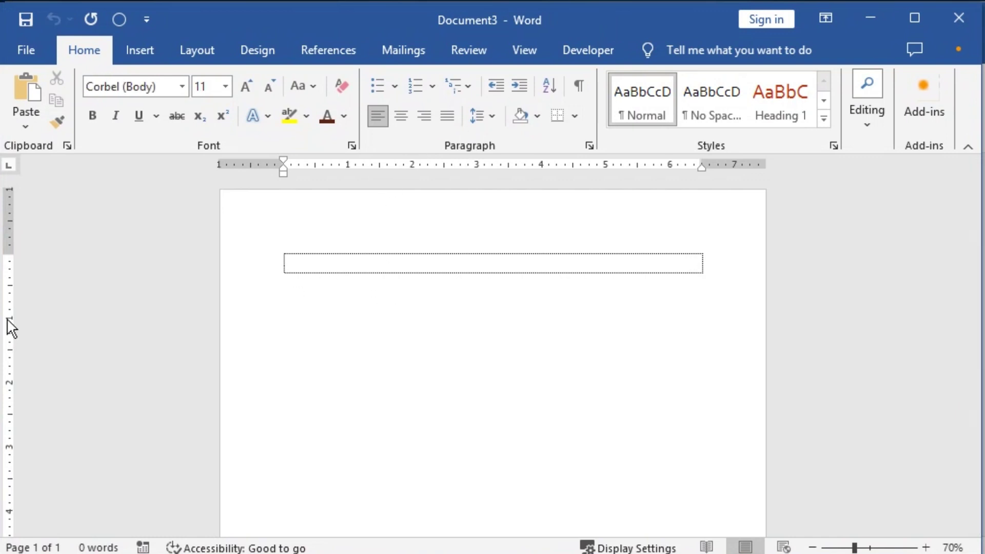
{"action": "double_click", "coordinate": [9, 320]}
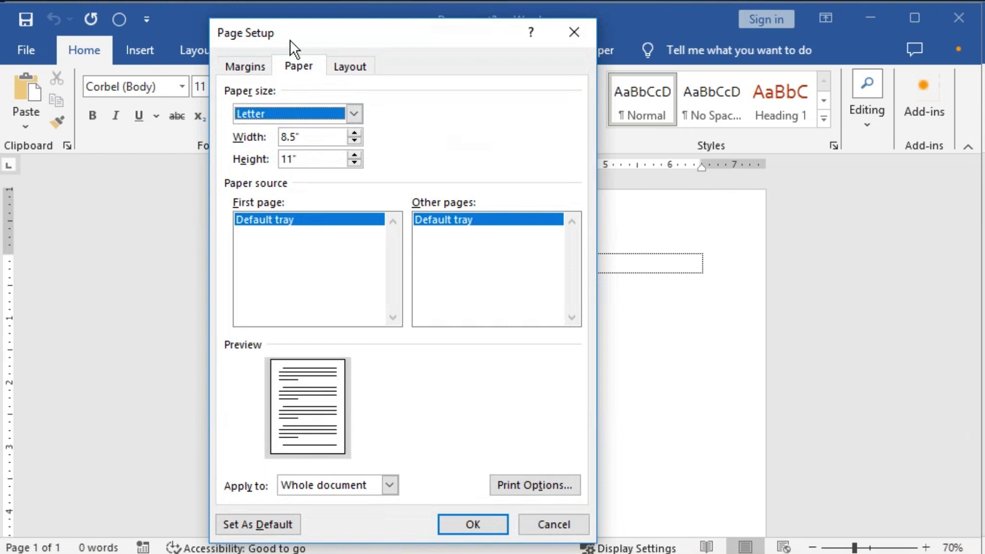
{"action": "left_click", "coordinate": [353, 119]}
{"action": "scroll", "coordinate": [286, 161], "scroll_direction": "down", "scroll_amount": 1}
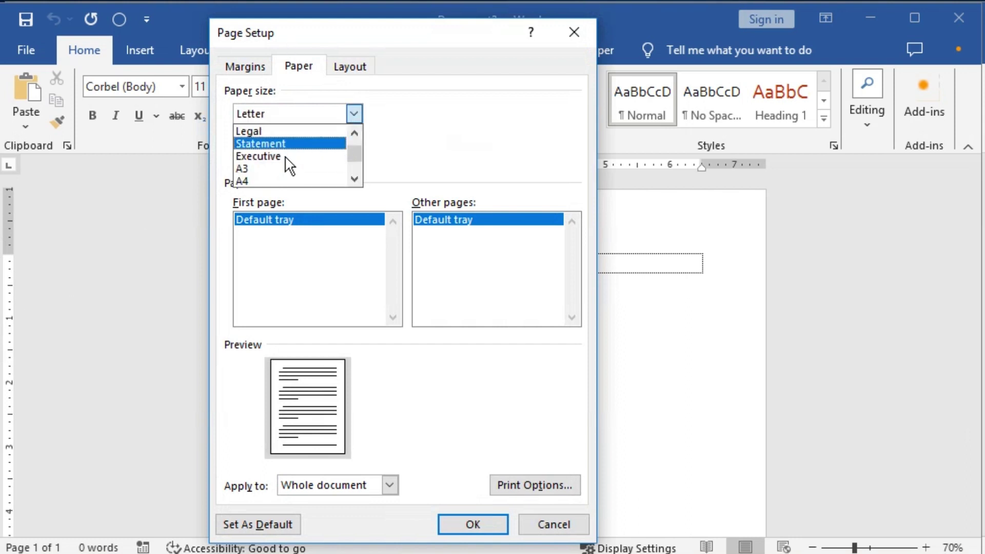
{"action": "left_click", "coordinate": [273, 179]}
{"action": "left_click", "coordinate": [240, 68]}
{"action": "key", "text": "Tab"}
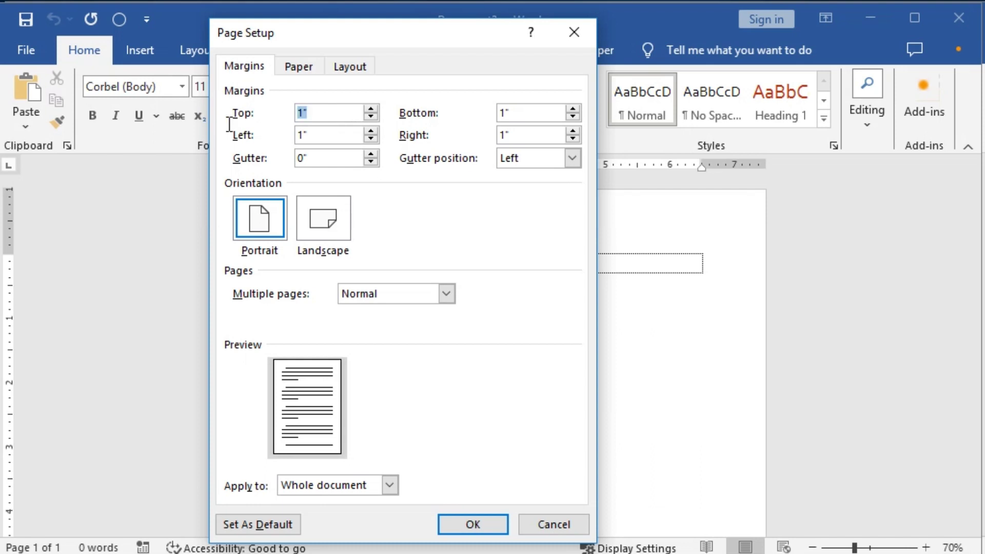
{"action": "type", "text": ".3"}
{"action": "key", "text": "Tab"}
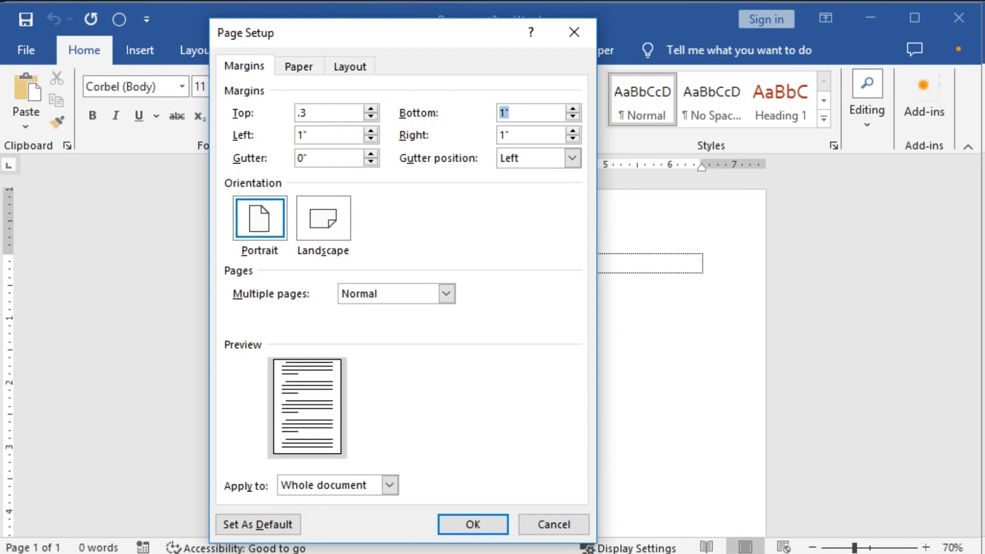
{"action": "key", "text": "Tab"}
{"action": "key", "text": "Tab"}
{"action": "type", "text": "."}
{"action": "left_click", "coordinate": [474, 524]}
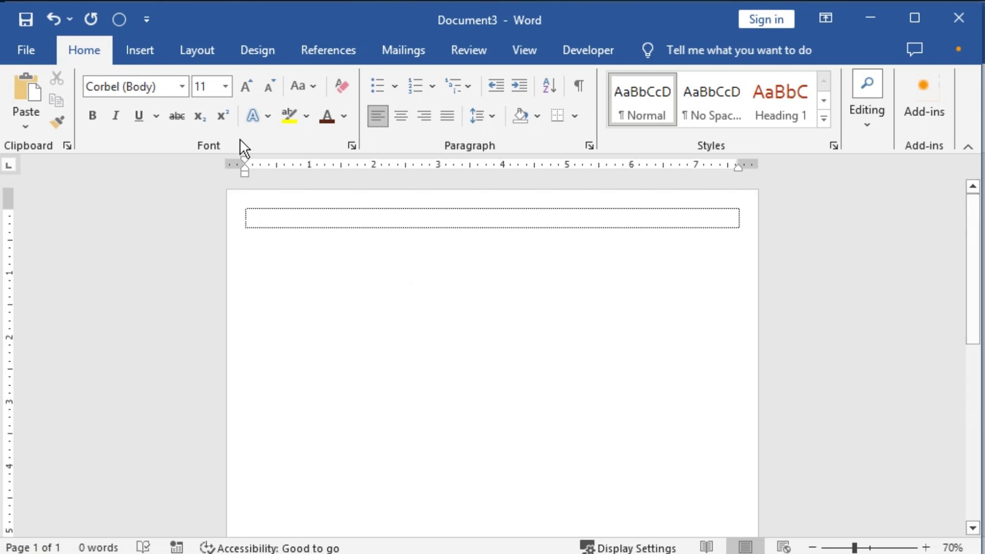
Step: Draw a rectangle at the page's top-left corner and stretch it to the page bottom
{"action": "left_click", "coordinate": [147, 57]}
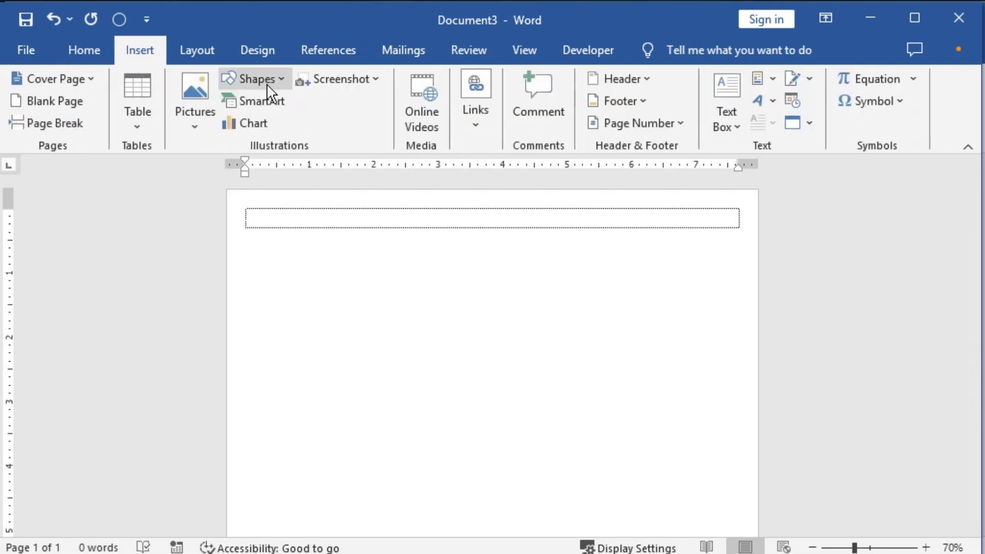
{"action": "left_click", "coordinate": [267, 80]}
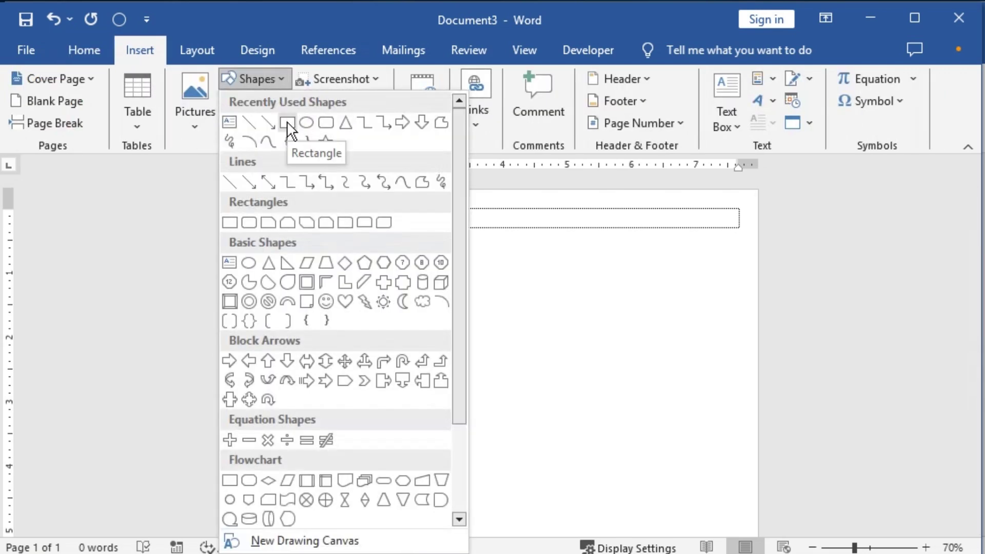
{"action": "left_click", "coordinate": [288, 125]}
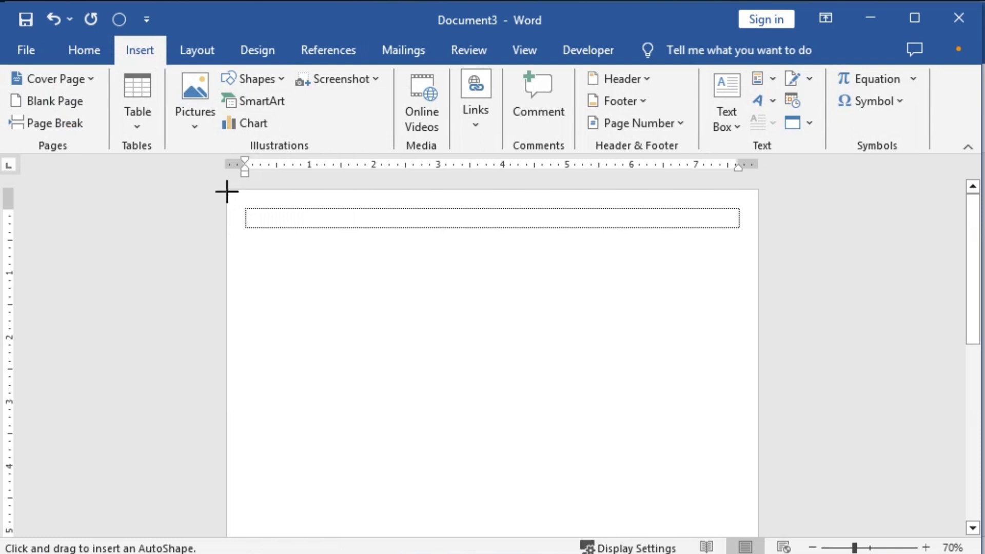
{"action": "left_click_drag", "start_coordinate": [225, 187], "coordinate": [318, 511]}
{"action": "scroll", "coordinate": [314, 426], "scroll_direction": "down", "scroll_amount": 5}
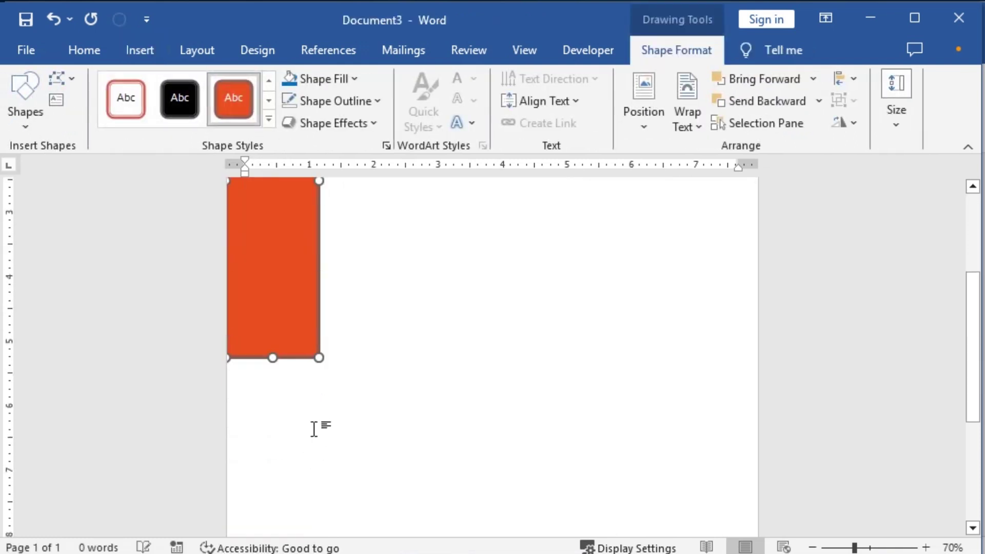
{"action": "scroll", "coordinate": [319, 399], "scroll_direction": "down", "scroll_amount": 4, "text": "ctrl"}
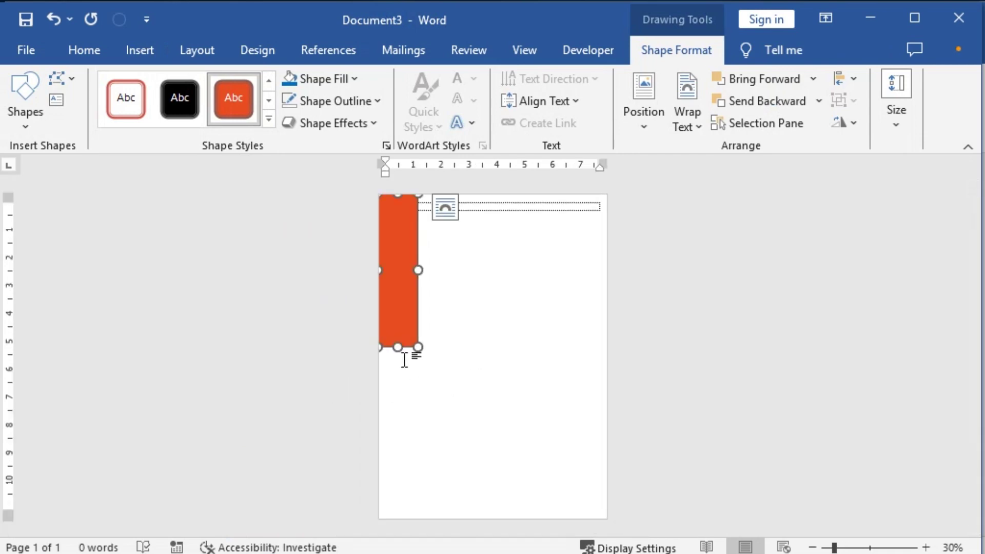
{"action": "left_click_drag", "start_coordinate": [398, 348], "coordinate": [399, 522]}
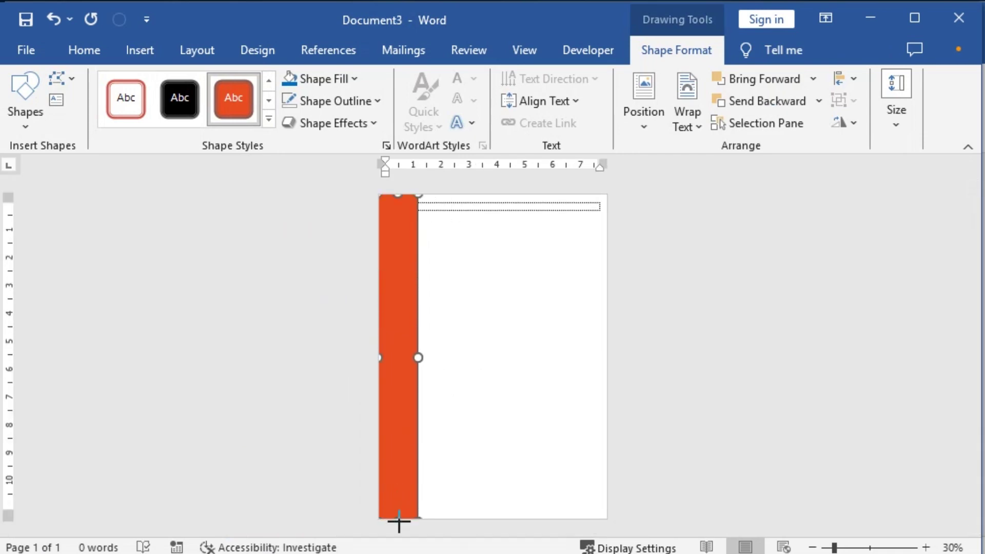
{"action": "scroll", "coordinate": [424, 356], "scroll_direction": "up", "scroll_amount": 7, "text": "ctrl"}
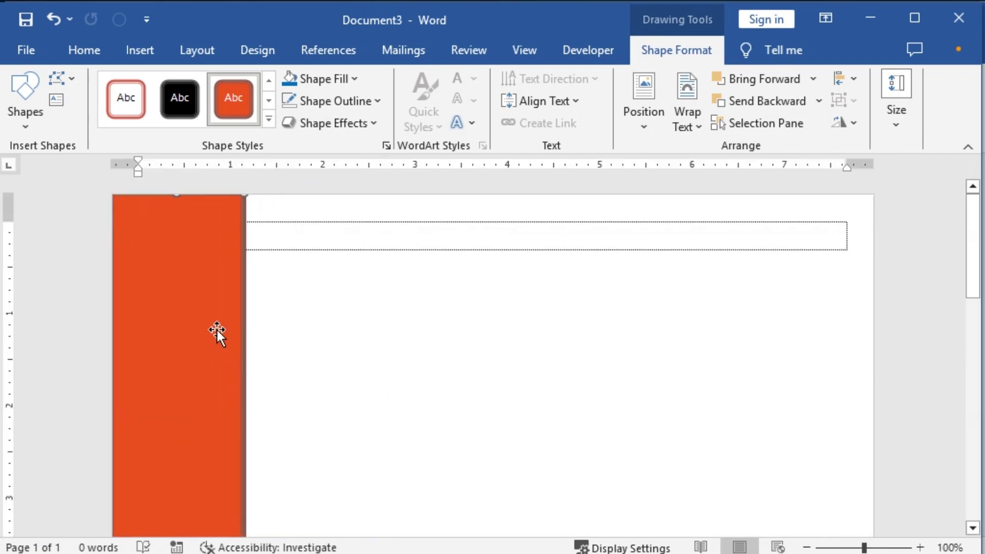
Step: Remove the rectangle's outline and fill it blue
{"action": "left_click", "coordinate": [372, 106]}
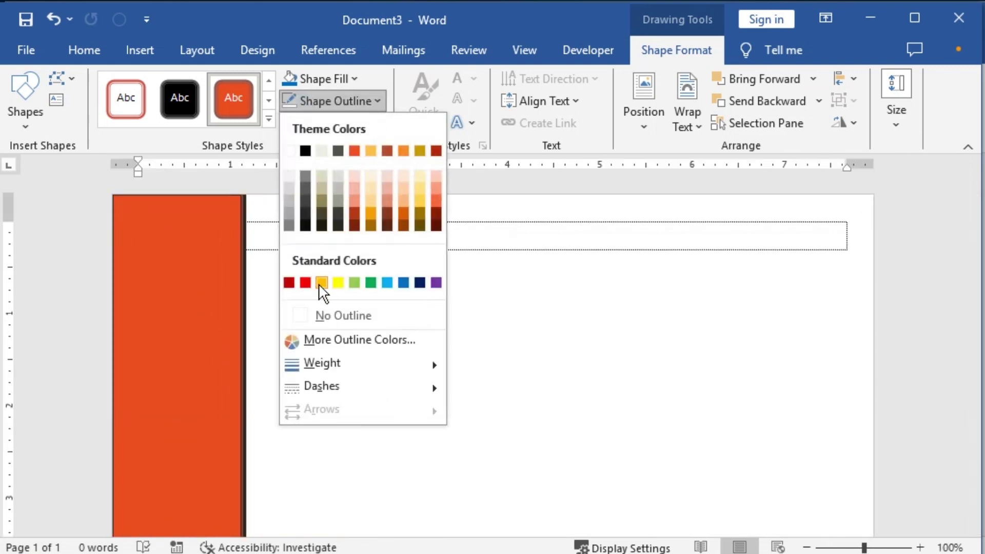
{"action": "left_click", "coordinate": [334, 315]}
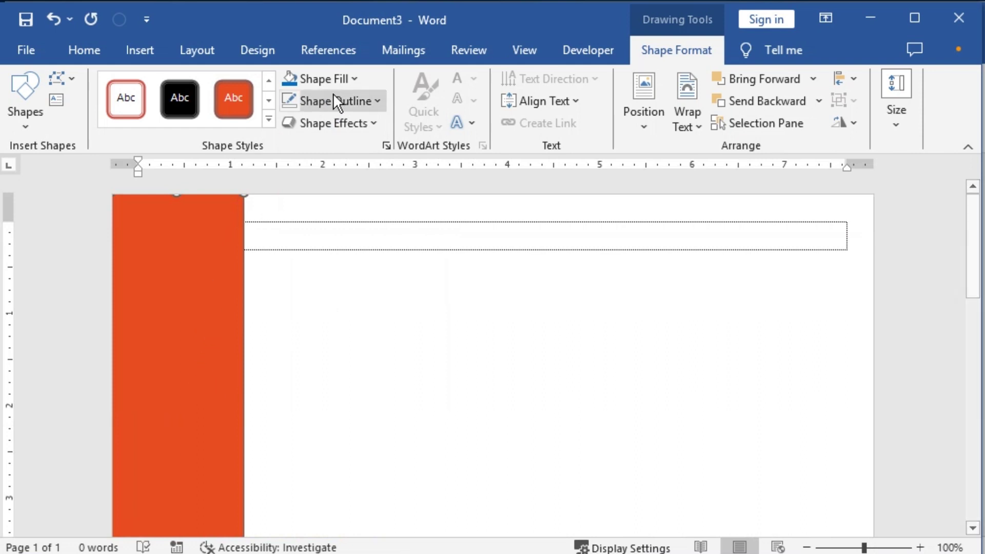
{"action": "left_click", "coordinate": [291, 78]}
{"action": "scroll", "coordinate": [242, 367], "scroll_direction": "down", "scroll_amount": 10}
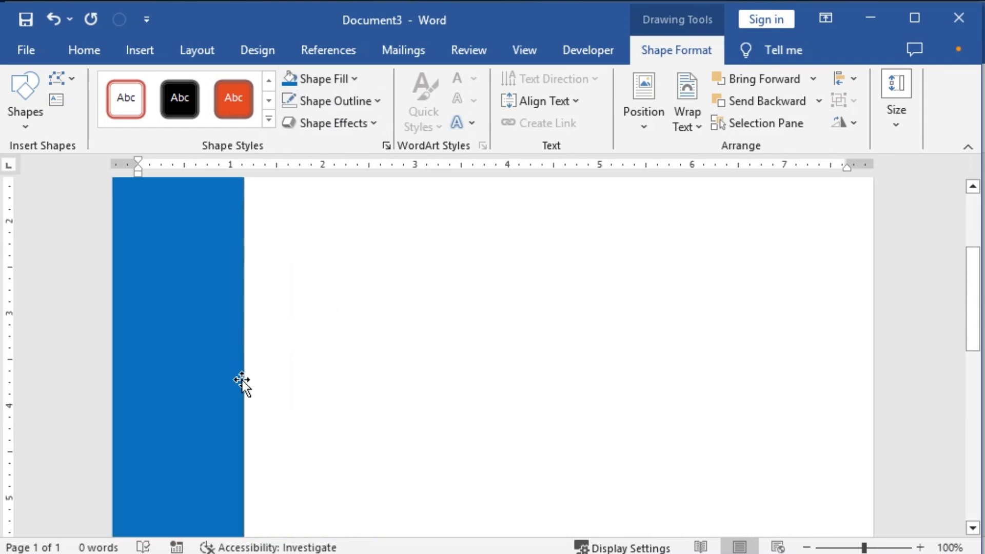
Step: Resize the blue stripe to exactly 1 inch wide
{"action": "left_click_drag", "start_coordinate": [247, 321], "coordinate": [232, 321]}
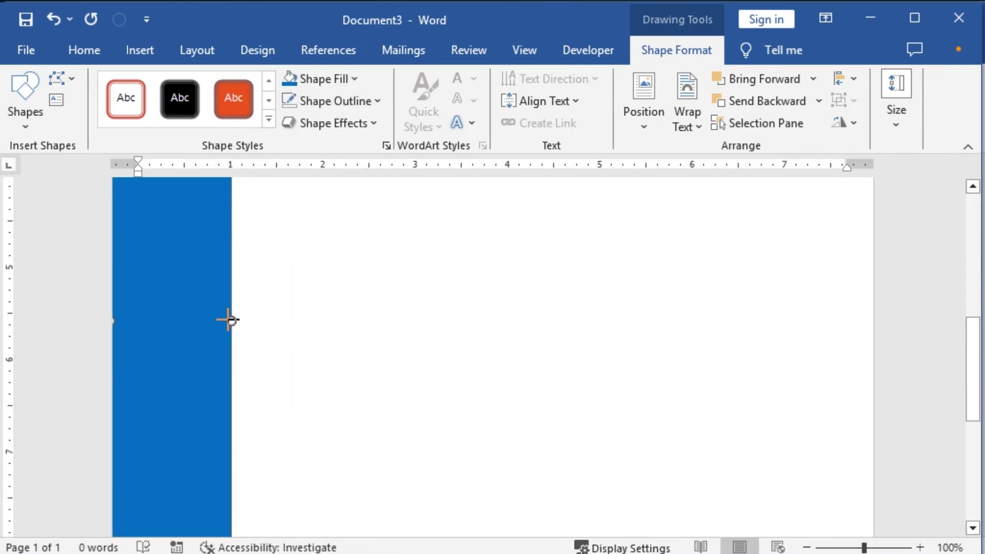
{"action": "left_click", "coordinate": [895, 116]}
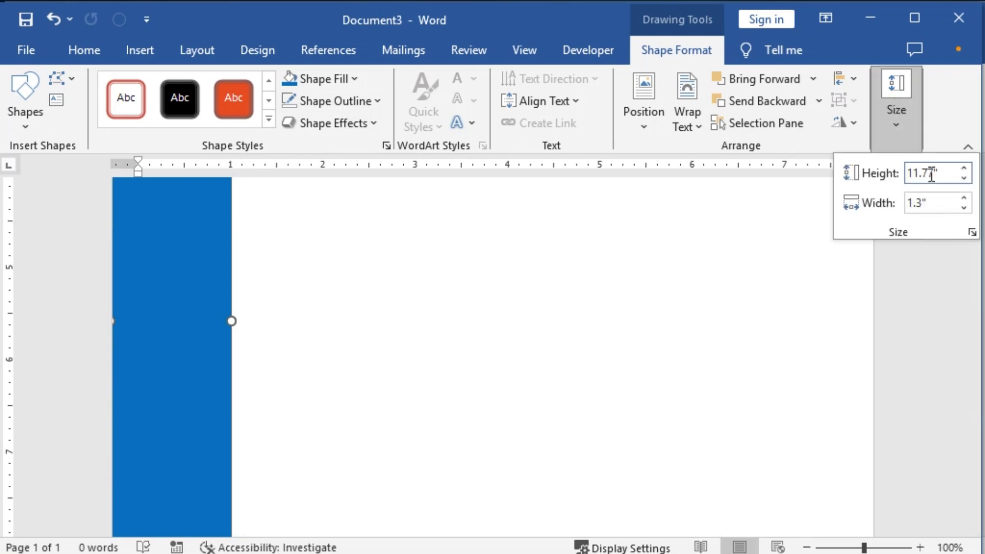
{"action": "left_click", "coordinate": [911, 202]}
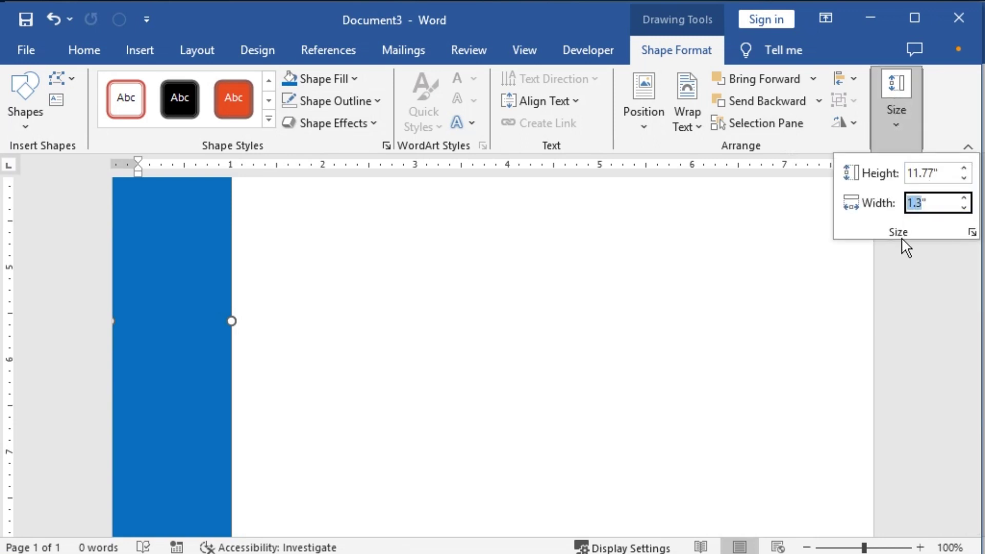
{"action": "type", "text": "1"}
{"action": "key", "text": "Return"}
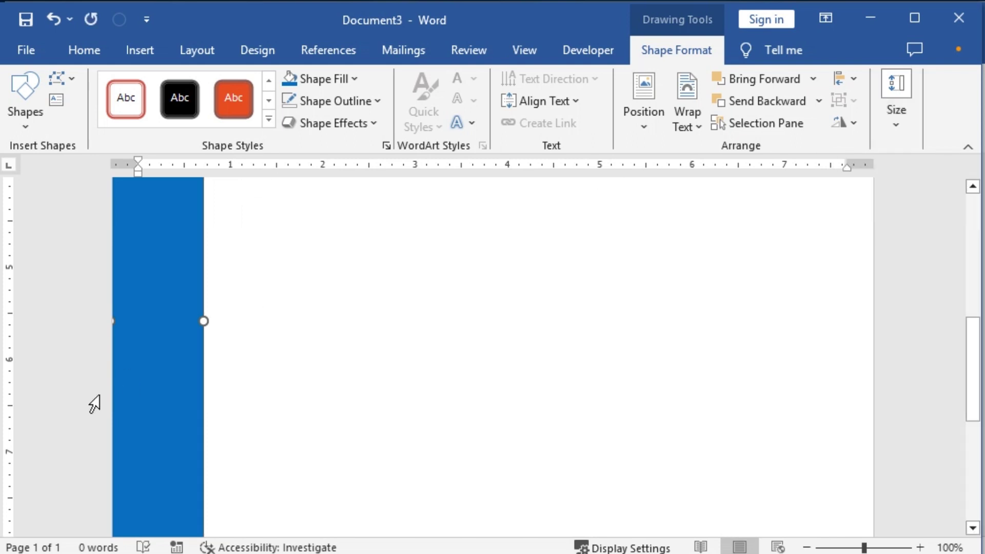
{"action": "scroll", "coordinate": [127, 361], "scroll_direction": "up", "scroll_amount": 8}
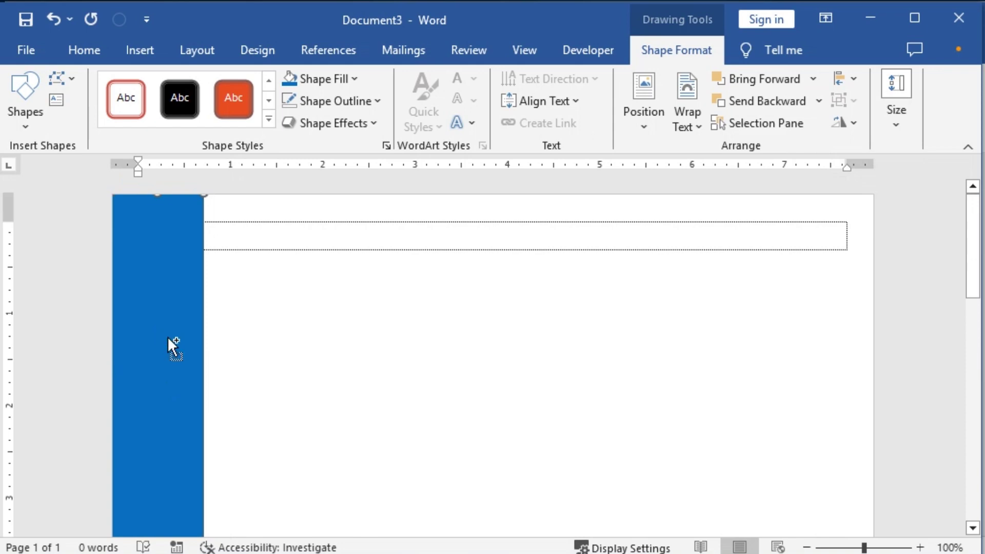
Step: Place a copy of the stripe beside the original and set its width to 0.6 inch
{"action": "key", "text": "ctrl+v"}
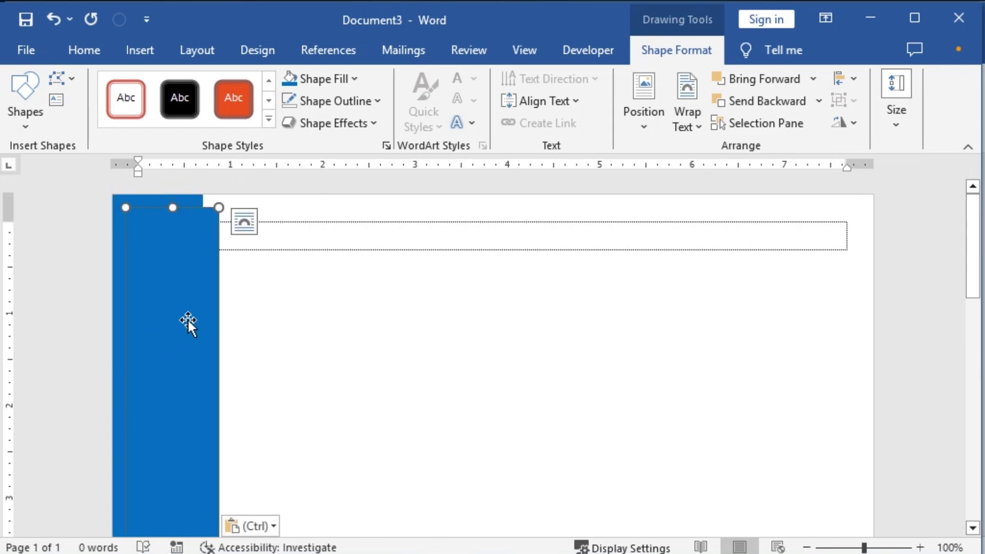
{"action": "left_click_drag", "start_coordinate": [188, 309], "coordinate": [280, 294]}
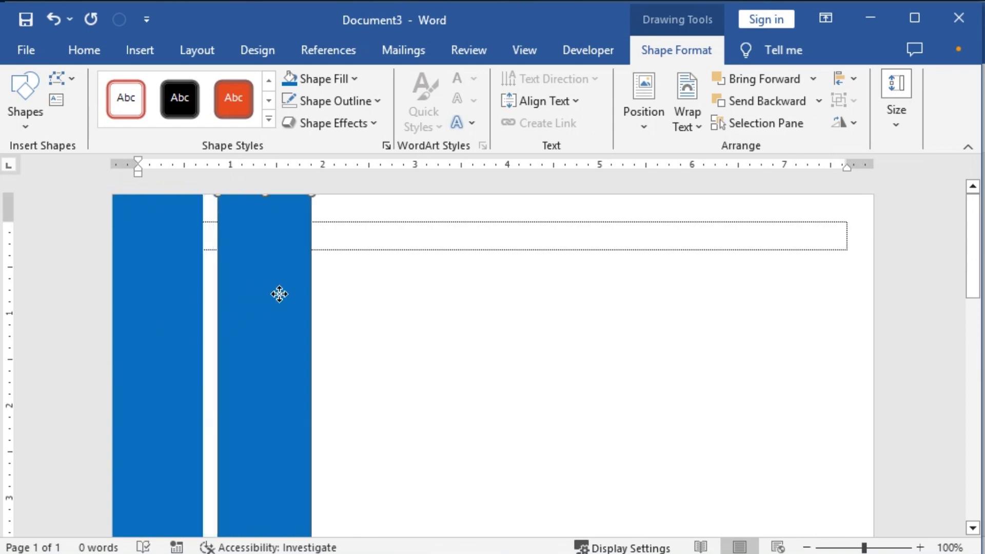
{"action": "left_click", "coordinate": [301, 362]}
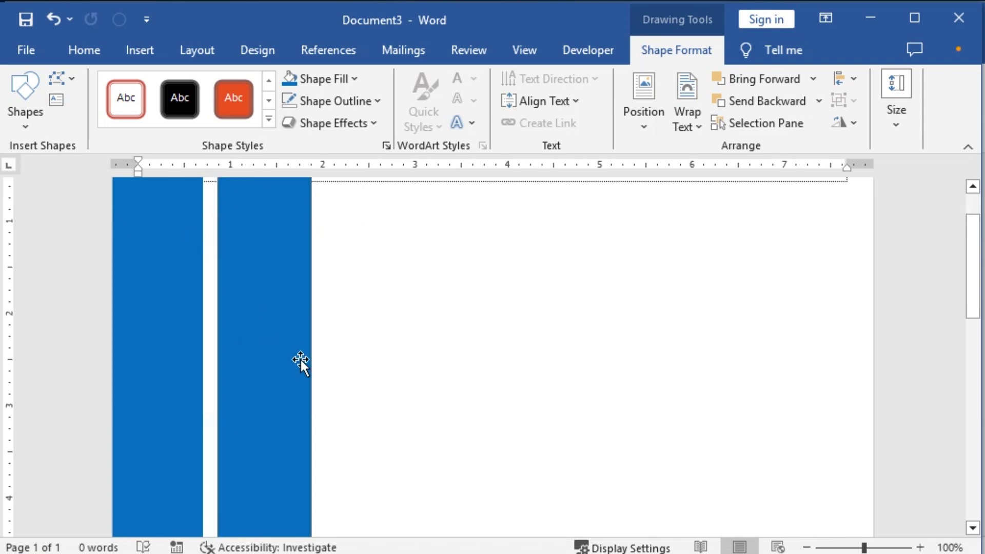
{"action": "left_click", "coordinate": [902, 111]}
{"action": "left_click", "coordinate": [912, 202]}
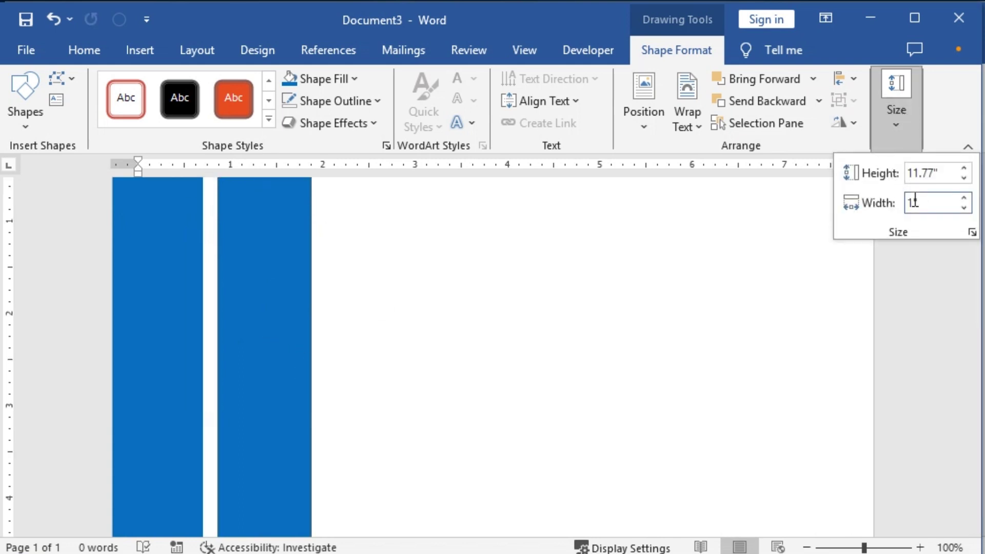
{"action": "double_click", "coordinate": [911, 202]}
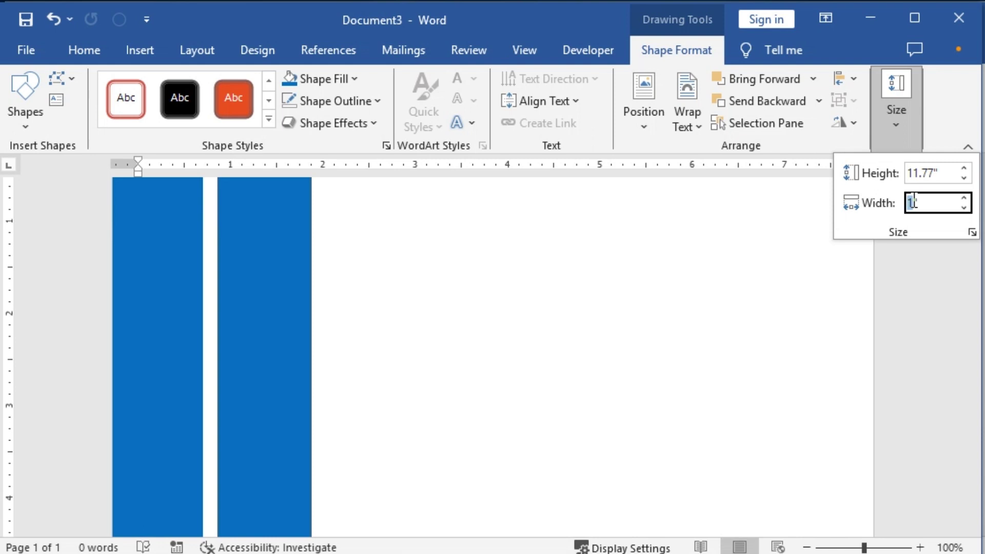
{"action": "type", "text": ".6"}
{"action": "key", "text": "Return"}
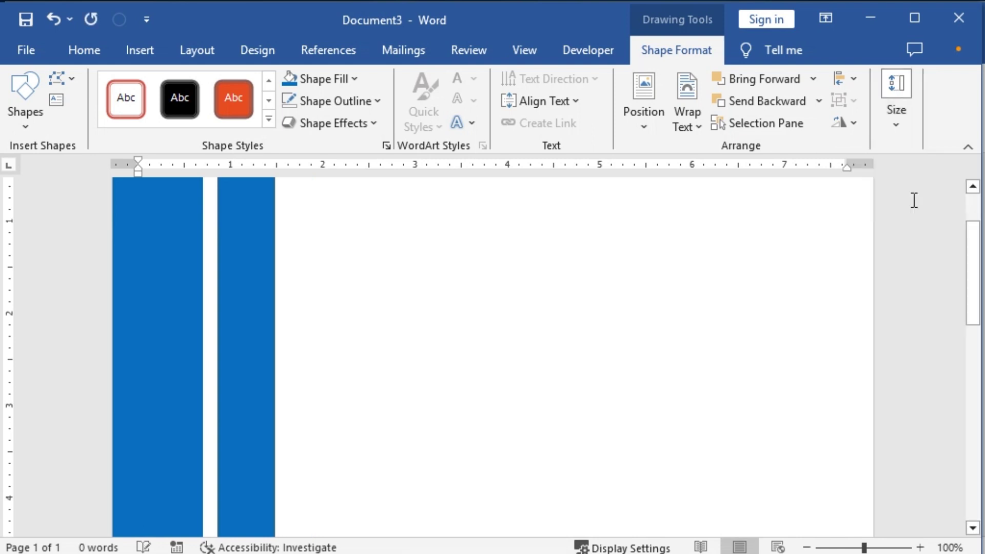
{"action": "scroll", "coordinate": [260, 294], "scroll_direction": "up", "scroll_amount": 3}
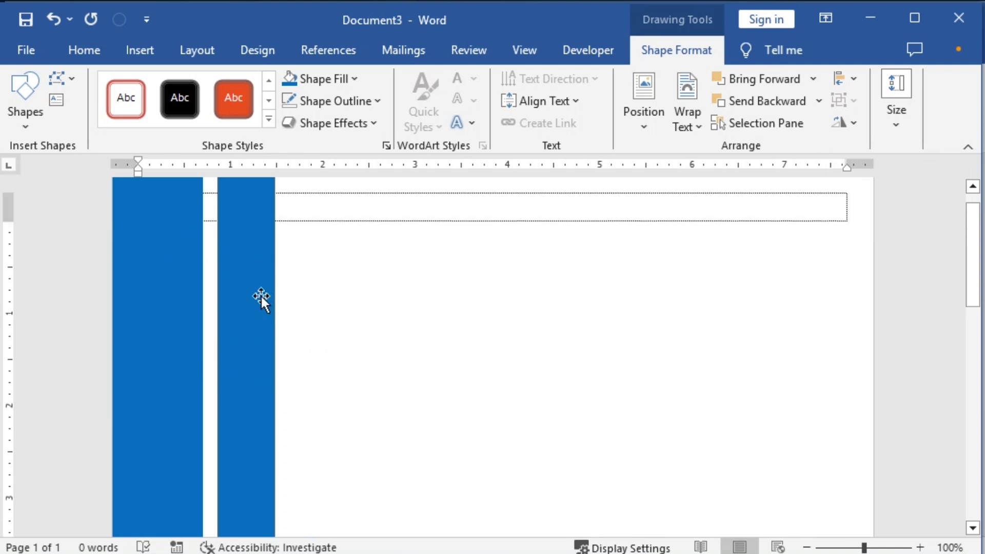
Step: Copy the second stripe further right and give this third stripe a narrower width
{"action": "left_click_drag", "start_coordinate": [254, 286], "coordinate": [313, 288]}
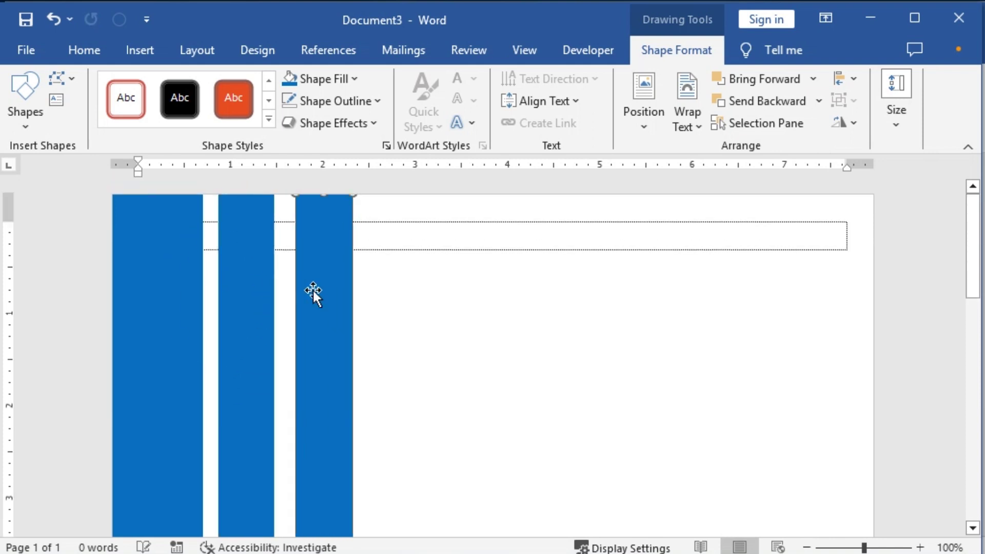
{"action": "left_click", "coordinate": [897, 124]}
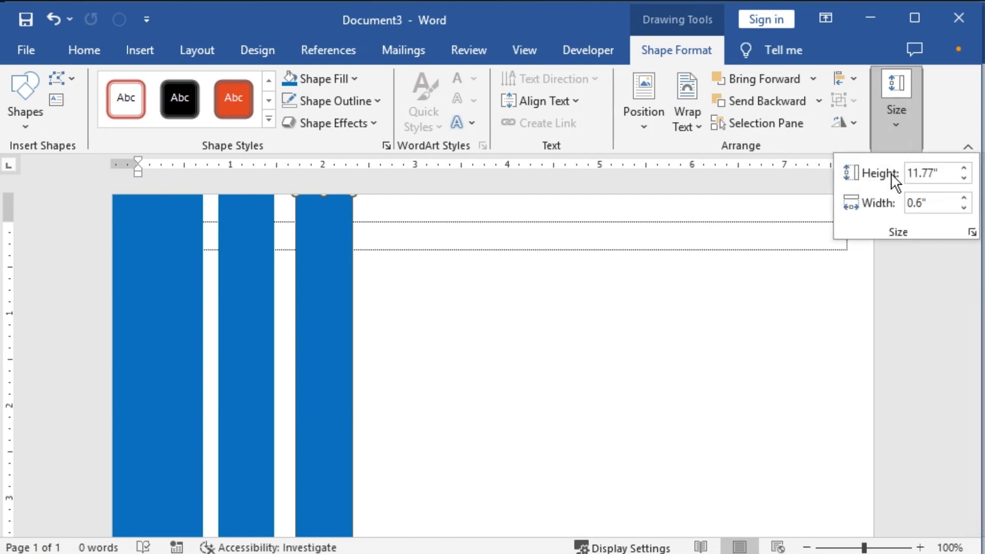
{"action": "left_click", "coordinate": [917, 203]}
{"action": "left_click", "coordinate": [922, 214]}
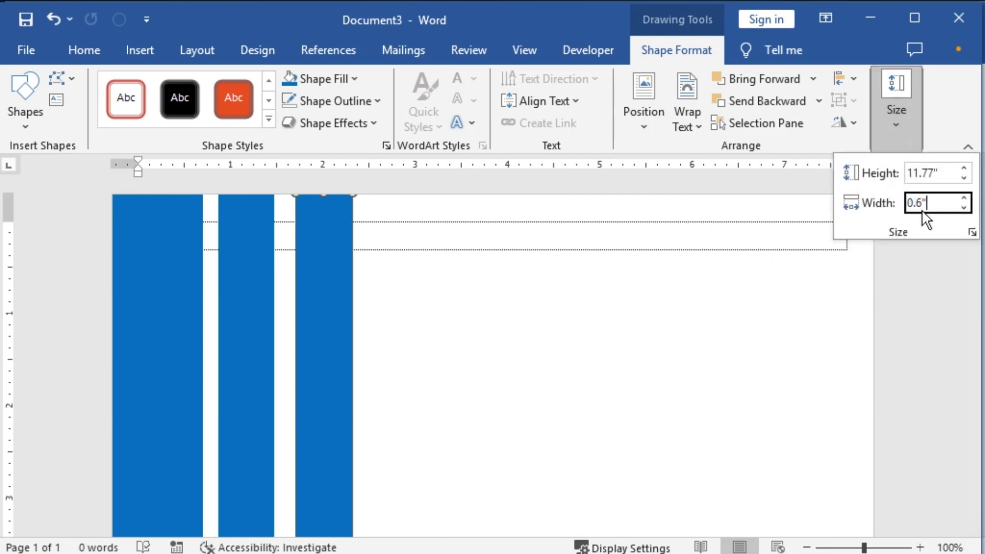
{"action": "type", "text": "3"}
{"action": "key", "text": "Return"}
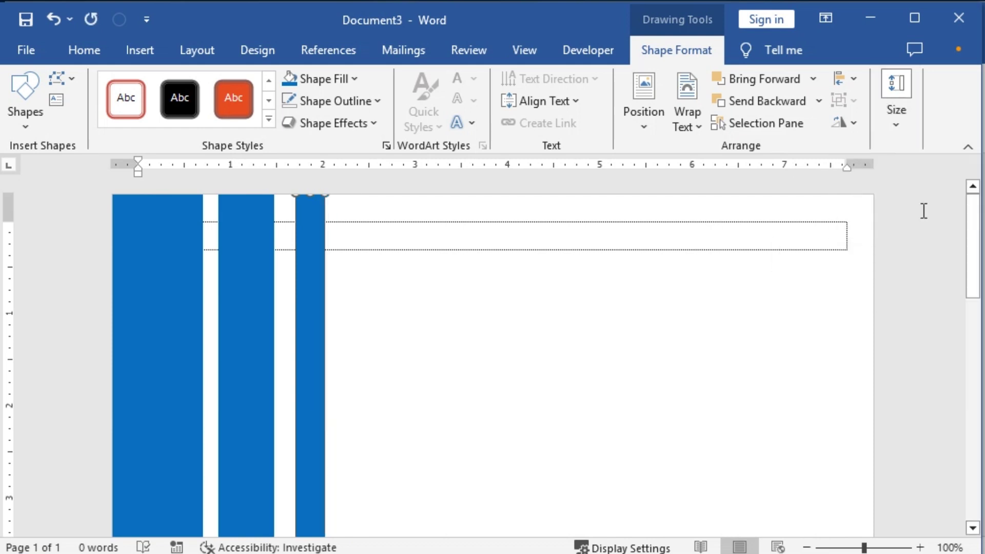
Step: Nudge the stripes left, then select all three and distribute them horizontally
{"action": "left_click", "coordinate": [241, 307]}
{"action": "key", "text": "Left"}
{"action": "key", "text": "Left"}
{"action": "key", "text": "Left"}
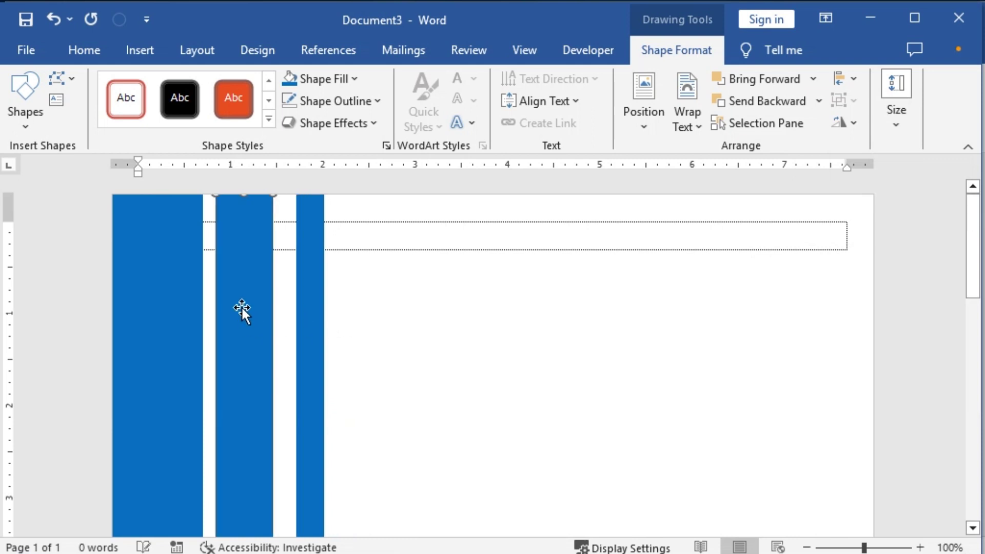
{"action": "left_click", "coordinate": [315, 327]}
{"action": "key", "text": "Left"}
{"action": "key", "text": "Left"}
{"action": "key", "text": "Left"}
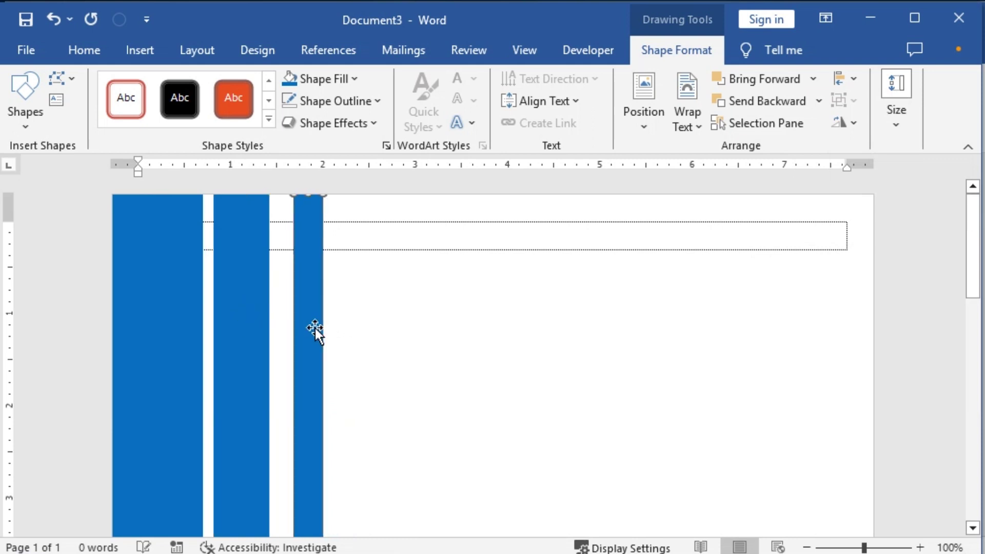
{"action": "left_click", "coordinate": [255, 319], "text": "shift"}
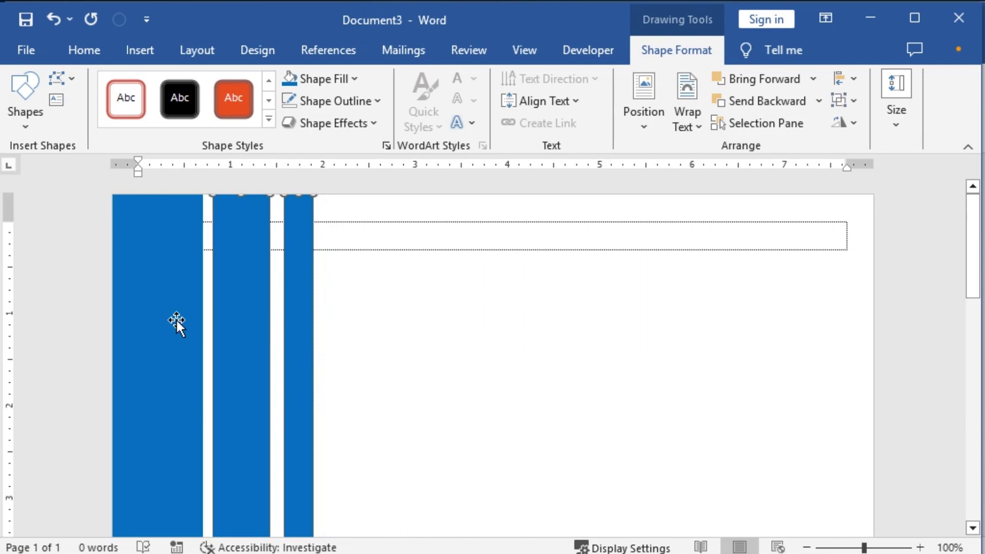
{"action": "left_click", "coordinate": [171, 315], "text": "shift"}
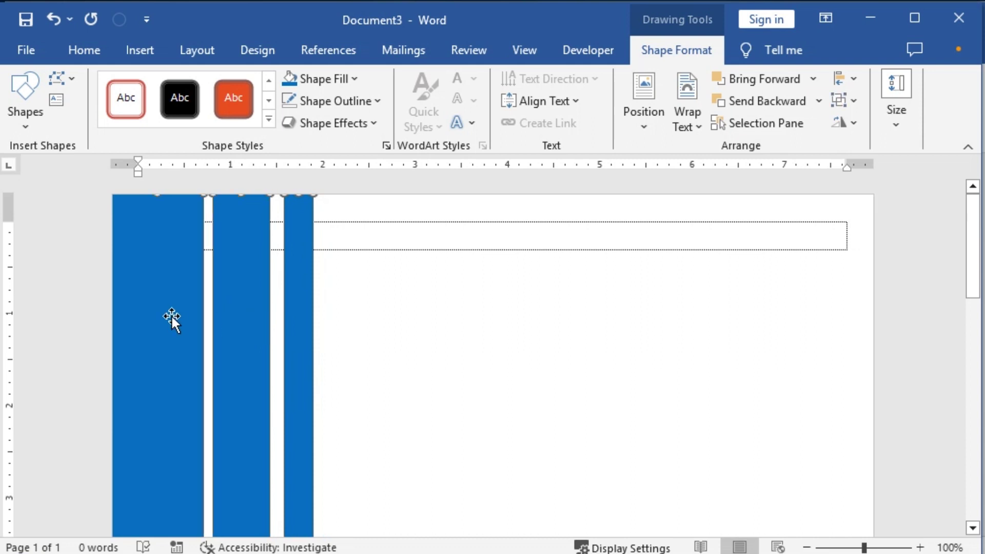
{"action": "left_click", "coordinate": [853, 80]}
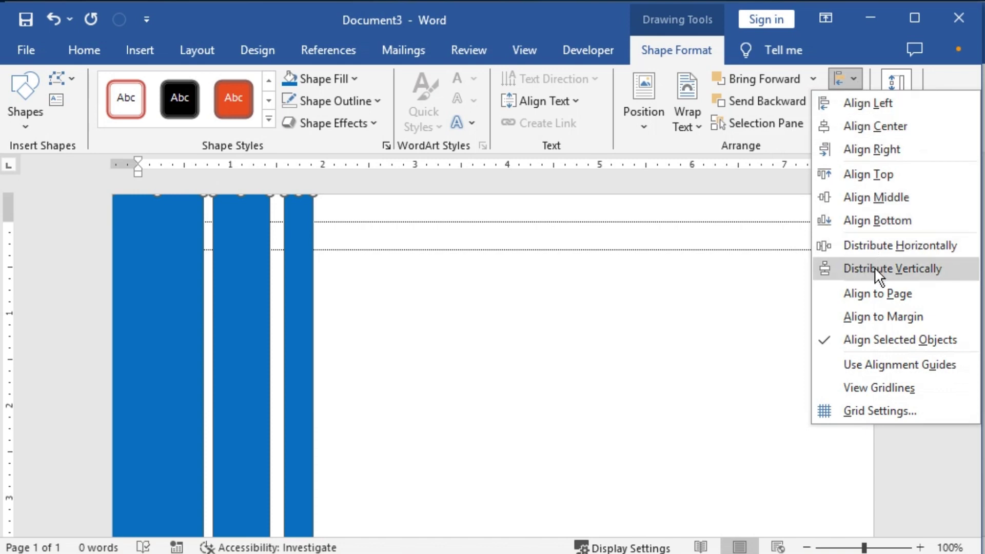
{"action": "left_click", "coordinate": [875, 243]}
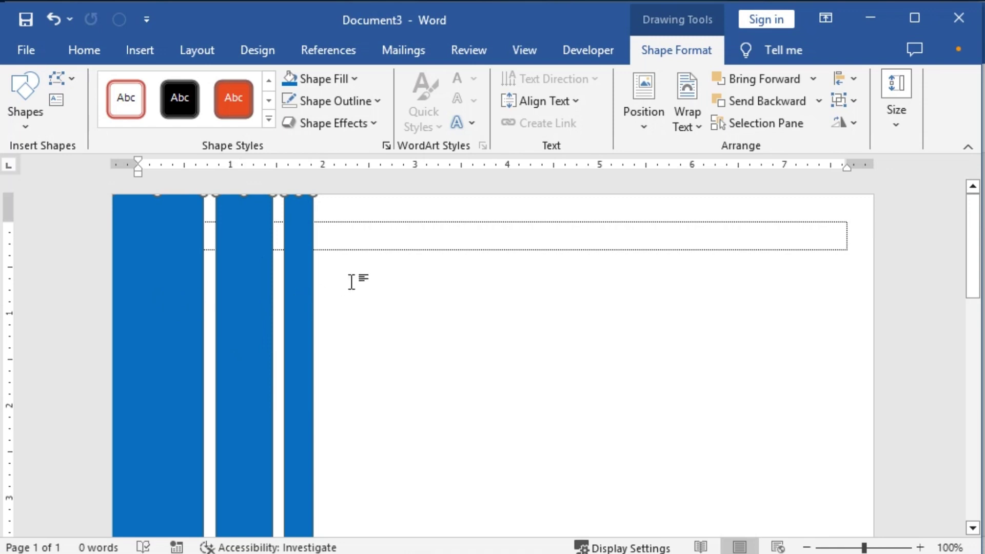
{"action": "left_click", "coordinate": [389, 236]}
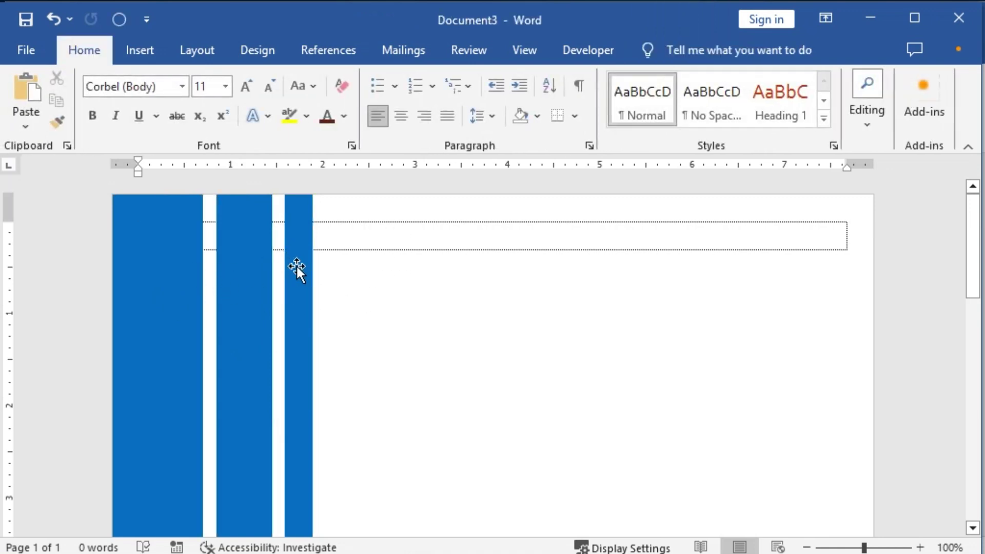
Step: Draw a wide rectangle right of the stripes near the top, filled blue with no outline
{"action": "left_click", "coordinate": [143, 49]}
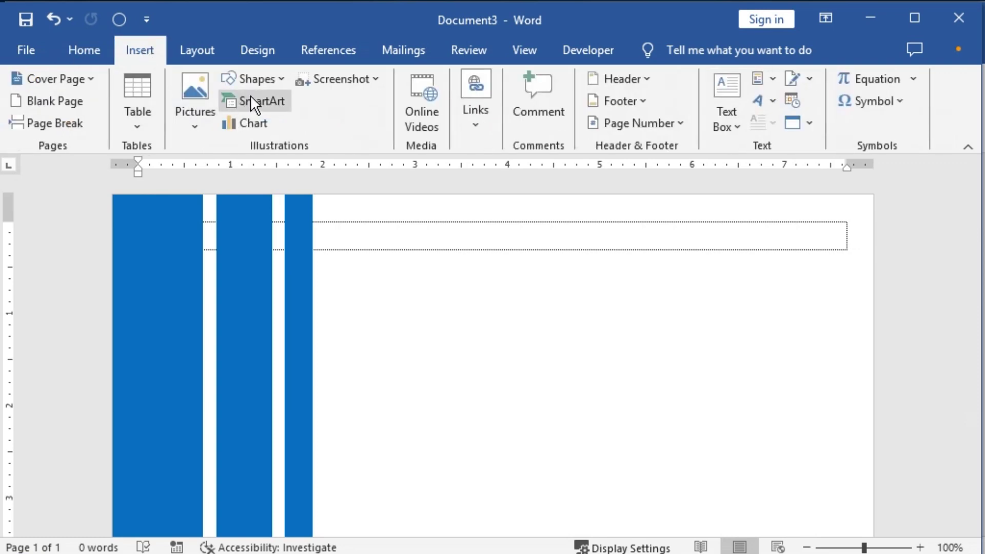
{"action": "left_click", "coordinate": [280, 79]}
{"action": "left_click", "coordinate": [286, 123]}
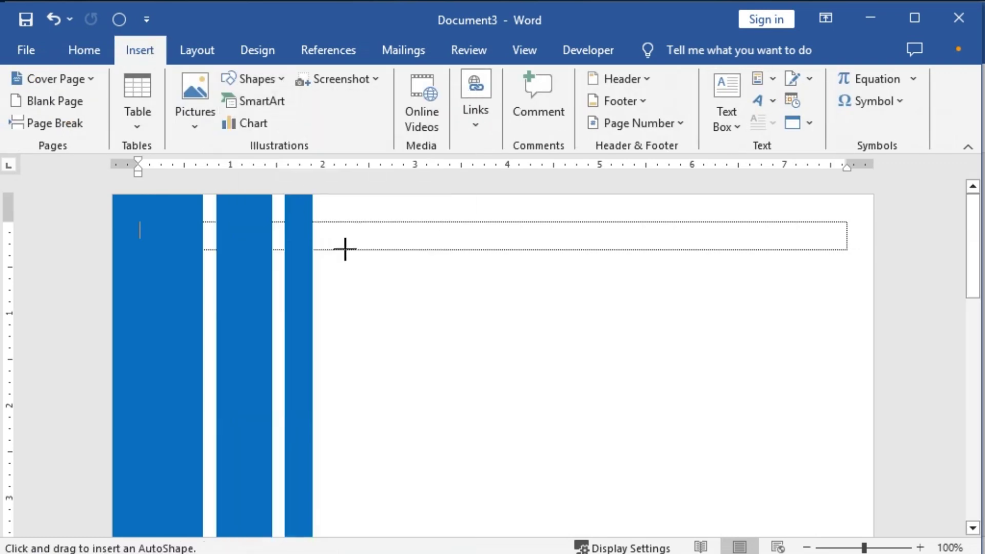
{"action": "left_click_drag", "start_coordinate": [302, 222], "coordinate": [818, 414]}
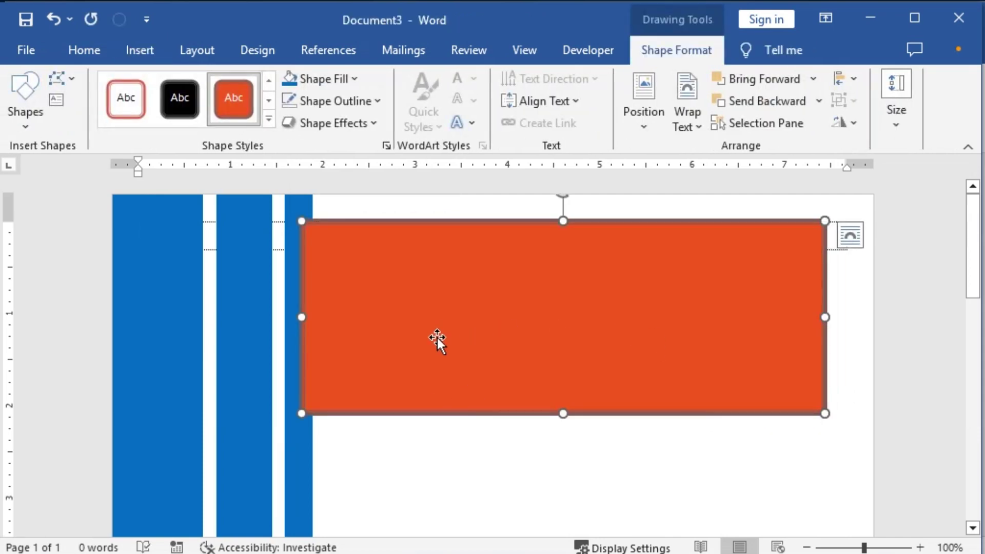
{"action": "left_click", "coordinate": [290, 103]}
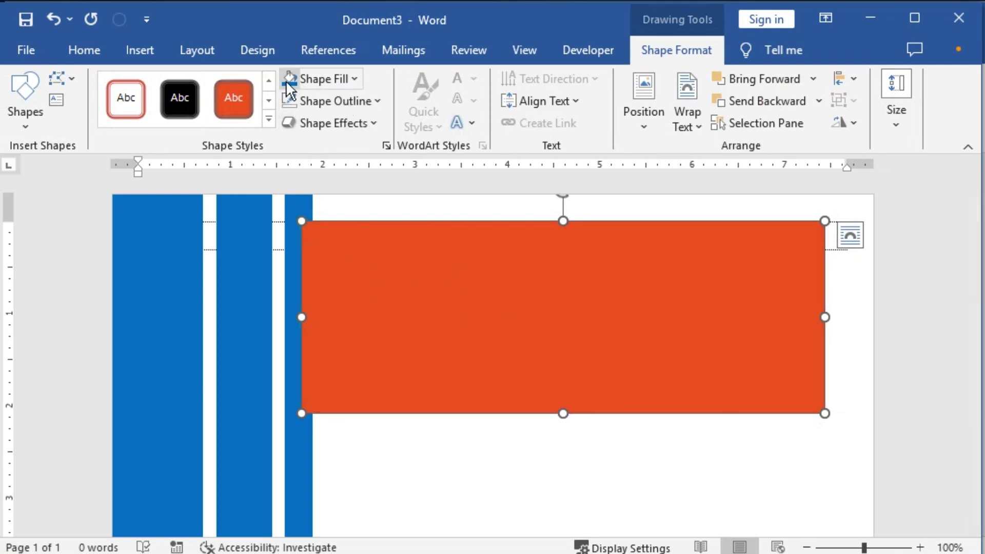
{"action": "left_click", "coordinate": [290, 78]}
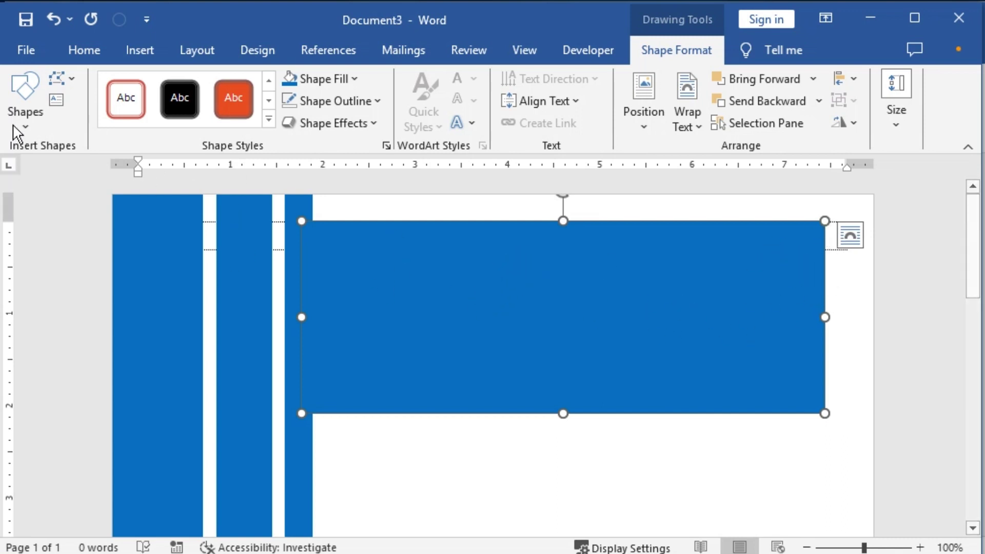
Step: Use Edit Points to drag the rectangle's top-right corner left, slanting its right edge
{"action": "left_click", "coordinate": [73, 78]}
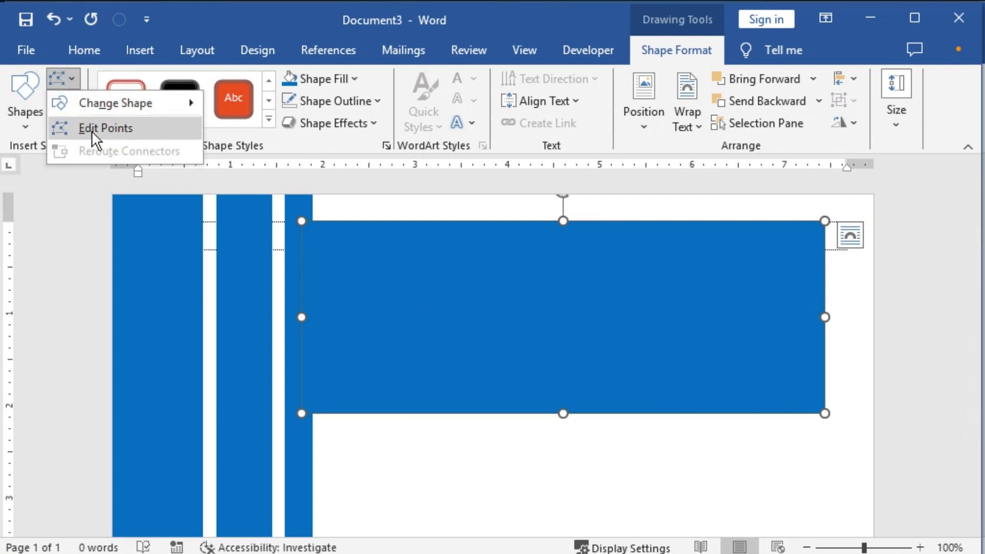
{"action": "left_click", "coordinate": [676, 55]}
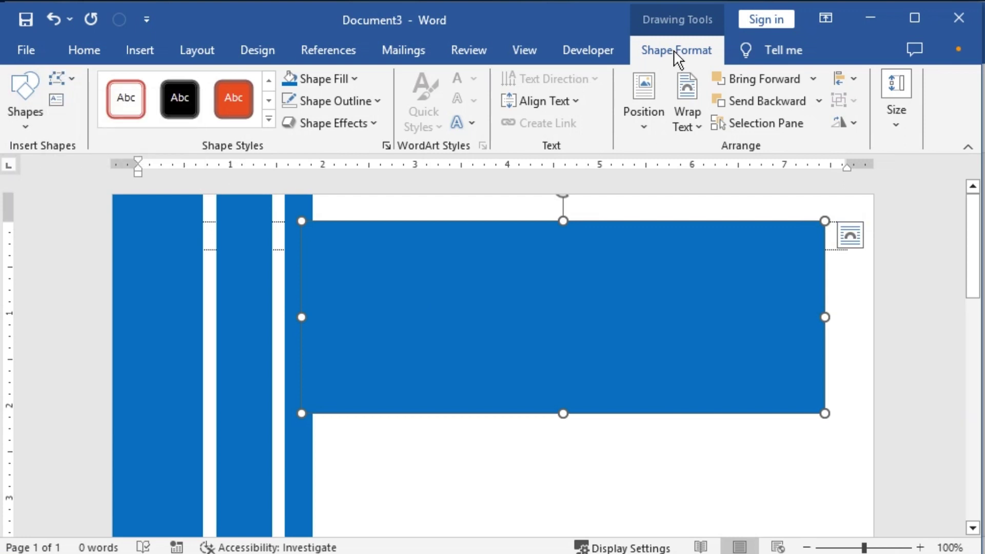
{"action": "left_click", "coordinate": [74, 79]}
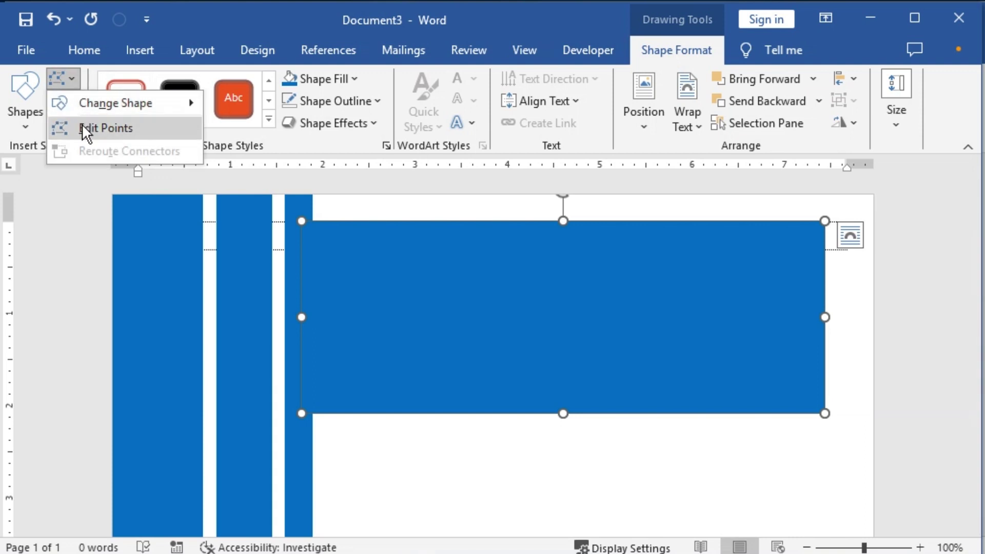
{"action": "left_click", "coordinate": [82, 124]}
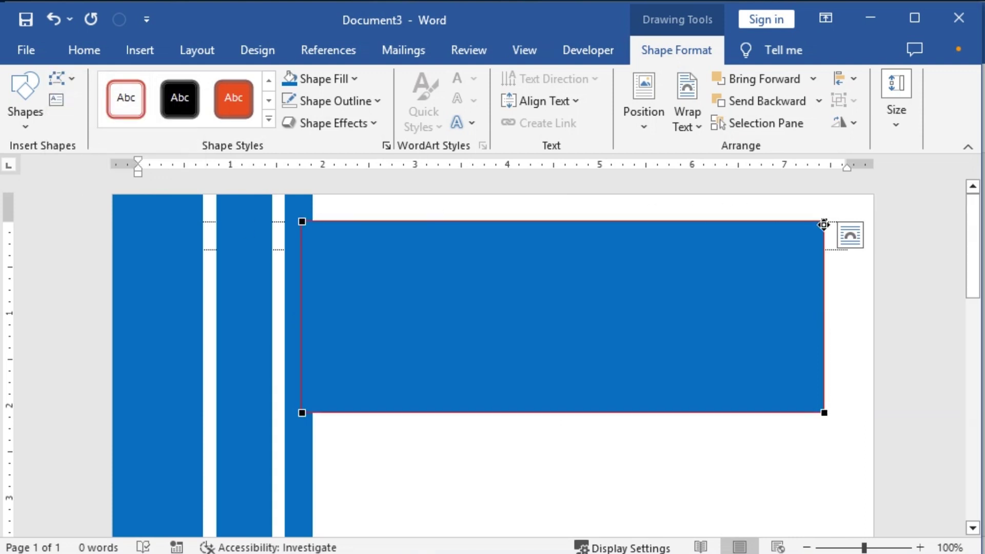
{"action": "left_click_drag", "start_coordinate": [823, 224], "coordinate": [720, 222]}
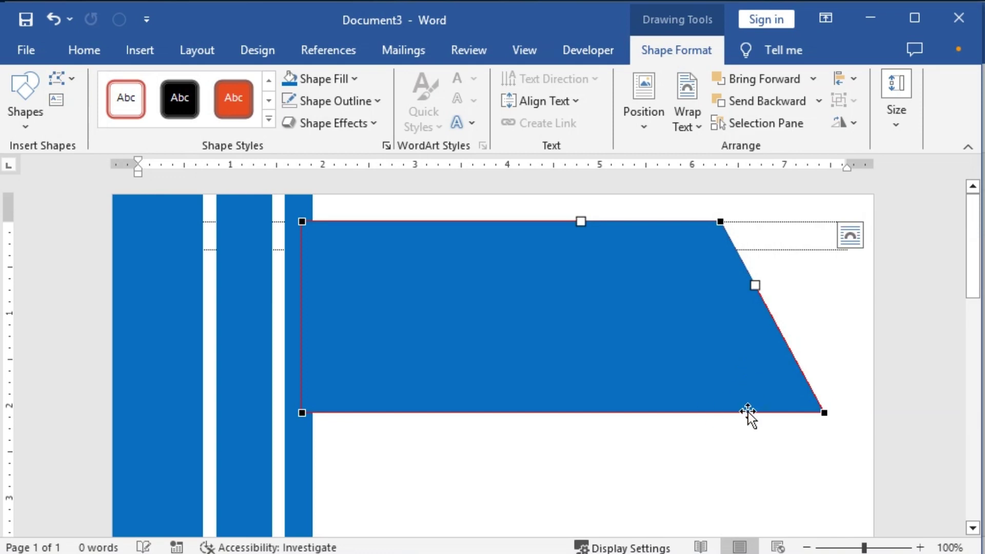
{"action": "left_click", "coordinate": [755, 287]}
{"action": "left_click", "coordinate": [501, 468]}
{"action": "left_click", "coordinate": [528, 308]}
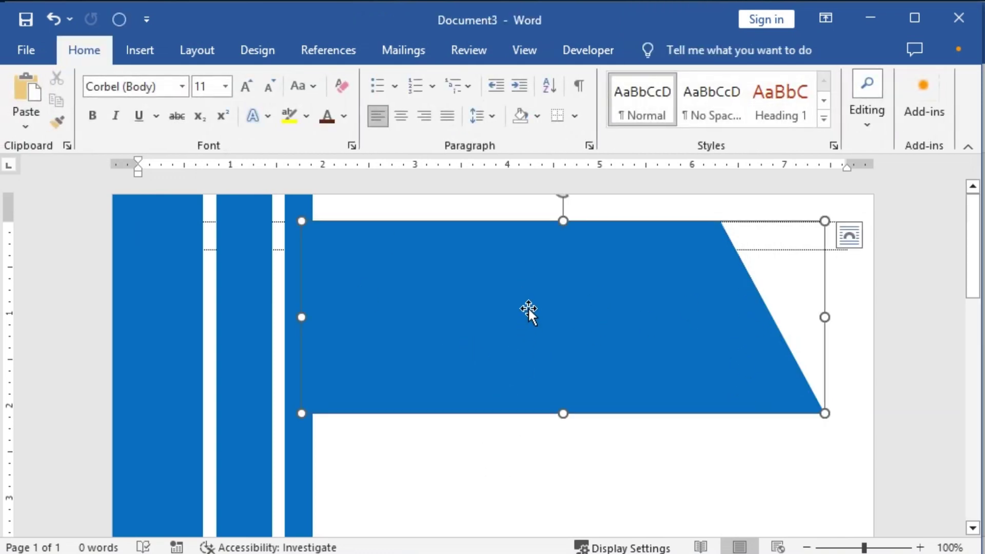
Step: Duplicate the trapezoid and align both copies by center and top
{"action": "key", "text": "ctrl+d"}
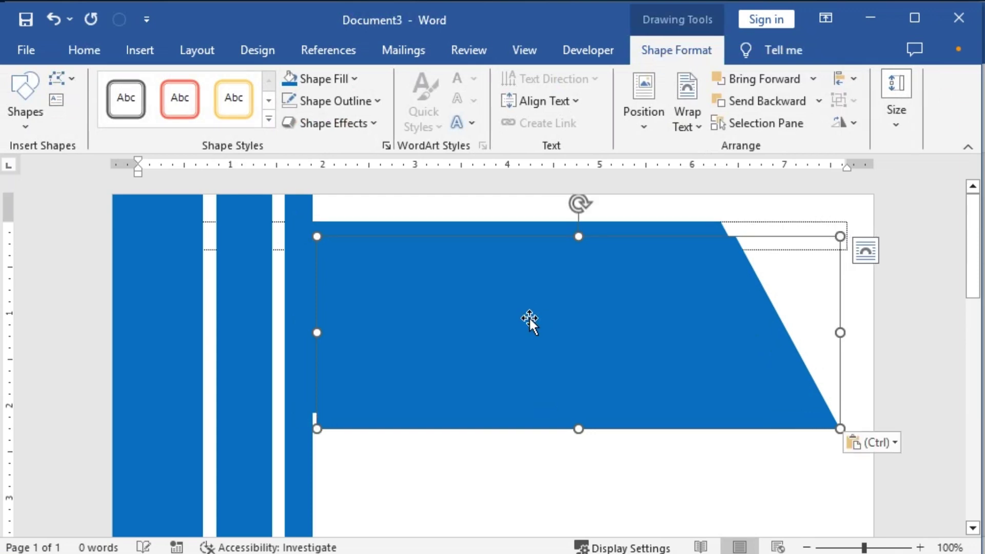
{"action": "left_click", "coordinate": [535, 229], "text": "shift"}
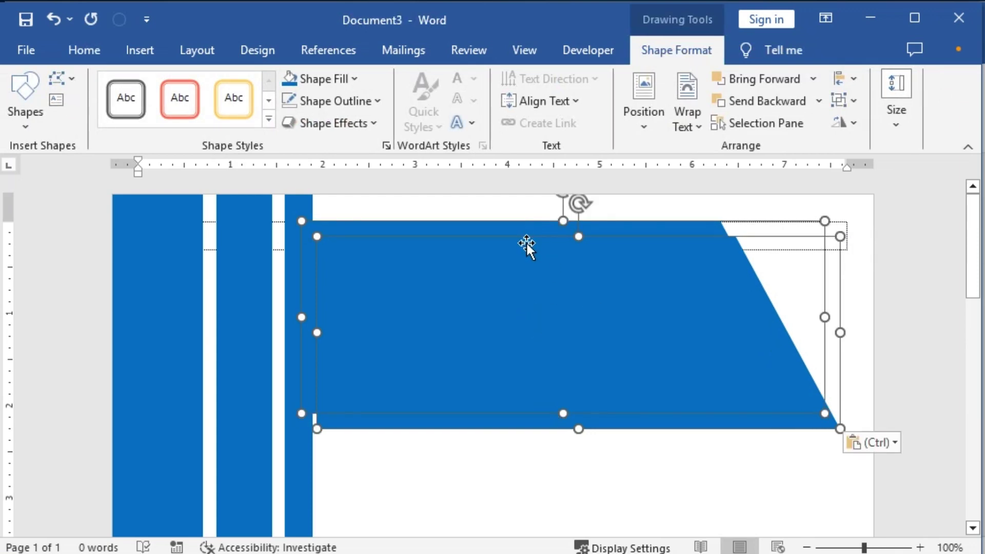
{"action": "left_click", "coordinate": [853, 79]}
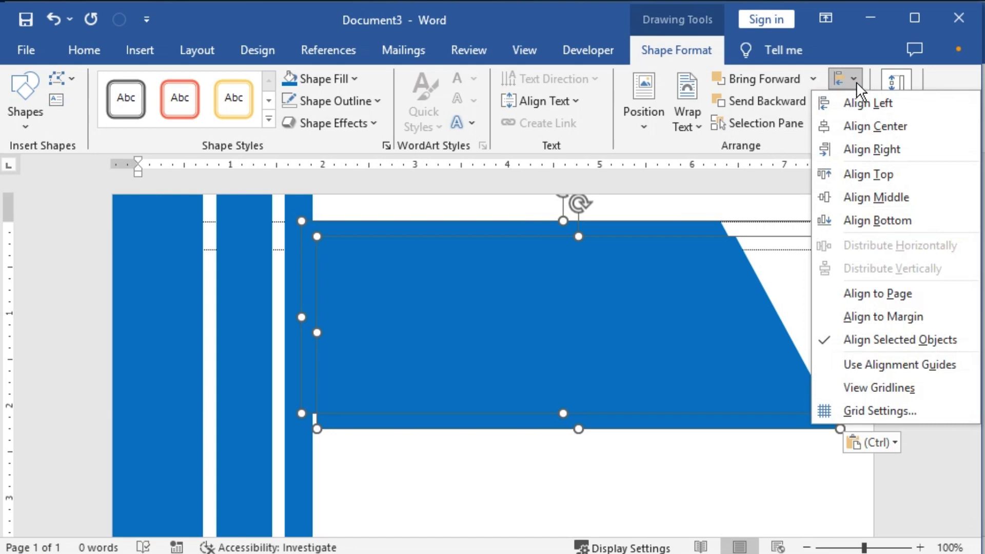
{"action": "left_click", "coordinate": [871, 133]}
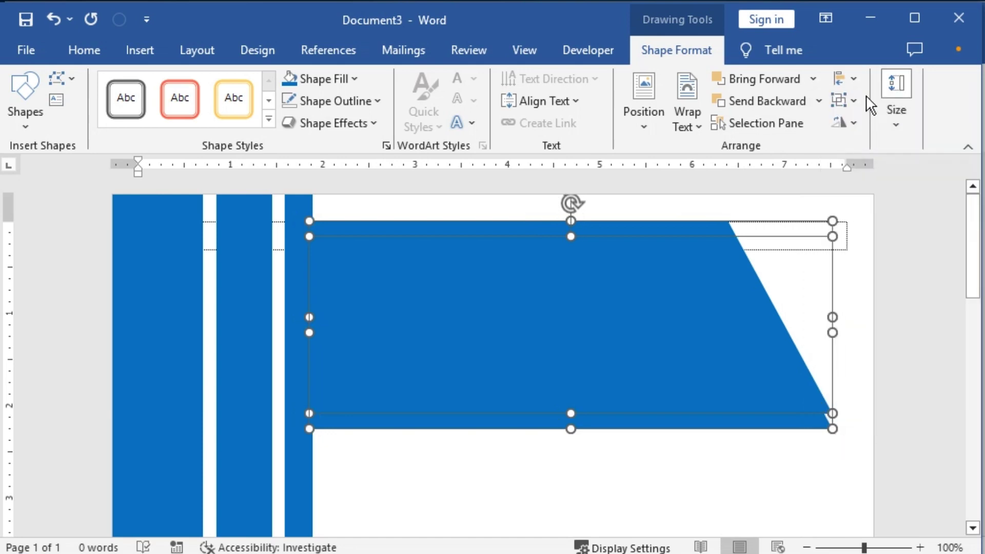
{"action": "left_click", "coordinate": [853, 79]}
{"action": "left_click", "coordinate": [873, 173]}
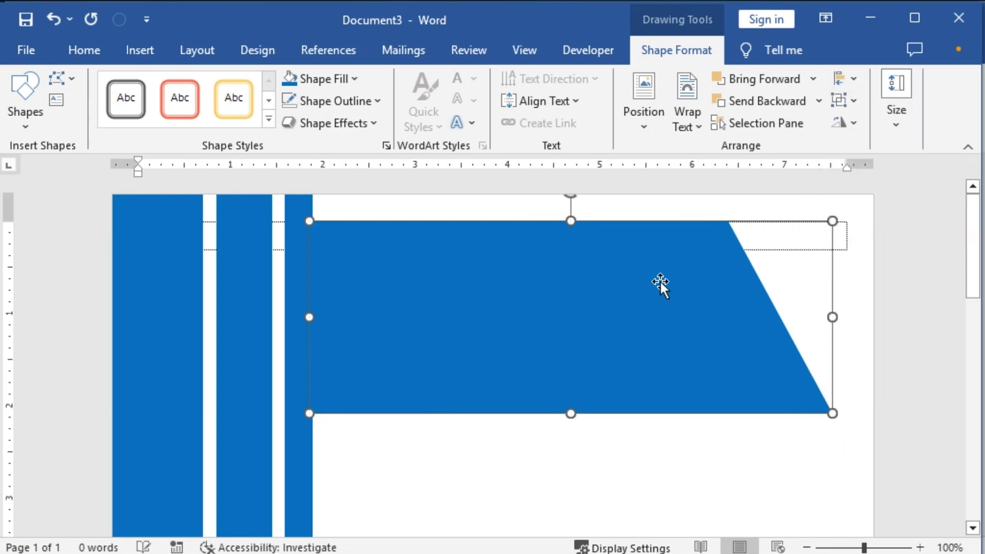
{"action": "left_click", "coordinate": [534, 462]}
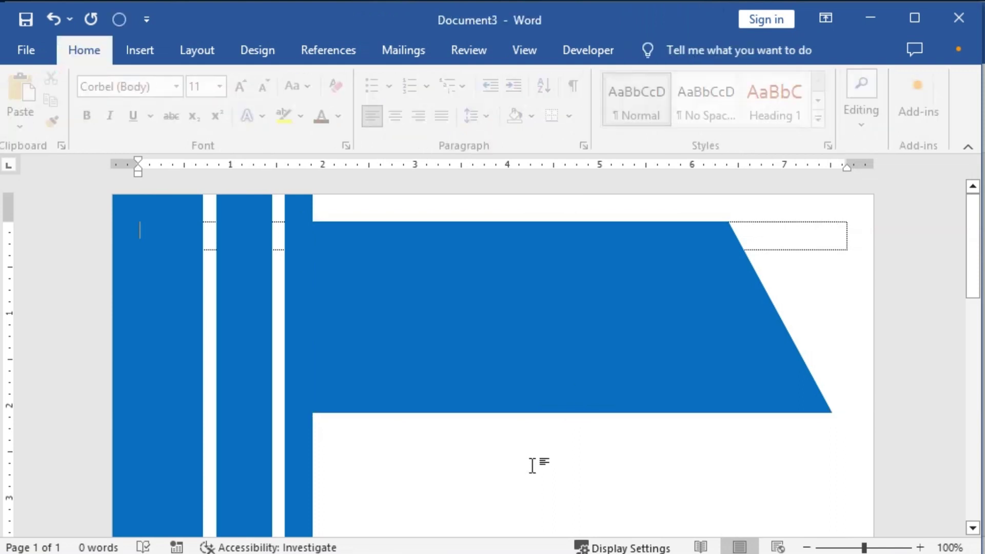
Step: Fill the front trapezoid with light blue
{"action": "left_click", "coordinate": [571, 326]}
{"action": "left_click", "coordinate": [354, 77]}
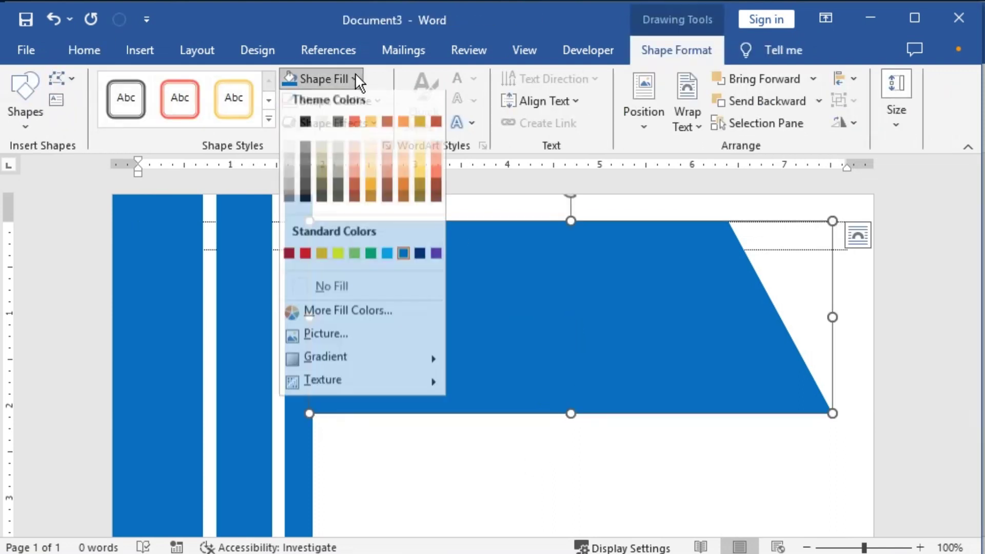
{"action": "left_click", "coordinate": [387, 261]}
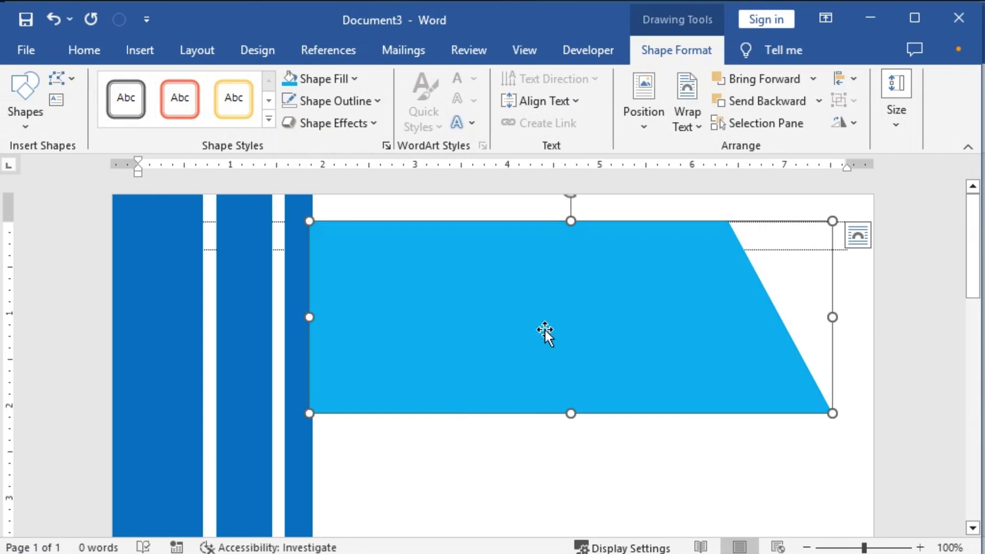
{"action": "left_click", "coordinate": [80, 48]}
{"action": "left_click", "coordinate": [846, 125]}
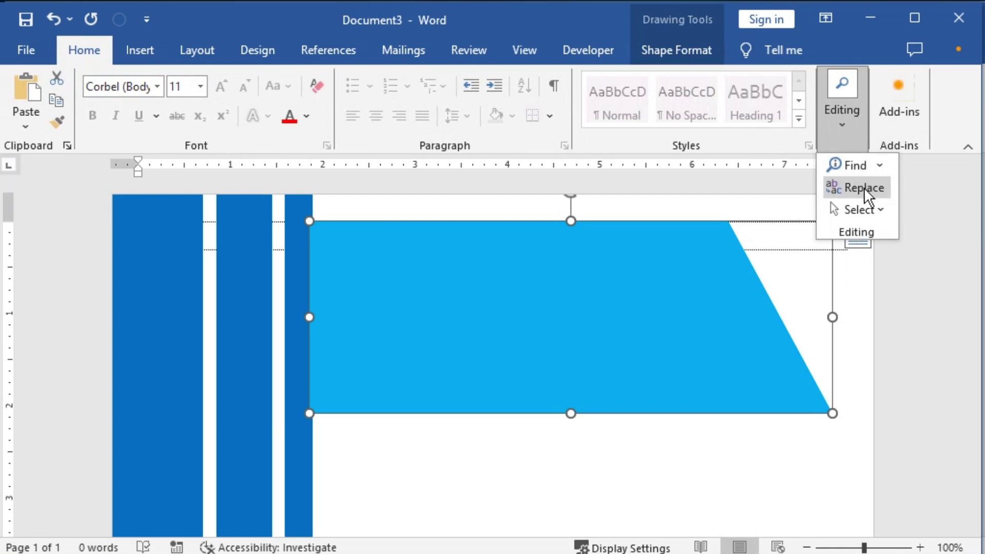
Step: Marquee-select the overlapping banner shapes and reapply the light blue fill
{"action": "left_click", "coordinate": [867, 210]}
{"action": "left_click", "coordinate": [792, 253]}
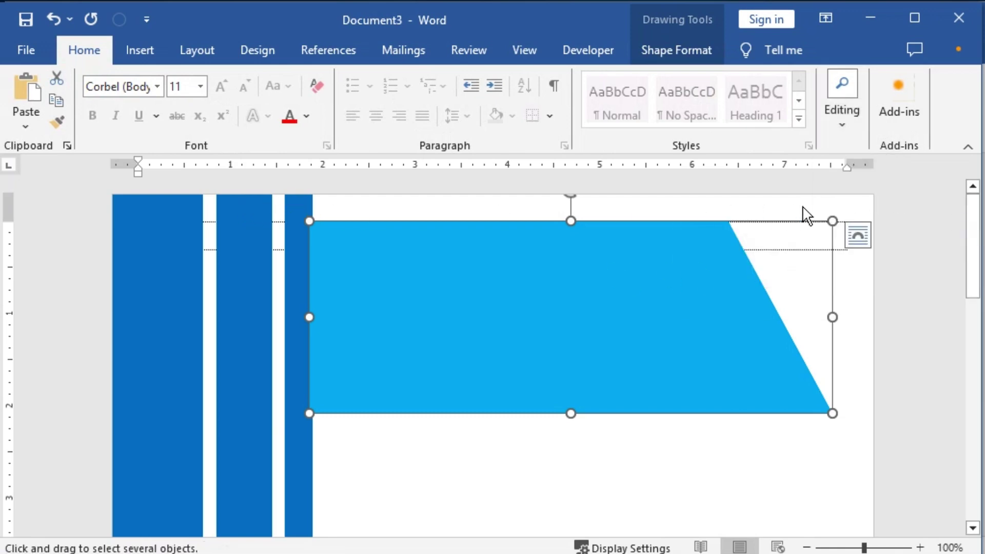
{"action": "left_click_drag", "start_coordinate": [856, 202], "coordinate": [265, 425]}
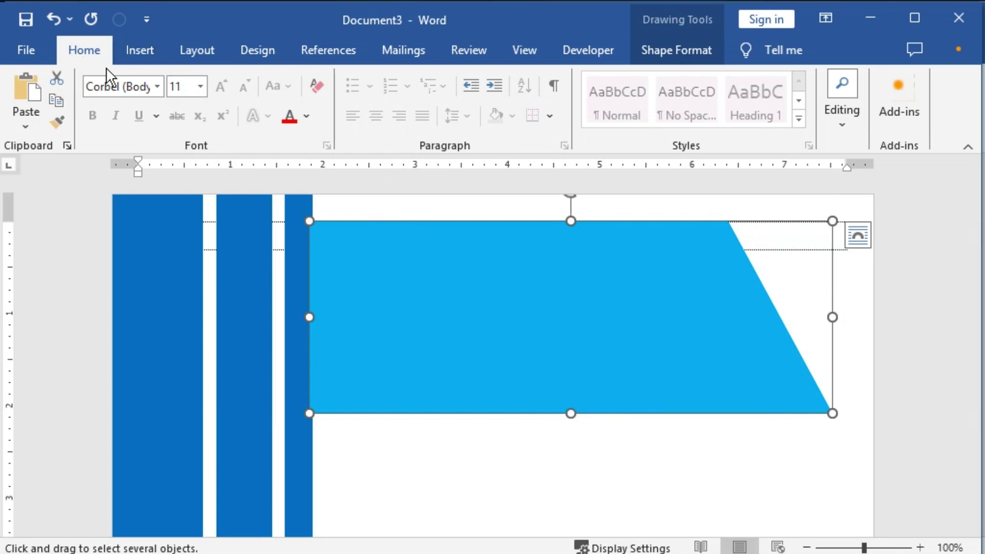
{"action": "left_click", "coordinate": [676, 48]}
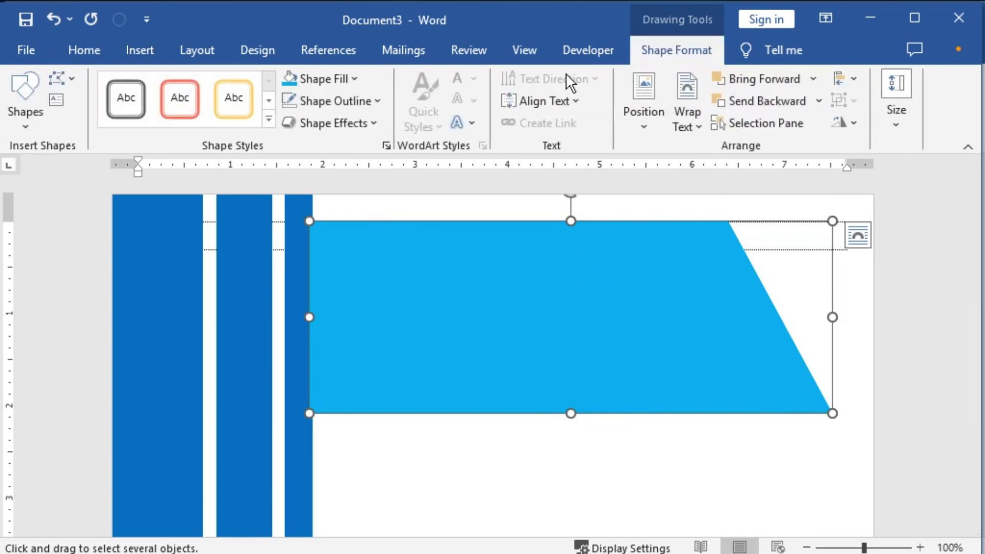
{"action": "left_click", "coordinate": [357, 81]}
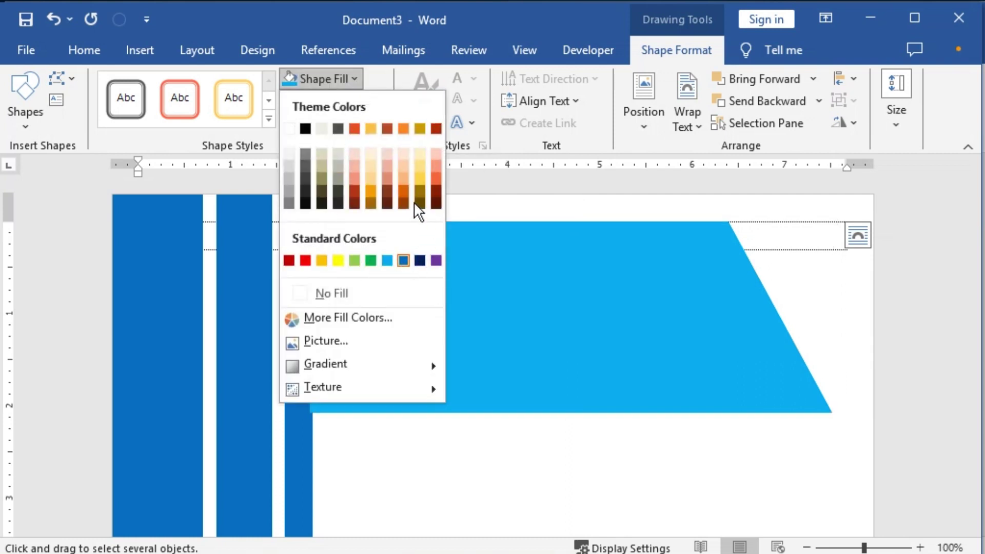
{"action": "left_click", "coordinate": [387, 261]}
Step: Undo the refill and drag the banner's bottom edge down to reveal a dark-blue band
{"action": "key", "text": "ctrl+z"}
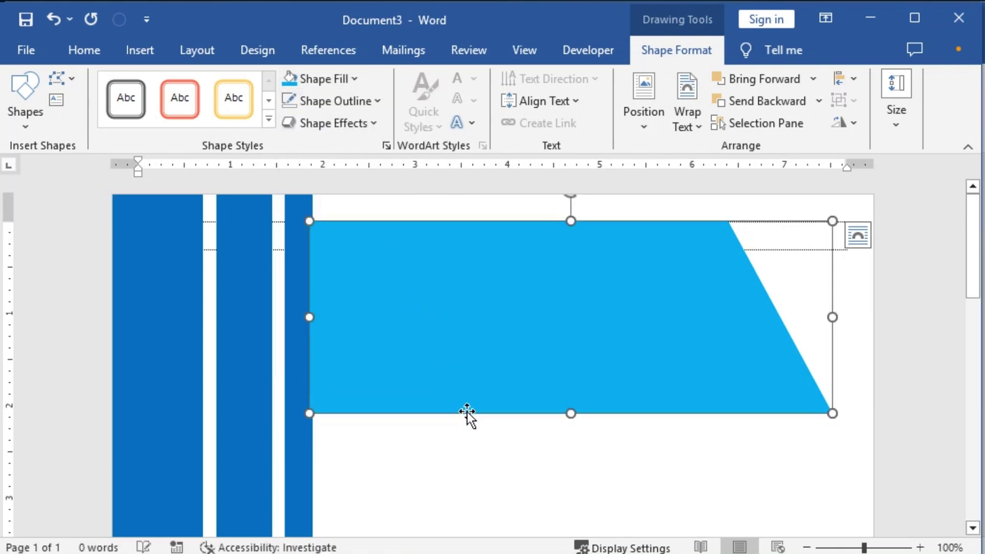
{"action": "left_click_drag", "start_coordinate": [571, 413], "coordinate": [572, 439]}
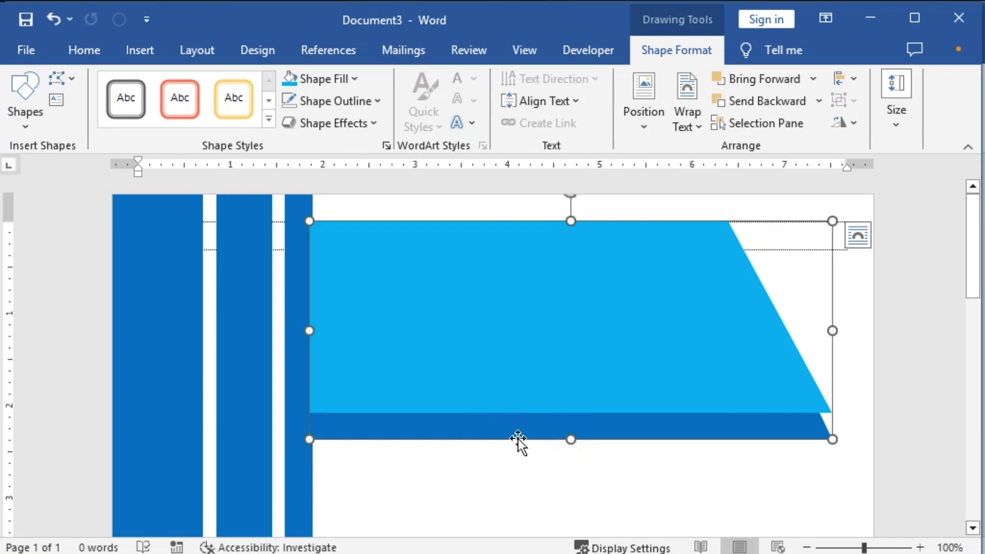
{"action": "left_click_drag", "start_coordinate": [571, 439], "coordinate": [567, 430]}
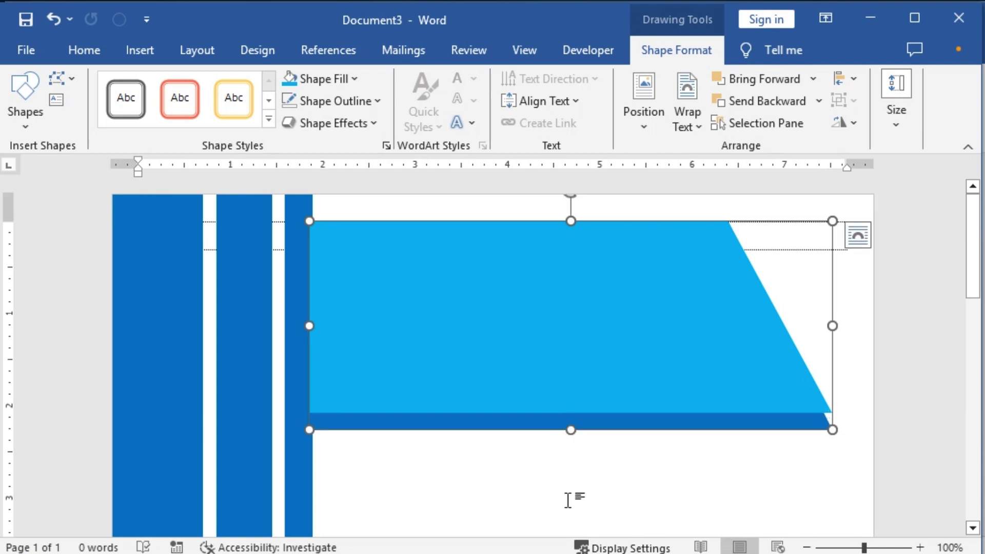
Step: Pull the banner's bottom-right point upward so the dark-blue band narrows toward the right
{"action": "left_click", "coordinate": [75, 77]}
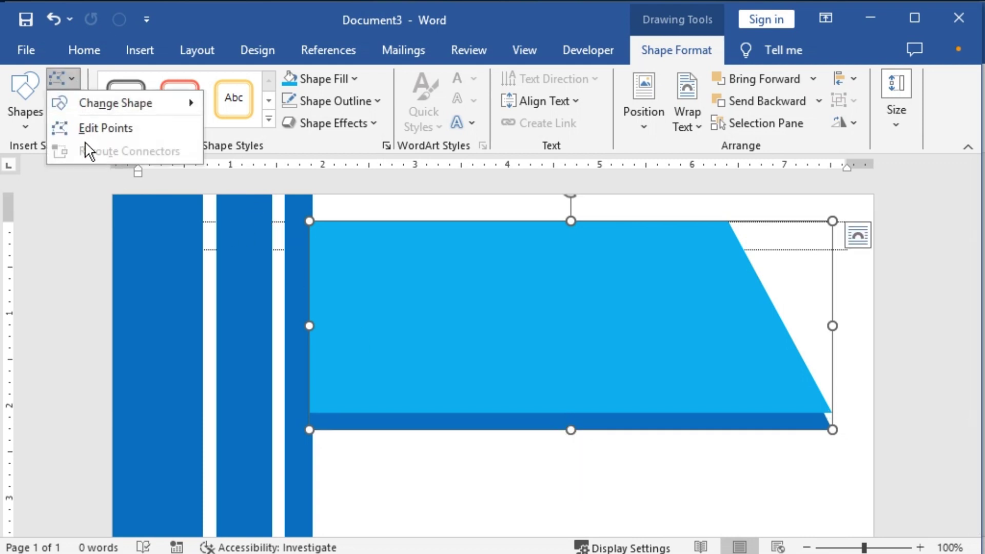
{"action": "left_click", "coordinate": [84, 126]}
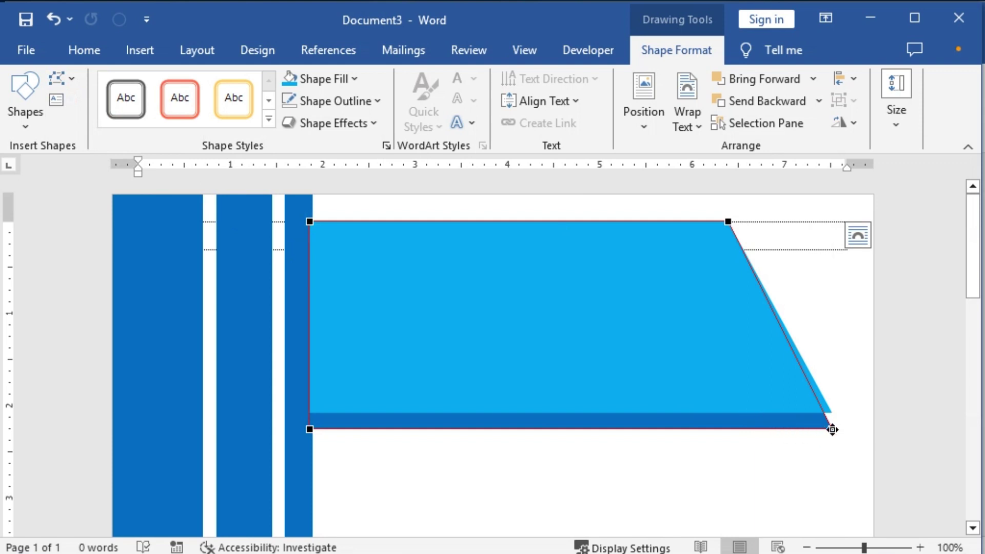
{"action": "left_click_drag", "start_coordinate": [831, 430], "coordinate": [827, 411]}
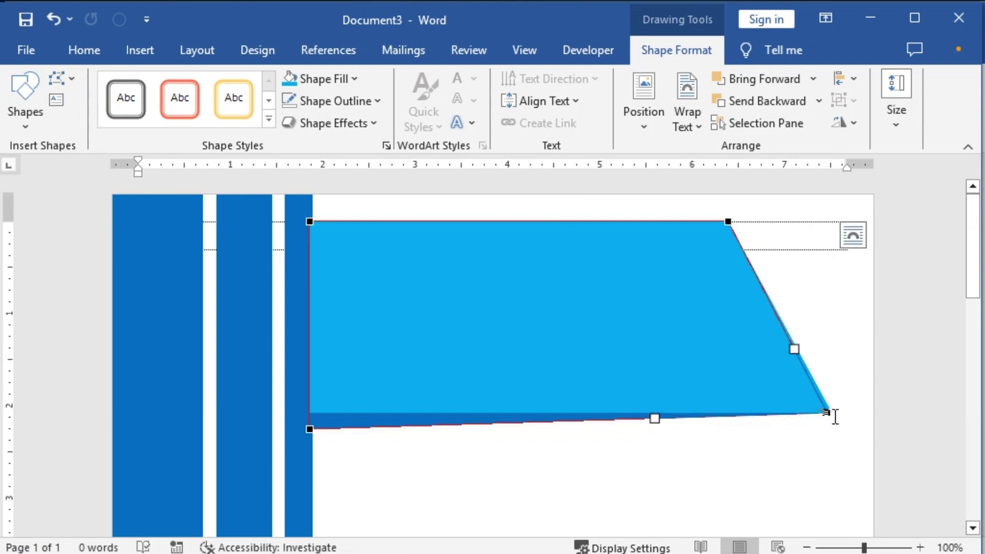
{"action": "scroll", "coordinate": [838, 452], "scroll_direction": "up", "scroll_amount": 4}
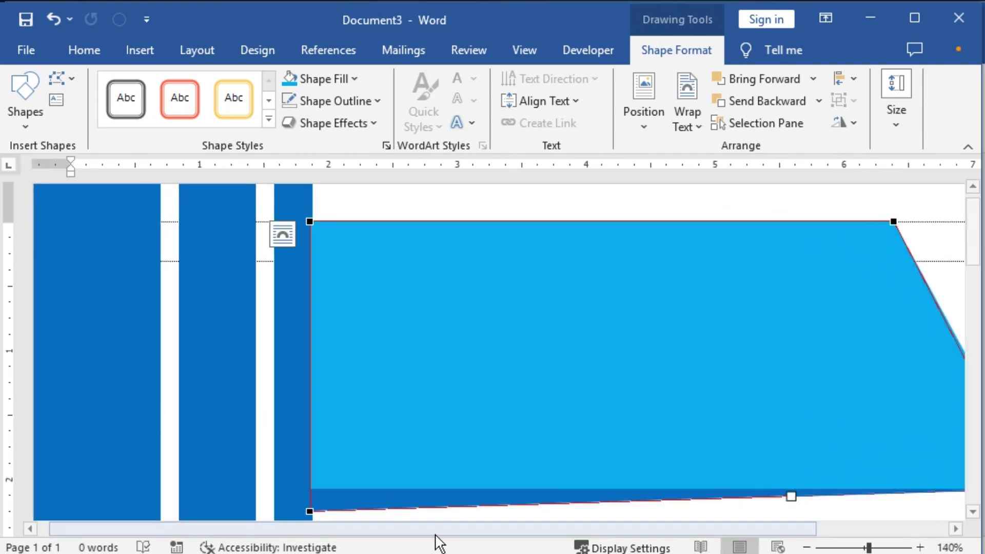
{"action": "left_click_drag", "start_coordinate": [475, 529], "coordinate": [774, 531]}
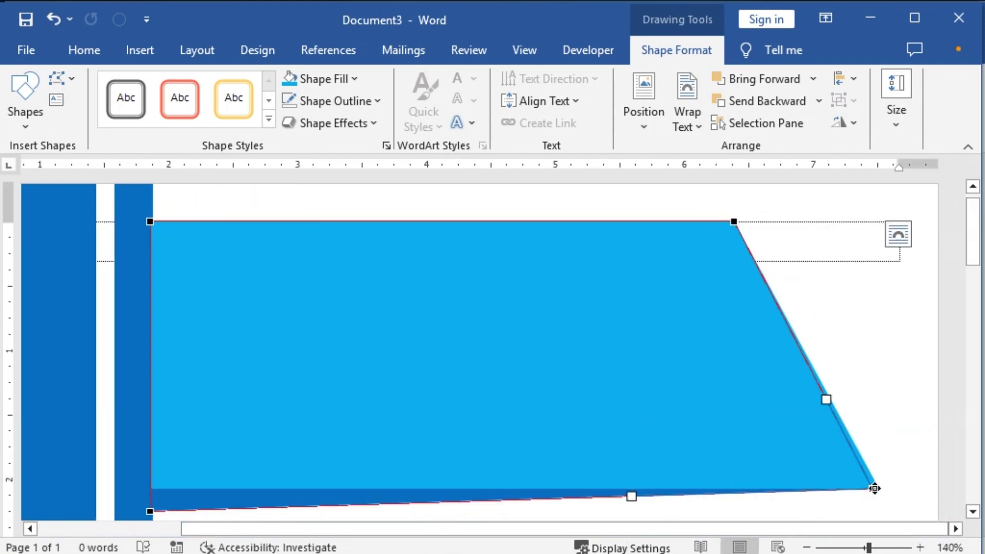
{"action": "left_click_drag", "start_coordinate": [874, 488], "coordinate": [874, 487]}
{"action": "left_click", "coordinate": [626, 202]}
{"action": "scroll", "coordinate": [697, 402], "scroll_direction": "down", "scroll_amount": 6, "text": "ctrl"}
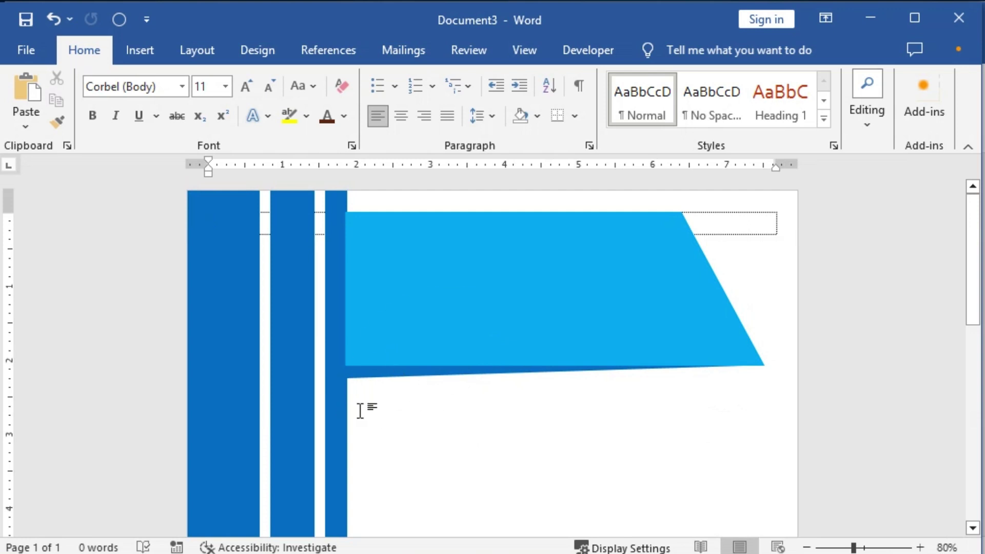
{"action": "scroll", "coordinate": [462, 490], "scroll_direction": "down", "scroll_amount": 10}
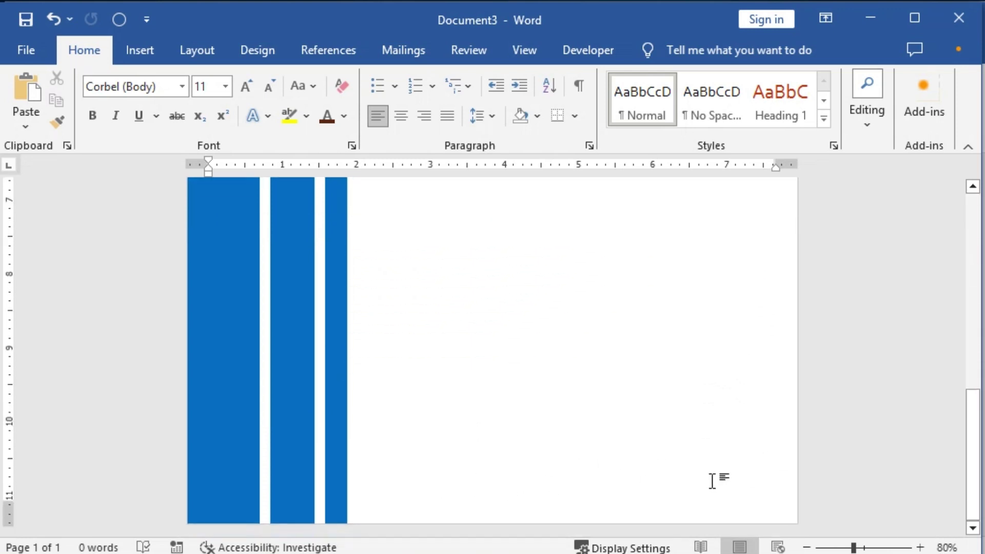
{"action": "scroll", "coordinate": [472, 363], "scroll_direction": "up", "scroll_amount": 10}
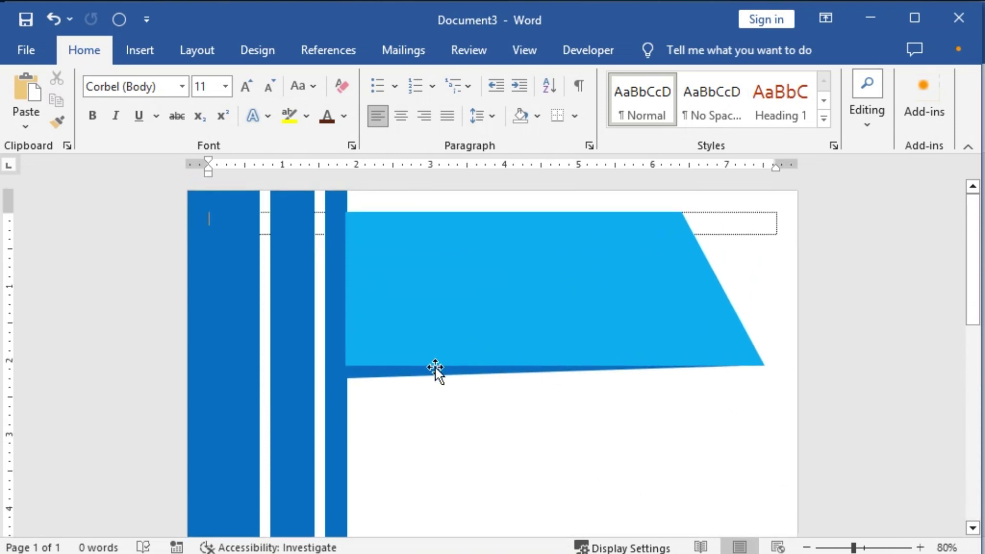
Step: Insert the logo_university picture from the computer's files
{"action": "left_click", "coordinate": [138, 49]}
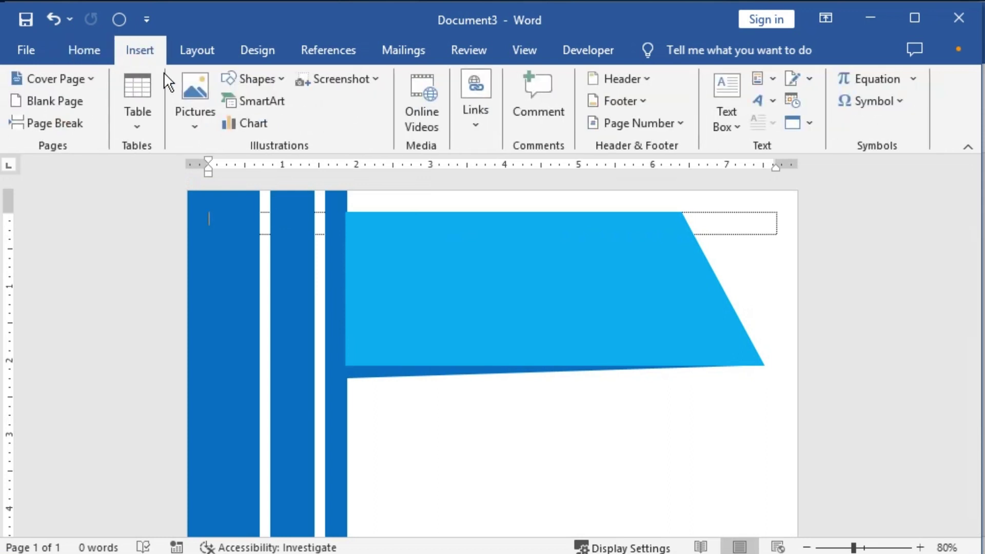
{"action": "left_click", "coordinate": [187, 86]}
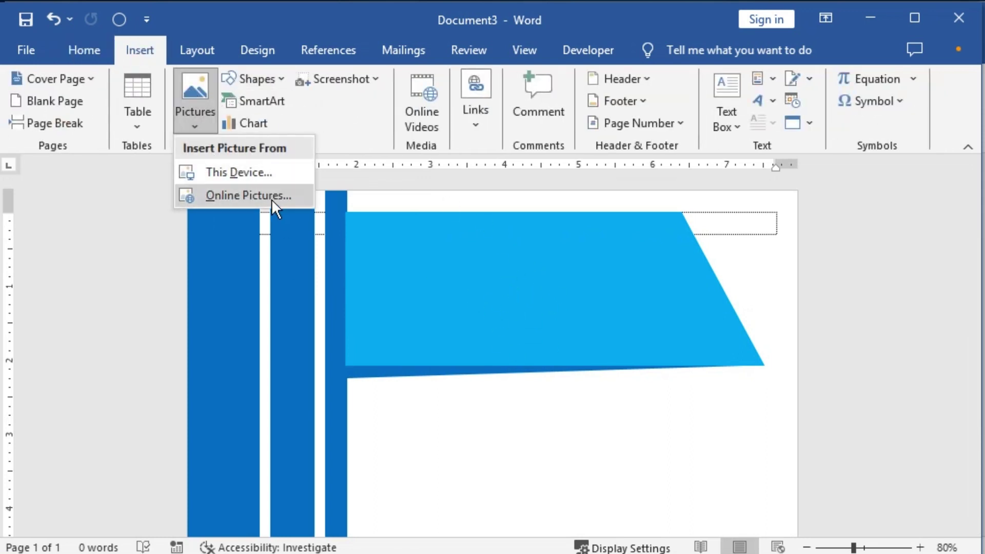
{"action": "left_click", "coordinate": [242, 173]}
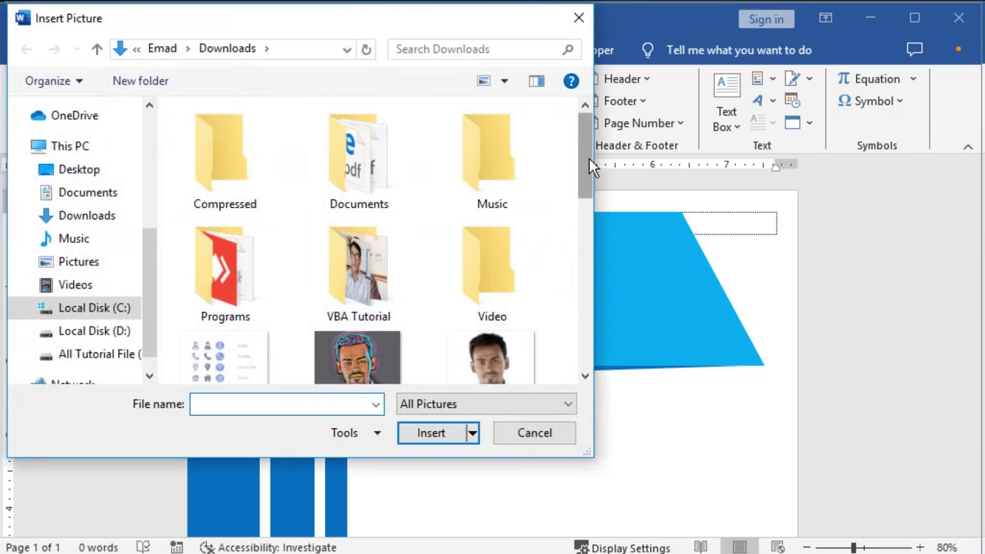
{"action": "left_click_drag", "start_coordinate": [589, 158], "coordinate": [588, 288]}
{"action": "left_click", "coordinate": [215, 180]}
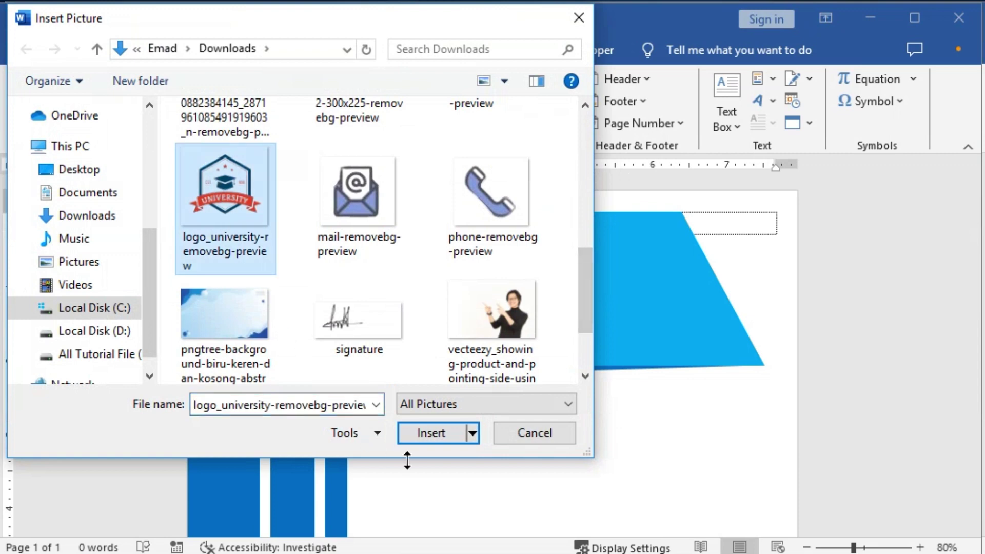
{"action": "left_click", "coordinate": [433, 432]}
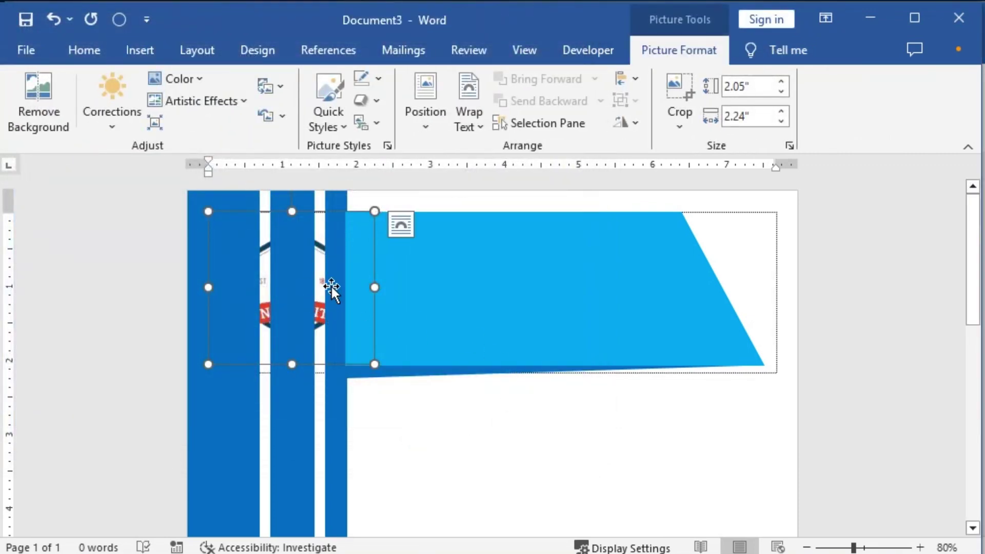
Step: Set the logo's wrapping to In Front of Text and move it to the centre of the banner
{"action": "left_click", "coordinate": [480, 126]}
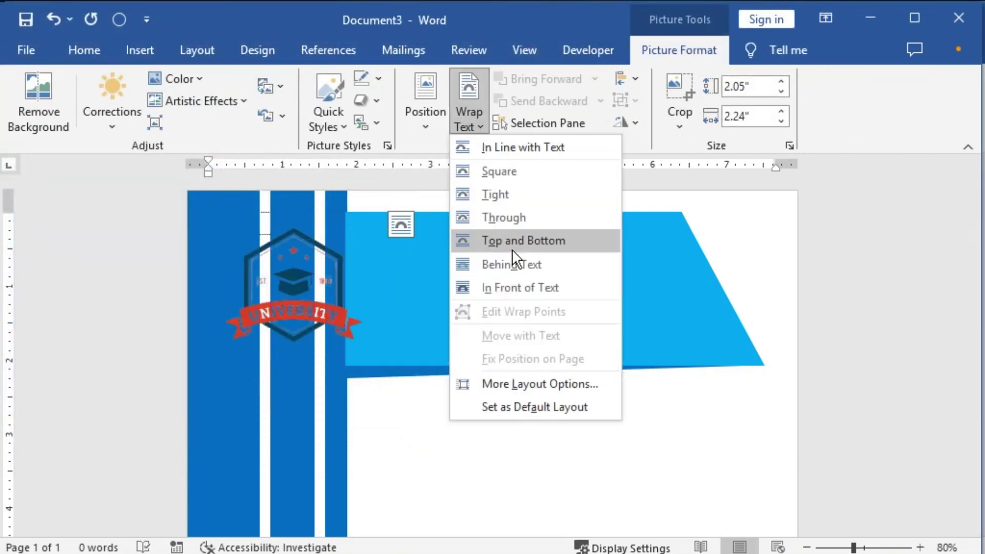
{"action": "left_click", "coordinate": [520, 287]}
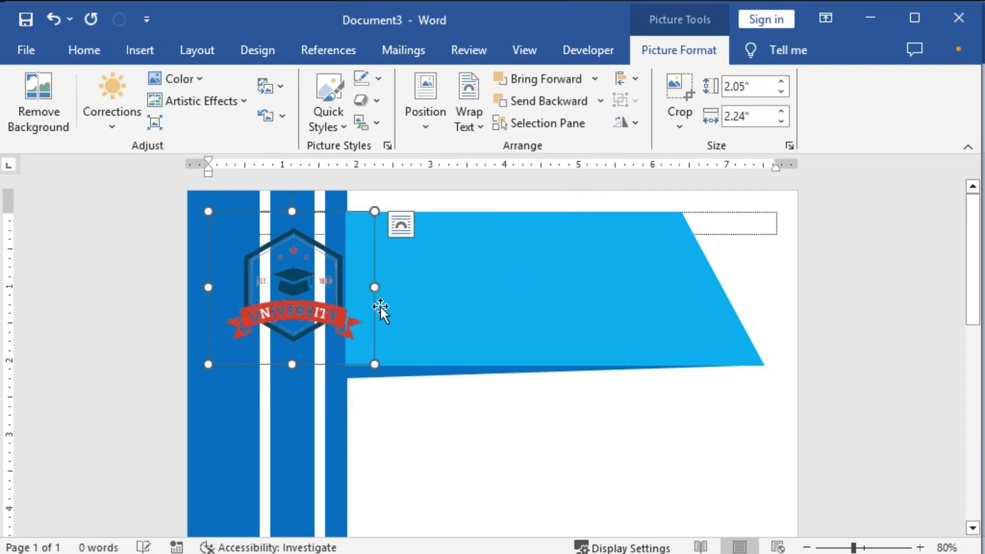
{"action": "left_click_drag", "start_coordinate": [329, 259], "coordinate": [549, 248]}
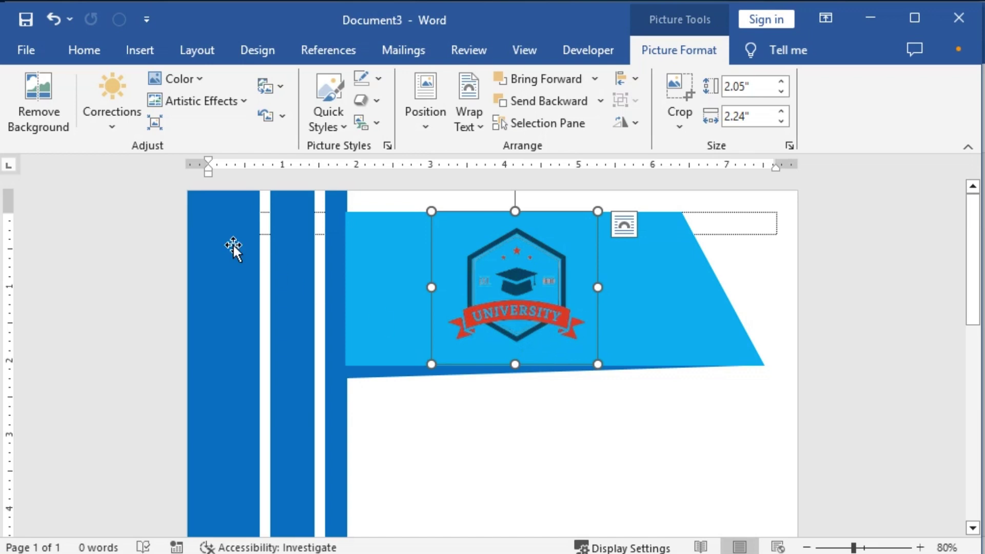
{"action": "left_click", "coordinate": [208, 77]}
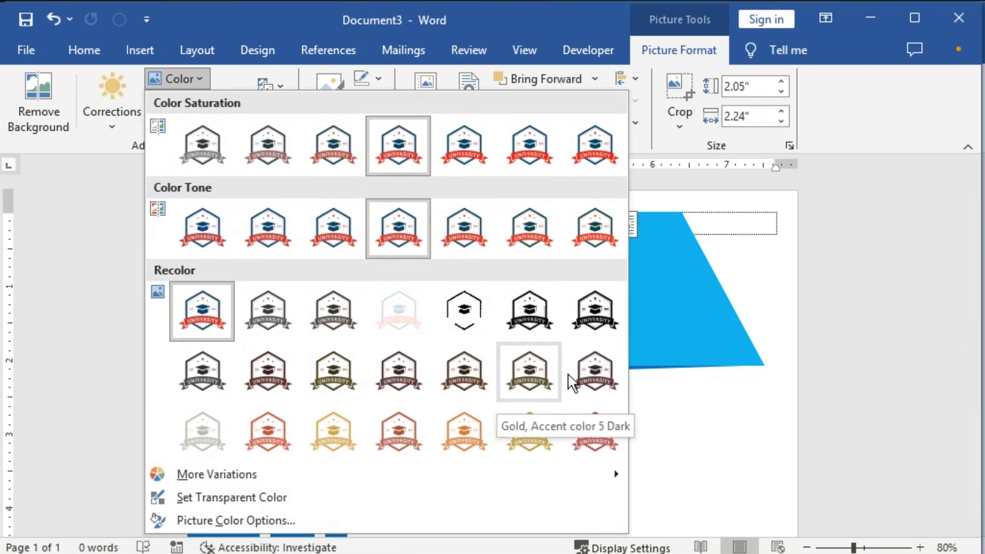
Step: Recolour the logo dark brown and fill the first stripe dark brown
{"action": "left_click", "coordinate": [595, 373]}
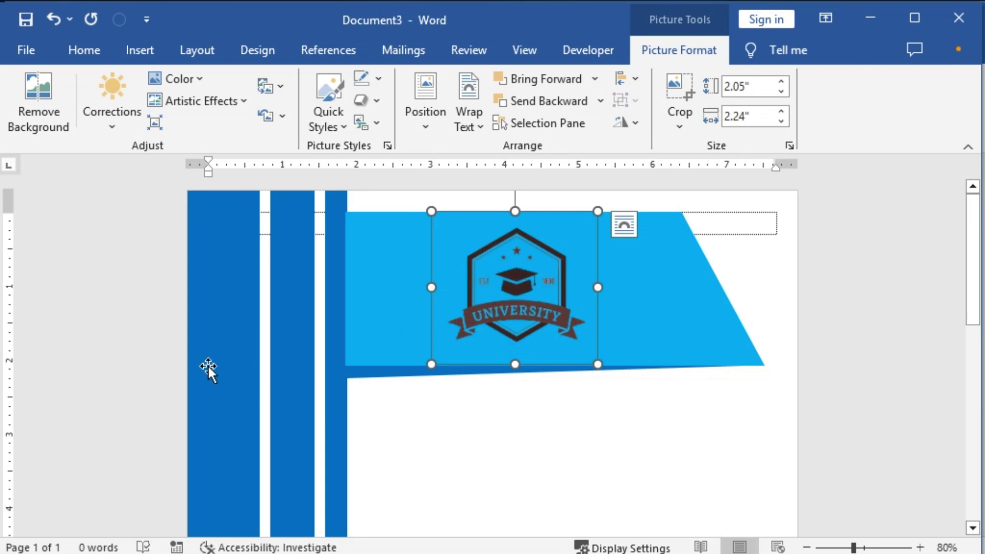
{"action": "left_click", "coordinate": [215, 351]}
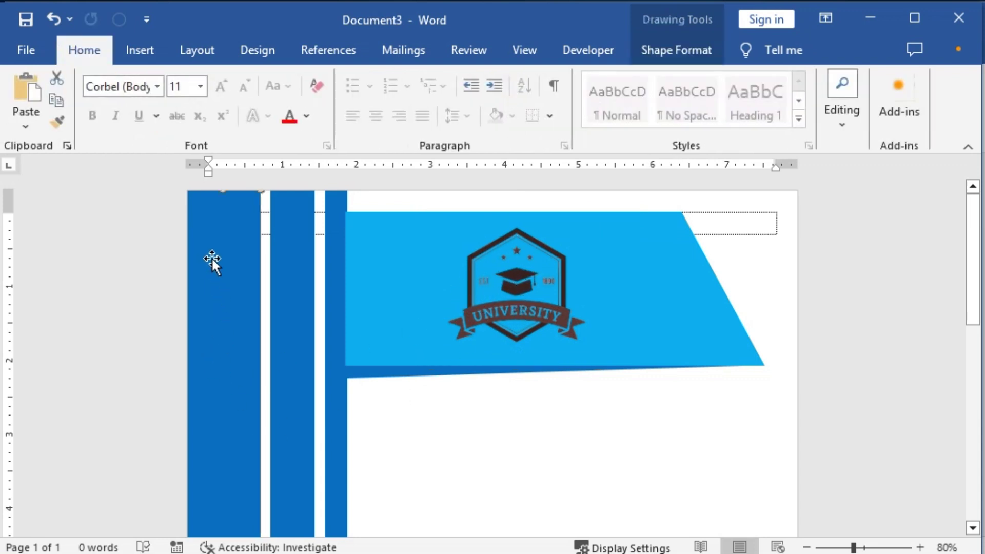
{"action": "double_click", "coordinate": [231, 300]}
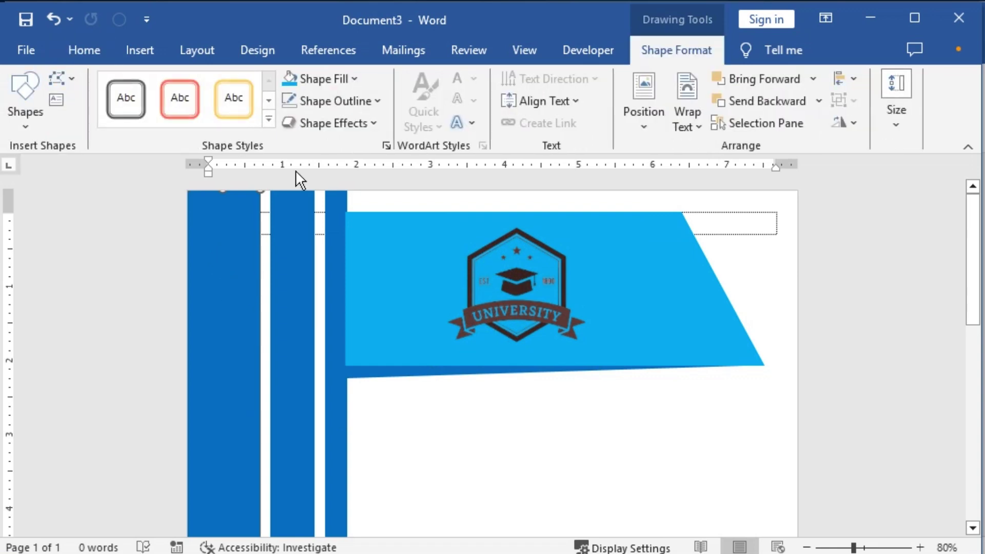
{"action": "left_click", "coordinate": [355, 78]}
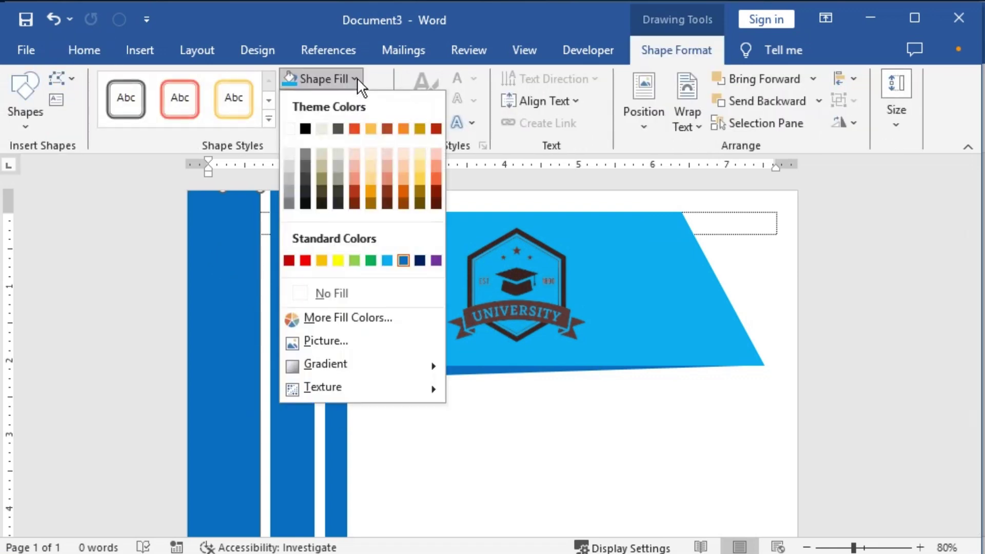
{"action": "left_click", "coordinate": [387, 203]}
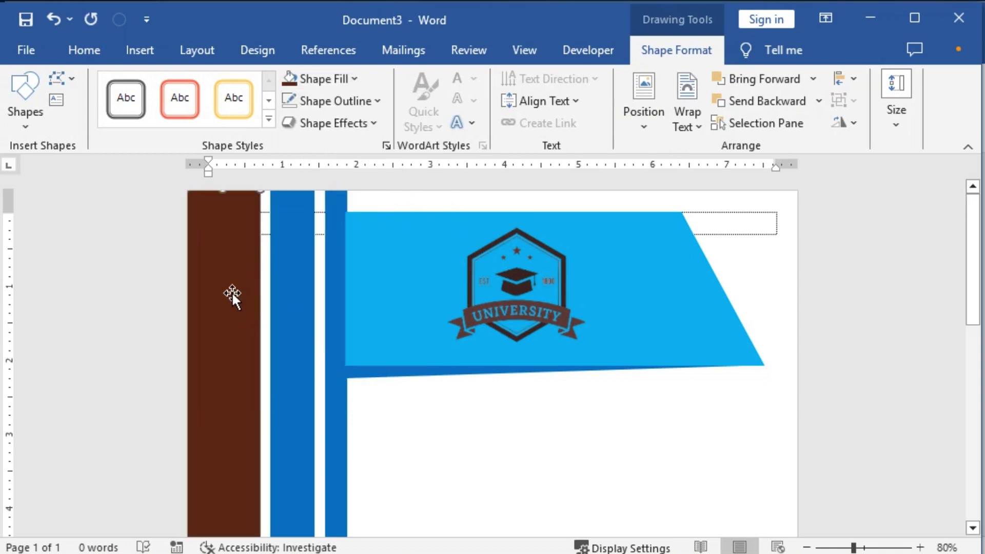
Step: Fill the second stripe rust brown and the third stripe light salmon
{"action": "left_click", "coordinate": [298, 304]}
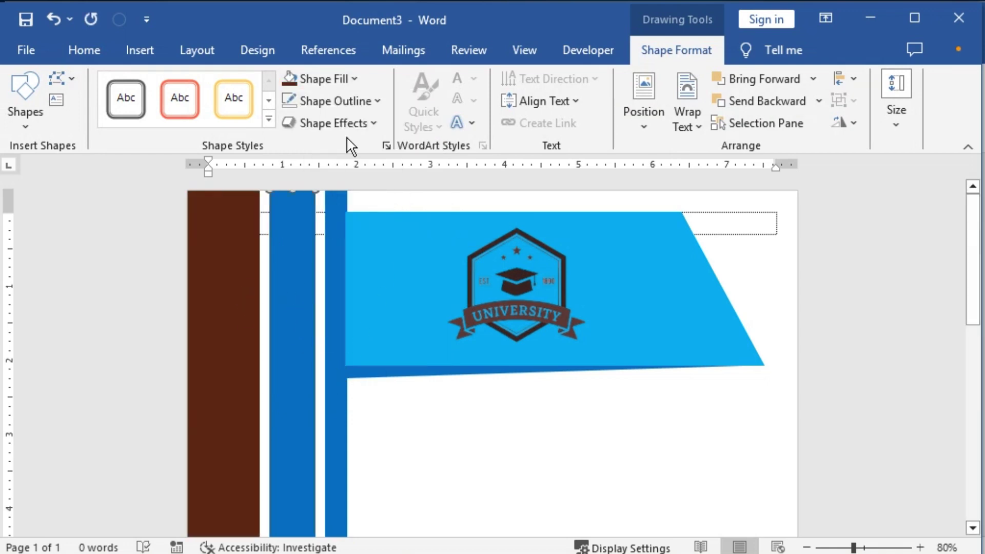
{"action": "left_click", "coordinate": [355, 79]}
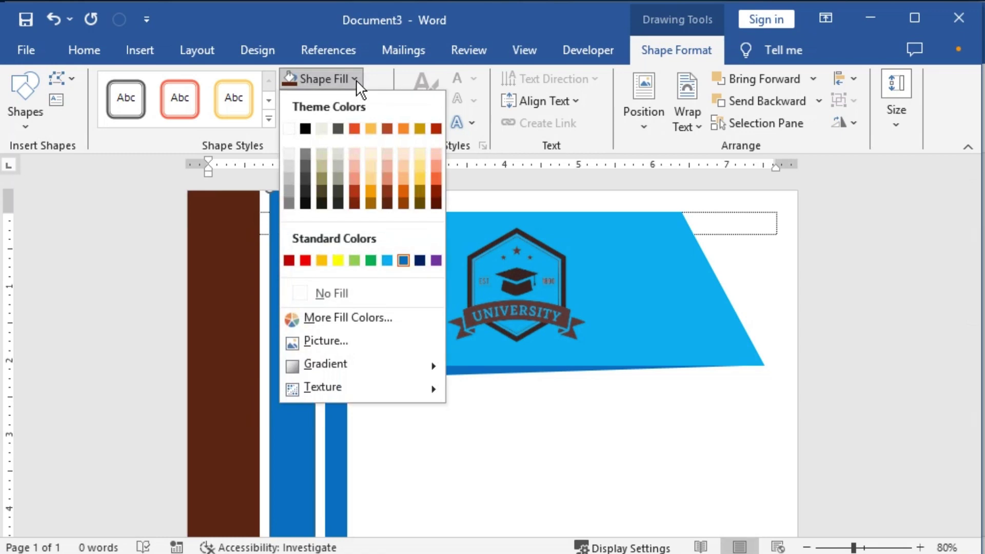
{"action": "left_click", "coordinate": [387, 190]}
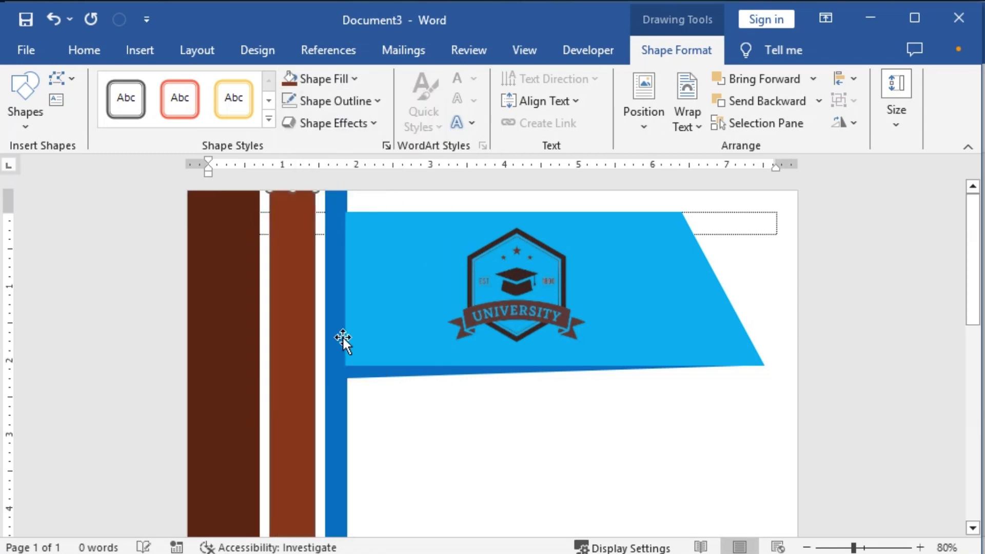
{"action": "left_click", "coordinate": [334, 418]}
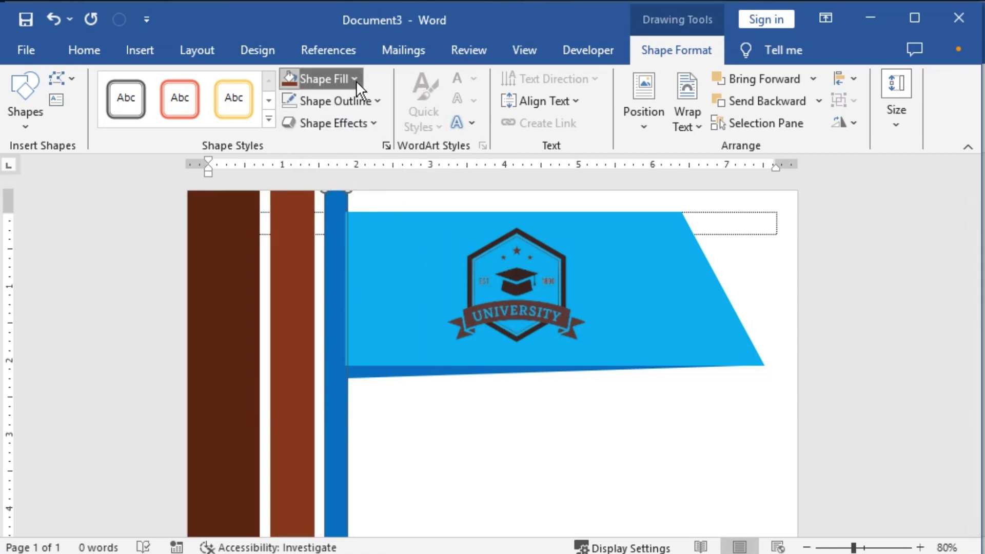
{"action": "left_click", "coordinate": [355, 80]}
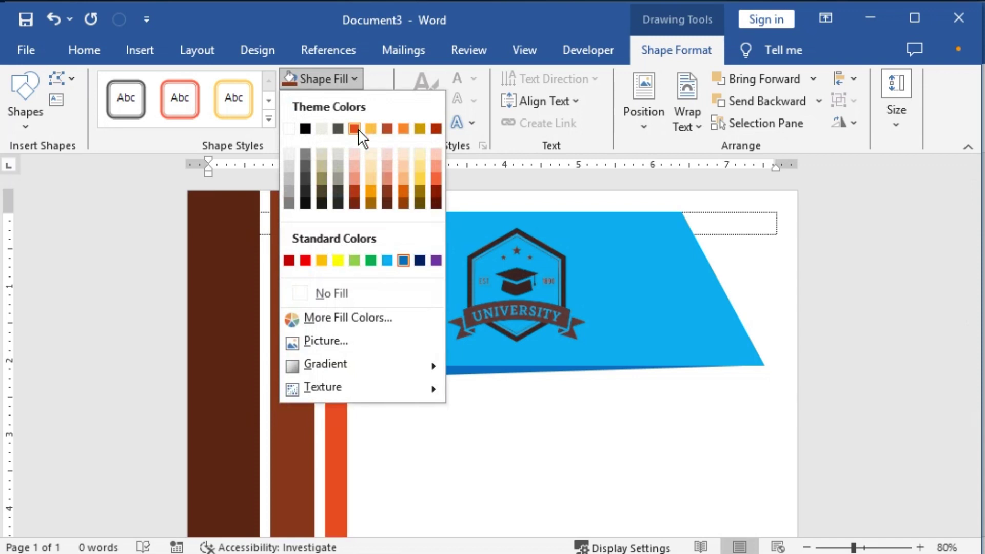
{"action": "left_click", "coordinate": [387, 179]}
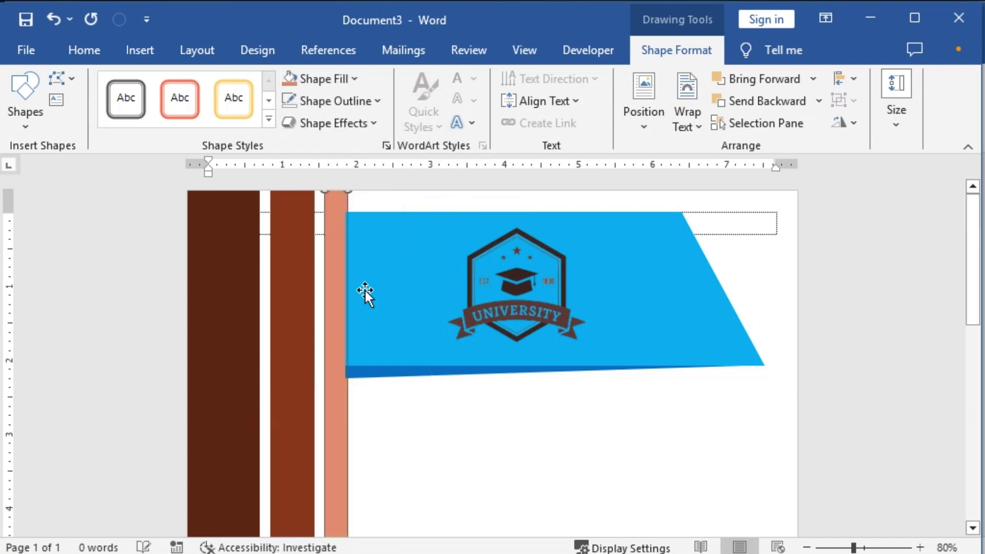
{"action": "left_click", "coordinate": [381, 444]}
{"action": "left_click", "coordinate": [383, 232]}
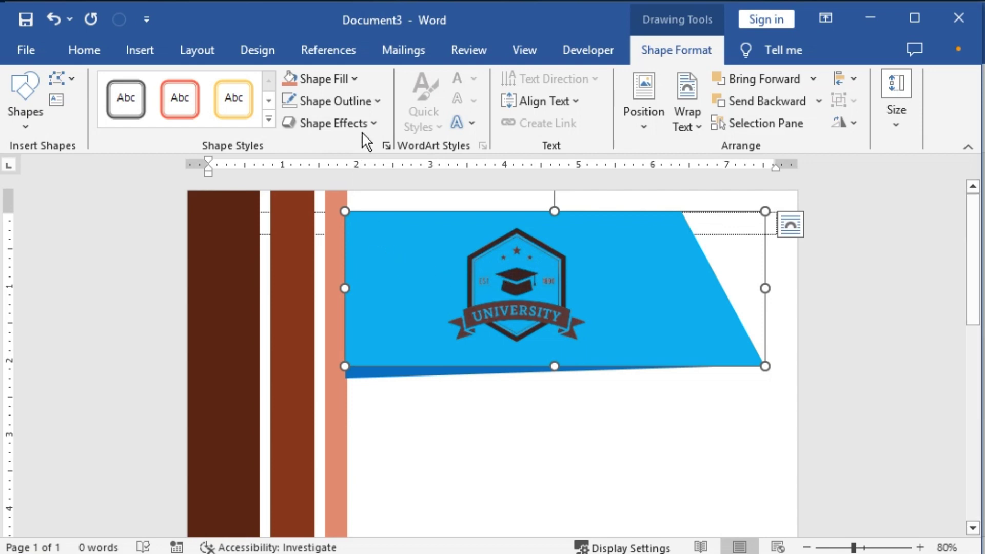
Step: Fill the banner pale peach and its lower strip salmon
{"action": "left_click", "coordinate": [362, 79]}
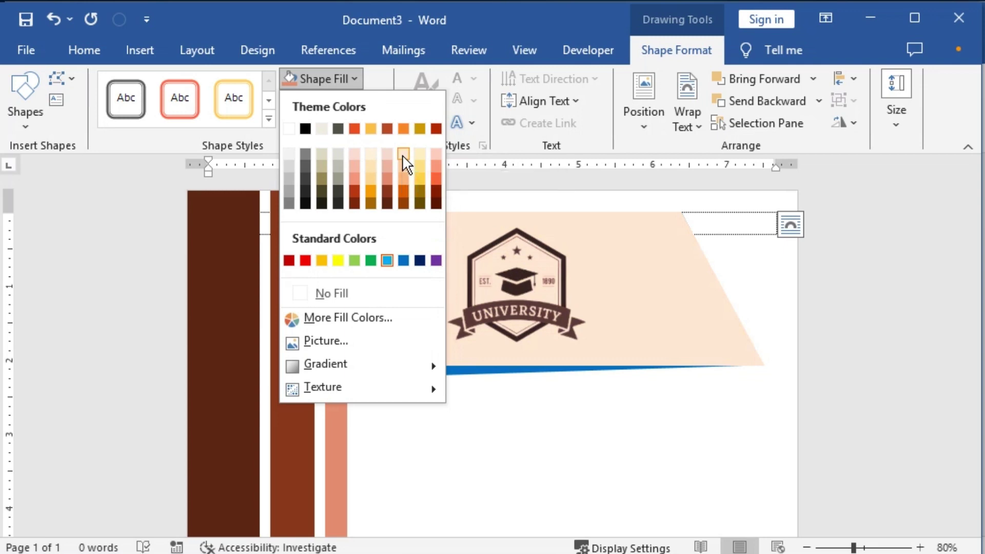
{"action": "left_click", "coordinate": [439, 153]}
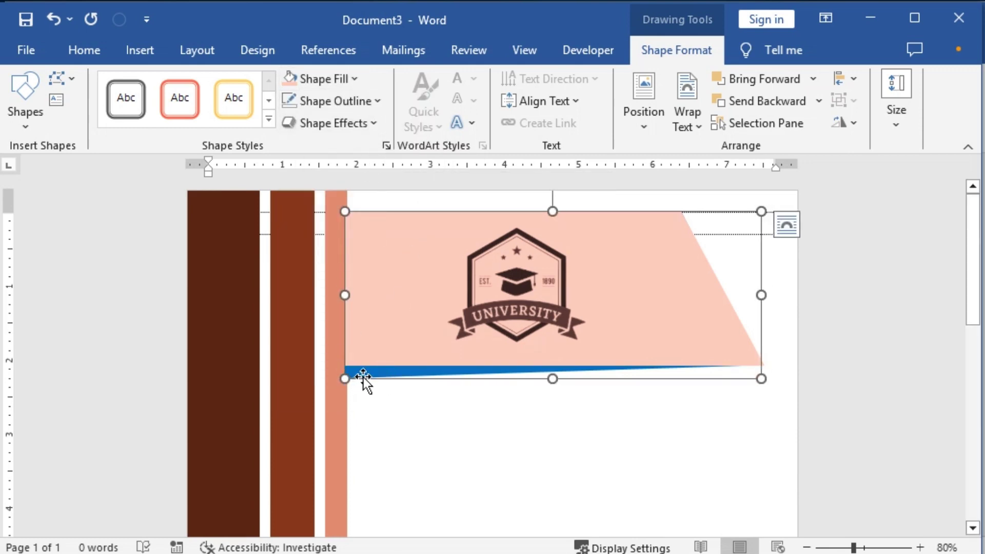
{"action": "left_click_drag", "start_coordinate": [363, 377], "coordinate": [411, 465]}
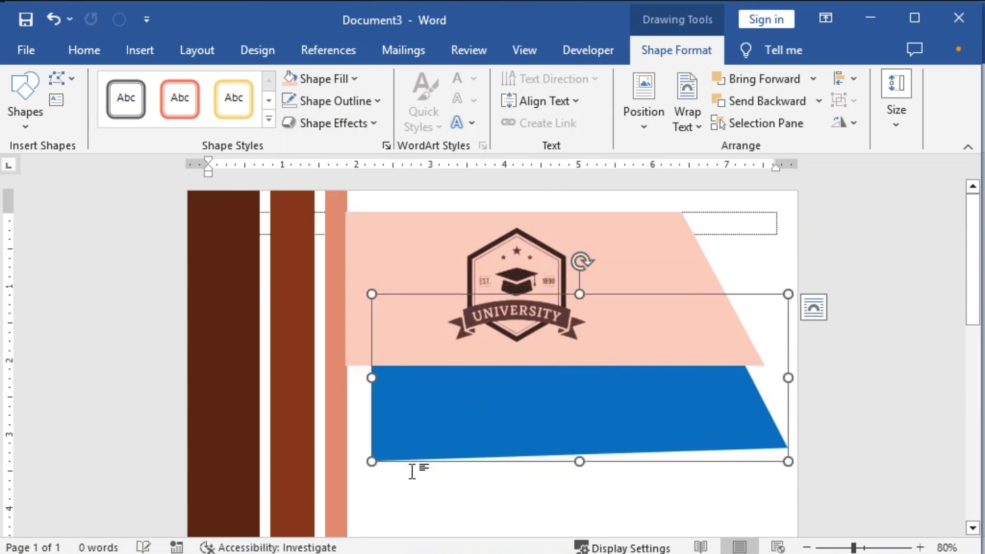
{"action": "key", "text": "ctrl+z"}
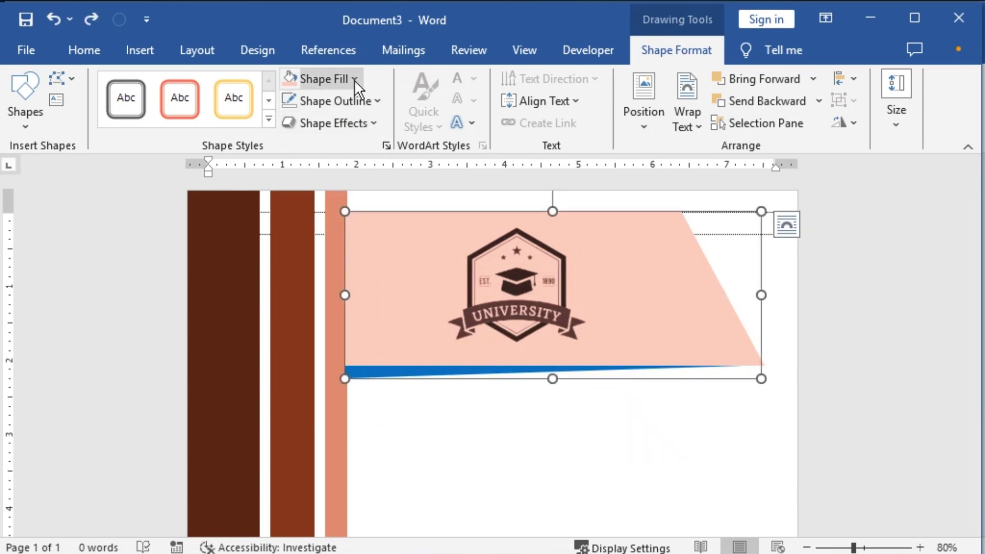
{"action": "left_click", "coordinate": [354, 79]}
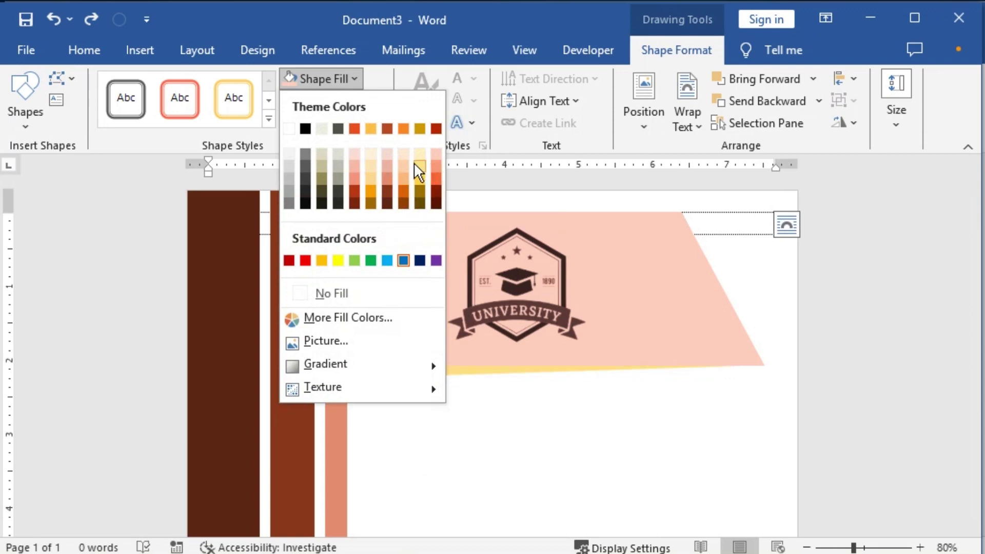
{"action": "left_click", "coordinate": [389, 174]}
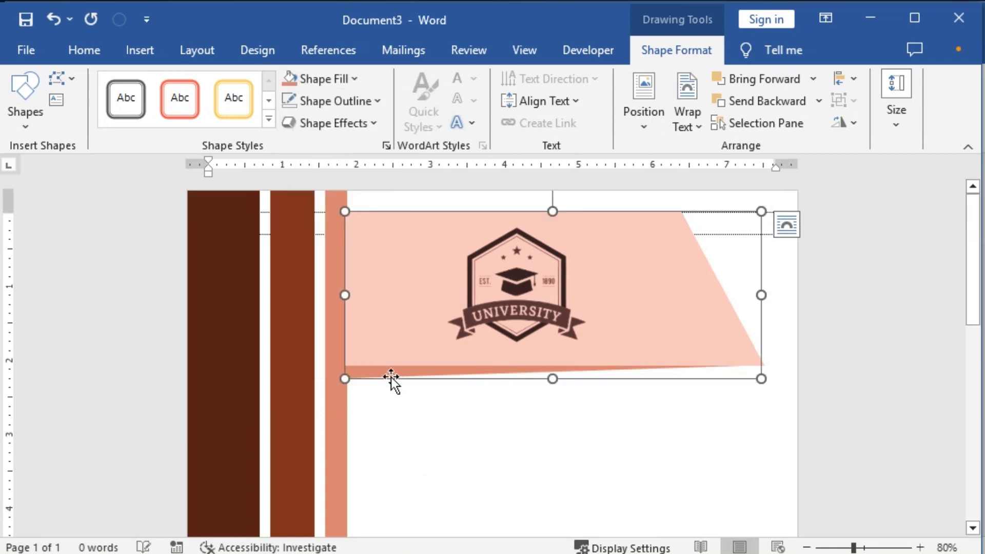
{"action": "left_click", "coordinate": [404, 445]}
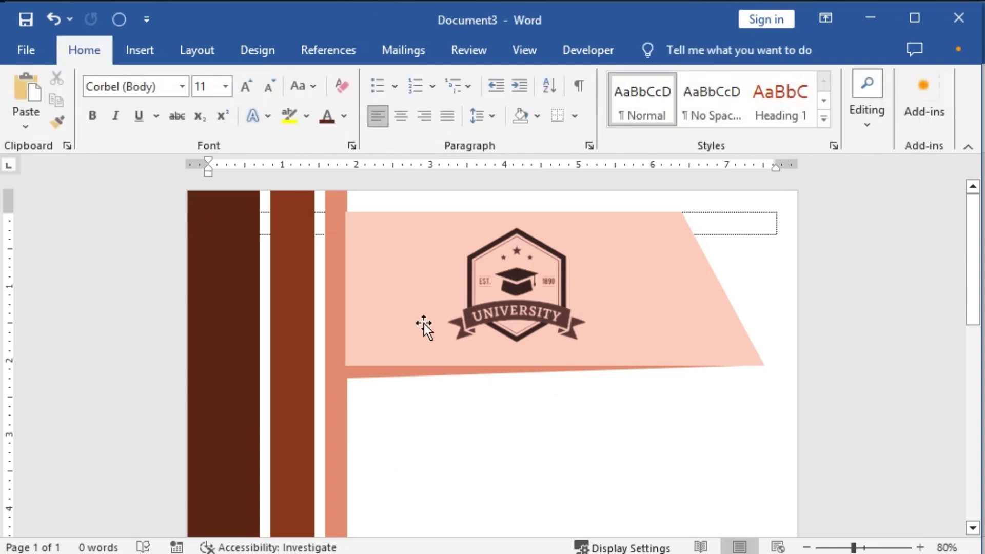
Step: Bring the narrow salmon stripe forward in front of the banner
{"action": "left_click", "coordinate": [411, 261]}
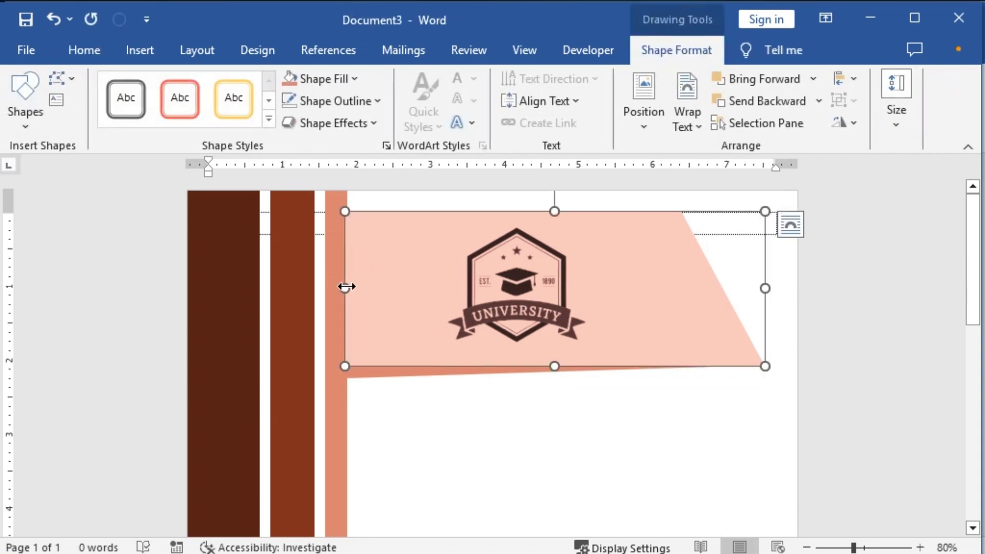
{"action": "left_click", "coordinate": [333, 262]}
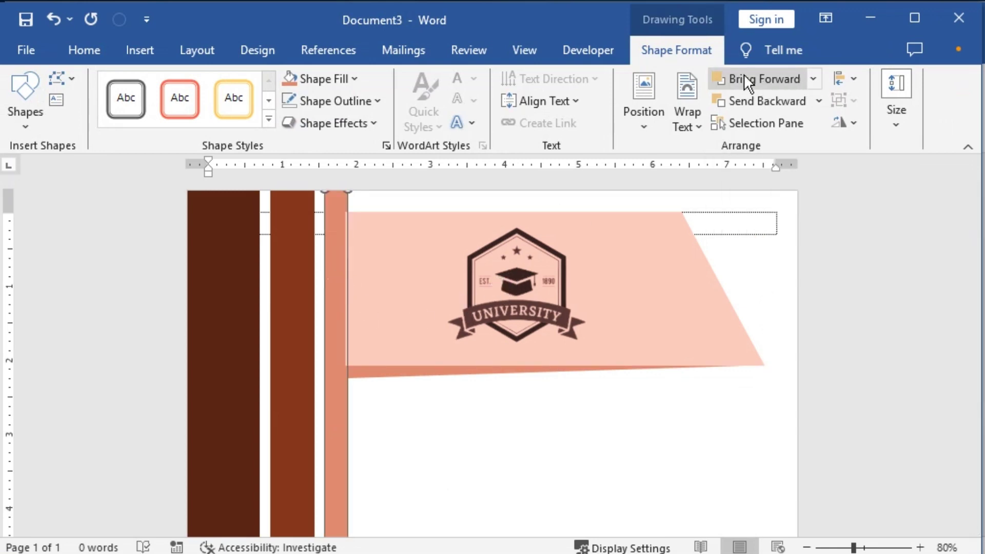
{"action": "left_click", "coordinate": [762, 77]}
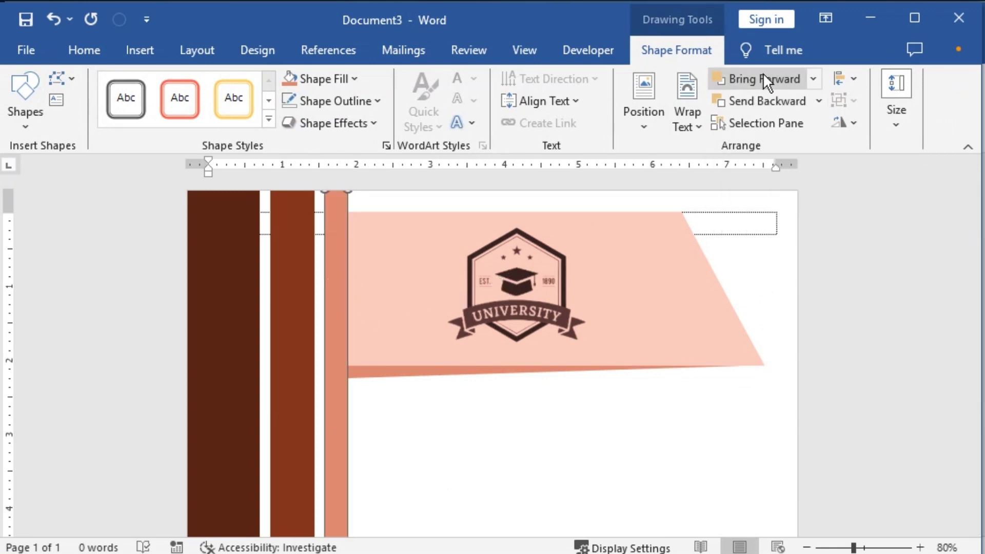
{"action": "left_click", "coordinate": [455, 429]}
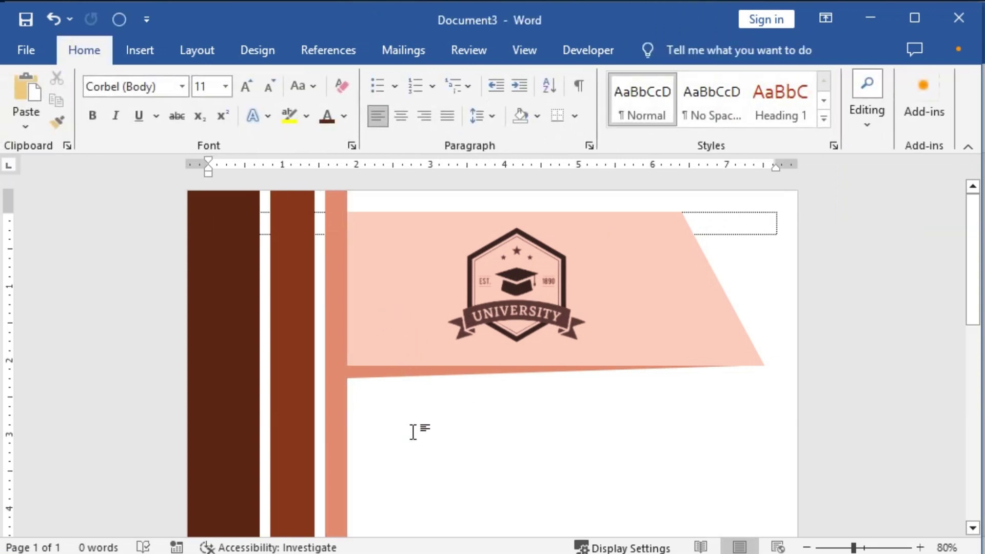
{"action": "scroll", "coordinate": [412, 432], "scroll_direction": "down", "scroll_amount": 3, "text": "ctrl"}
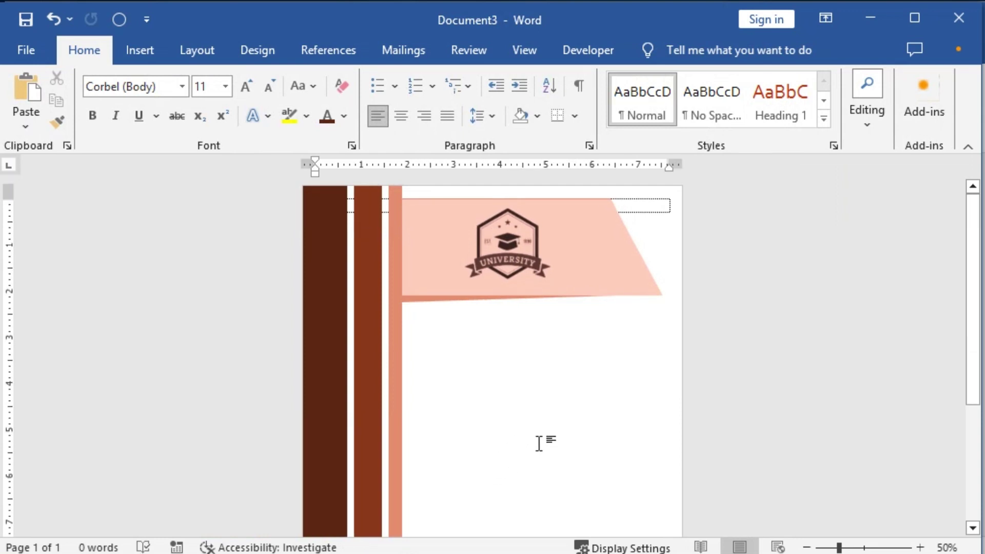
{"action": "scroll", "coordinate": [644, 459], "scroll_direction": "up", "scroll_amount": 3, "text": "ctrl"}
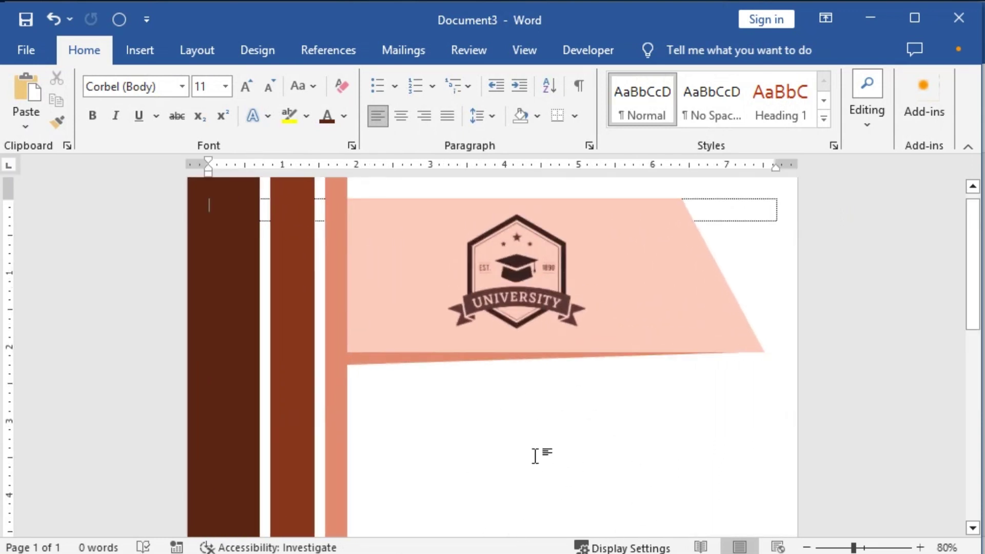
Step: Stretch the peach banner and salmon strip taller together
{"action": "left_click", "coordinate": [534, 241]}
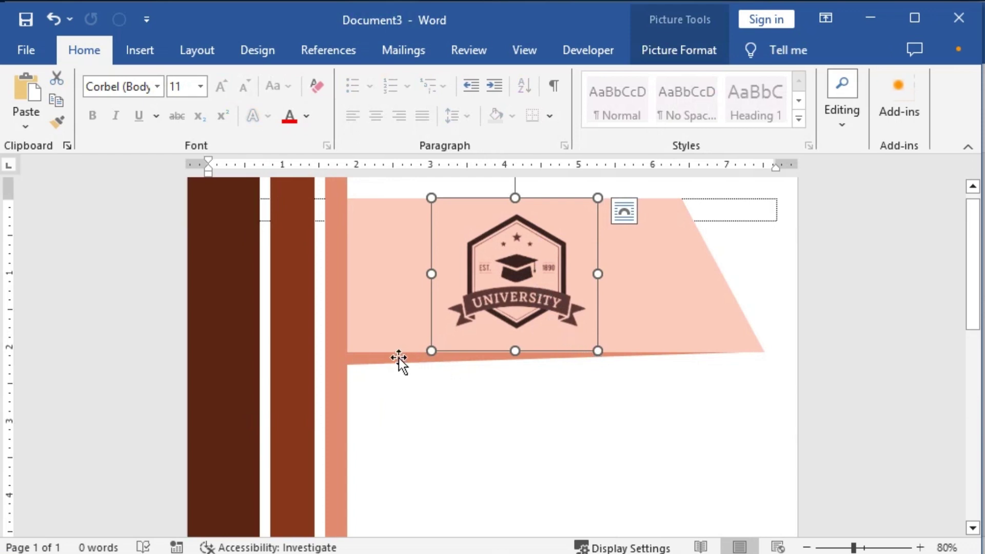
{"action": "left_click", "coordinate": [383, 359]}
{"action": "left_click", "coordinate": [381, 320], "text": "shift"}
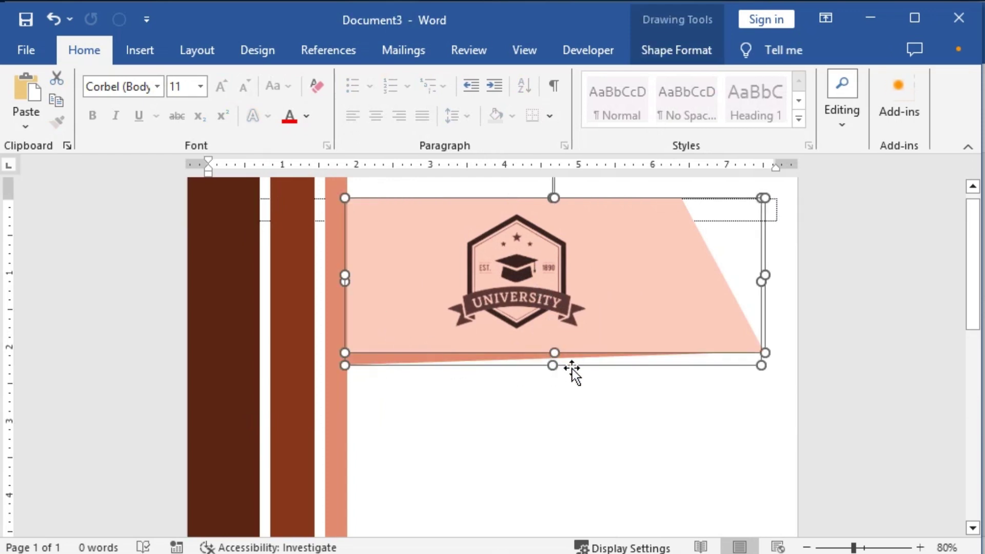
{"action": "left_click_drag", "start_coordinate": [552, 366], "coordinate": [552, 404]}
{"action": "left_click", "coordinate": [546, 466]}
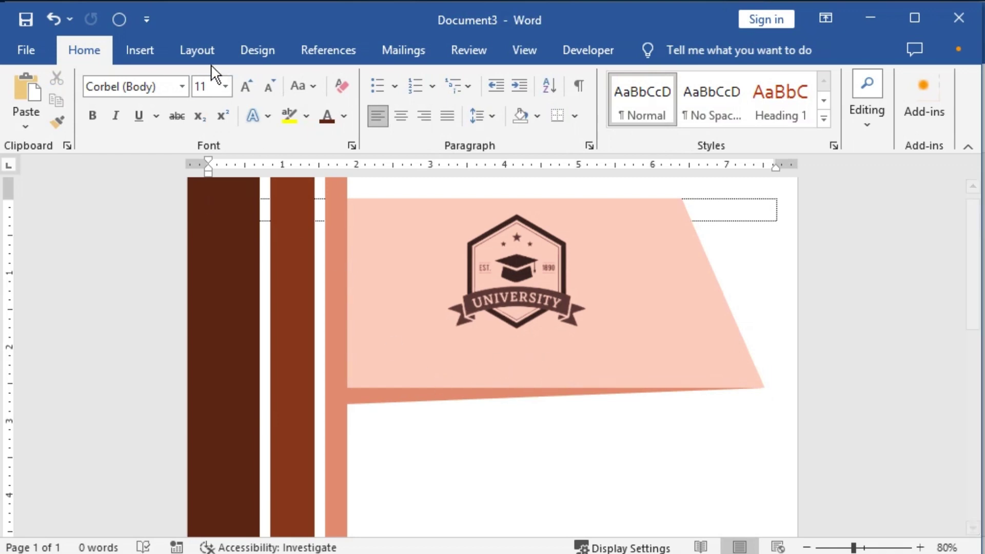
Step: Draw a text box over the lower banner and type 'MIRPUR BANGLA CCLLEGE'
{"action": "left_click", "coordinate": [139, 48]}
{"action": "left_click", "coordinate": [280, 79]}
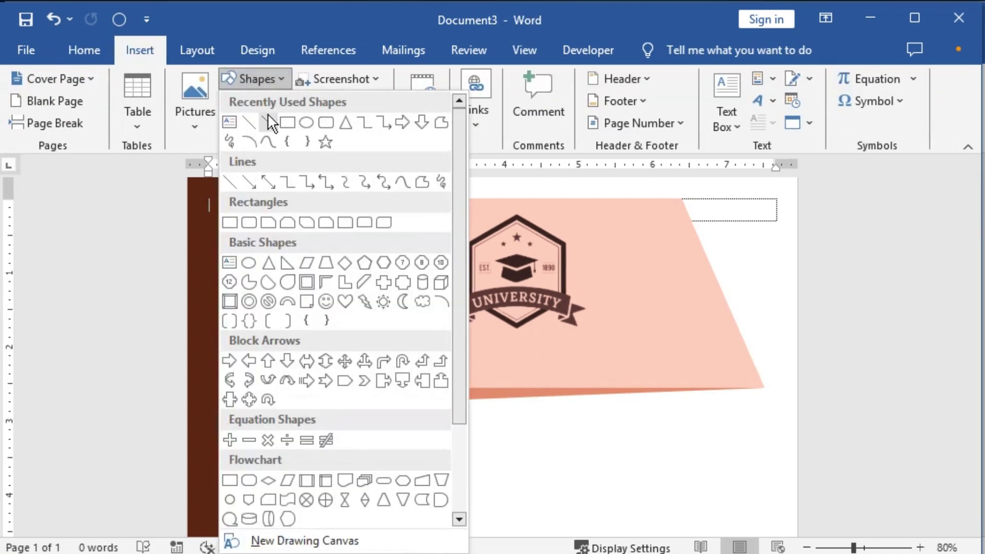
{"action": "left_click", "coordinate": [228, 121]}
{"action": "mouse_move", "coordinate": [345, 317]}
{"action": "left_mouse_down"}
{"action": "mouse_move", "coordinate": [483, 411]}
{"action": "mouse_move", "coordinate": [780, 435]}
{"action": "left_mouse_up"}
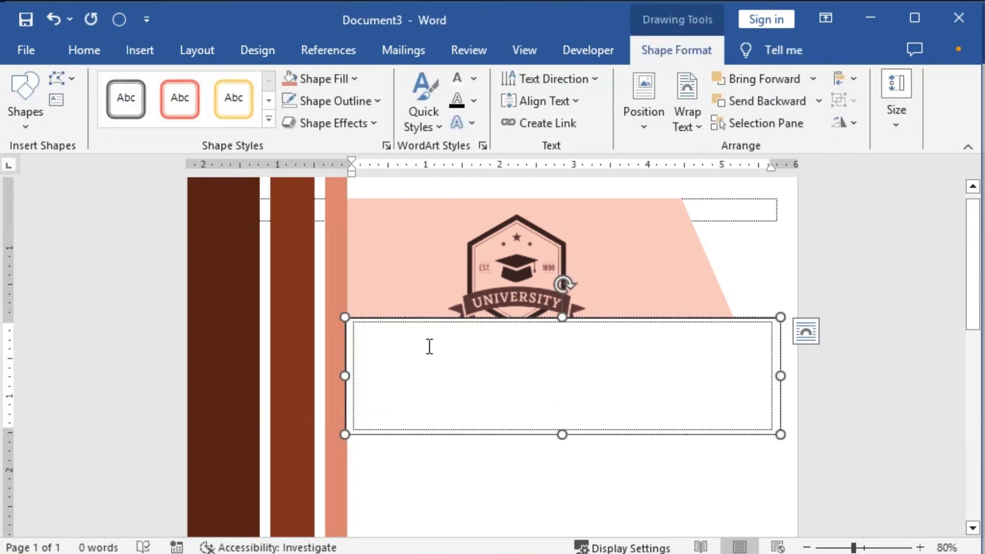
{"action": "type", "text": "MIRPUR"}
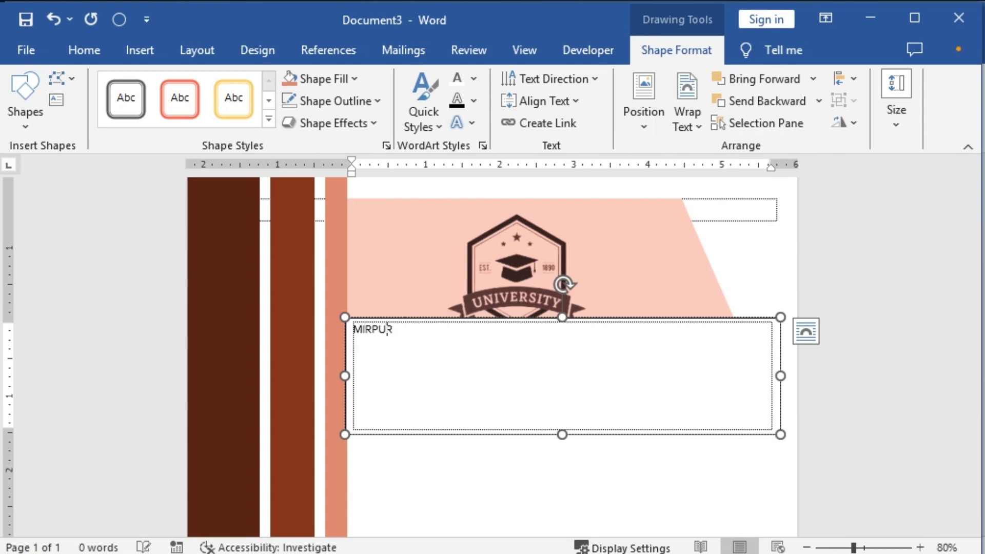
{"action": "type", "text": " BANGLA CC"}
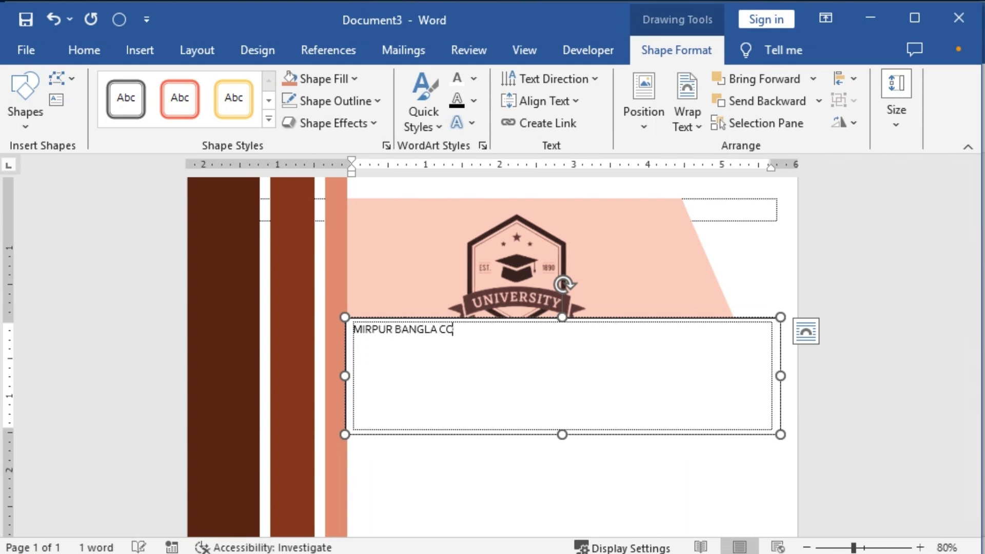
{"action": "key", "text": "BackSpace"}
{"action": "type", "text": "OLLEGE"}
Step: Make the college title bold and enlarge it two font sizes
{"action": "key", "text": "ctrl+a"}
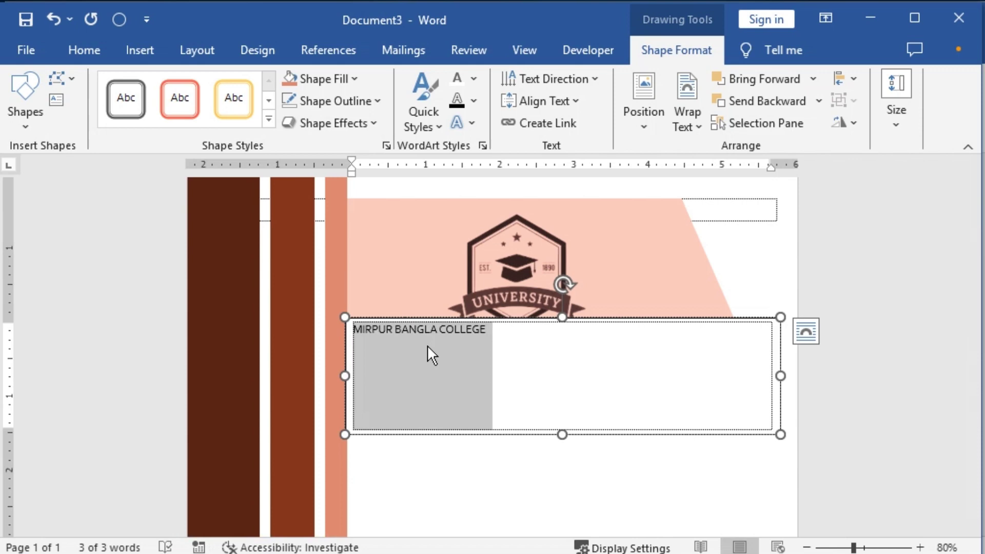
{"action": "key", "text": "ctrl+b"}
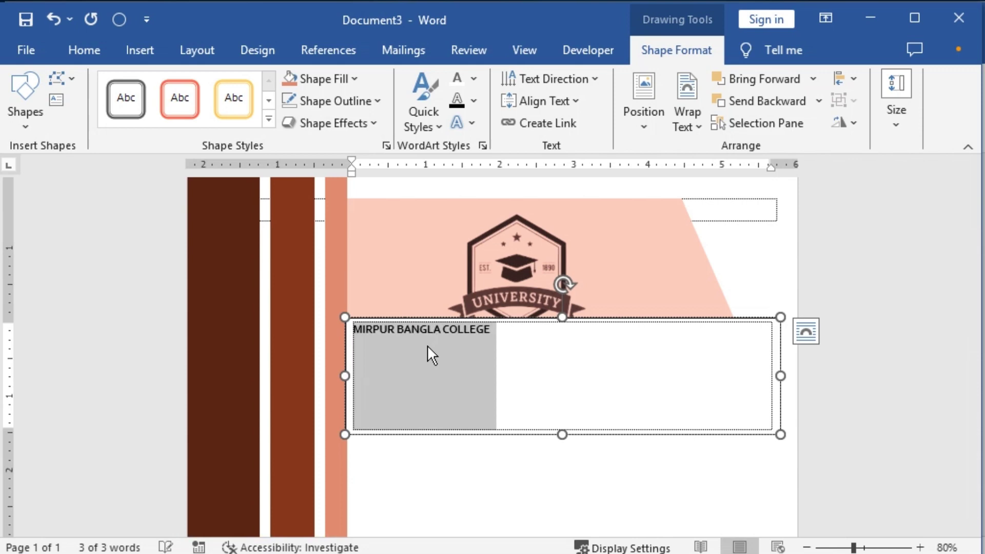
{"action": "key", "text": "ctrl+bracketright"}
{"action": "key", "text": "ctrl+bracketright"}
{"action": "key", "text": "ctrl+bracketright"}
{"action": "key", "text": "ctrl+bracketright"}
{"action": "key", "text": "ctrl+bracketright"}
{"action": "key", "text": "ctrl+bracketright"}
{"action": "key", "text": "ctrl+bracketright"}
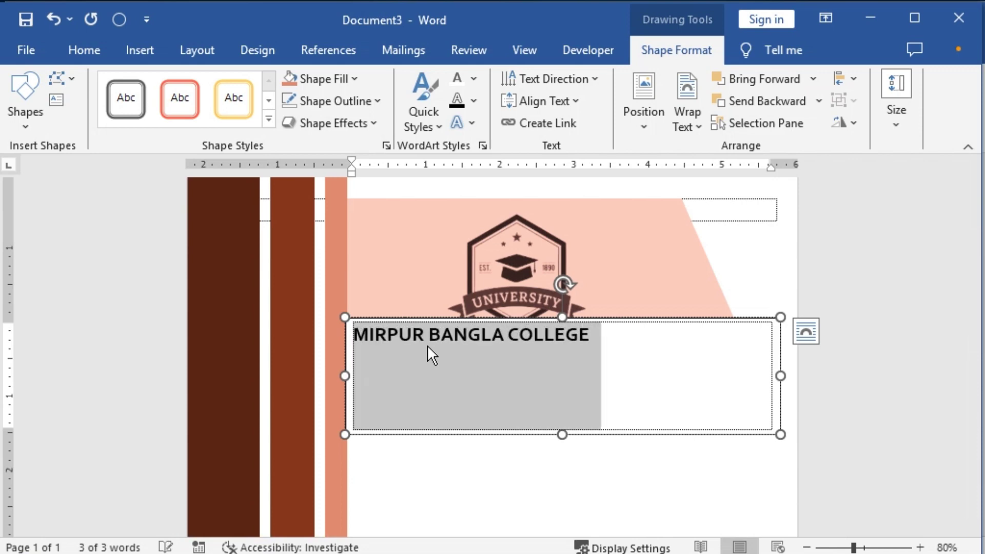
{"action": "key", "text": "ctrl+bracketright"}
{"action": "key", "text": "ctrl+bracketright"}
{"action": "key", "text": "ctrl+bracketright"}
{"action": "key", "text": "ctrl+bracketright"}
{"action": "key", "text": "ctrl+bracketright"}
{"action": "key", "text": "ctrl+bracketright"}
{"action": "key", "text": "ctrl+bracketright"}
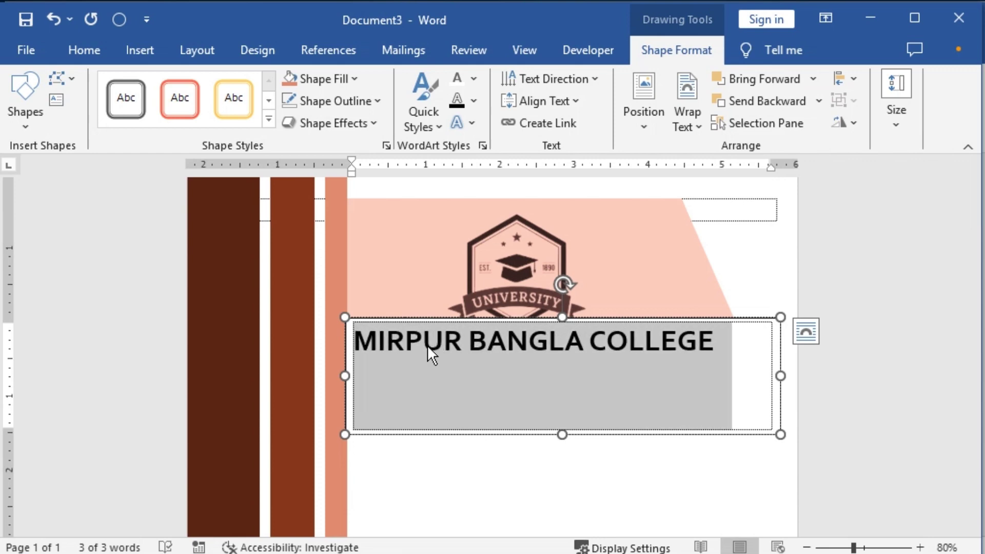
Step: Remove the title box's fill, shrink it to fit the text, and move it onto the banner
{"action": "left_click", "coordinate": [353, 79]}
{"action": "left_click", "coordinate": [318, 290]}
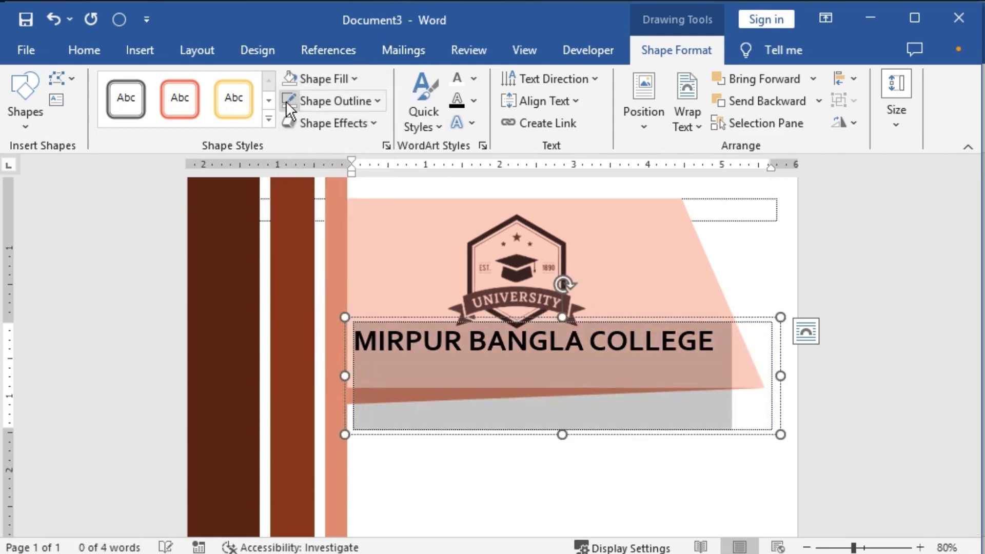
{"action": "left_click_drag", "start_coordinate": [566, 434], "coordinate": [562, 369]}
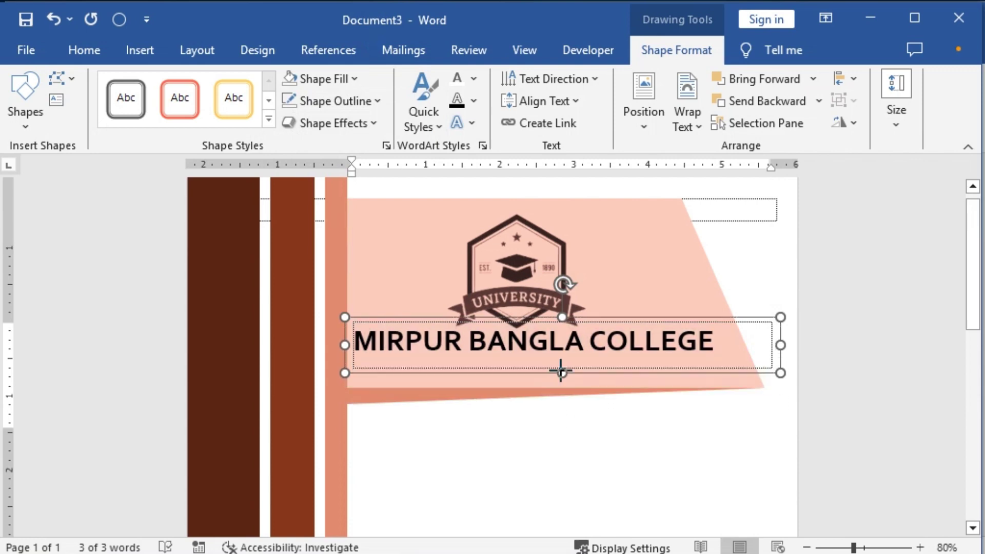
{"action": "left_click_drag", "start_coordinate": [780, 346], "coordinate": [729, 345]}
{"action": "left_click_drag", "start_coordinate": [678, 321], "coordinate": [689, 332]}
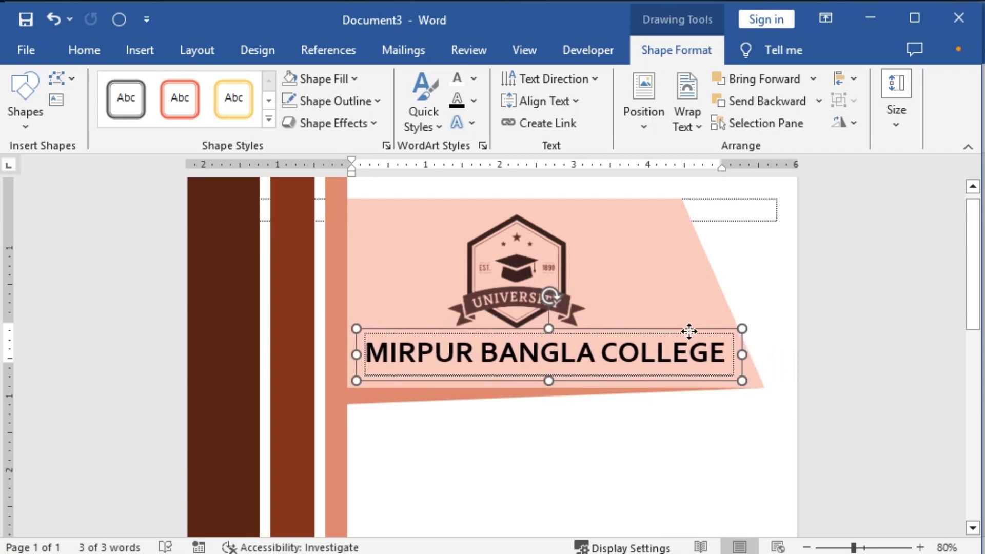
Step: Colour the MIRPUR BANGLA COLLEGE title dark brown
{"action": "triple_click", "coordinate": [478, 354]}
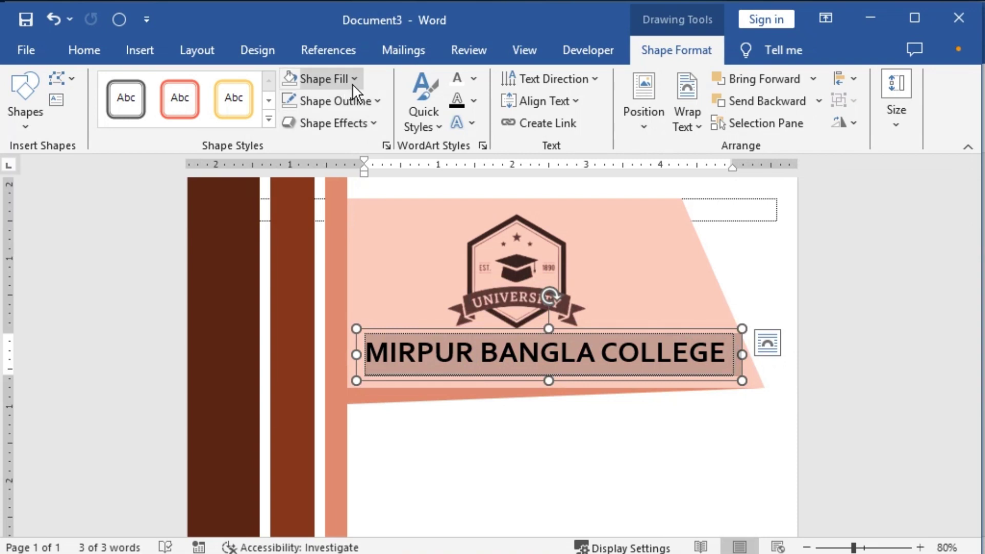
{"action": "left_click", "coordinate": [473, 80]}
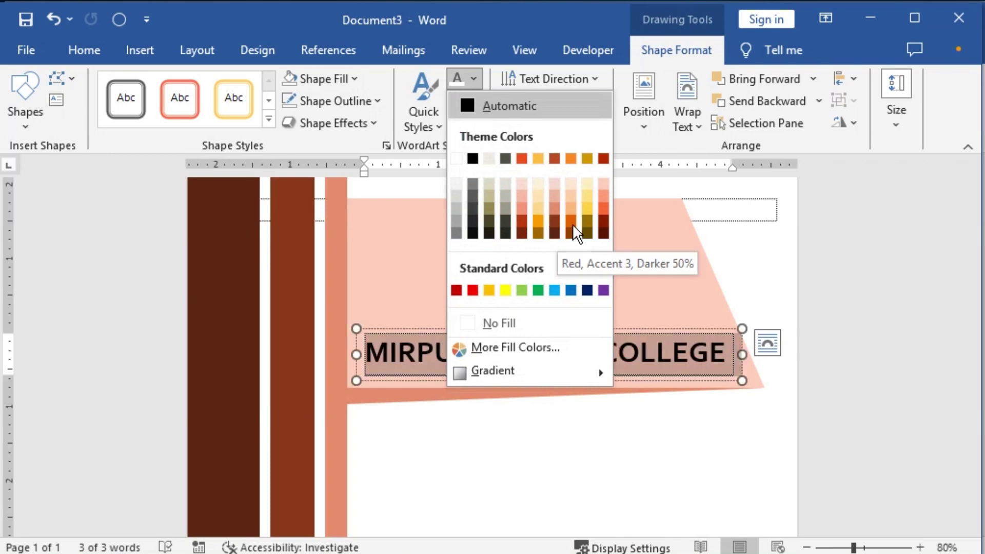
{"action": "left_click", "coordinate": [554, 233]}
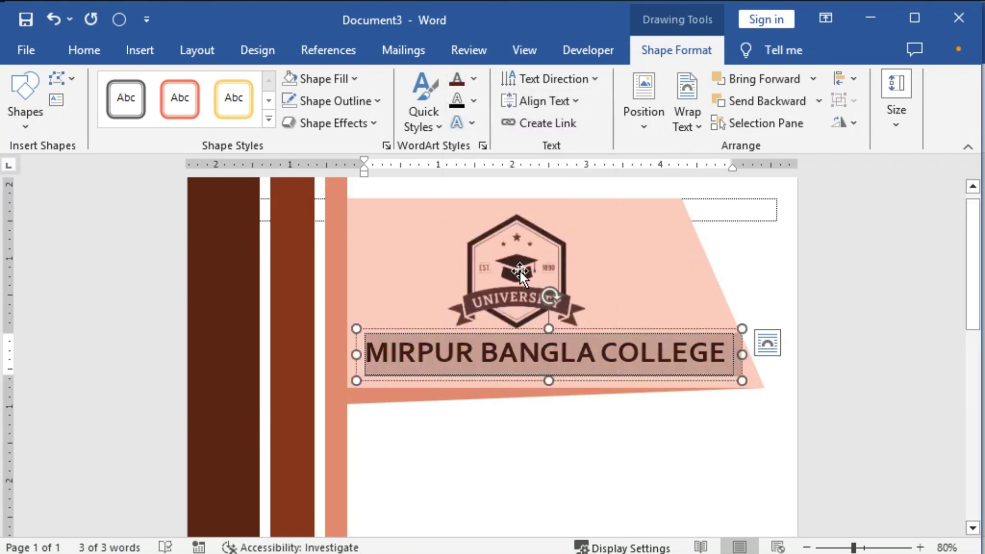
{"action": "left_click", "coordinate": [553, 437]}
Step: Nudge the university logo with the arrow keys to centre it above the title
{"action": "left_click", "coordinate": [567, 242]}
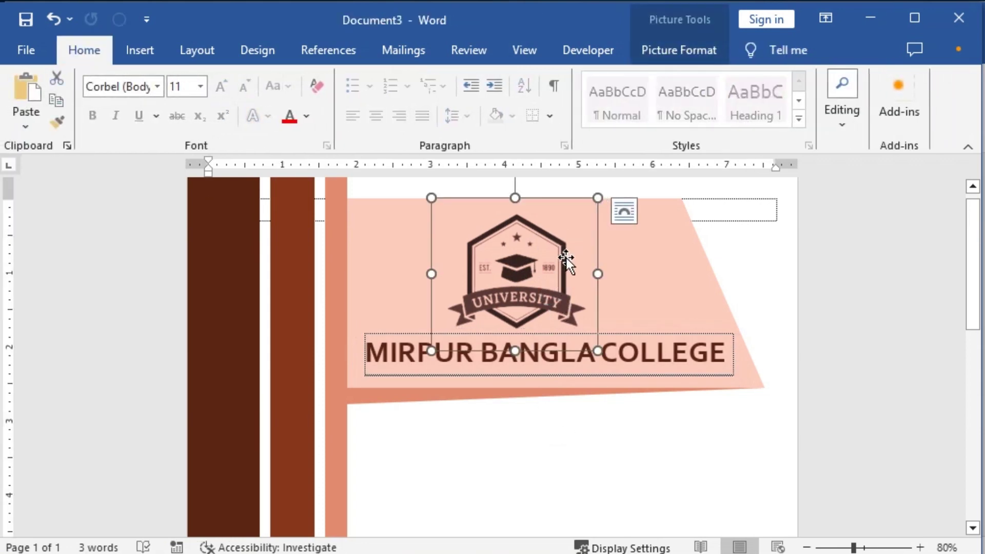
{"action": "key", "text": "Right"}
{"action": "key", "text": "Right"}
{"action": "key", "text": "Right"}
{"action": "key", "text": "Right"}
{"action": "key", "text": "Right"}
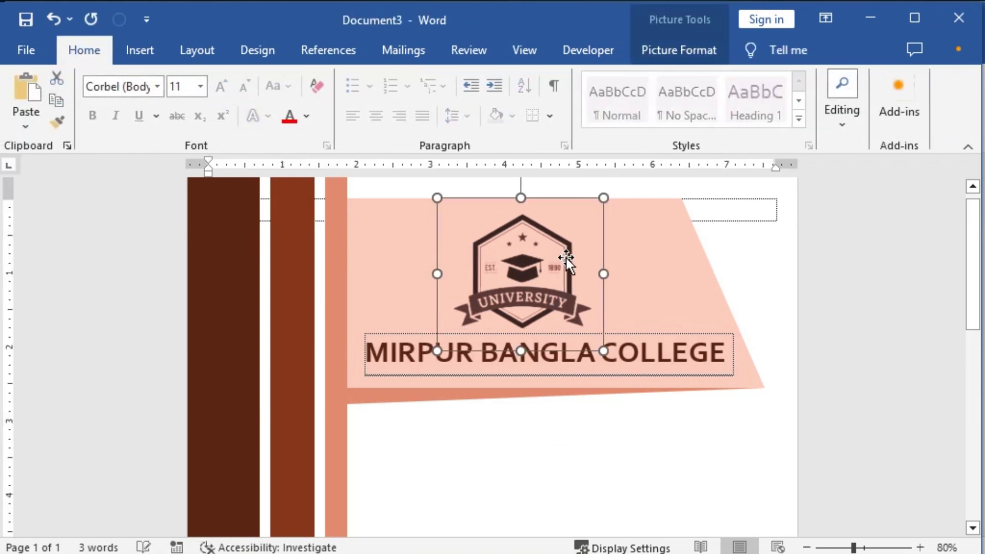
{"action": "key", "text": "ctrl+Left"}
{"action": "key", "text": "ctrl+Left"}
{"action": "key", "text": "ctrl+Left"}
{"action": "key", "text": "ctrl+Left"}
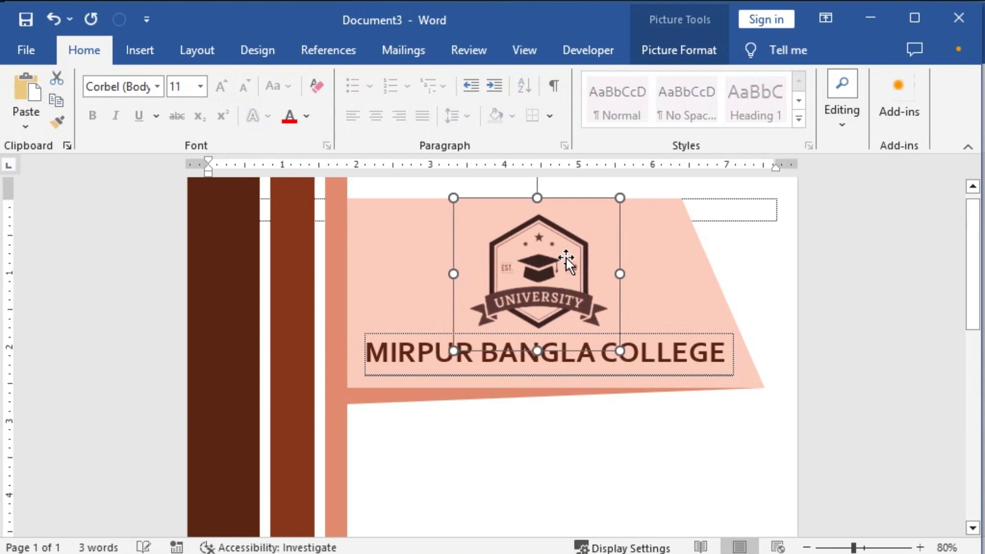
{"action": "key", "text": "ctrl+Up"}
{"action": "key", "text": "ctrl+Up"}
{"action": "key", "text": "ctrl+Left"}
{"action": "key", "text": "ctrl+Left"}
{"action": "key", "text": "ctrl+Left"}
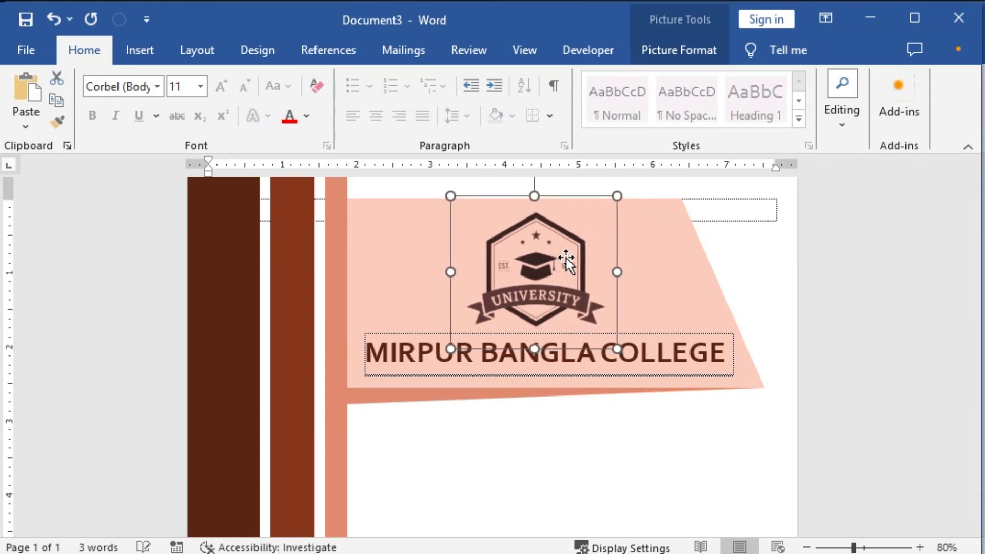
{"action": "key", "text": "ctrl+Down"}
{"action": "key", "text": "ctrl+Down"}
{"action": "key", "text": "ctrl+Right"}
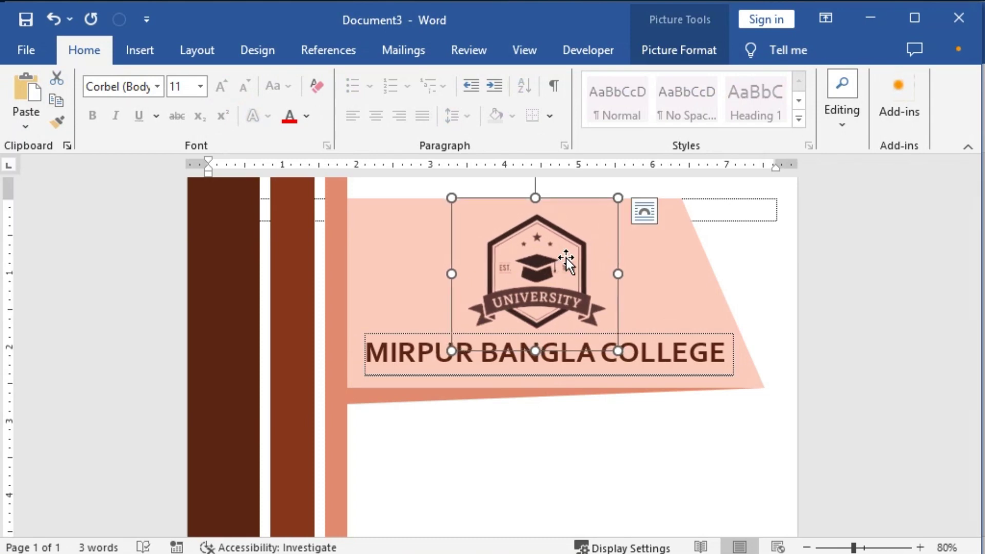
{"action": "left_click", "coordinate": [472, 424]}
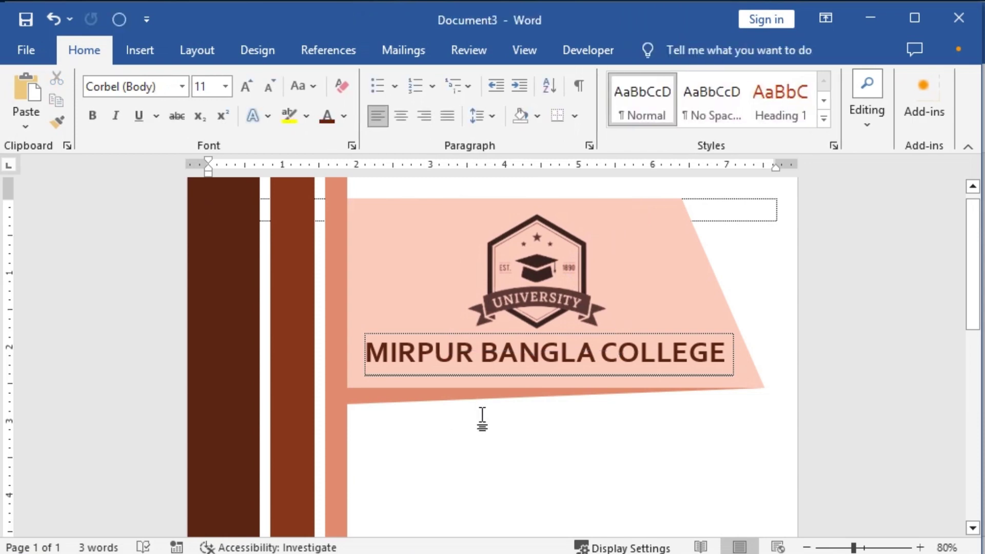
{"action": "scroll", "coordinate": [501, 429], "scroll_direction": "down", "scroll_amount": 15}
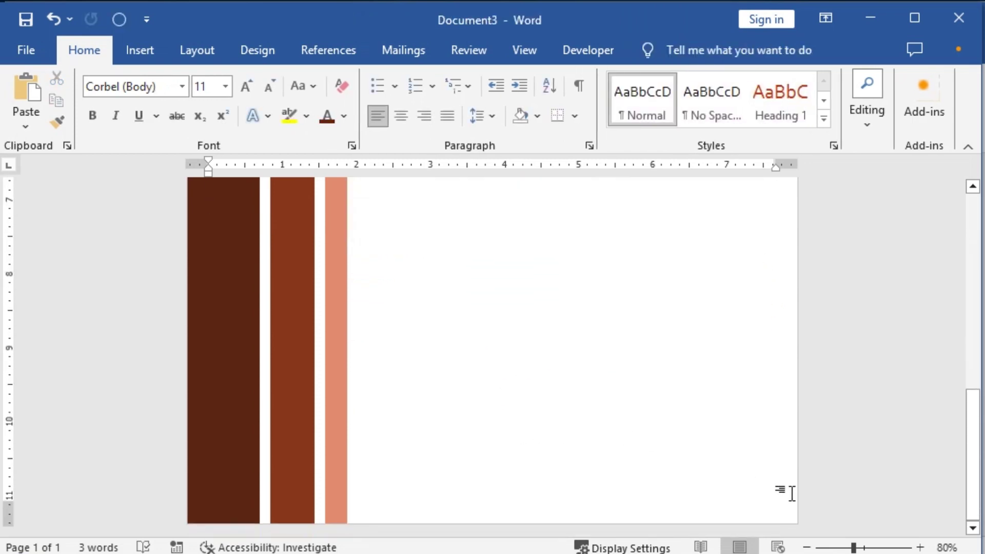
Step: Copy the salmon stripe to the right and set the copy's height to 3"
{"action": "left_click", "coordinate": [340, 411]}
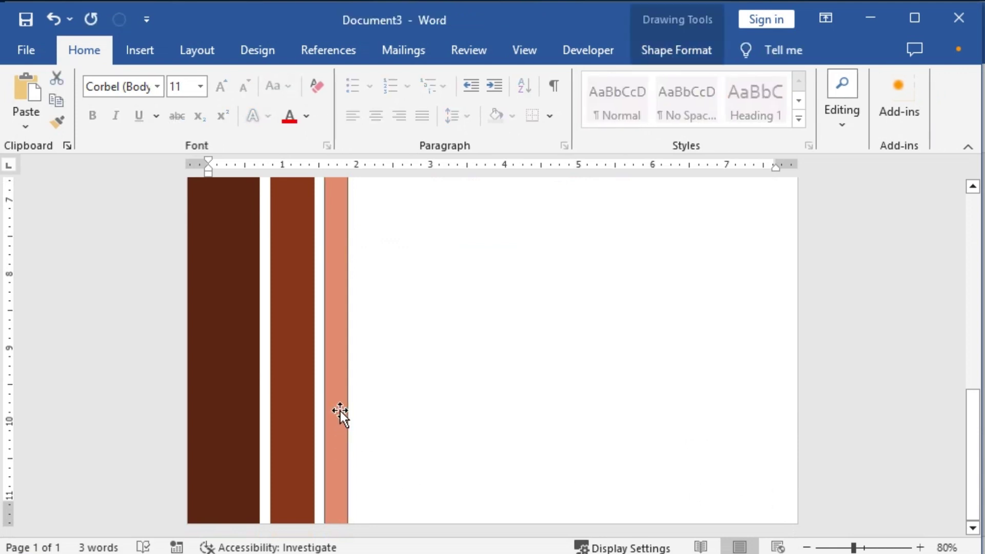
{"action": "left_click_drag", "start_coordinate": [340, 411], "coordinate": [536, 403], "text": "ctrl"}
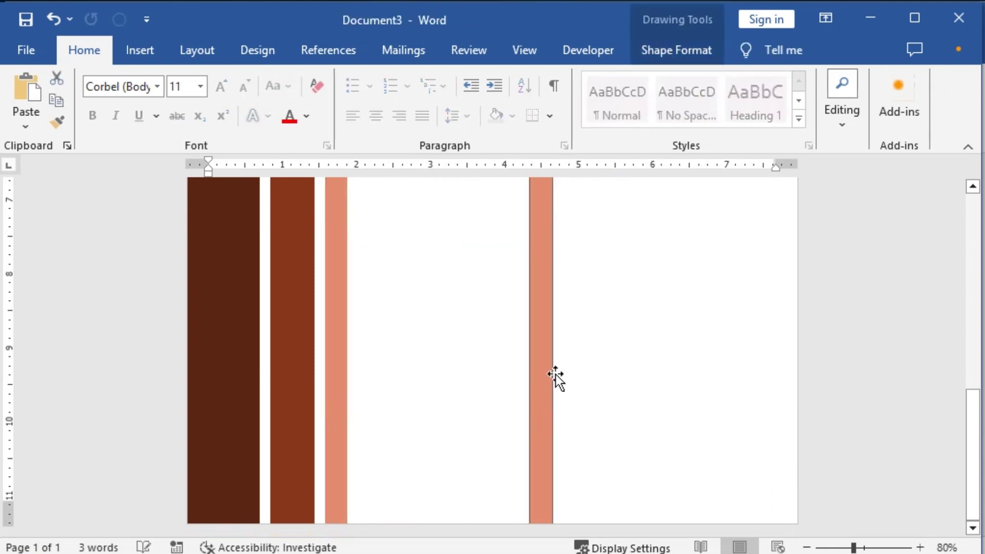
{"action": "double_click", "coordinate": [542, 265]}
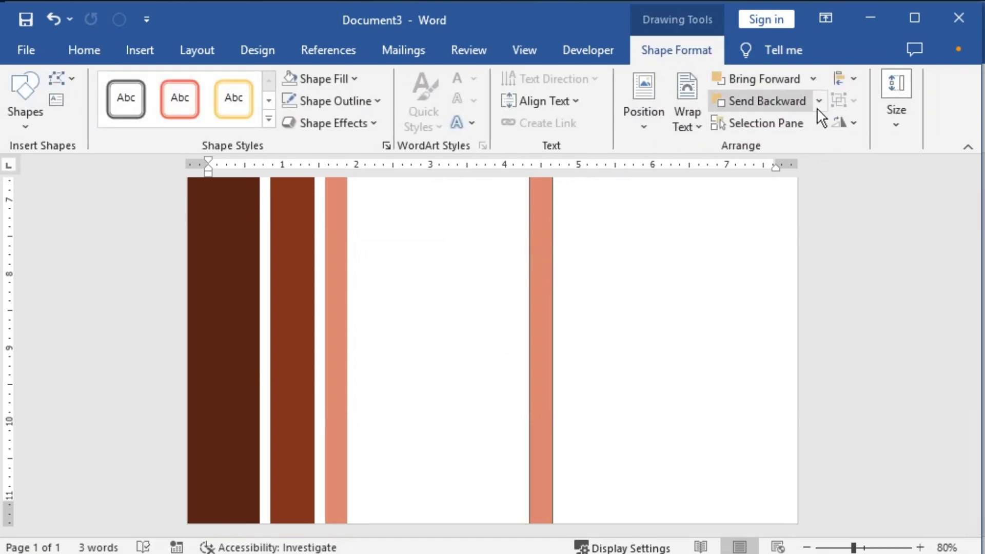
{"action": "left_click", "coordinate": [890, 131]}
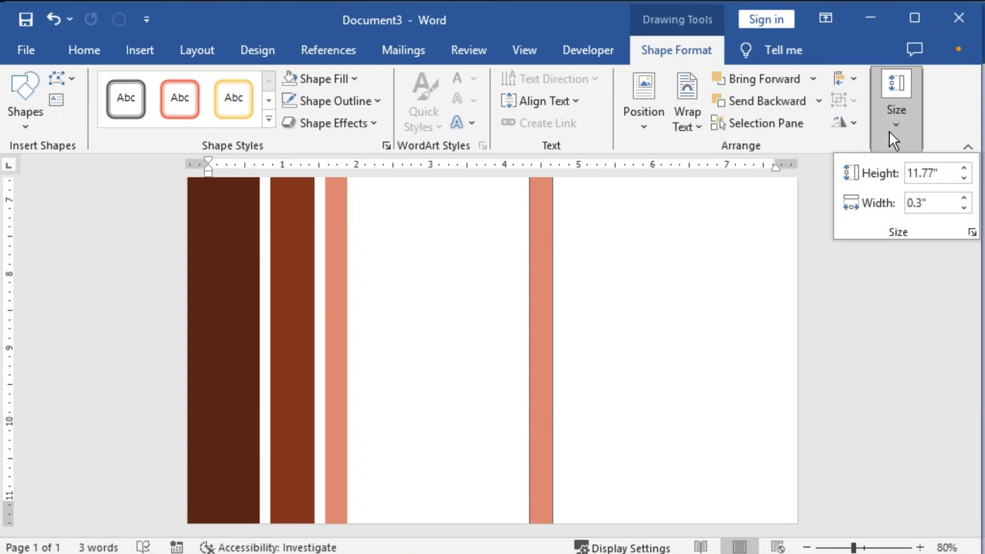
{"action": "left_click", "coordinate": [912, 174]}
{"action": "type", "text": "3"}
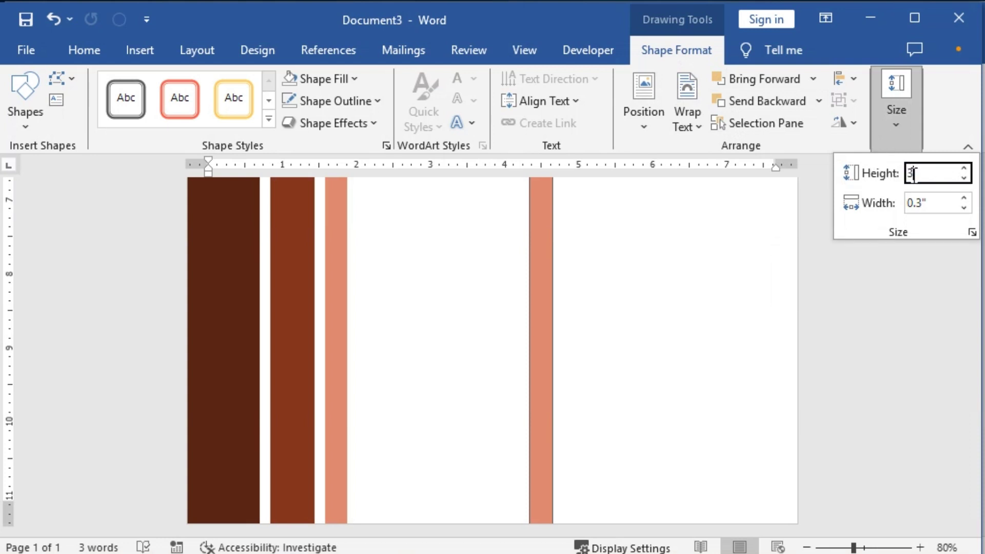
{"action": "key", "text": "Tab"}
{"action": "key", "text": "Return"}
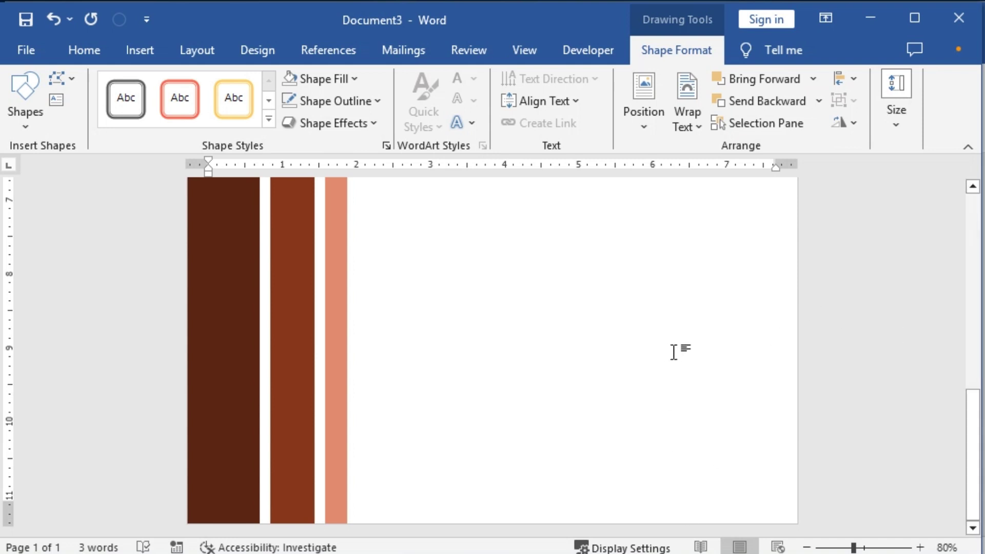
{"action": "scroll", "coordinate": [672, 351], "scroll_direction": "up", "scroll_amount": 4}
{"action": "scroll", "coordinate": [674, 352], "scroll_direction": "down", "scroll_amount": 9}
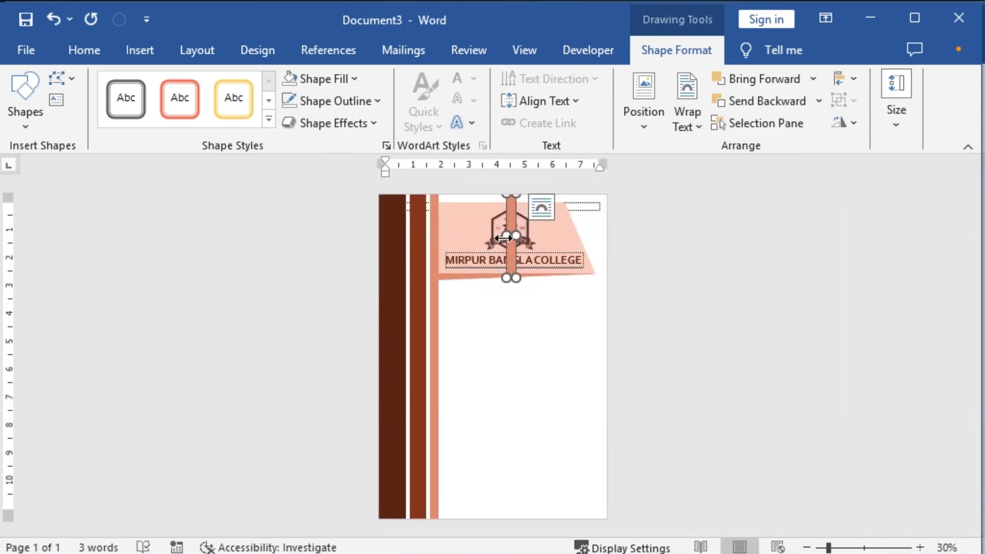
Step: Move the short salmon bar to mid-page and make two duplicates side by side
{"action": "left_click_drag", "start_coordinate": [512, 211], "coordinate": [511, 364]}
{"action": "scroll", "coordinate": [523, 384], "scroll_direction": "up", "scroll_amount": 2}
{"action": "scroll", "coordinate": [527, 405], "scroll_direction": "up", "scroll_amount": 2}
{"action": "left_click", "coordinate": [536, 431]}
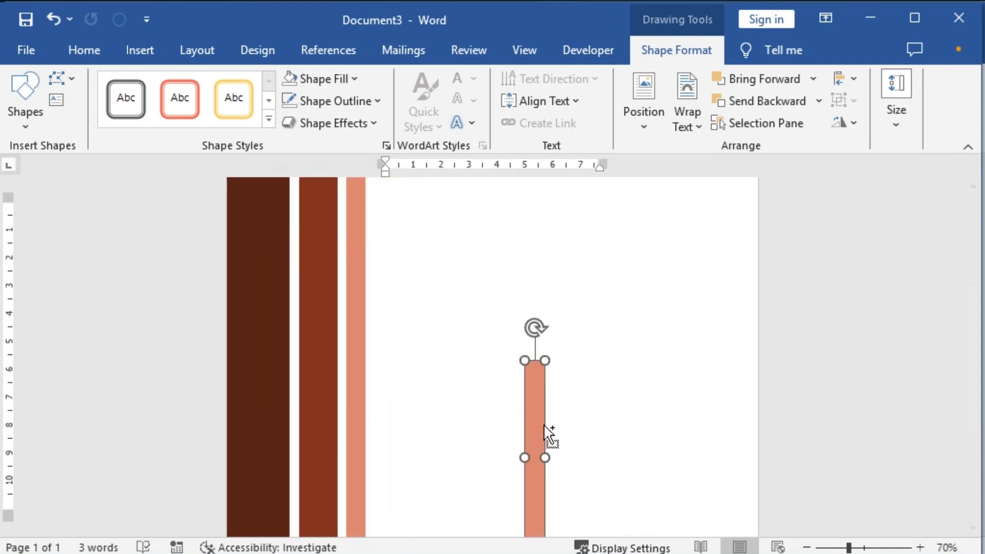
{"action": "left_click_drag", "start_coordinate": [534, 429], "coordinate": [465, 372]}
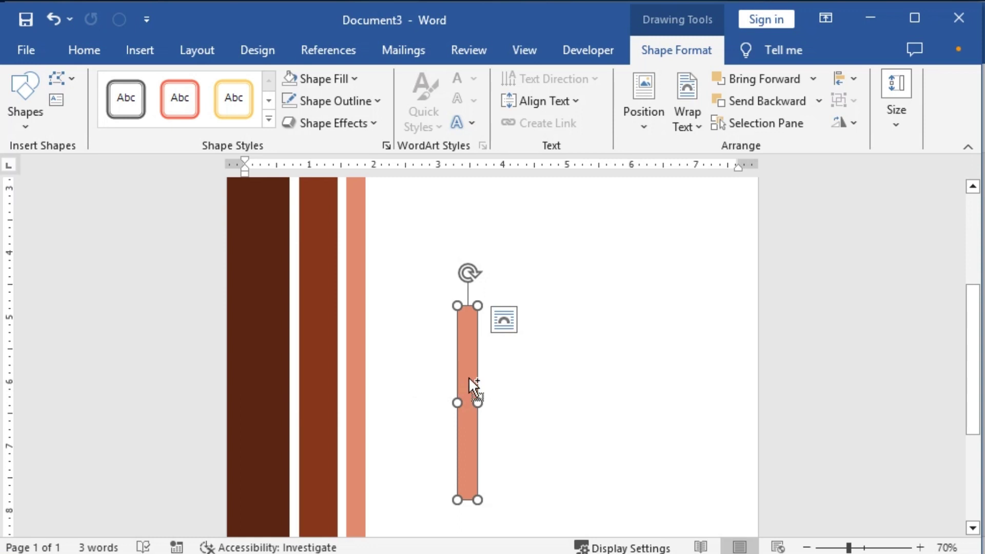
{"action": "key", "text": "ctrl+v"}
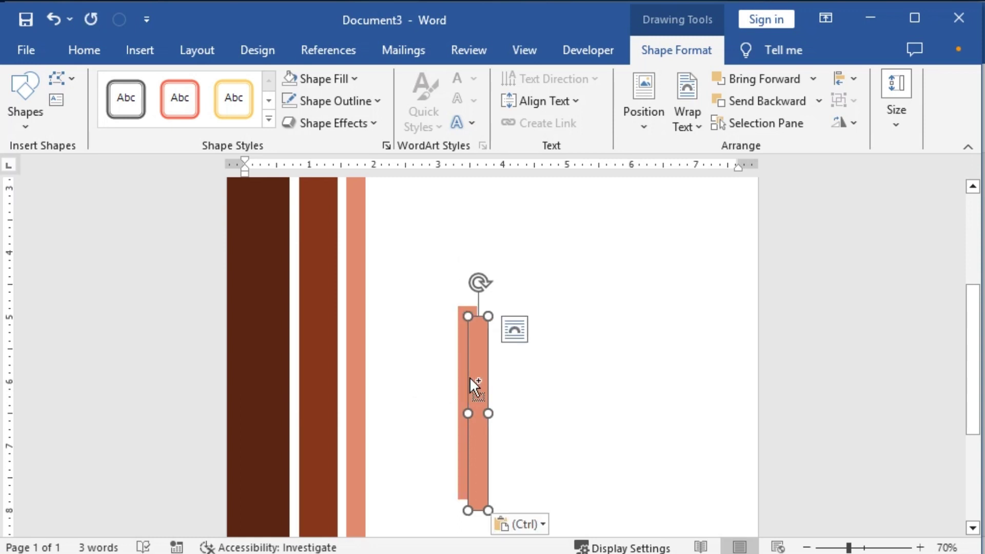
{"action": "key", "text": "ctrl+v"}
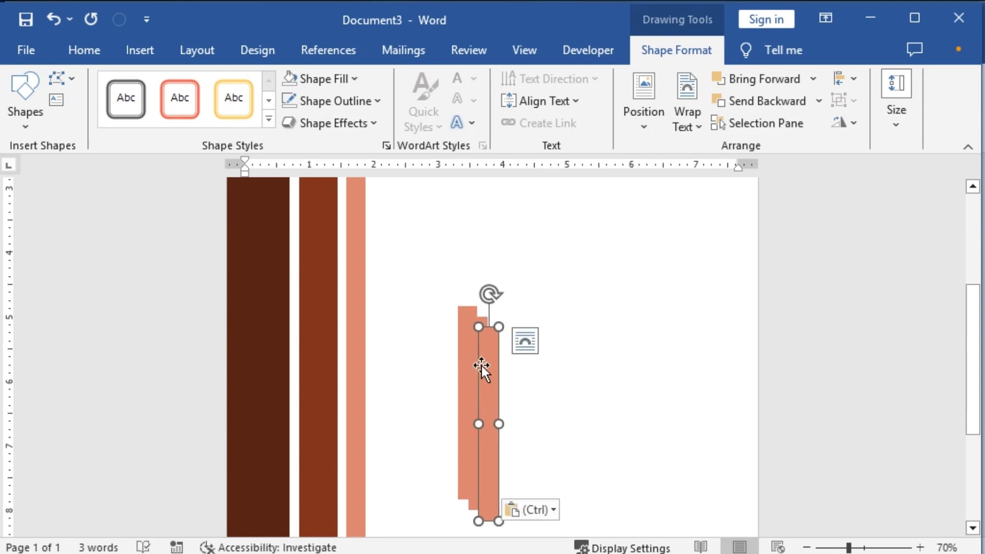
{"action": "left_click_drag", "start_coordinate": [481, 365], "coordinate": [427, 348]}
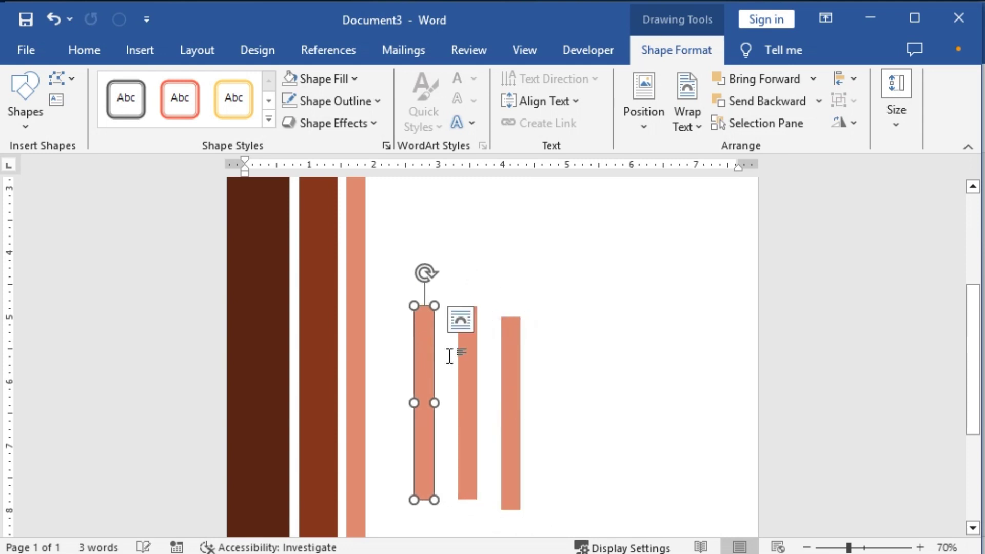
Step: Fill the left bar dark brown and the middle bar medium brown, lining the salmon bar up beside them
{"action": "left_click", "coordinate": [354, 78]}
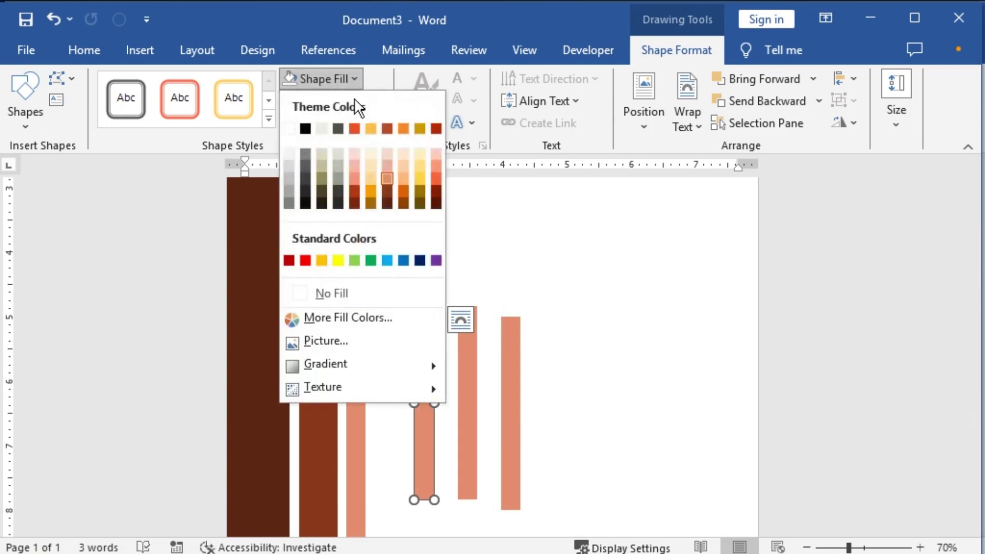
{"action": "left_click", "coordinate": [388, 195]}
{"action": "left_click", "coordinate": [464, 403]}
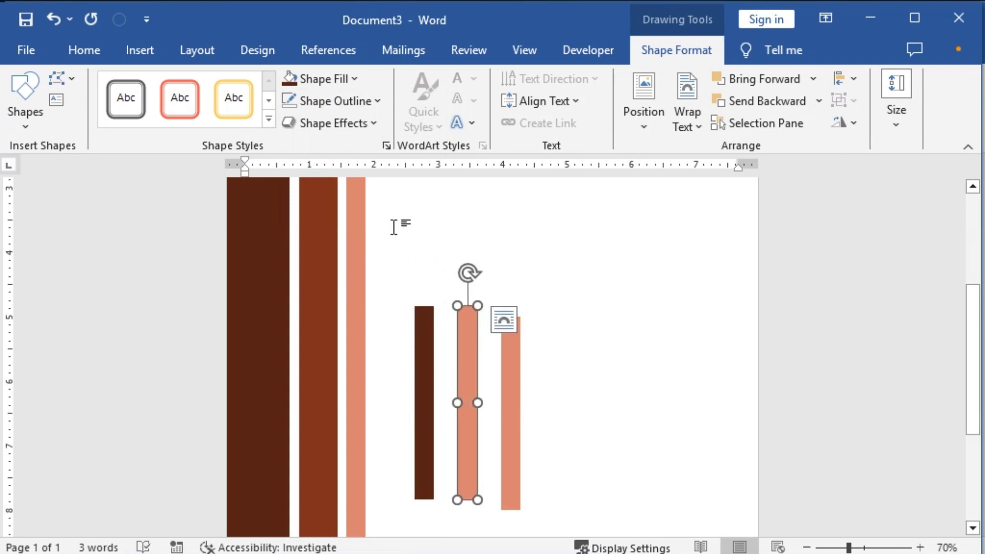
{"action": "left_click", "coordinate": [353, 78]}
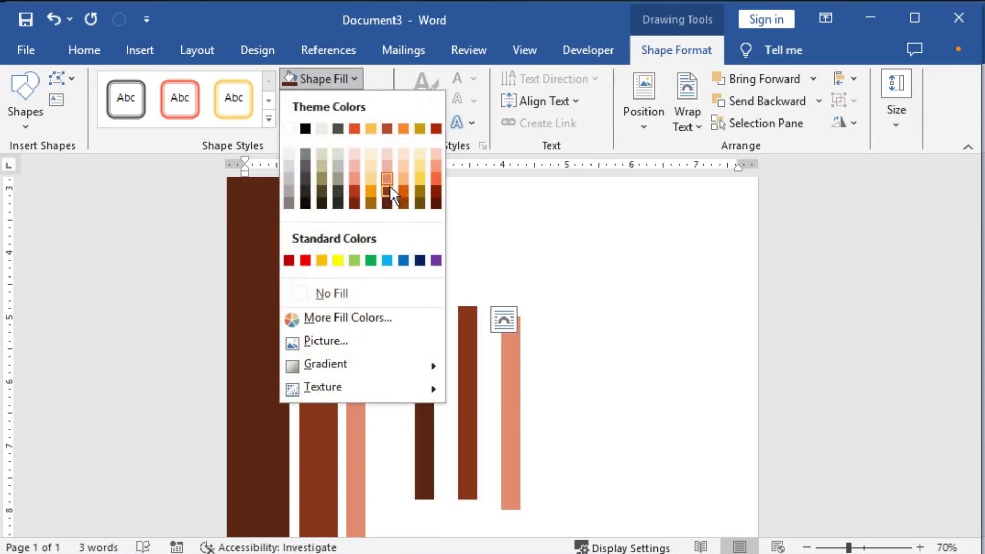
{"action": "left_click", "coordinate": [389, 186]}
{"action": "left_click", "coordinate": [515, 365]}
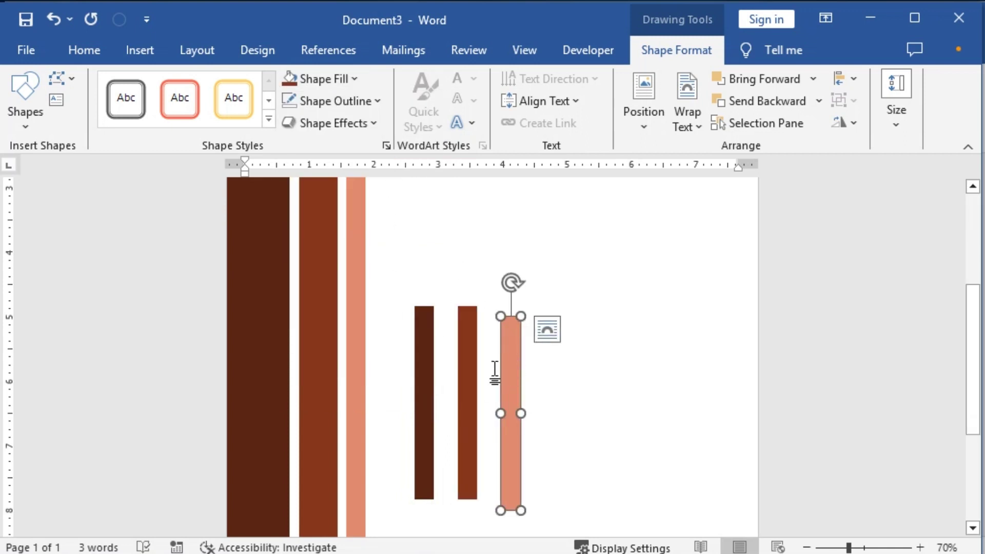
{"action": "left_click_drag", "start_coordinate": [496, 361], "coordinate": [476, 359]}
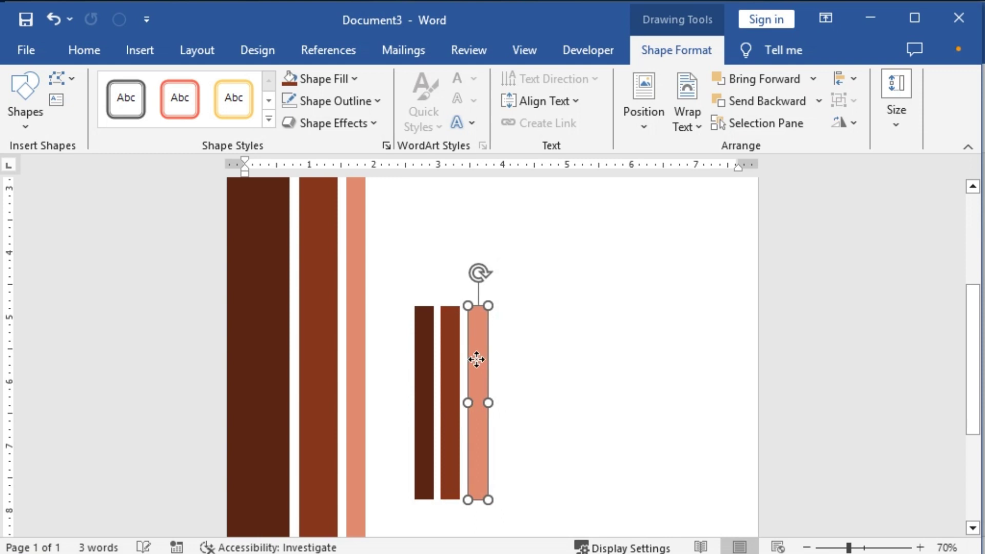
Step: Select all three short bars and align their tops
{"action": "left_click", "coordinate": [447, 363], "text": "shift"}
{"action": "left_click", "coordinate": [425, 363], "text": "shift"}
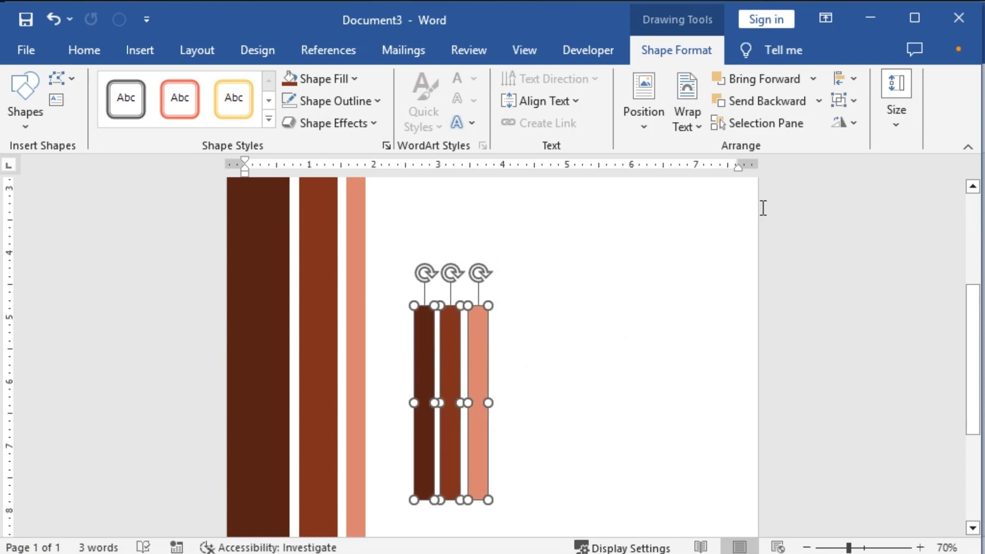
{"action": "left_click", "coordinate": [856, 82]}
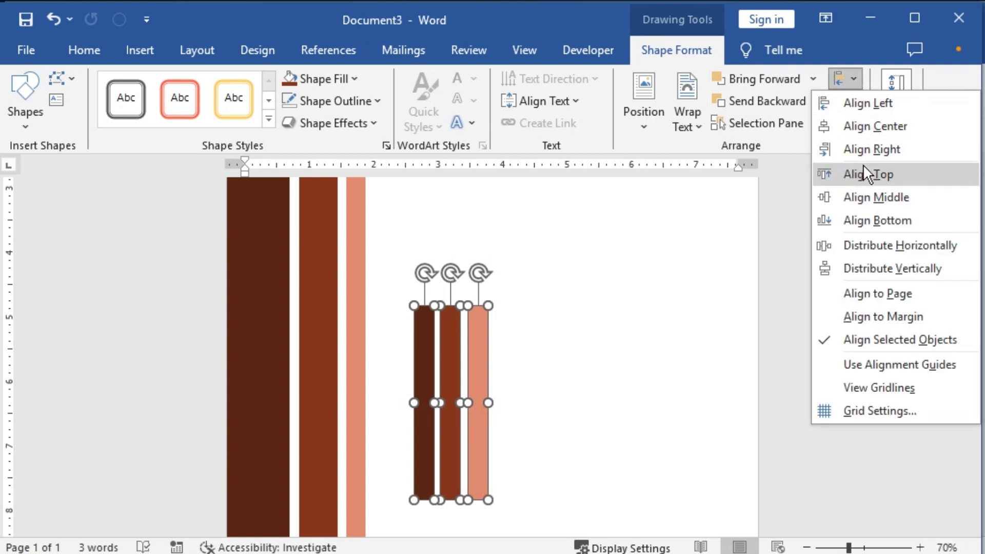
{"action": "left_click", "coordinate": [872, 174]}
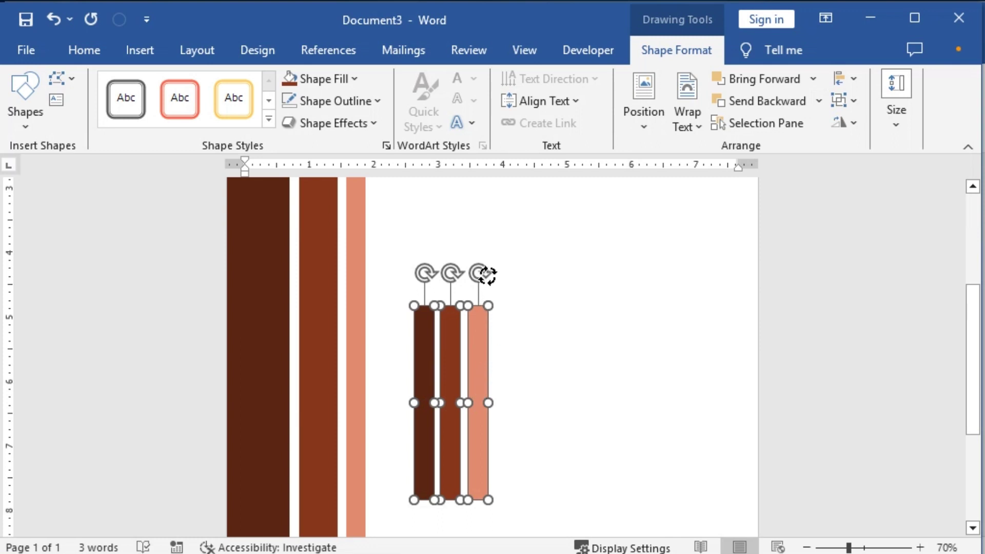
{"action": "left_click_drag", "start_coordinate": [481, 273], "coordinate": [493, 273]}
{"action": "key", "text": "ctrl+z"}
Step: Rotate the bars to about 45° and place them in the page's bottom-right corner
{"action": "scroll", "coordinate": [667, 433], "scroll_direction": "down", "scroll_amount": 6}
{"action": "left_click_drag", "start_coordinate": [483, 257], "coordinate": [695, 478]}
{"action": "left_click_drag", "start_coordinate": [691, 290], "coordinate": [773, 347]}
{"action": "left_click_drag", "start_coordinate": [719, 408], "coordinate": [776, 456]}
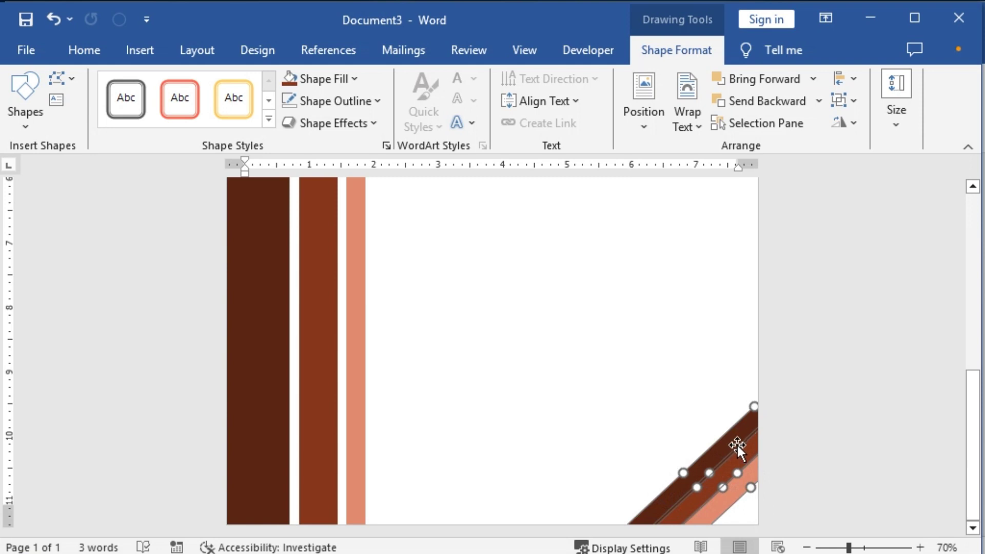
Step: Shift individual diagonal stripes to try opening gaps between them
{"action": "left_click", "coordinate": [664, 436]}
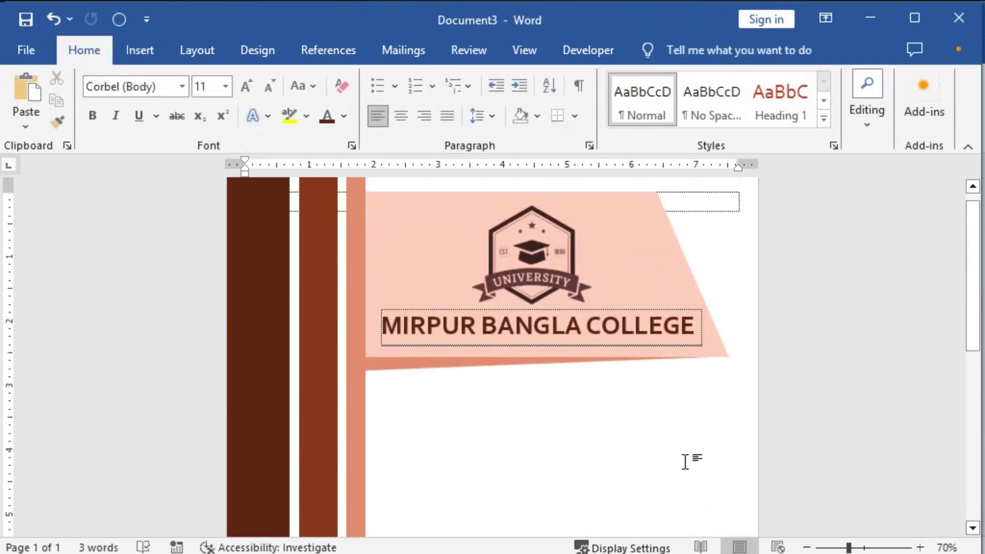
{"action": "scroll", "coordinate": [768, 496], "scroll_direction": "up", "scroll_amount": 2}
{"action": "scroll", "coordinate": [767, 496], "scroll_direction": "down", "scroll_amount": 2}
{"action": "left_click", "coordinate": [728, 445]}
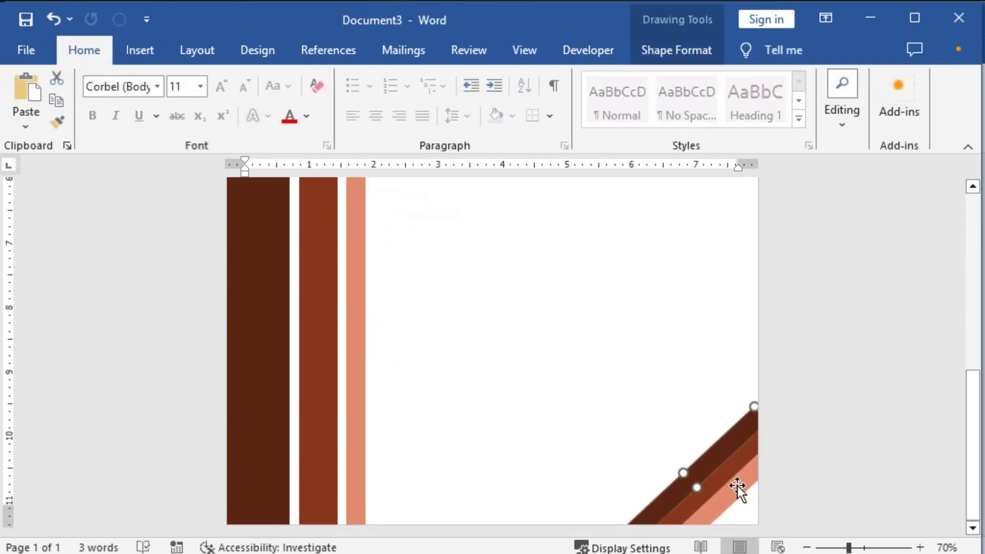
{"action": "left_click_drag", "start_coordinate": [734, 497], "coordinate": [747, 508]}
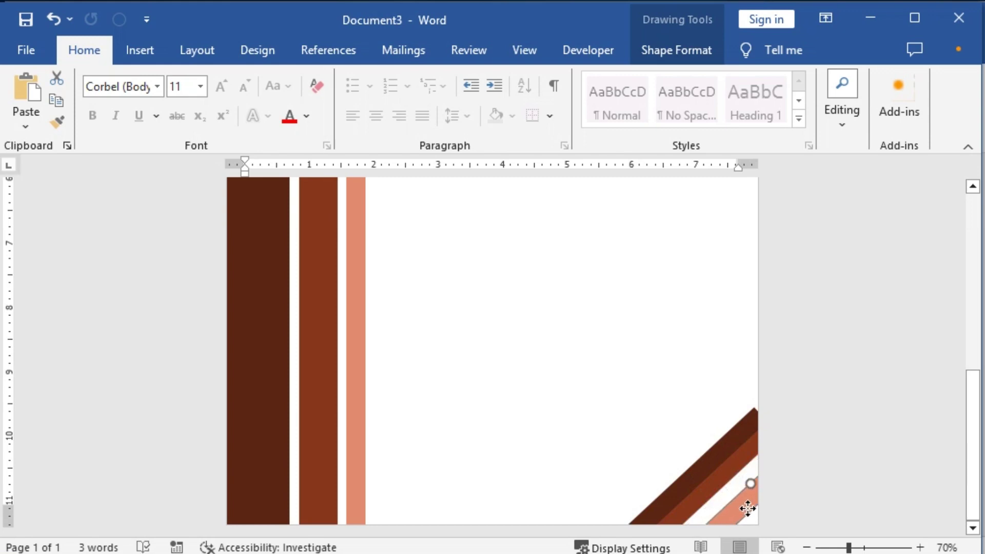
{"action": "left_click_drag", "start_coordinate": [731, 485], "coordinate": [733, 488]}
{"action": "left_click", "coordinate": [738, 467], "text": "shift"}
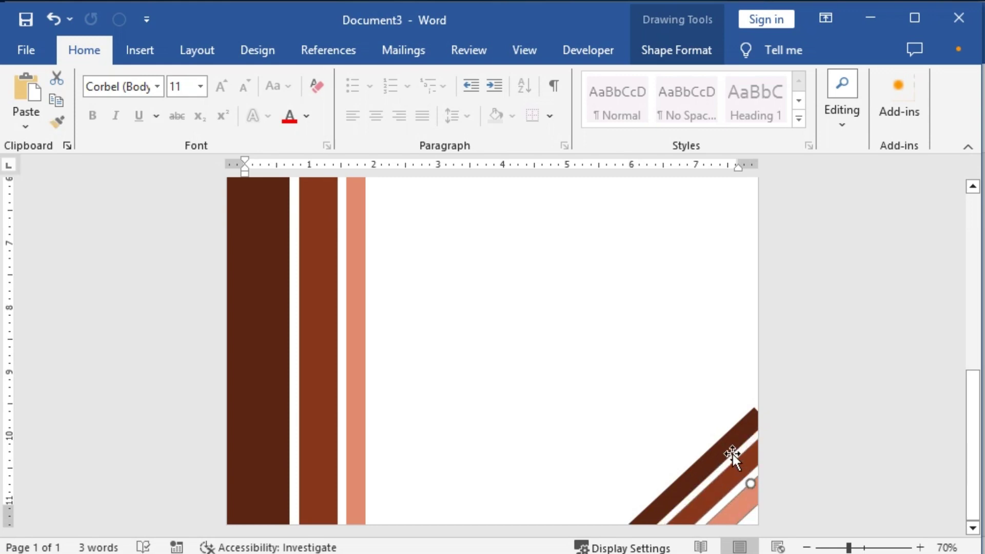
Step: Undo the stripe moves, then select all three stripes and distribute them horizontally
{"action": "left_click", "coordinate": [732, 444], "text": "shift"}
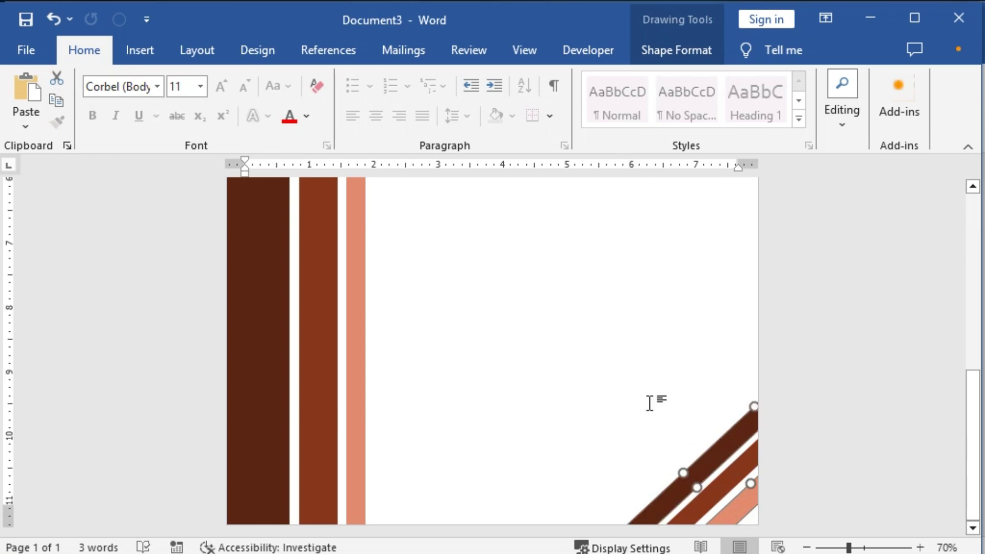
{"action": "left_click", "coordinate": [650, 404]}
{"action": "scroll", "coordinate": [734, 482], "scroll_direction": "down", "scroll_amount": 2}
{"action": "scroll", "coordinate": [734, 485], "scroll_direction": "down", "scroll_amount": 4}
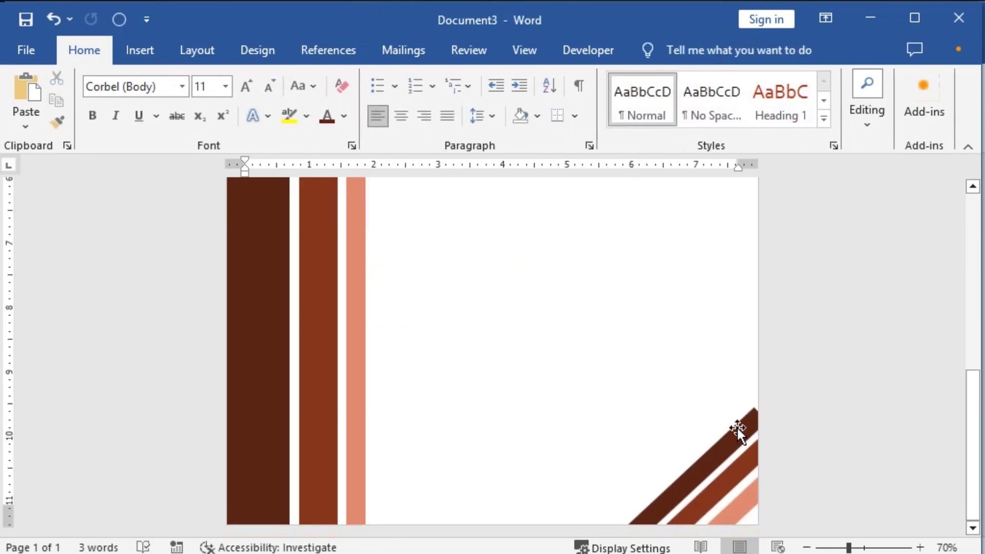
{"action": "left_click", "coordinate": [737, 426]}
{"action": "key", "text": "ctrl+z"}
{"action": "key", "text": "ctrl+z"}
{"action": "key", "text": "ctrl+z"}
{"action": "key", "text": "ctrl+z"}
{"action": "key", "text": "ctrl+z"}
{"action": "key", "text": "ctrl+z"}
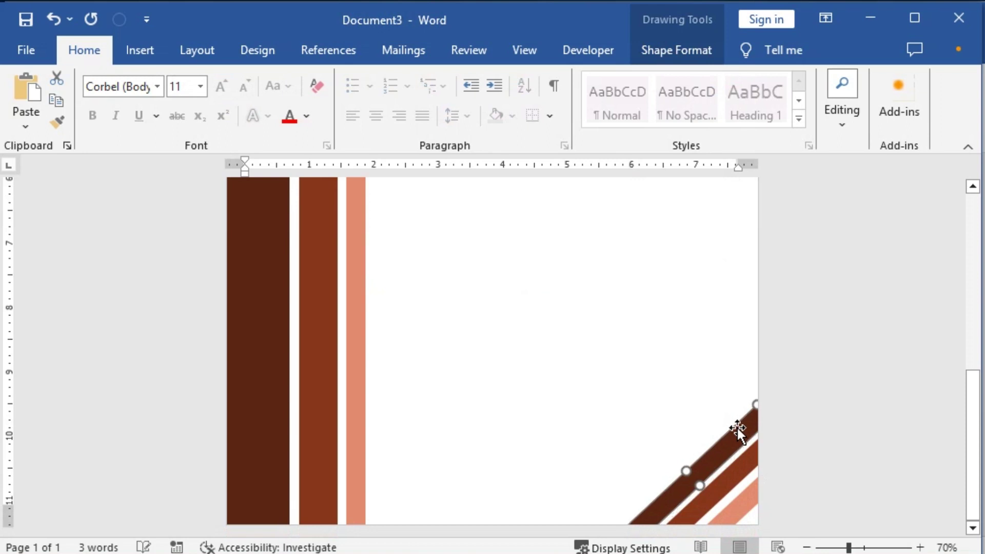
{"action": "left_click", "coordinate": [737, 470], "text": "shift"}
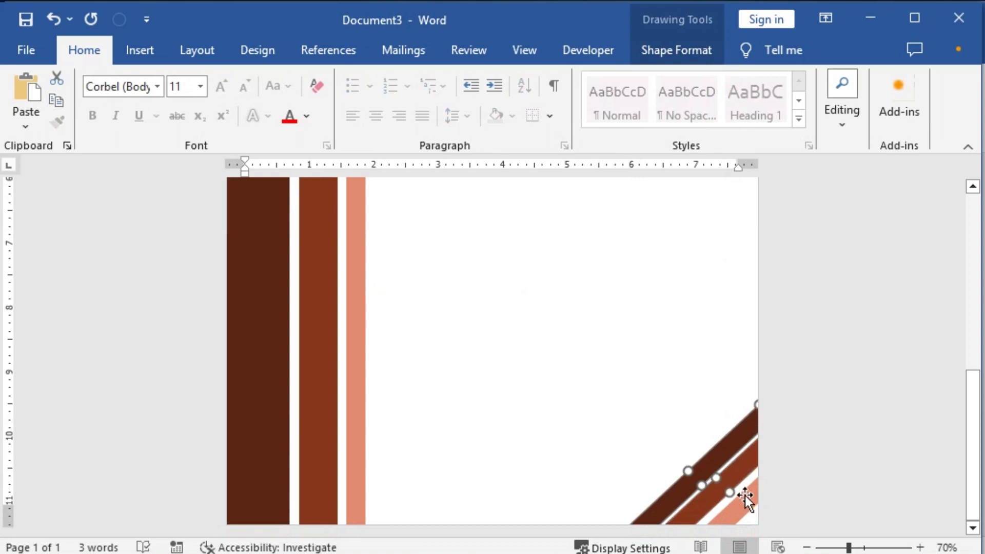
{"action": "left_click", "coordinate": [744, 496], "text": "shift"}
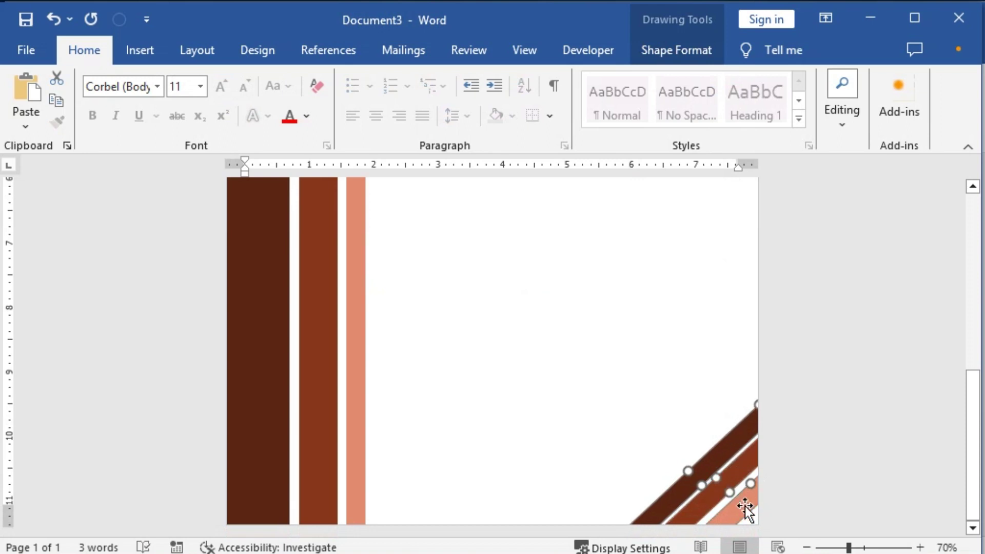
{"action": "left_click", "coordinate": [667, 47]}
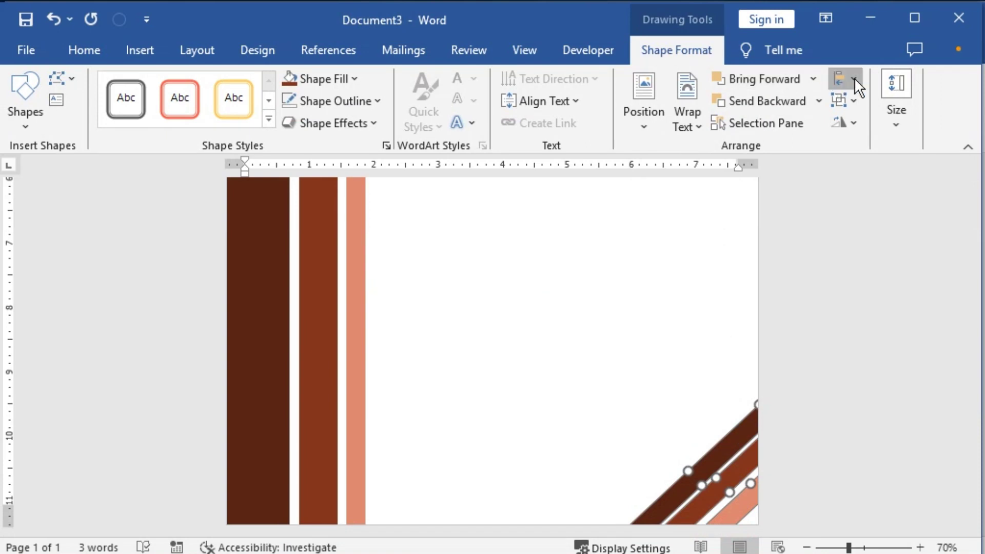
{"action": "left_click", "coordinate": [852, 79]}
{"action": "left_click", "coordinate": [870, 245]}
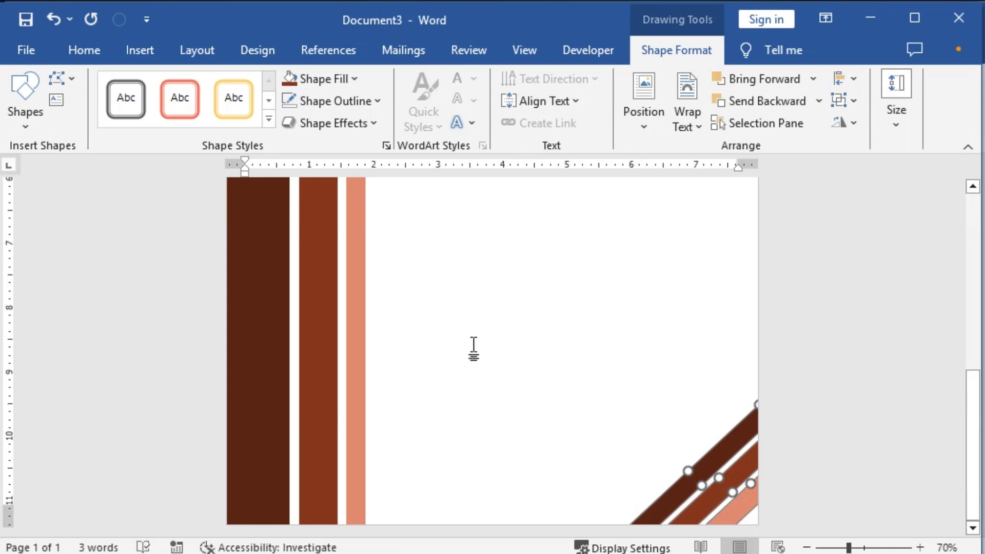
Step: Nudge the diagonal stripes down and right further into the corner
{"action": "scroll", "coordinate": [769, 495], "scroll_direction": "up", "scroll_amount": 3, "text": "ctrl"}
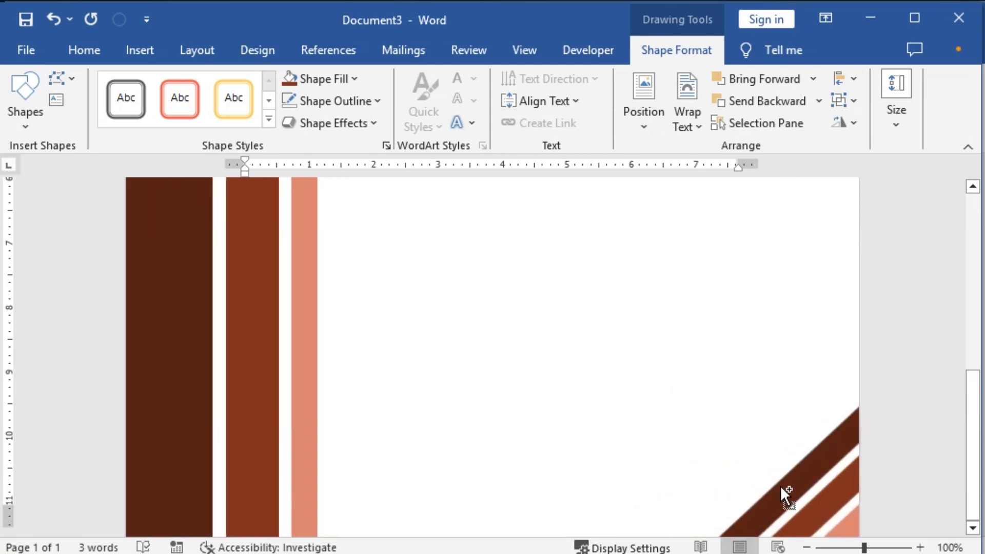
{"action": "scroll", "coordinate": [981, 487], "scroll_direction": "down", "scroll_amount": 1}
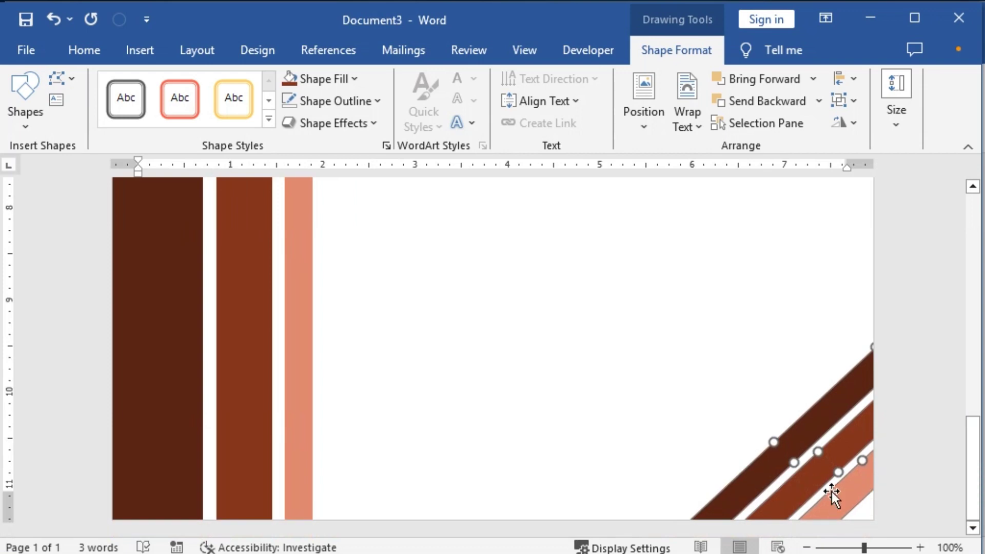
{"action": "key", "text": "Right"}
{"action": "key", "text": "Right"}
{"action": "key", "text": "Right"}
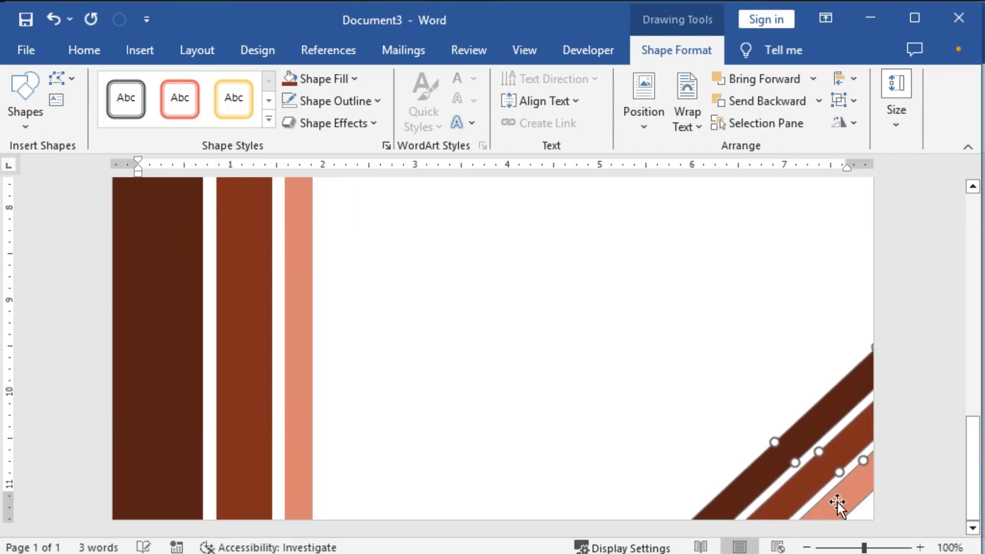
{"action": "key", "text": "Down"}
{"action": "key", "text": "Down"}
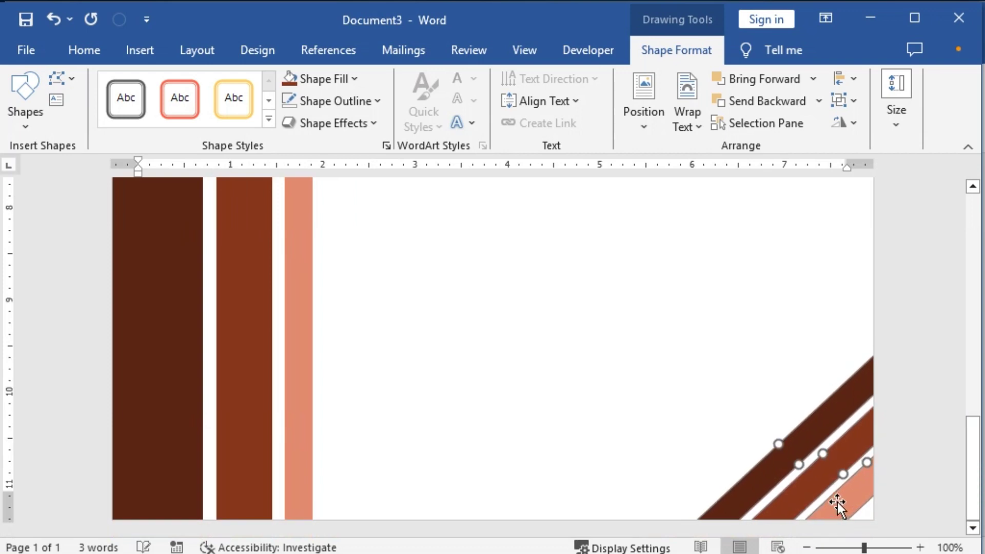
{"action": "key", "text": "Right"}
{"action": "key", "text": "Right"}
{"action": "key", "text": "Down"}
{"action": "key", "text": "Down"}
{"action": "key", "text": "Down"}
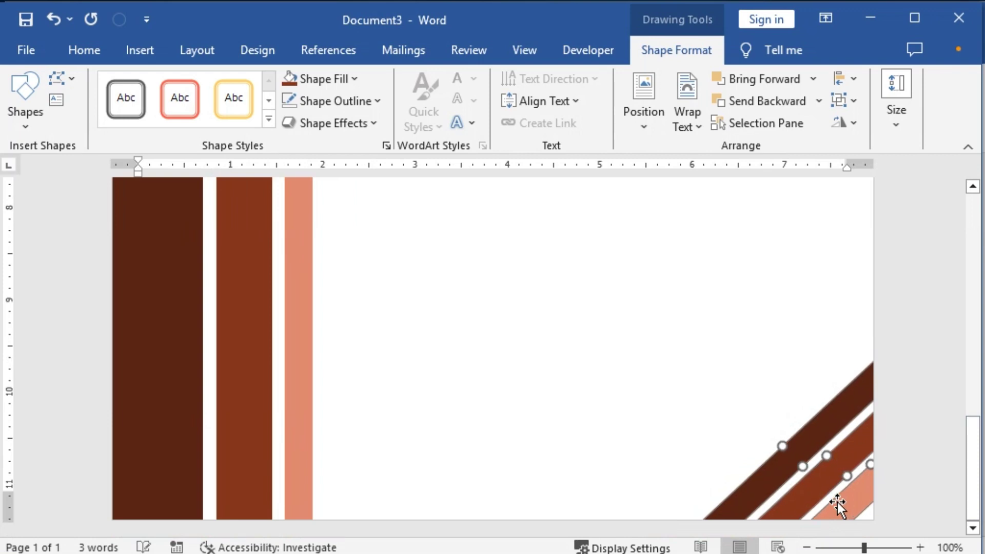
{"action": "key", "text": "Right"}
{"action": "key", "text": "Right"}
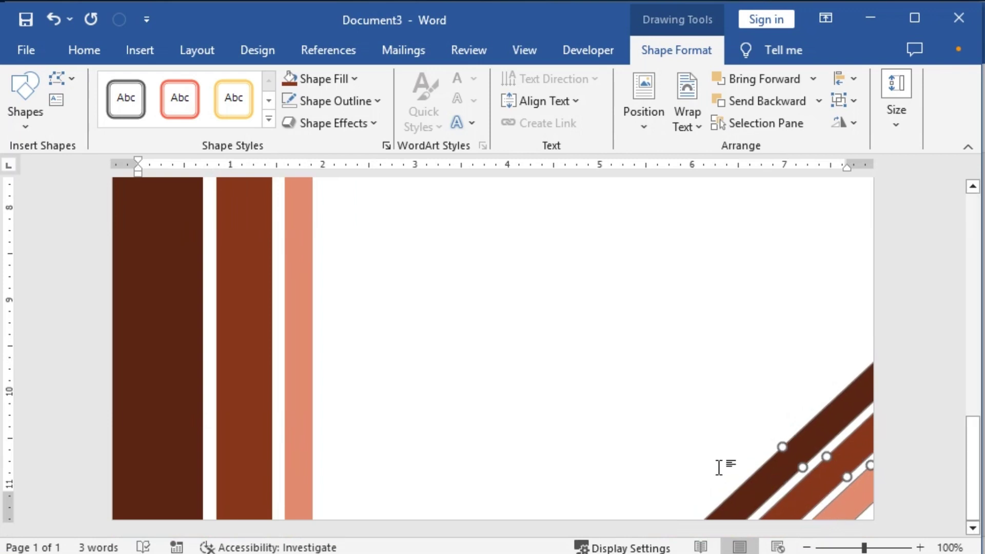
Step: Return to the top of the page and click into the page text
{"action": "scroll", "coordinate": [724, 467], "scroll_direction": "down", "scroll_amount": 8, "text": "ctrl"}
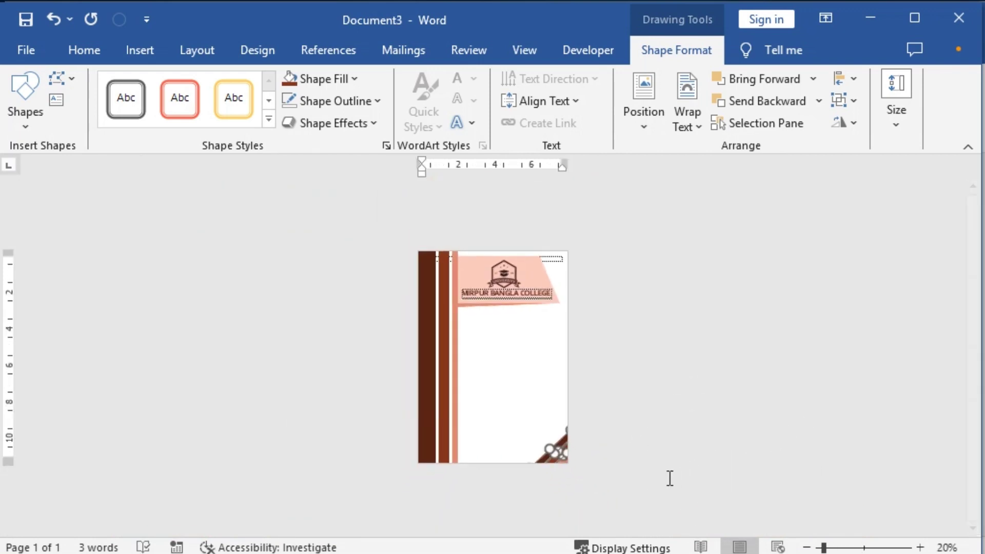
{"action": "scroll", "coordinate": [466, 413], "scroll_direction": "up", "scroll_amount": 6, "text": "ctrl"}
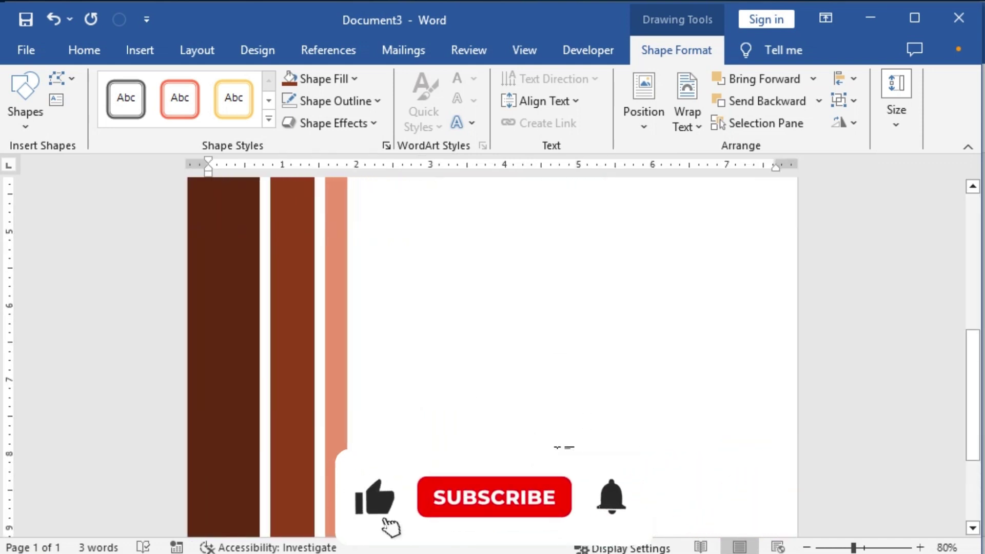
{"action": "scroll", "coordinate": [584, 431], "scroll_direction": "up", "scroll_amount": 10}
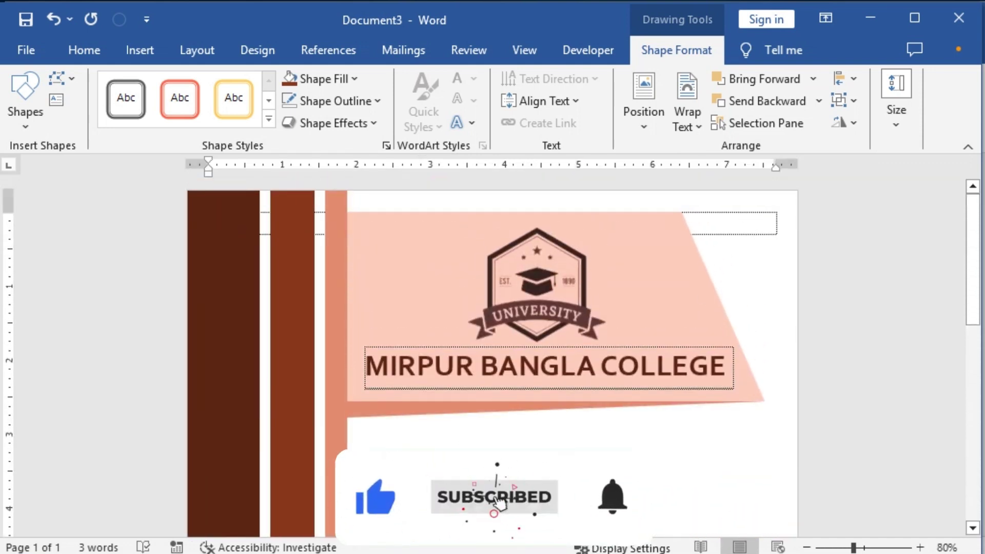
{"action": "left_click", "coordinate": [367, 438]}
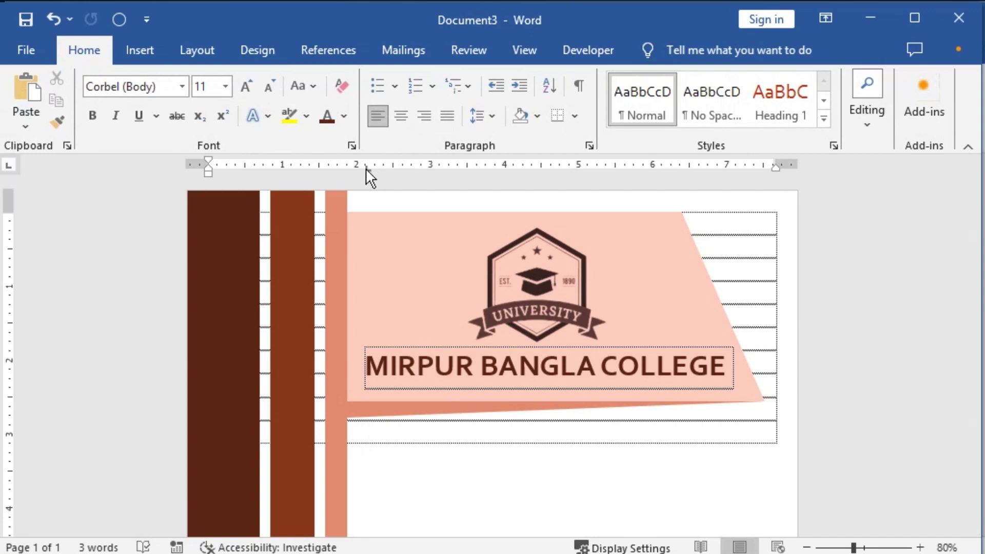
Step: Remove the ruler tab stop and type a placeholder word on the bottom lined row behind the bars
{"action": "left_click_drag", "start_coordinate": [371, 220], "coordinate": [371, 221]}
{"action": "type", "text": "dfjsdklfjslfdskfjsd"}
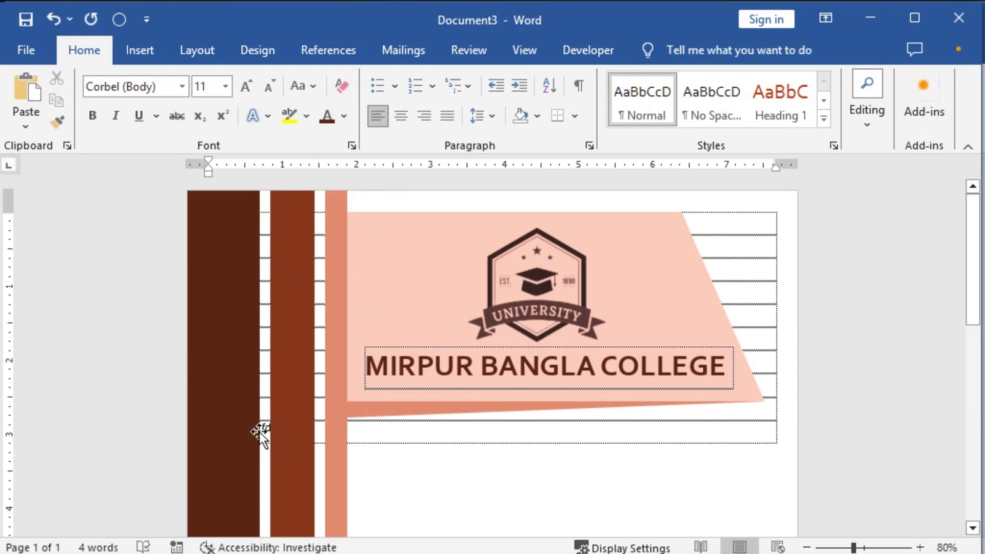
{"action": "double_click", "coordinate": [264, 428]}
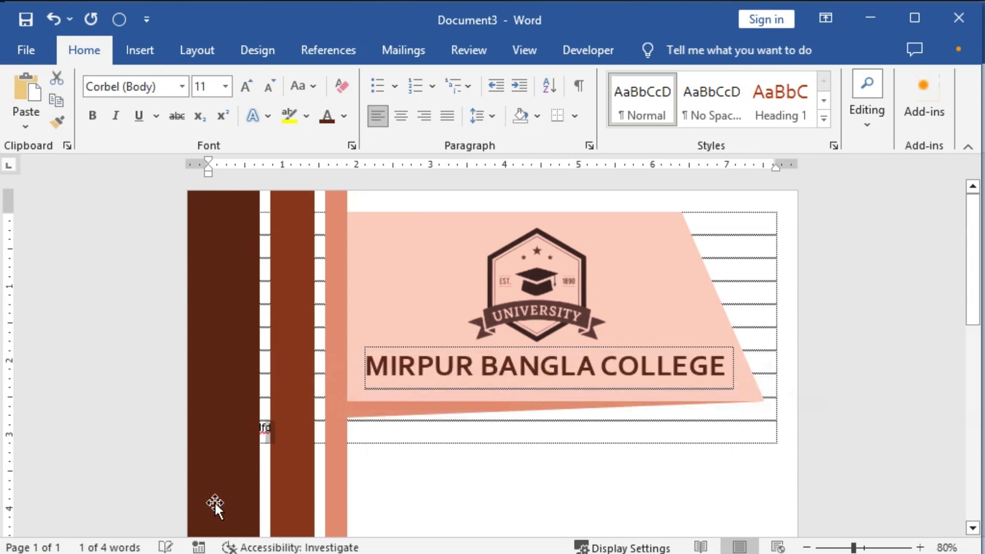
{"action": "key", "text": "Left"}
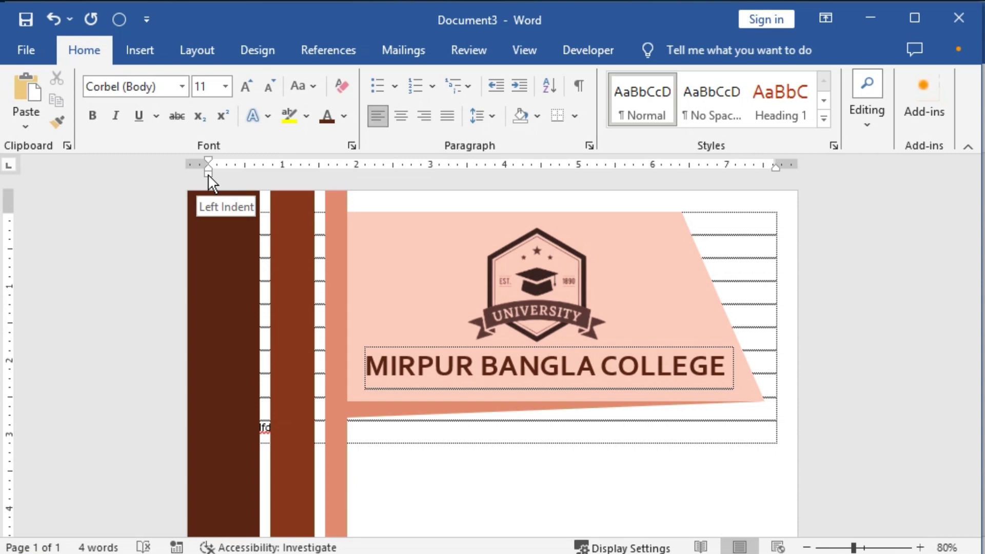
Step: Indent the placeholder line clear of the brown bars, enlarge it two font steps, then delete it
{"action": "left_click_drag", "start_coordinate": [208, 173], "coordinate": [374, 168]}
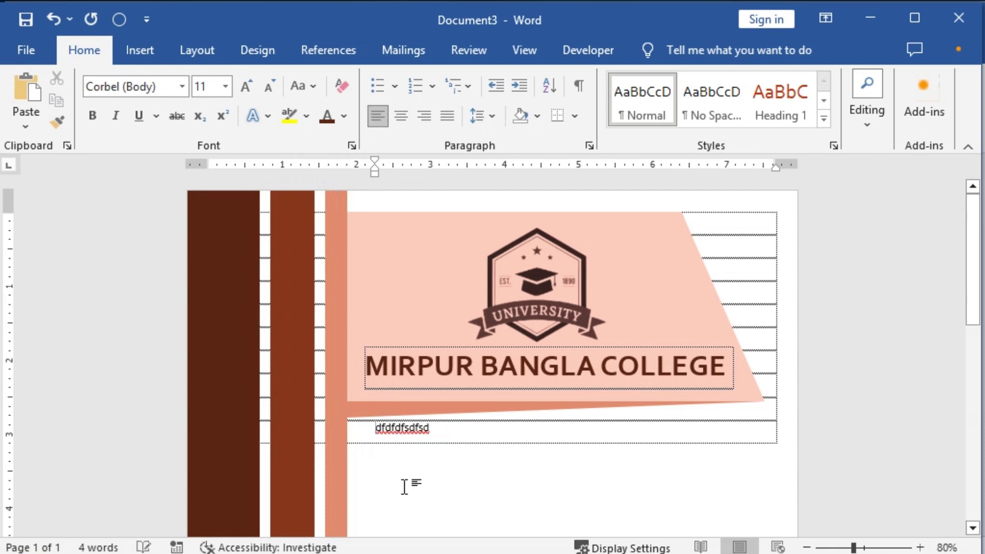
{"action": "key", "text": "shift+Home"}
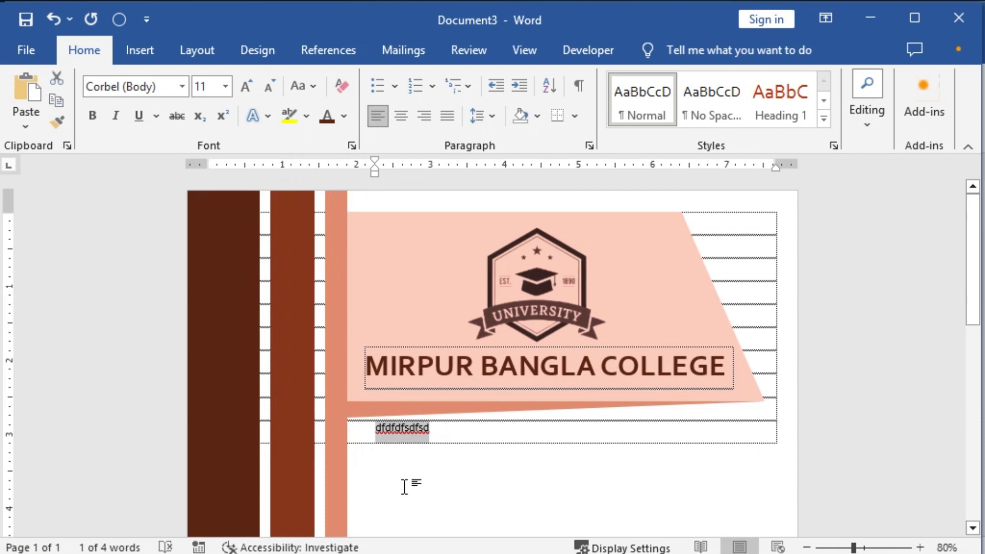
{"action": "key", "text": "ctrl+bracketright"}
{"action": "key", "text": "ctrl+bracketright"}
{"action": "key", "text": "ctrl+bracketright"}
{"action": "key", "text": "ctrl+bracketright"}
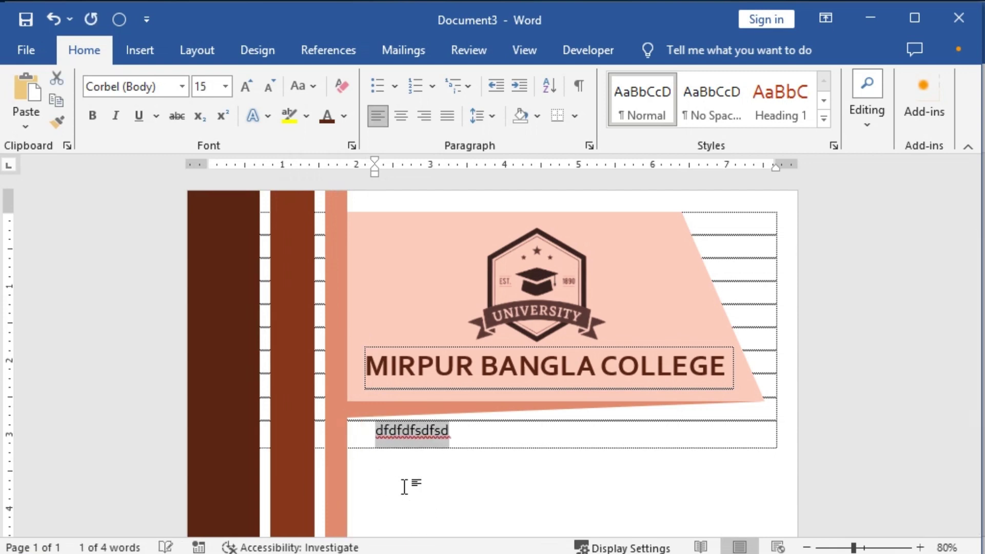
{"action": "key", "text": "ctrl+bracketright"}
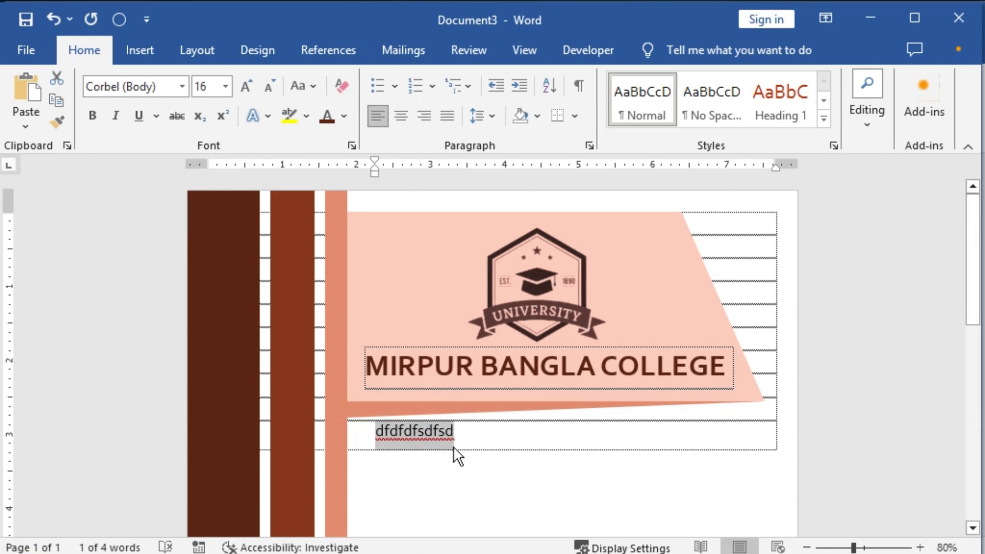
{"action": "key", "text": "BackSpace"}
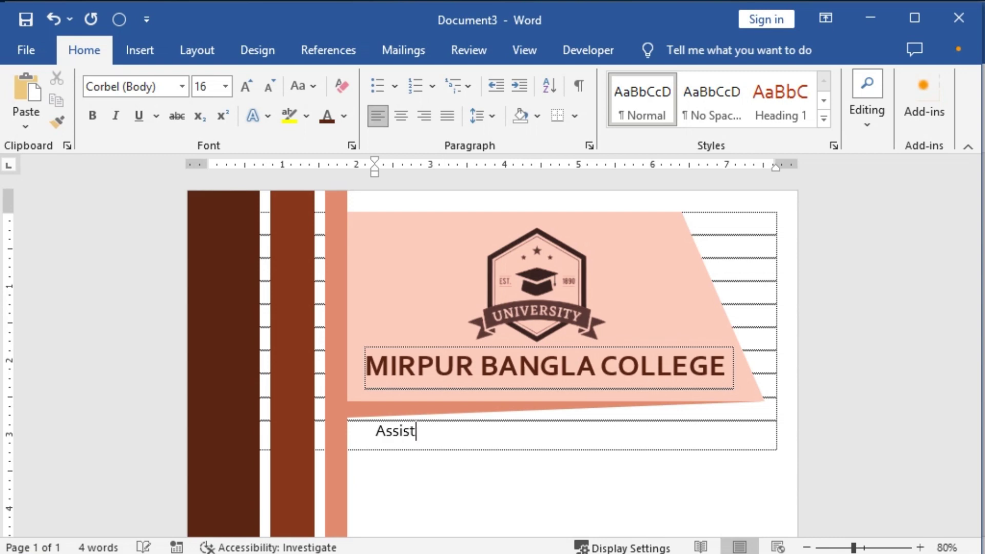
Step: Type 'Assignment of' and 'Human Behaviour' on separate lines, followed by an empty line
{"action": "key", "text": "BackSpace"}
{"action": "key", "text": "BackSpace"}
{"action": "type", "text": "ignment of"}
{"action": "key", "text": "Return"}
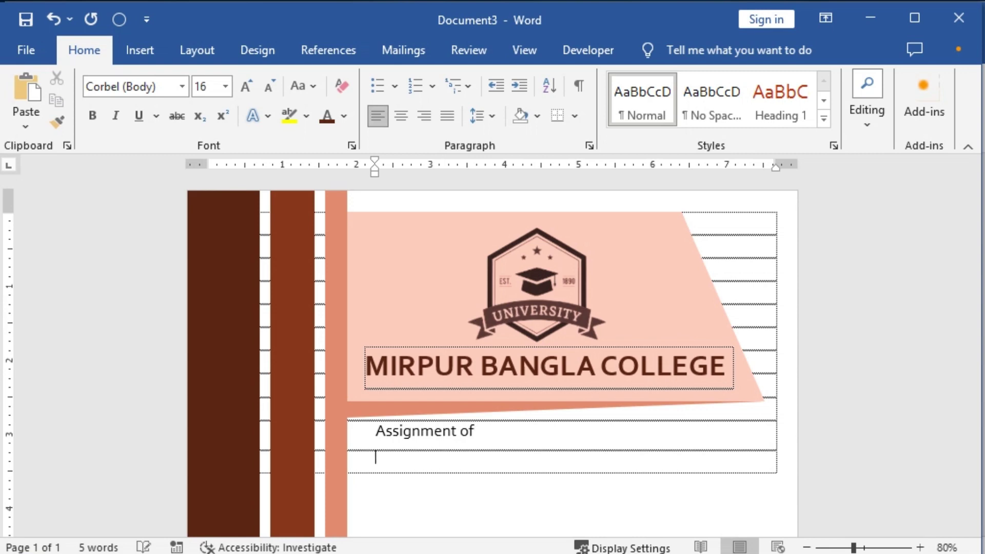
{"action": "type", "text": "Huma"}
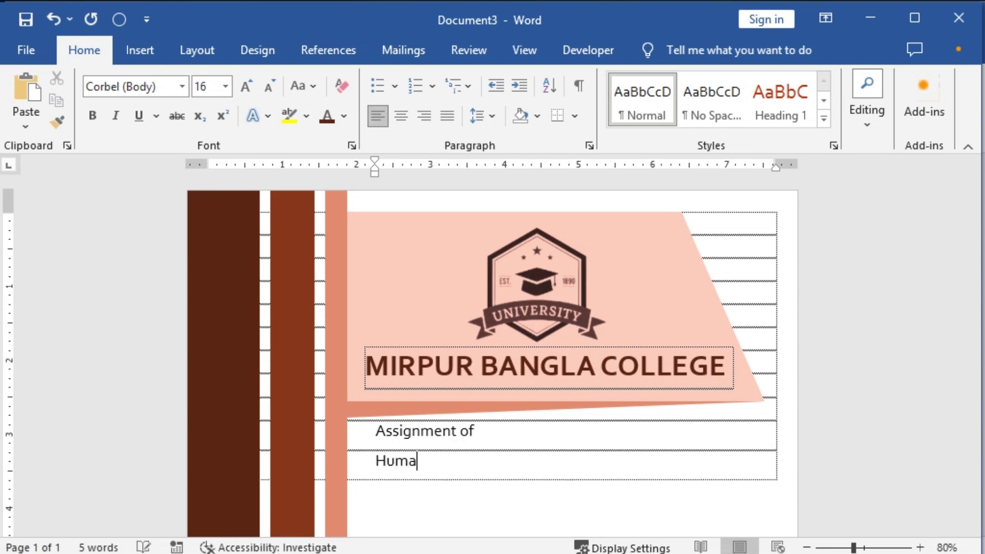
{"action": "type", "text": "n Behaviour"}
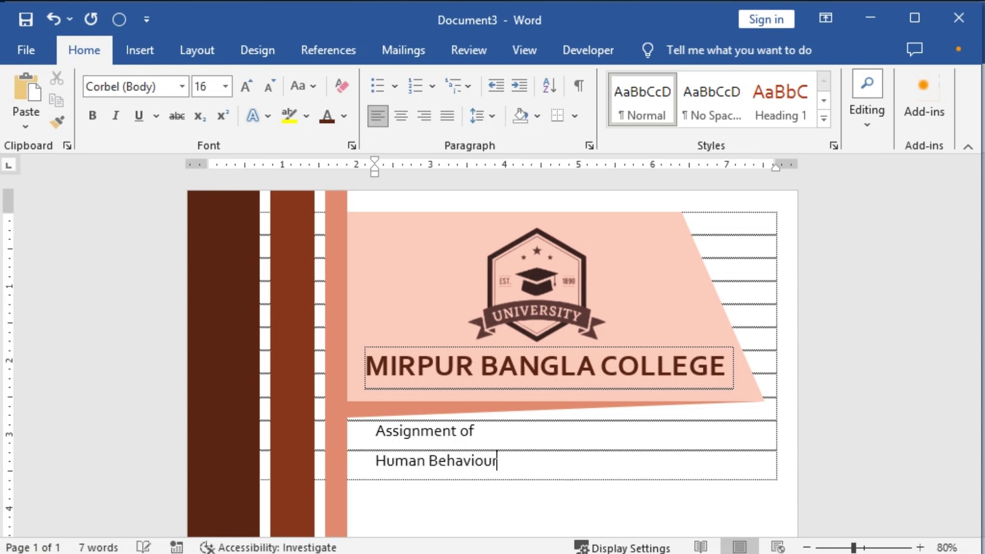
{"action": "key", "text": "Return"}
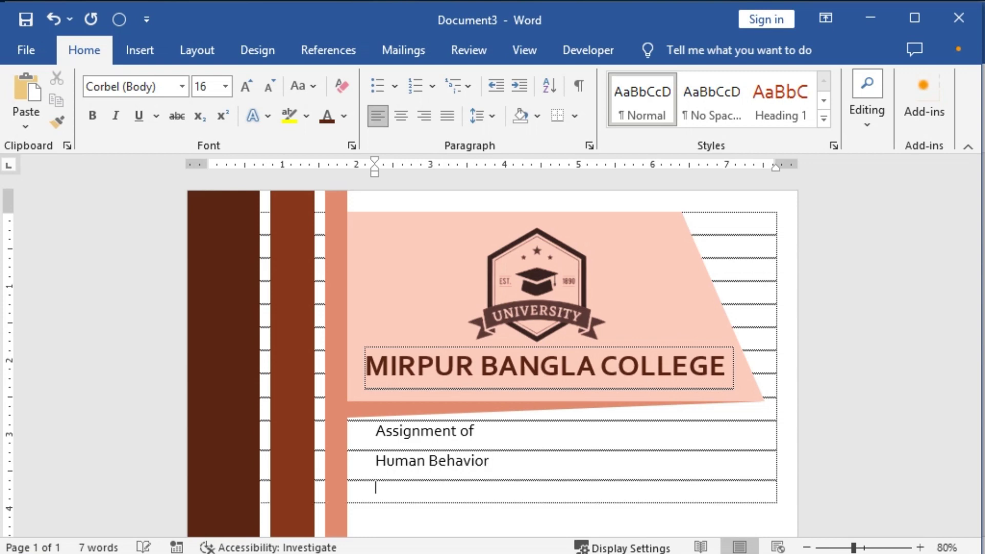
{"action": "scroll", "coordinate": [456, 447], "scroll_direction": "down", "scroll_amount": 2}
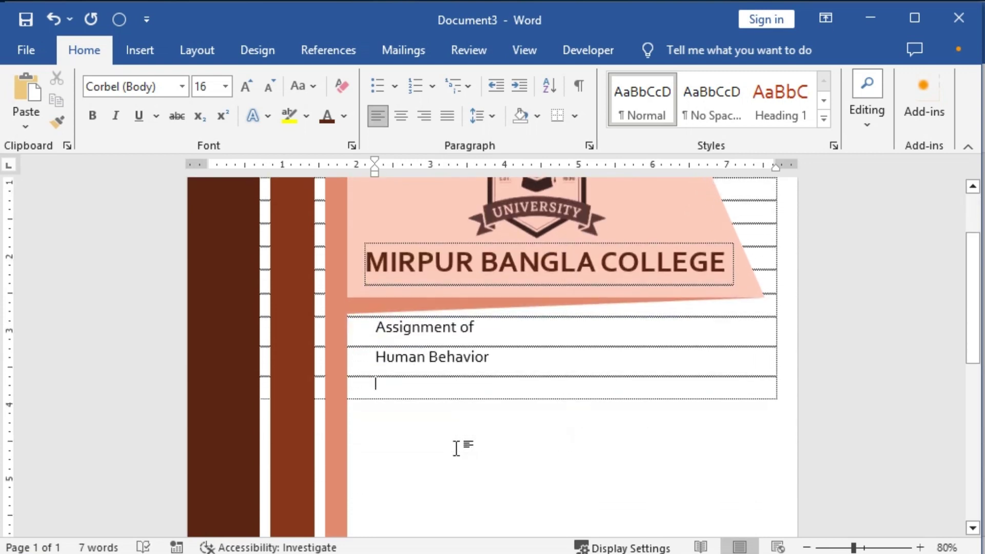
Step: Select both title lines and set them in Arial
{"action": "left_click", "coordinate": [421, 329]}
{"action": "left_click", "coordinate": [480, 327], "text": "shift"}
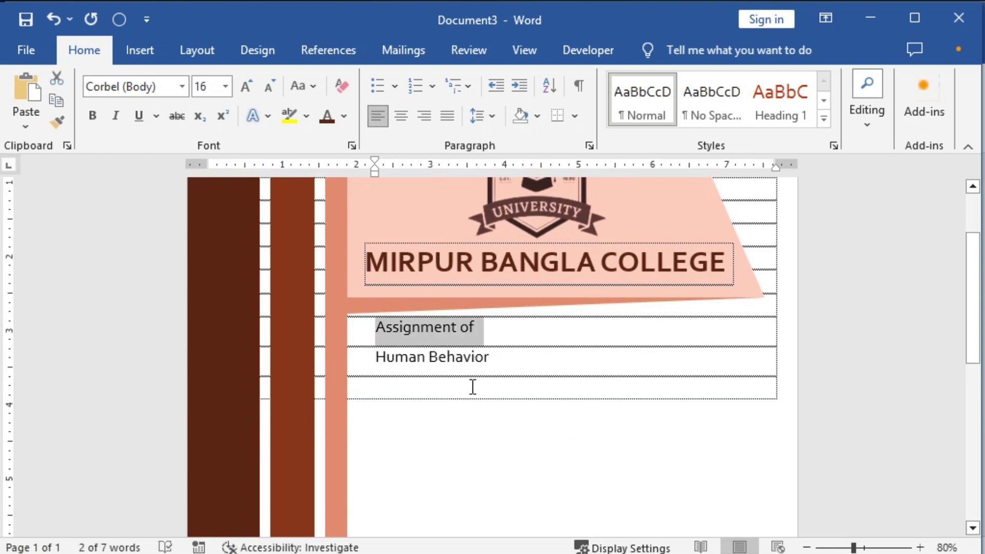
{"action": "left_click", "coordinate": [501, 380]}
{"action": "left_click_drag", "start_coordinate": [482, 326], "coordinate": [378, 330]}
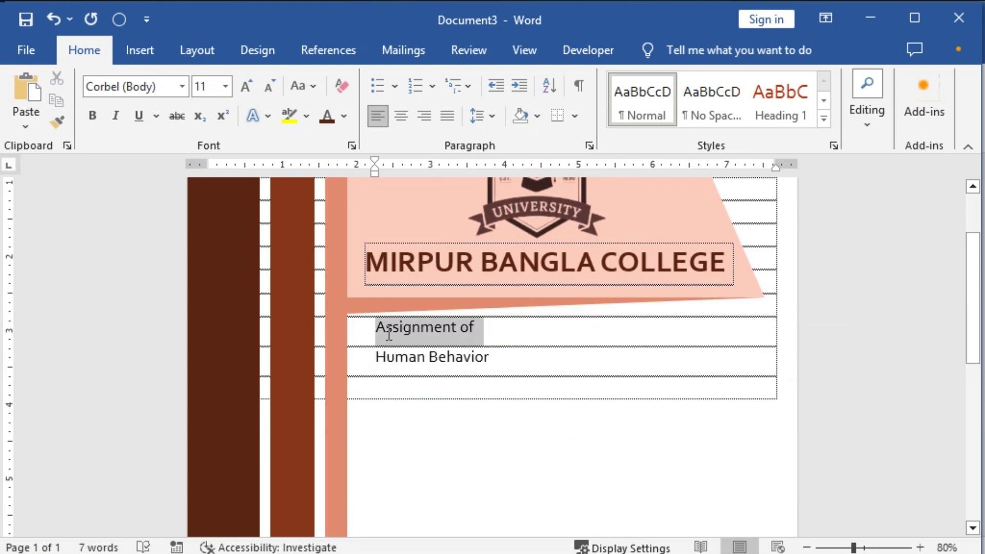
{"action": "left_click", "coordinate": [485, 362]}
{"action": "left_click_drag", "start_coordinate": [485, 361], "coordinate": [376, 324]}
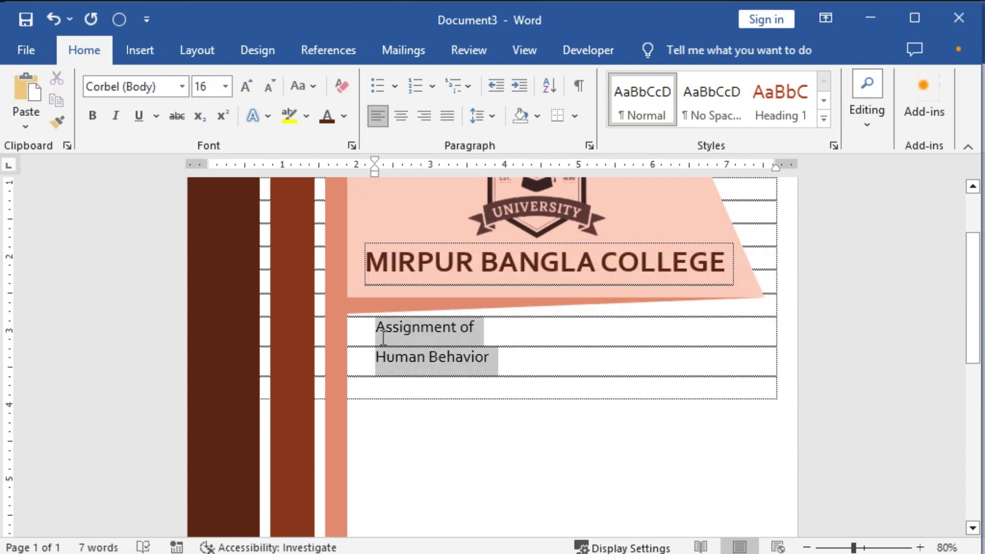
{"action": "left_click", "coordinate": [119, 86]}
{"action": "type", "text": "Arial"}
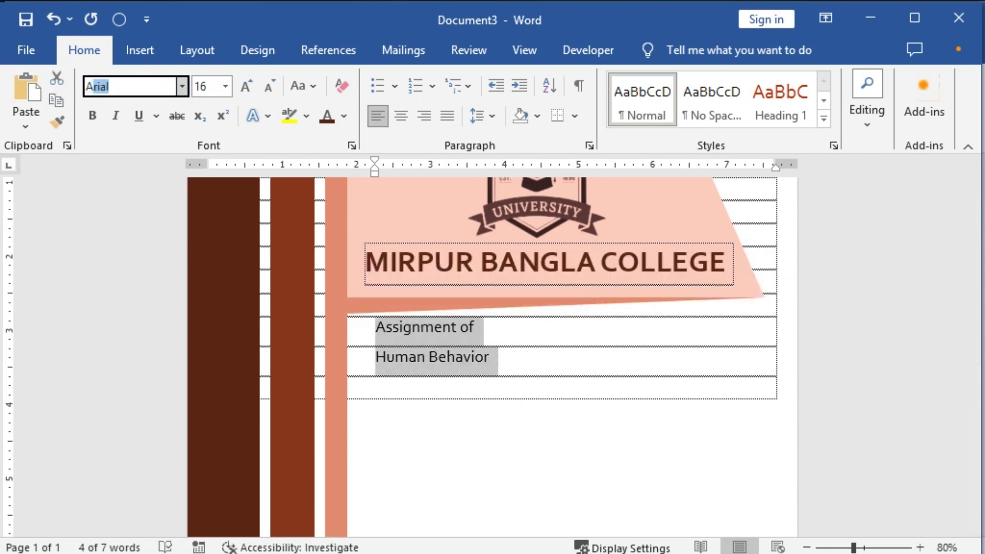
{"action": "key", "text": "Tab"}
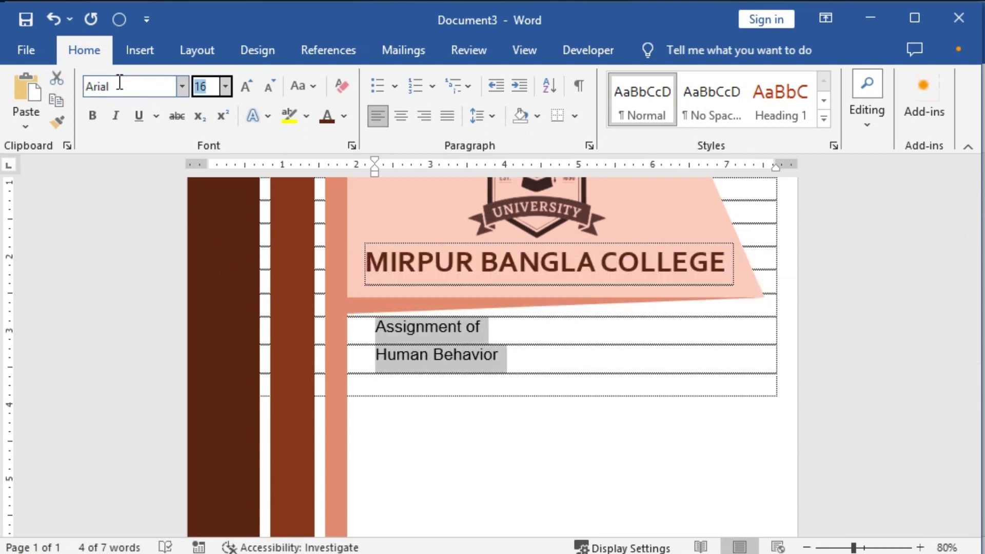
Step: Try the Designer font on the title, then switch it back to Arial
{"action": "left_click", "coordinate": [181, 86]}
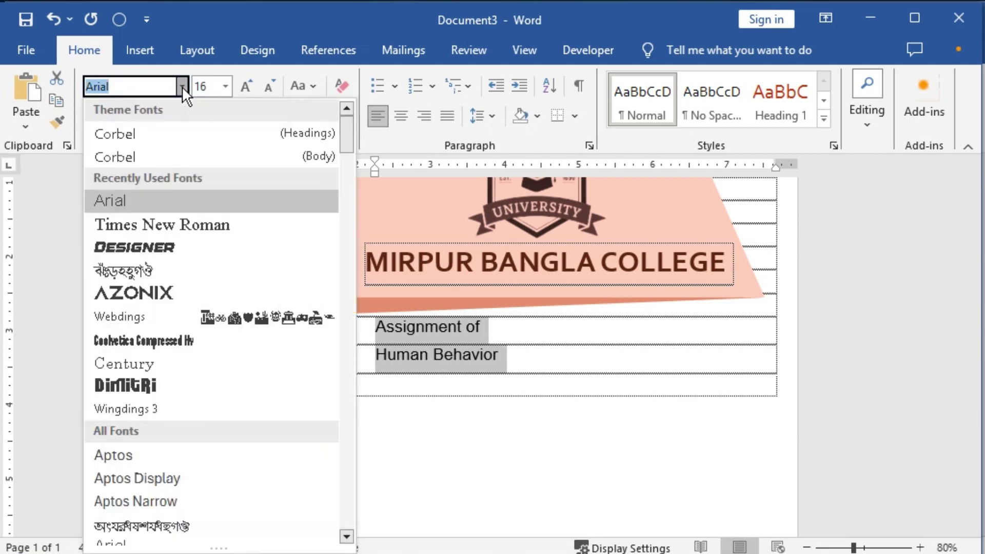
{"action": "left_click", "coordinate": [168, 246]}
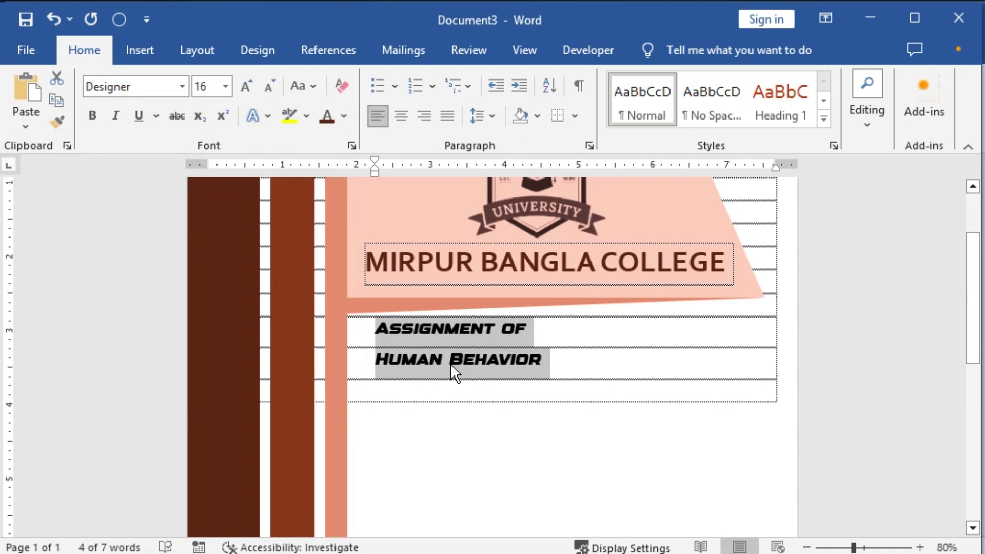
{"action": "left_click", "coordinate": [178, 83]}
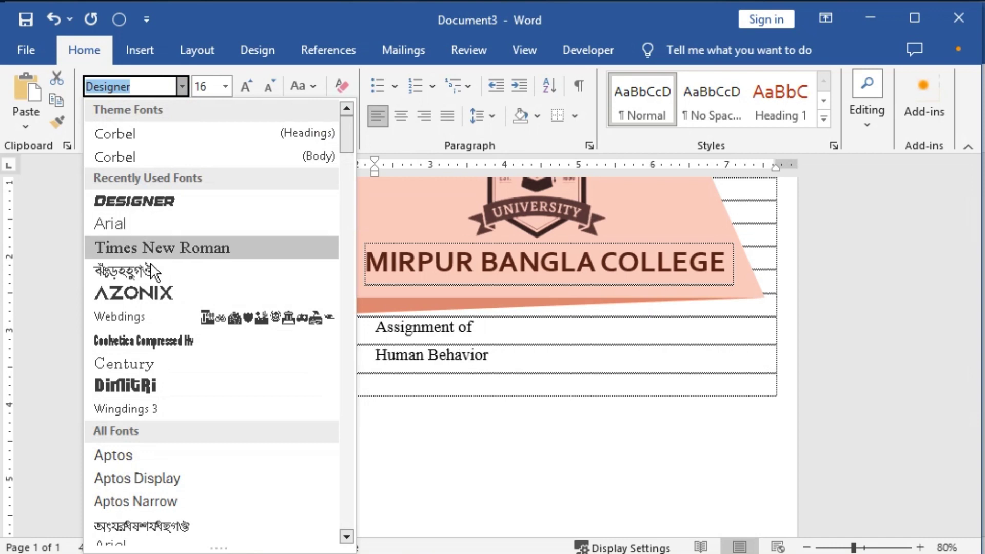
{"action": "scroll", "coordinate": [159, 410], "scroll_direction": "down", "scroll_amount": 3}
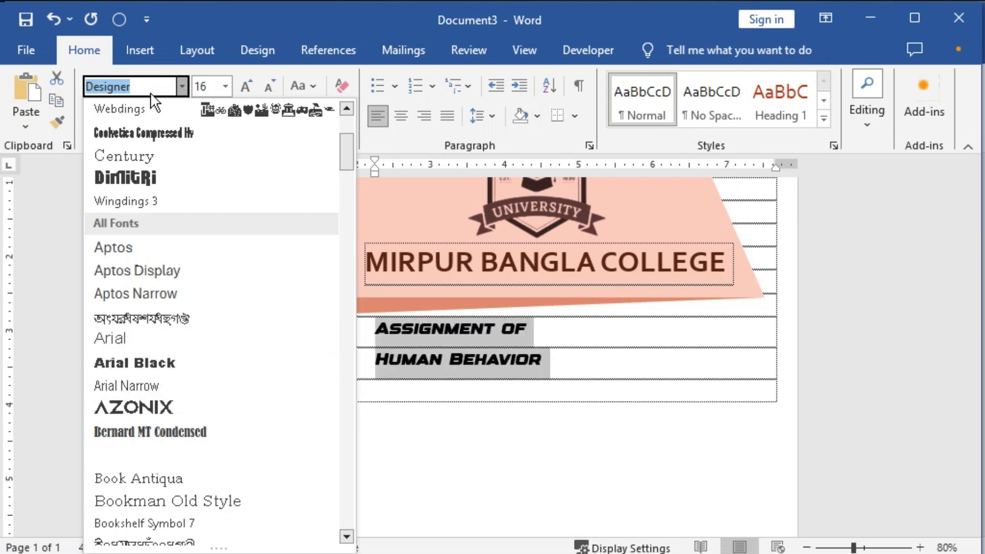
{"action": "type", "text": "Arial"}
{"action": "key", "text": "Return"}
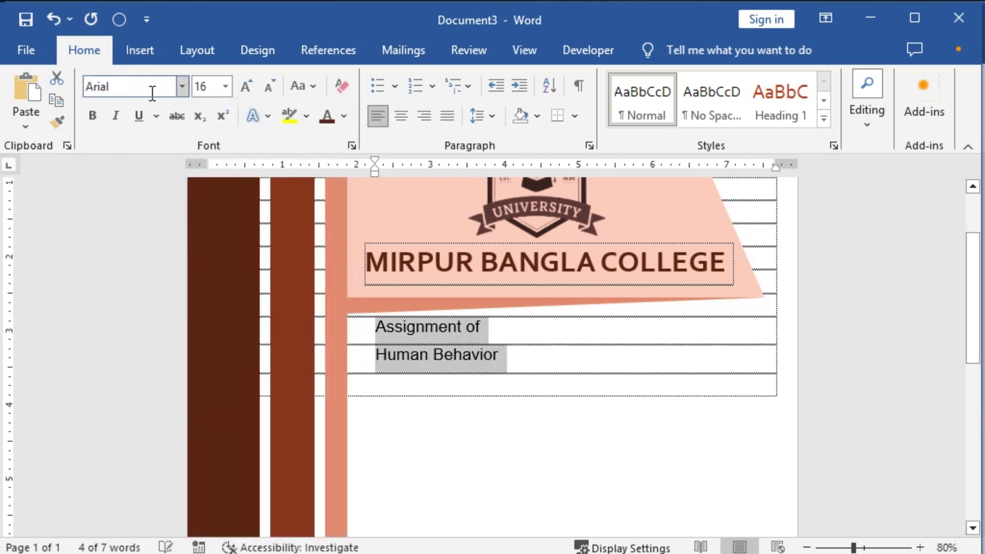
Step: Bold the title, sizing 'Assignment of' at 27 pt and 'Human Behavior' at 46 pt
{"action": "key", "text": "ctrl+b"}
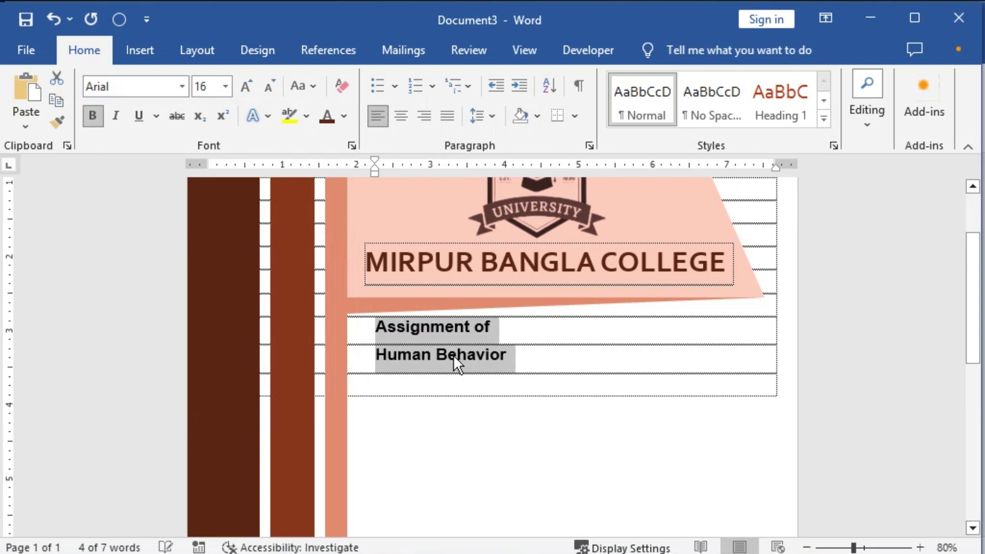
{"action": "key", "text": "shift+Up"}
{"action": "key", "text": "ctrl+bracketright"}
{"action": "key", "text": "ctrl+bracketright"}
{"action": "key", "text": "ctrl+bracketright"}
{"action": "key", "text": "ctrl+bracketright"}
{"action": "key", "text": "ctrl+bracketright"}
{"action": "key", "text": "ctrl+bracketright"}
{"action": "key", "text": "ctrl+bracketright"}
{"action": "key", "text": "ctrl+bracketright"}
{"action": "key", "text": "ctrl+bracketright"}
{"action": "key", "text": "ctrl+bracketright"}
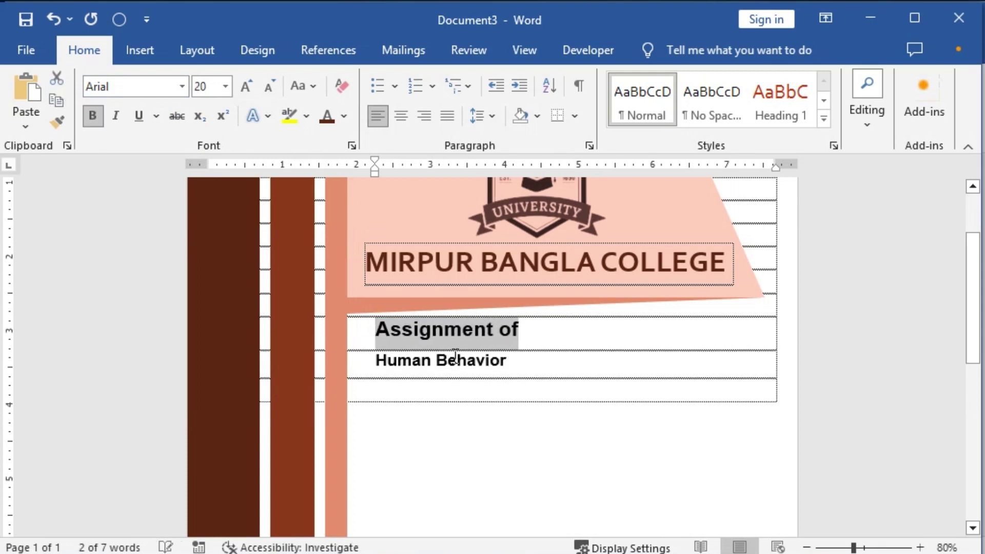
{"action": "key", "text": "ctrl+bracketright"}
{"action": "key", "text": "Down"}
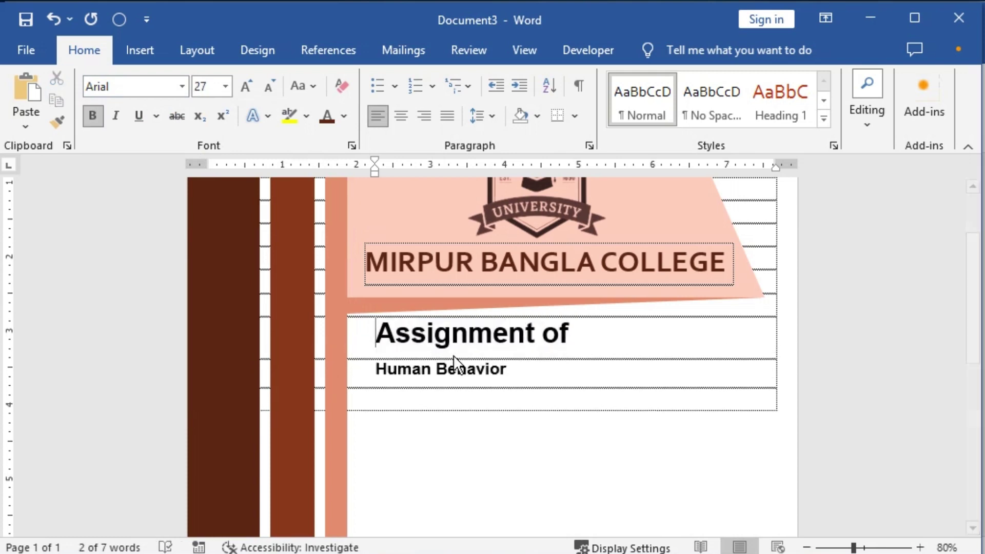
{"action": "key", "text": "shift+Down"}
{"action": "key", "text": "shift+Left"}
{"action": "key", "text": "ctrl+bracketright"}
{"action": "key", "text": "ctrl+bracketright"}
{"action": "key", "text": "ctrl+bracketright"}
{"action": "key", "text": "ctrl+bracketright"}
{"action": "key", "text": "ctrl+bracketright"}
{"action": "key", "text": "ctrl+bracketright"}
{"action": "key", "text": "ctrl+bracketright"}
{"action": "key", "text": "ctrl+bracketright"}
{"action": "key", "text": "ctrl+bracketright"}
{"action": "key", "text": "ctrl+bracketright"}
{"action": "key", "text": "ctrl+bracketright"}
{"action": "key", "text": "ctrl+bracketright"}
{"action": "key", "text": "ctrl+bracketright"}
{"action": "key", "text": "ctrl+bracketright"}
{"action": "key", "text": "ctrl+bracketright"}
{"action": "key", "text": "ctrl+bracketright"}
{"action": "key", "text": "ctrl+bracketright"}
{"action": "key", "text": "ctrl+bracketright"}
{"action": "key", "text": "ctrl+bracketright"}
{"action": "key", "text": "ctrl+bracketright"}
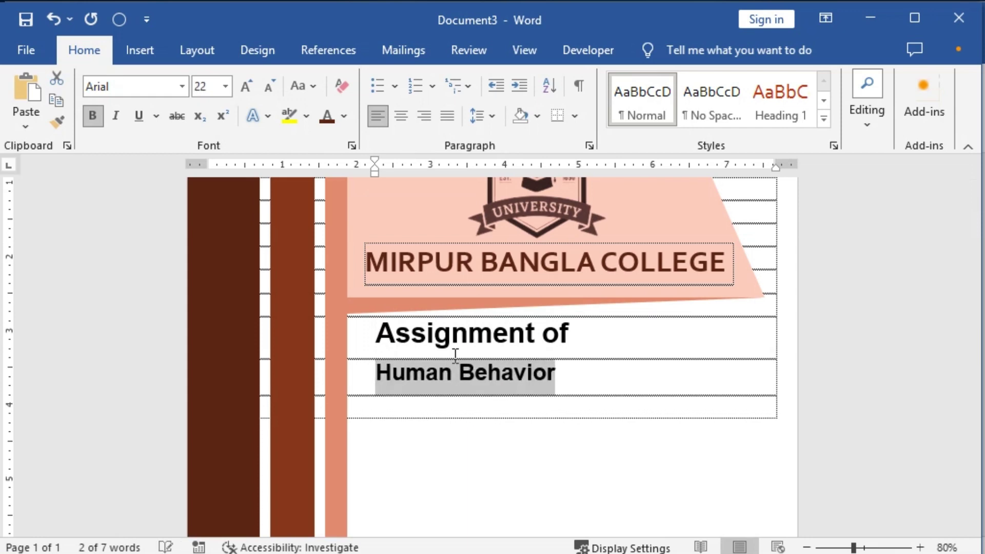
{"action": "key", "text": "ctrl+bracketright"}
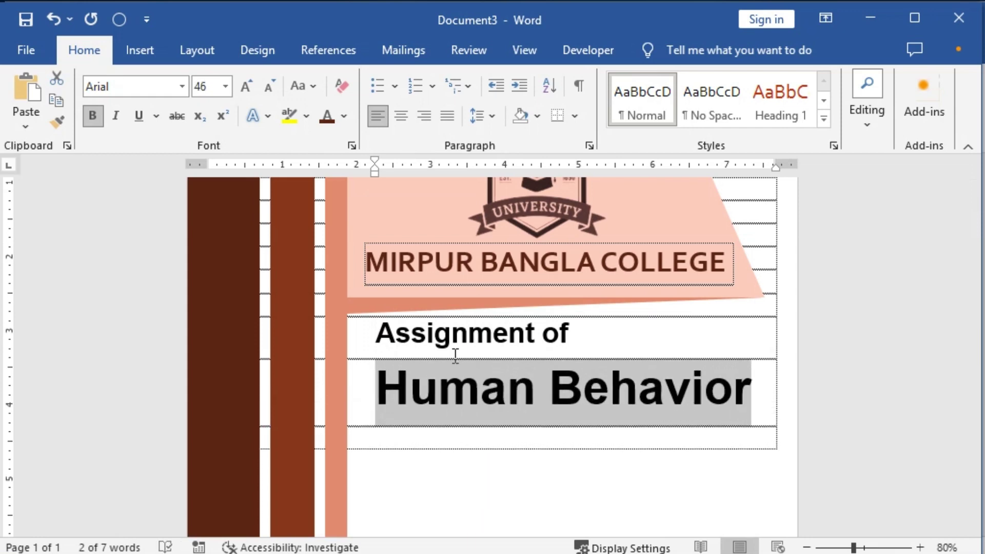
{"action": "key", "text": "ctrl+bracketleft"}
{"action": "key", "text": "ctrl+bracketright"}
Step: Add an empty line above the title to lower it and start a new line below Human Behavior
{"action": "scroll", "coordinate": [565, 385], "scroll_direction": "down", "scroll_amount": 1}
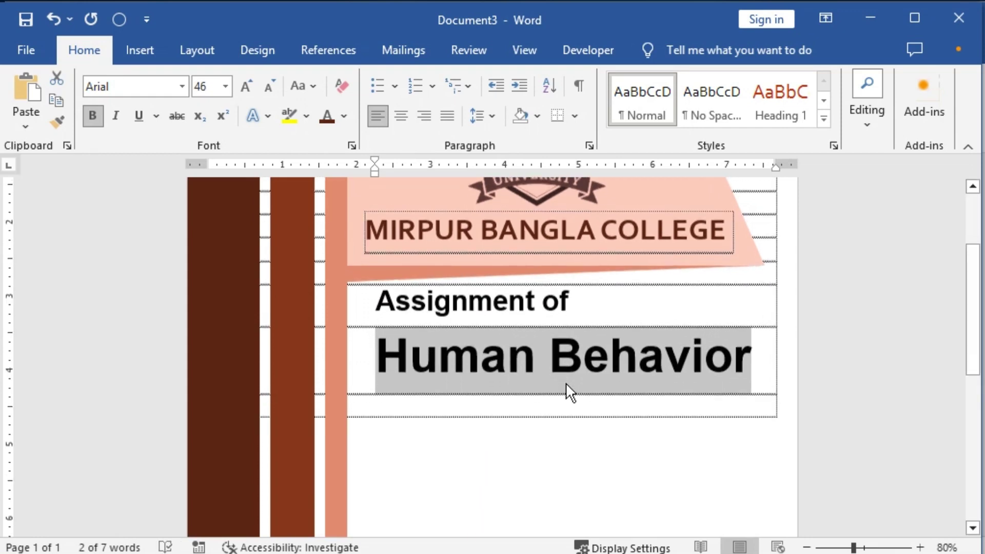
{"action": "left_click", "coordinate": [373, 303]}
{"action": "key", "text": "Return"}
{"action": "key", "text": "Return"}
{"action": "key", "text": "Return"}
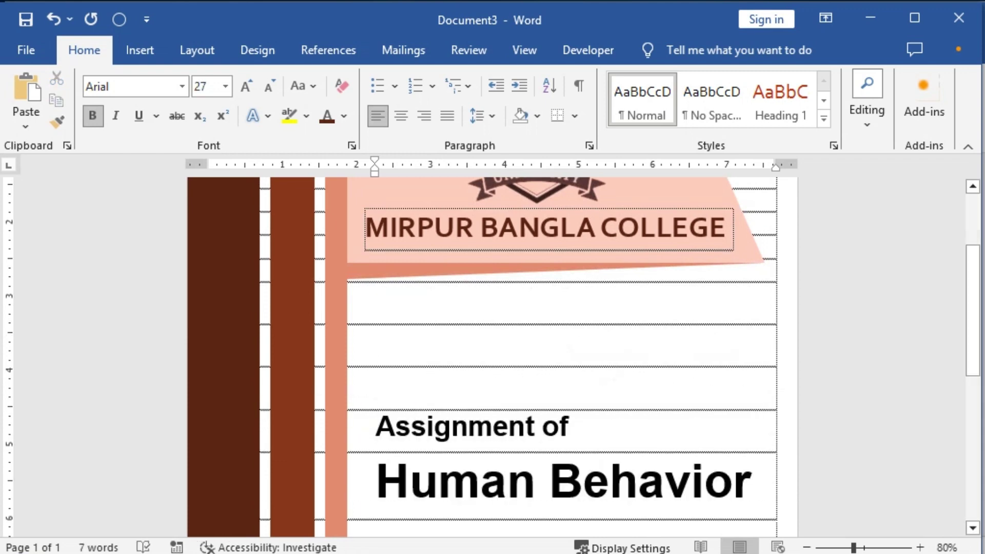
{"action": "key", "text": "BackSpace"}
{"action": "left_click", "coordinate": [756, 445]}
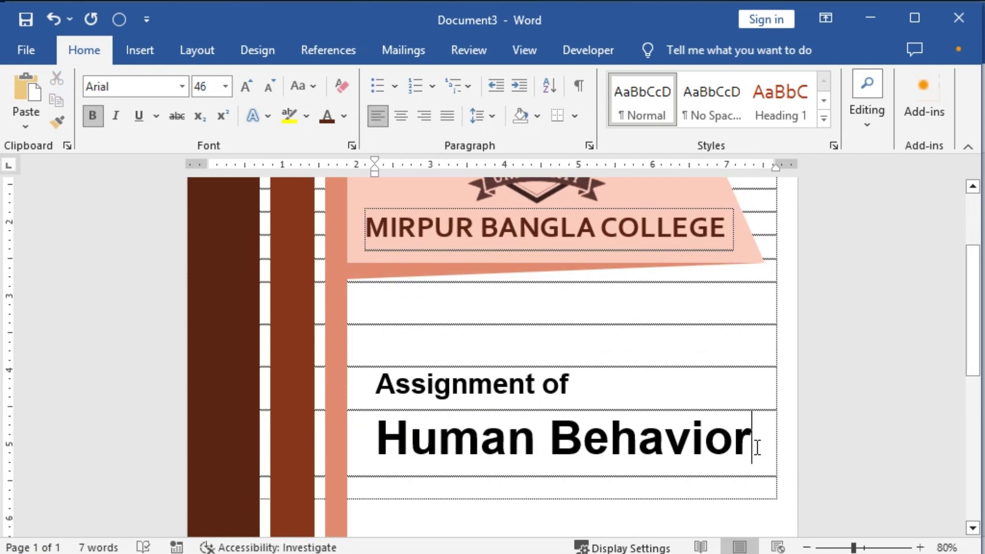
{"action": "key", "text": "Return"}
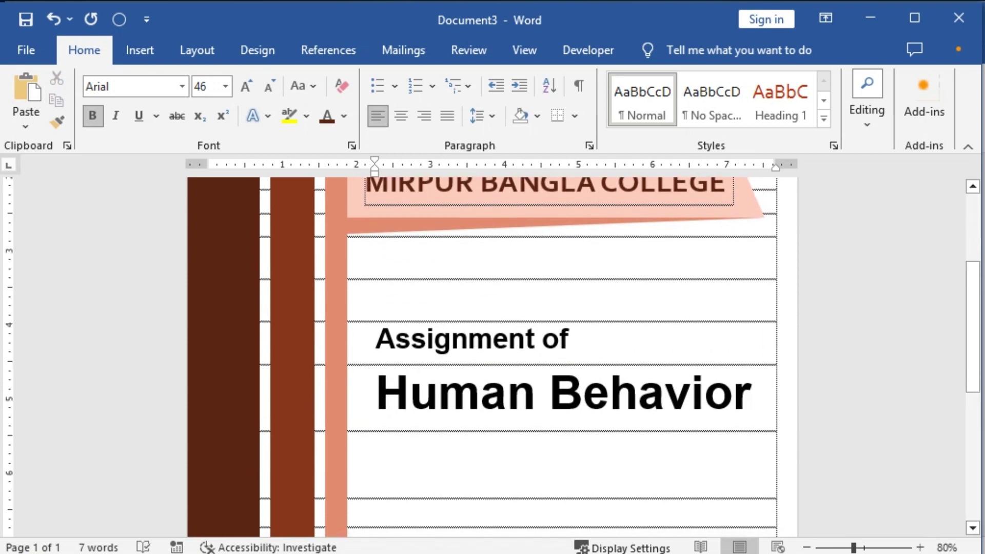
{"action": "type", "text": "dfd"}
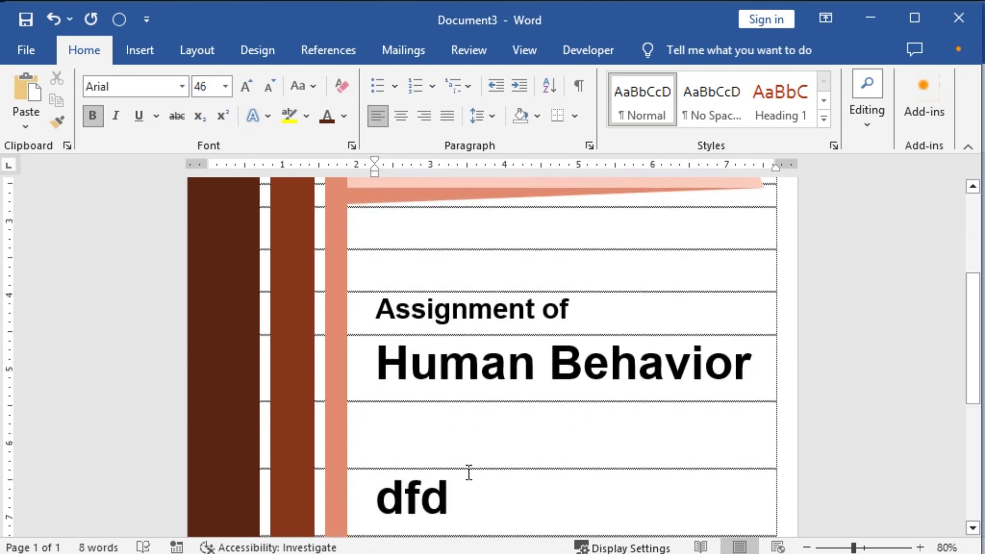
{"action": "key", "text": "BackSpace"}
{"action": "key", "text": "BackSpace"}
{"action": "key", "text": "BackSpace"}
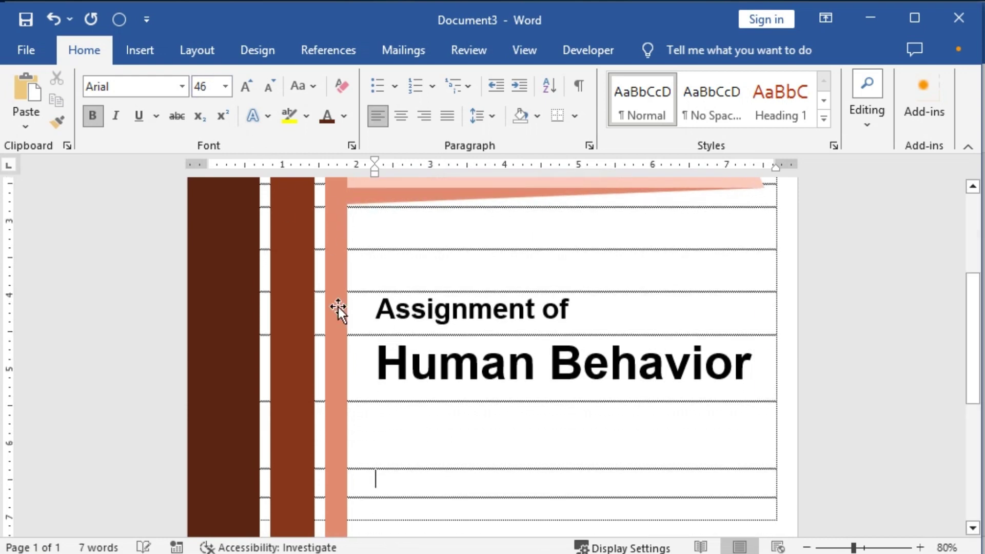
Step: Type a 16 pt 'Submitted By:' heading, then lines for the student's name, roll number and year
{"action": "left_click", "coordinate": [205, 87]}
{"action": "type", "text": "1"}
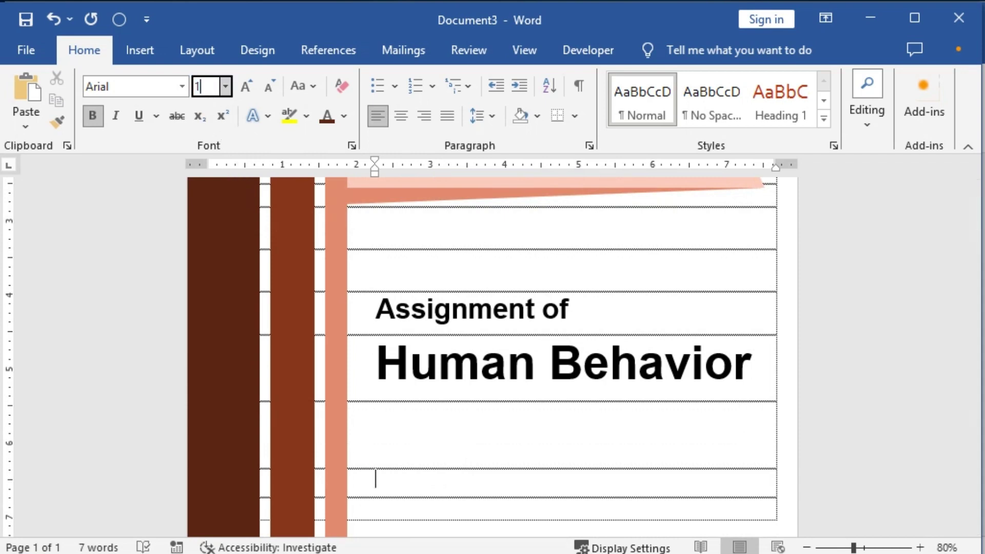
{"action": "type", "text": "6"}
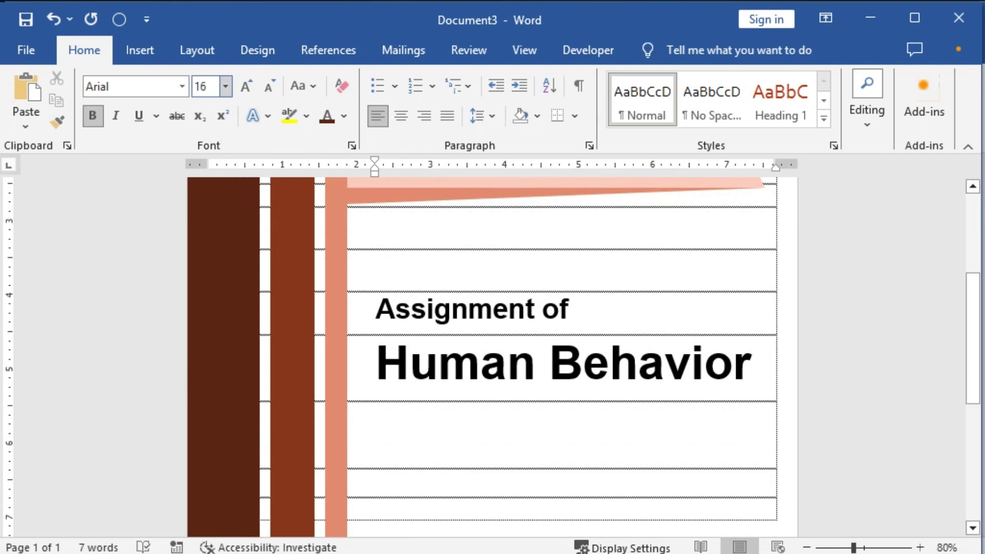
{"action": "type", "text": "Sub"}
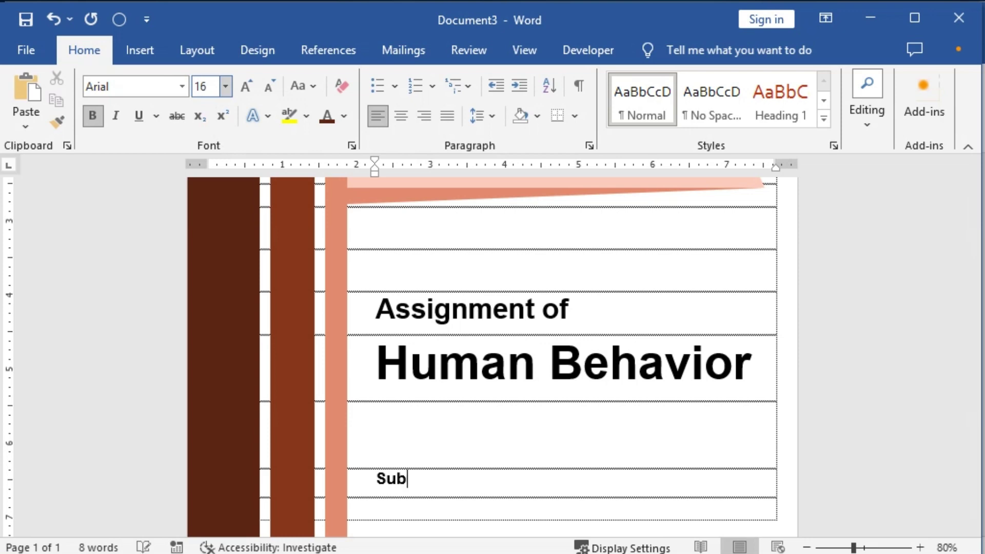
{"action": "type", "text": "mitted By:"}
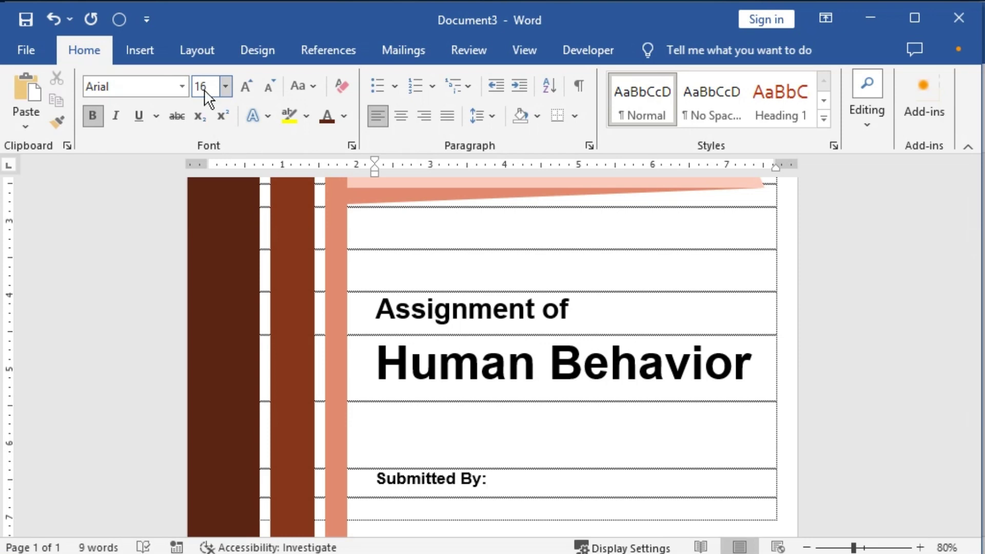
{"action": "key", "text": "Return"}
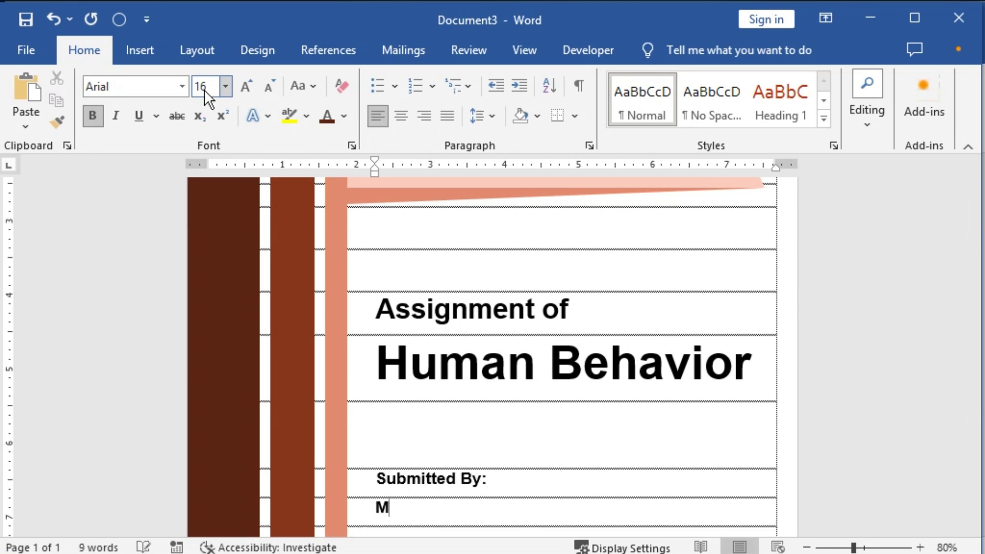
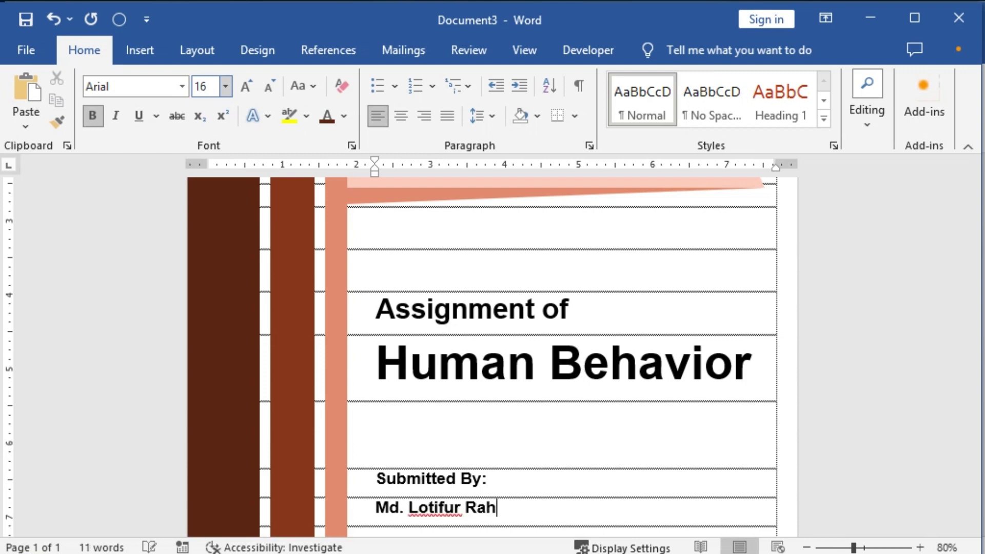
{"action": "key", "text": "Return"}
{"action": "type", "text": "Rol"}
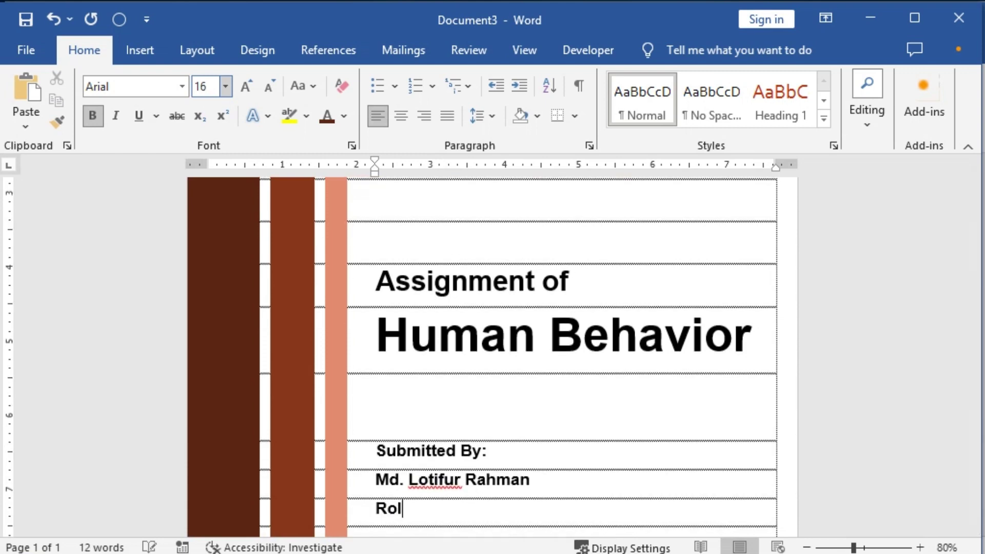
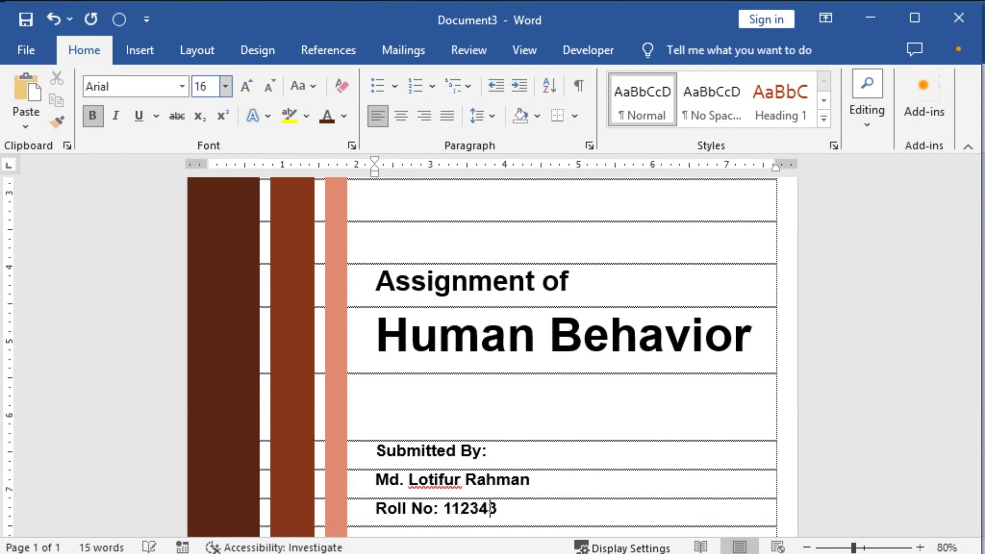
{"action": "key", "text": "Return"}
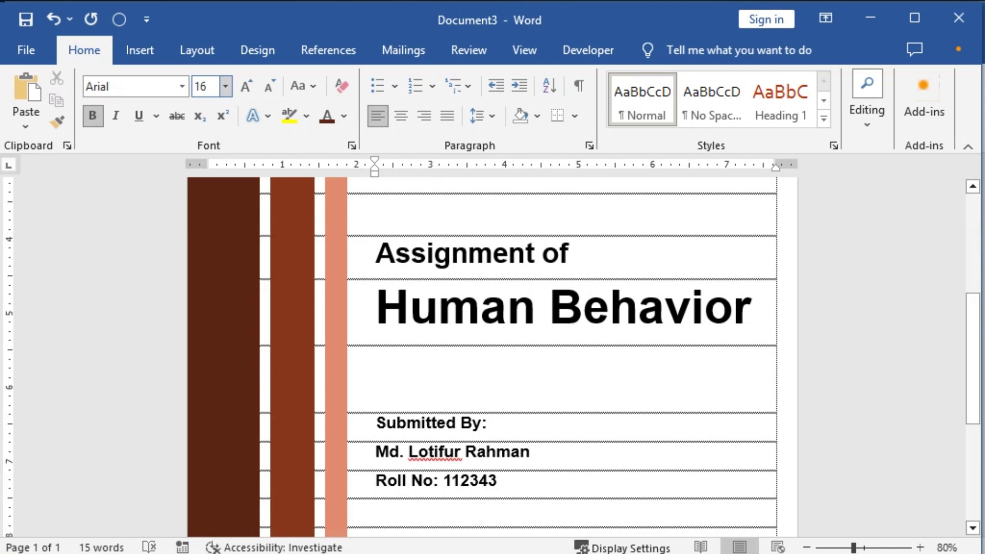
{"action": "type", "text": "Year: 2"}
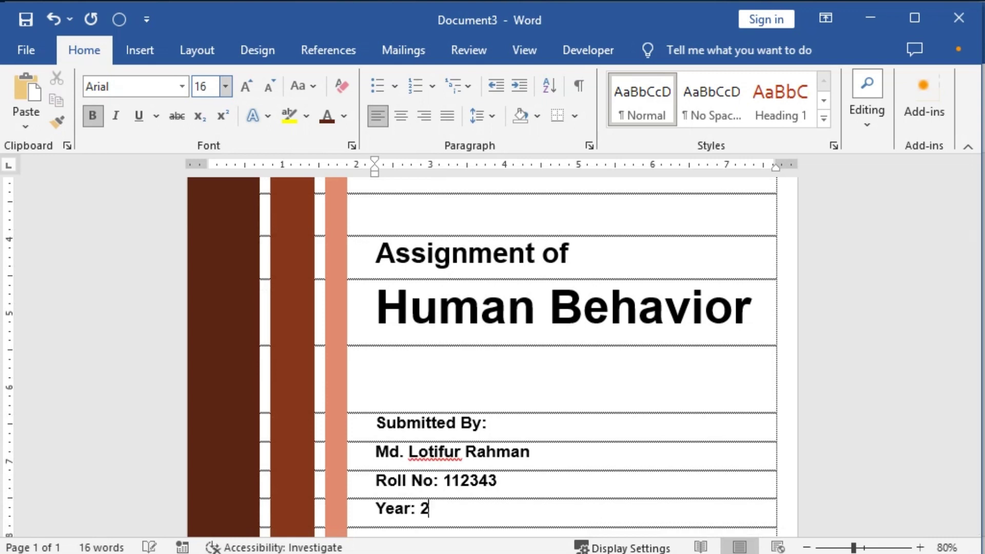
{"action": "type", "text": "nd Year"}
Step: Underline the 'Submitted By' heading
{"action": "left_click", "coordinate": [197, 50]}
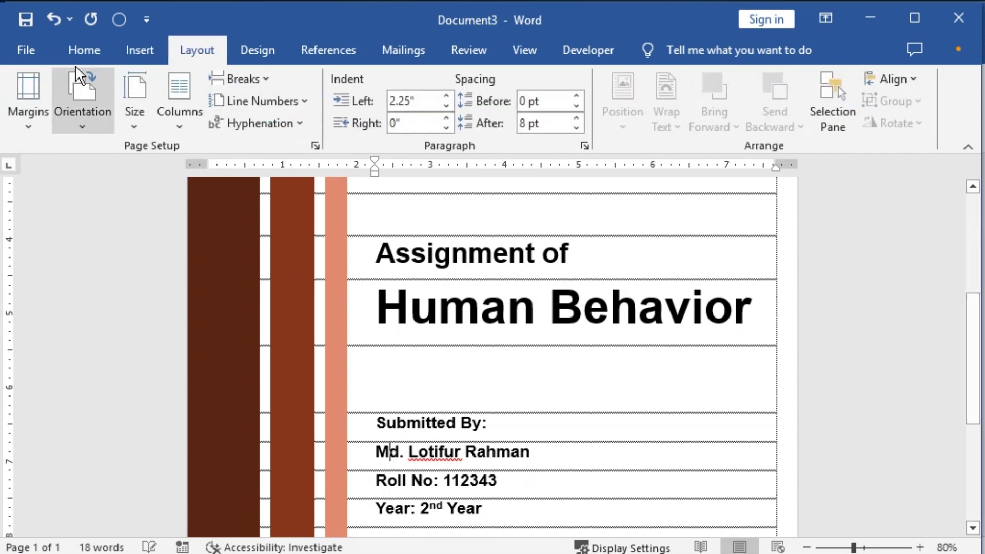
{"action": "left_click", "coordinate": [87, 52]}
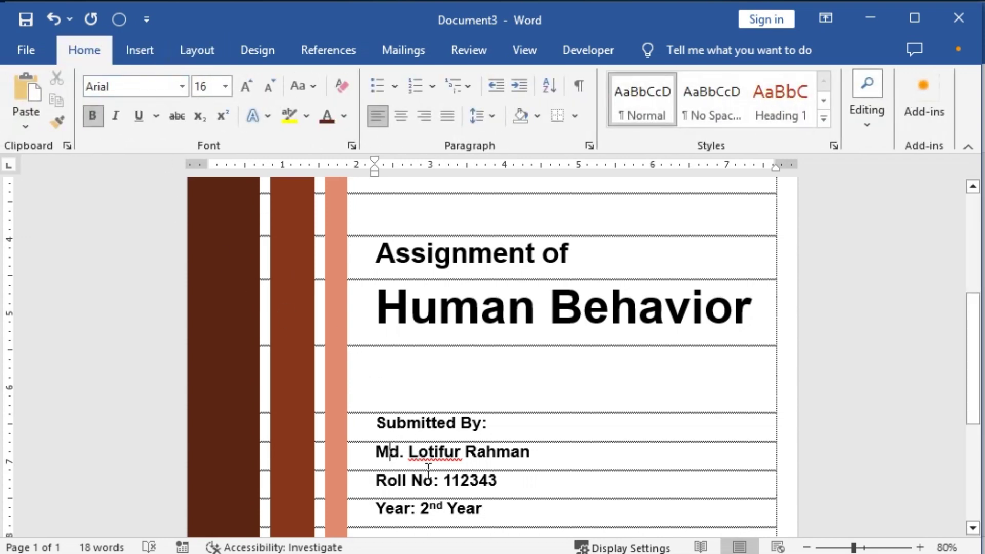
{"action": "left_click_drag", "start_coordinate": [428, 468], "coordinate": [442, 482]}
{"action": "scroll", "coordinate": [551, 486], "scroll_direction": "up", "scroll_amount": 6, "text": "ctrl"}
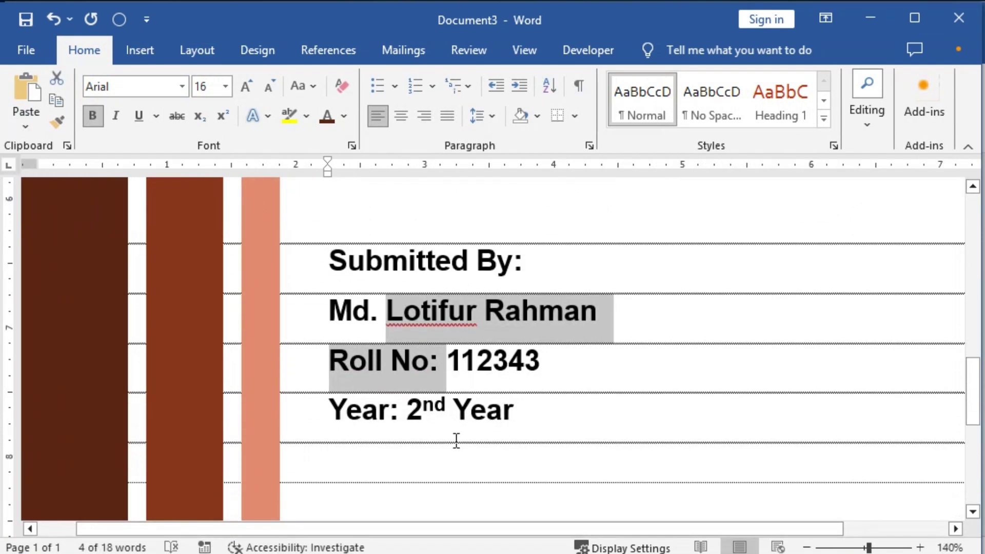
{"action": "left_click", "coordinate": [377, 275]}
{"action": "left_click_drag", "start_coordinate": [323, 265], "coordinate": [509, 267]}
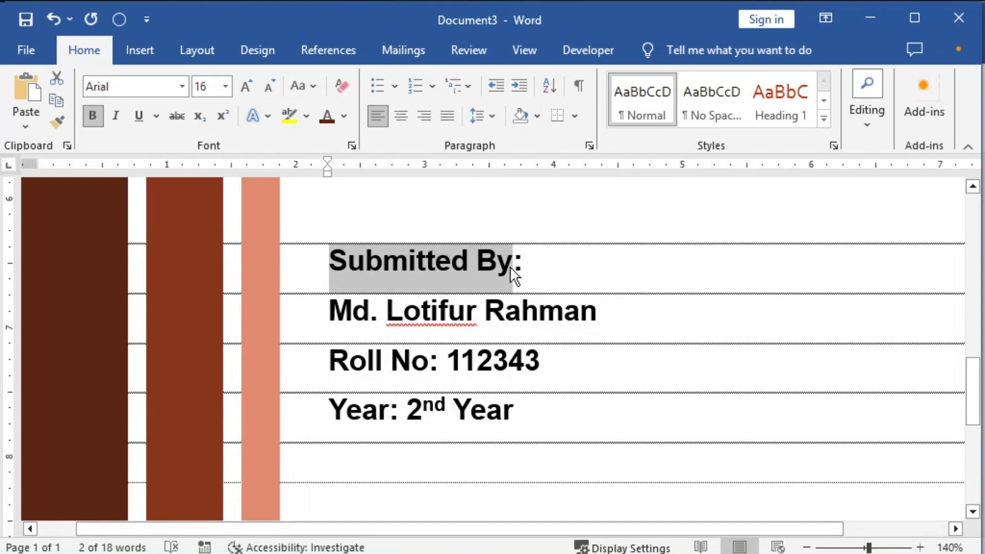
{"action": "key", "text": "ctrl+u"}
Step: Make the name, roll number and year lines non-bold with wider line spacing
{"action": "left_click_drag", "start_coordinate": [331, 310], "coordinate": [543, 432]}
{"action": "key", "text": "ctrl+b"}
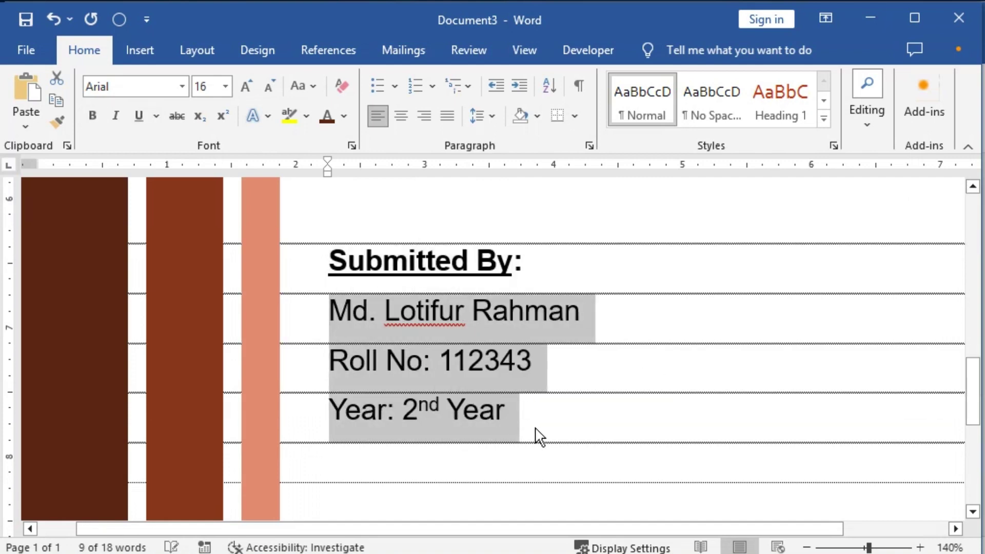
{"action": "key", "text": "ctrl+5"}
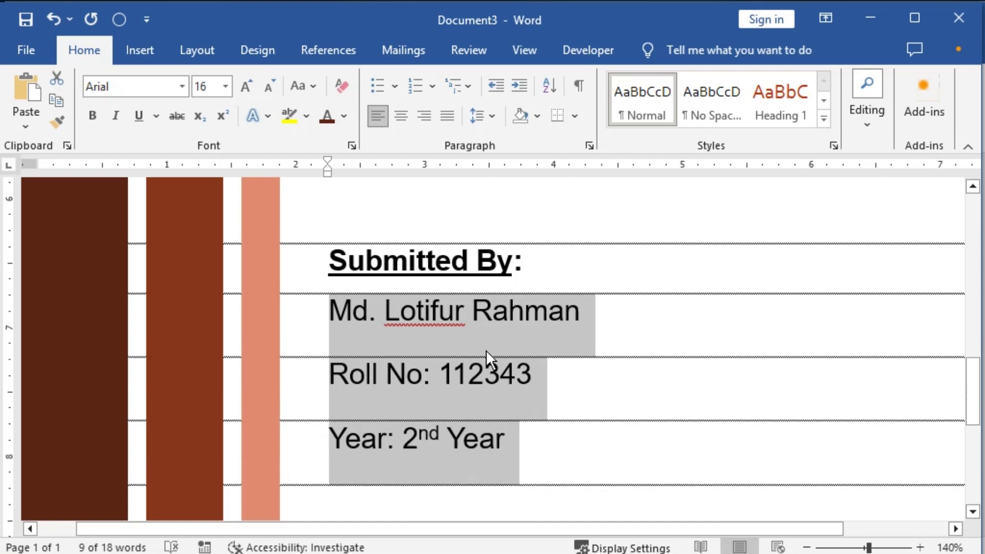
{"action": "left_click_drag", "start_coordinate": [449, 266], "coordinate": [482, 441]}
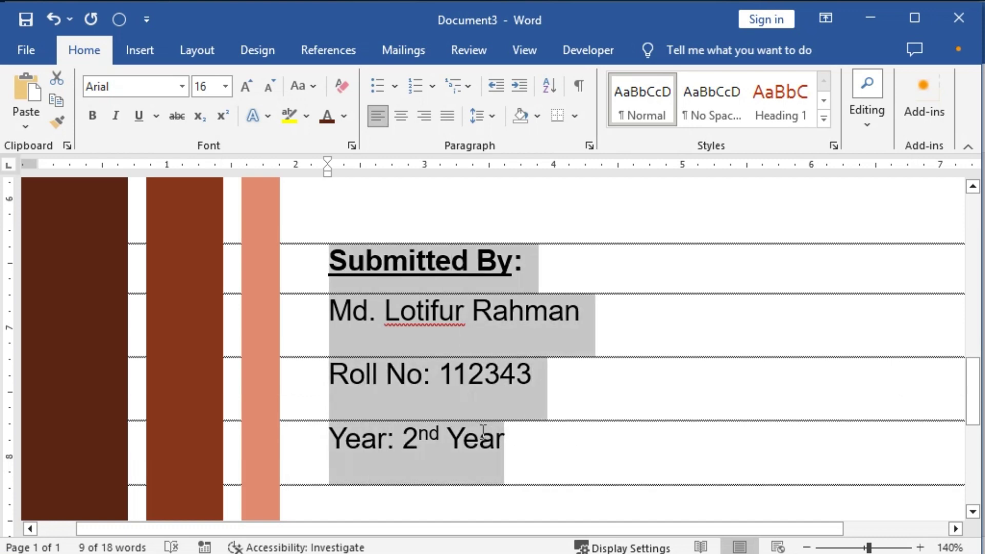
Step: Give the Submitted By block 1.5 line spacing and 0 pt space after
{"action": "left_click", "coordinate": [589, 146]}
{"action": "left_click", "coordinate": [534, 321]}
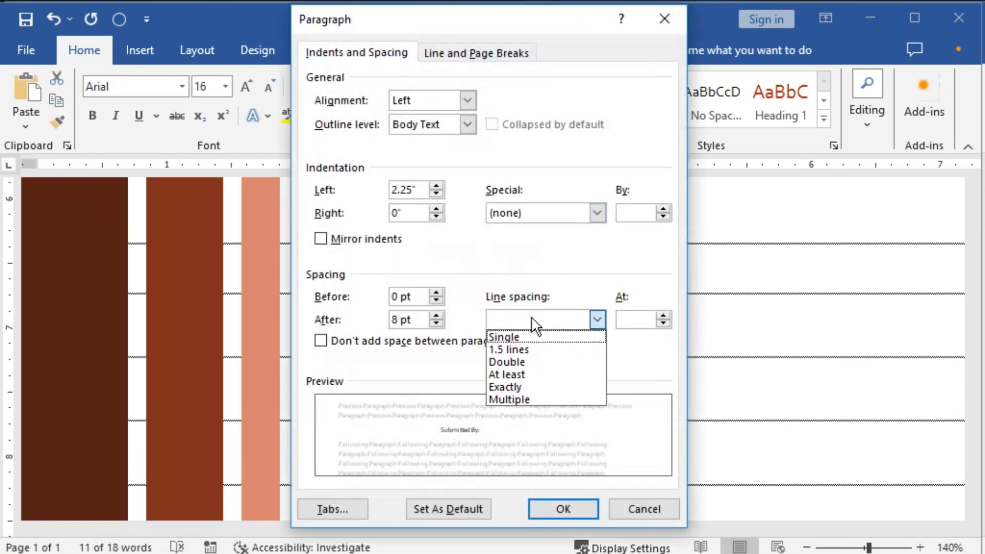
{"action": "left_click", "coordinate": [520, 349]}
{"action": "double_click", "coordinate": [393, 320]}
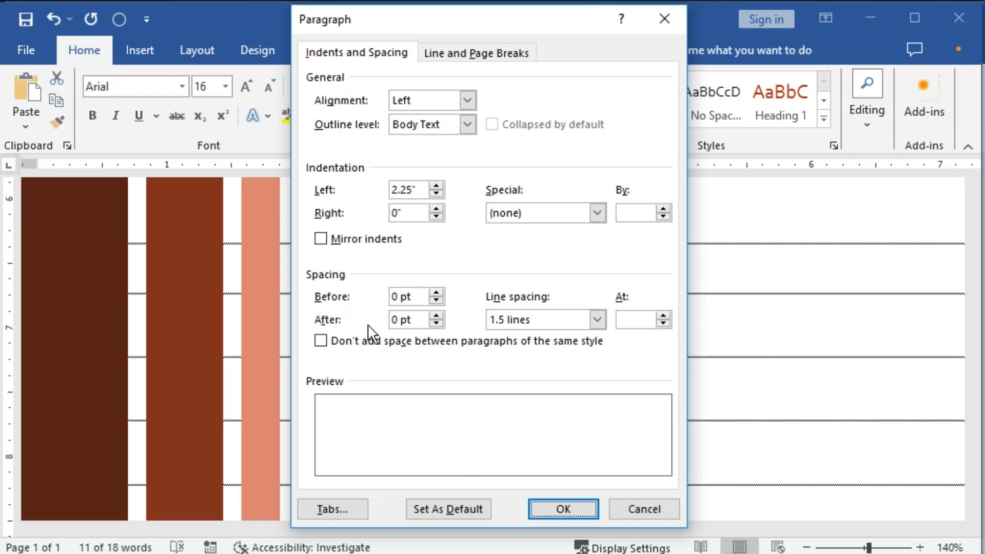
{"action": "key", "text": "Return"}
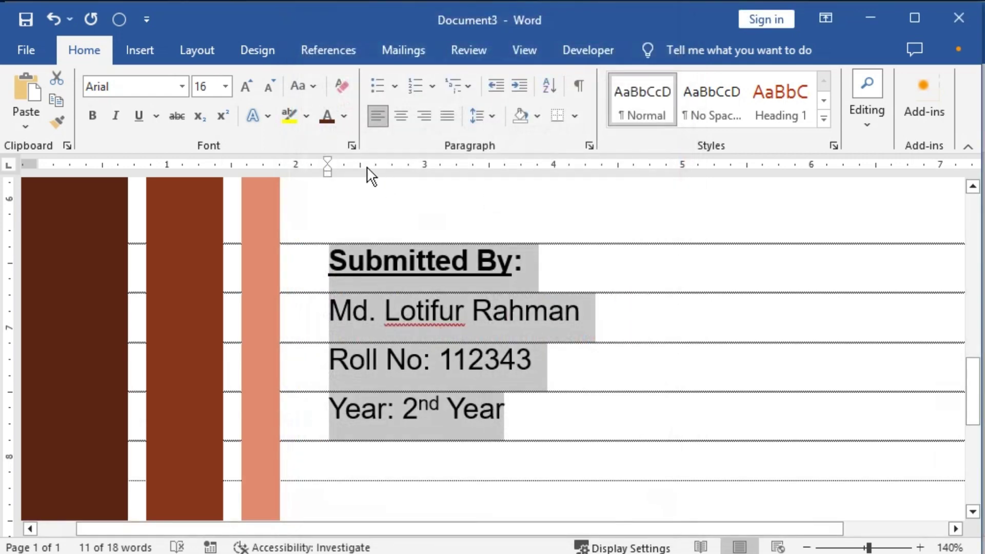
Step: Indent the Submitted By block further right, to about 3 inches
{"action": "mouse_move", "coordinate": [326, 165]}
{"action": "left_mouse_down"}
{"action": "mouse_move", "coordinate": [345, 182]}
{"action": "mouse_move", "coordinate": [424, 186]}
{"action": "left_mouse_up"}
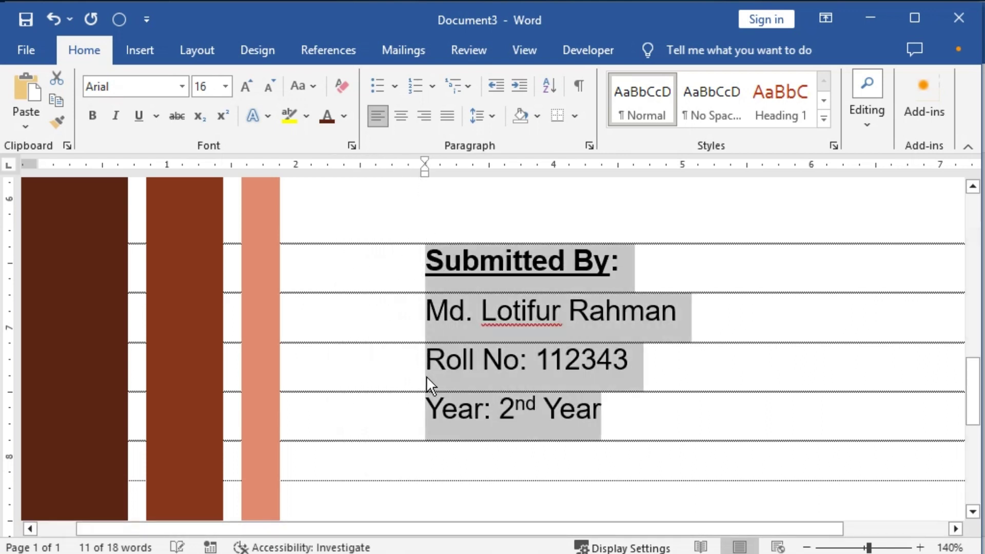
{"action": "scroll", "coordinate": [459, 389], "scroll_direction": "down", "scroll_amount": 6}
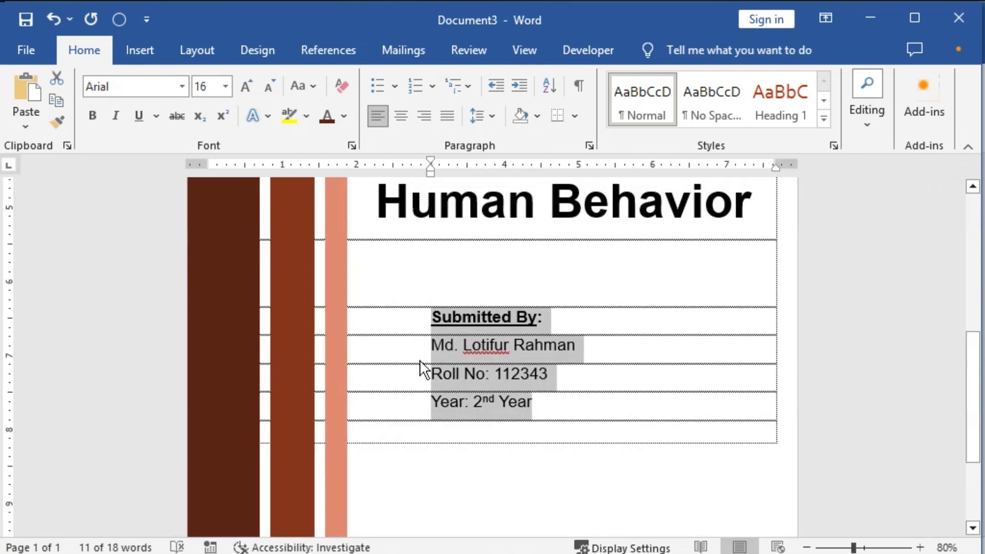
{"action": "scroll", "coordinate": [611, 364], "scroll_direction": "down", "scroll_amount": 3}
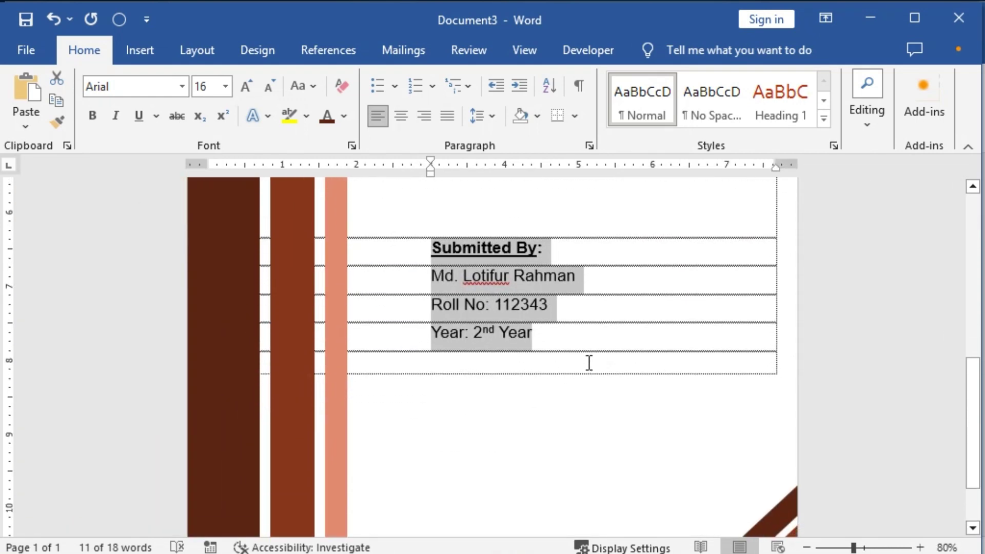
Step: Copy the 'Submitted By' heading and first detail line to below the year line
{"action": "left_click", "coordinate": [589, 362]}
{"action": "left_click", "coordinate": [555, 336]}
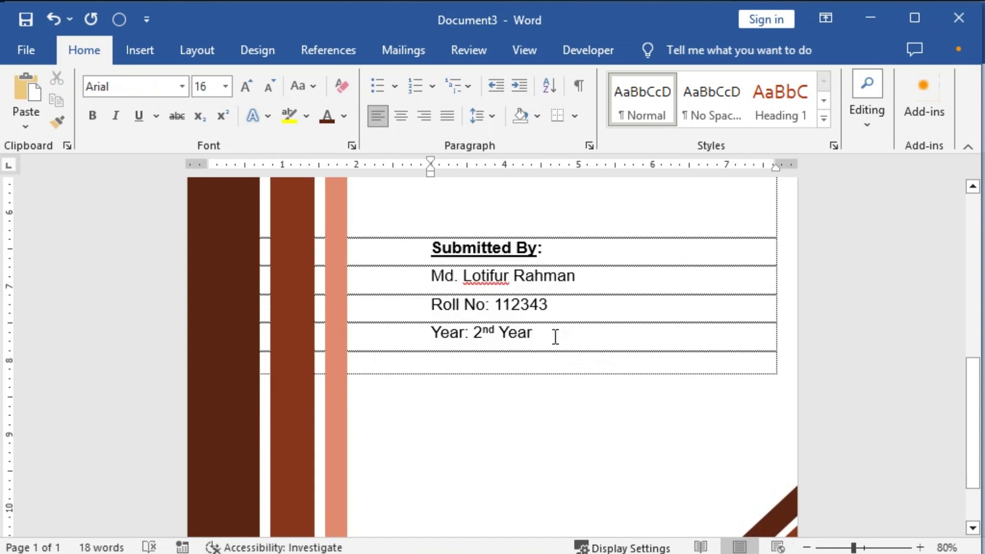
{"action": "left_click_drag", "start_coordinate": [455, 259], "coordinate": [550, 333]}
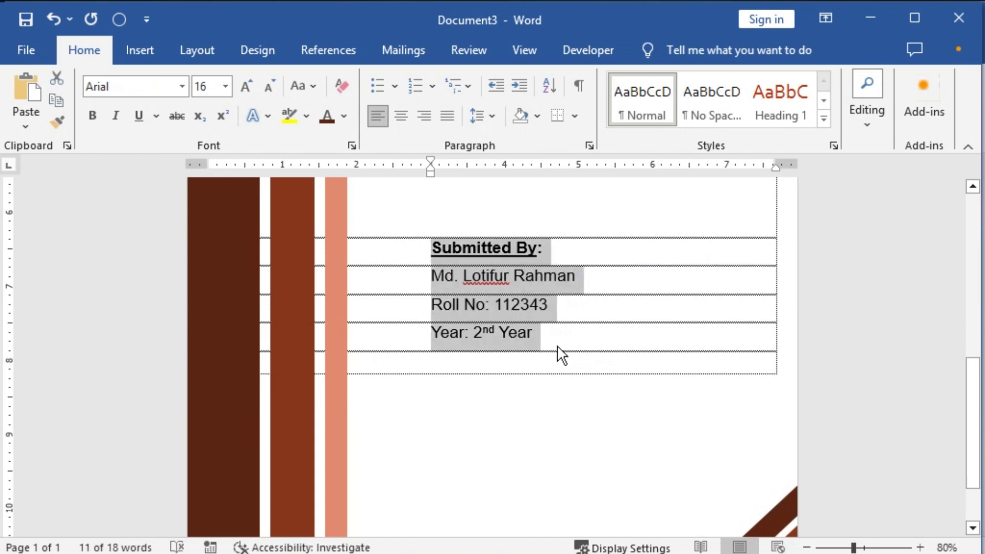
{"action": "left_click", "coordinate": [556, 345]}
{"action": "left_click_drag", "start_coordinate": [454, 260], "coordinate": [471, 285]}
{"action": "key", "text": "ctrl+c"}
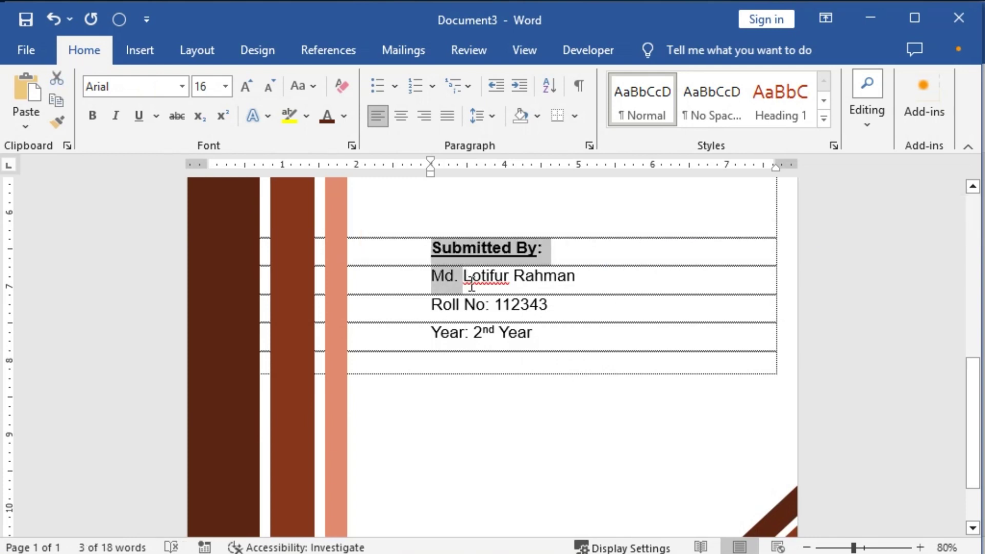
{"action": "left_click", "coordinate": [548, 331]}
{"action": "key", "text": "Return"}
{"action": "key", "text": "Return"}
{"action": "key", "text": "Return"}
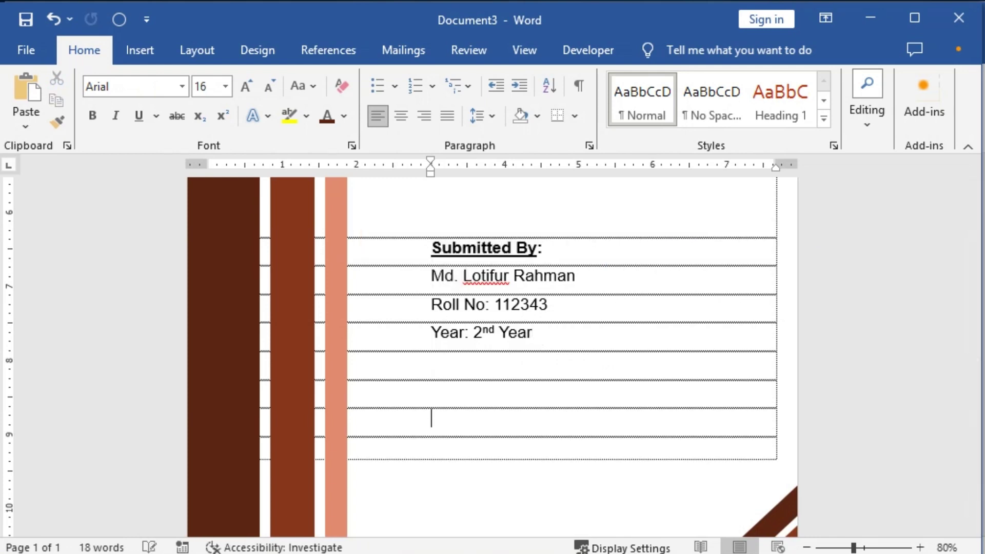
{"action": "key", "text": "ctrl+v"}
Step: Change the copied heading to 'Submitted To:' and enter the teacher's name beneath it
{"action": "key", "text": "End"}
{"action": "key", "text": "Left"}
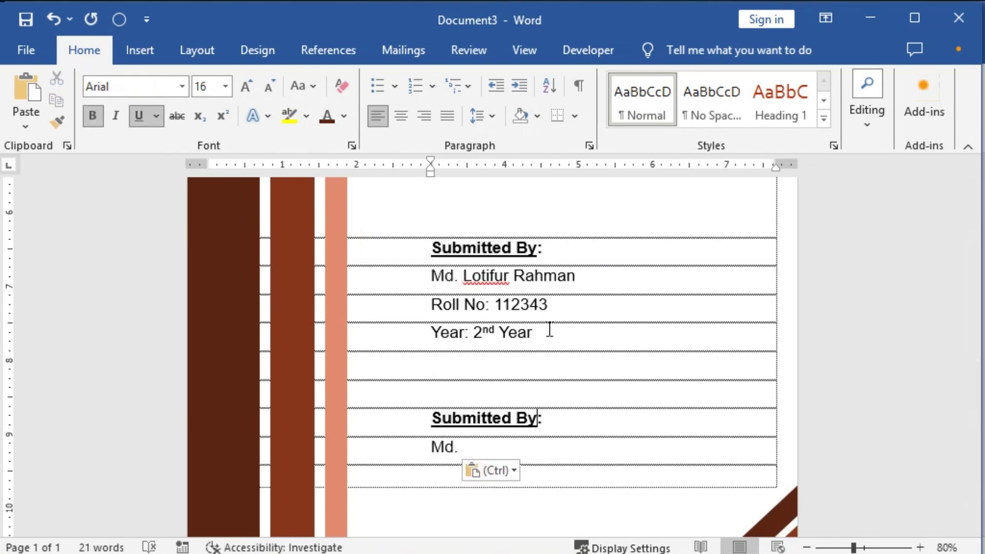
{"action": "key", "text": "ctrl+shift+Left"}
{"action": "type", "text": "To"}
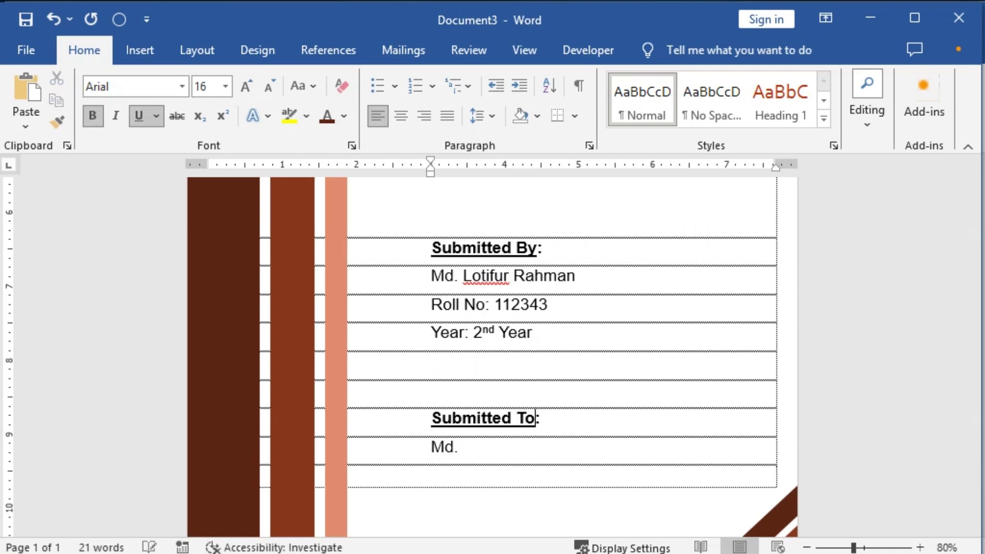
{"action": "key", "text": "Down"}
{"action": "key", "text": "shift+Left"}
{"action": "key", "text": "shift+Left"}
{"action": "key", "text": "shift+Left"}
{"action": "key", "text": "shift+Left"}
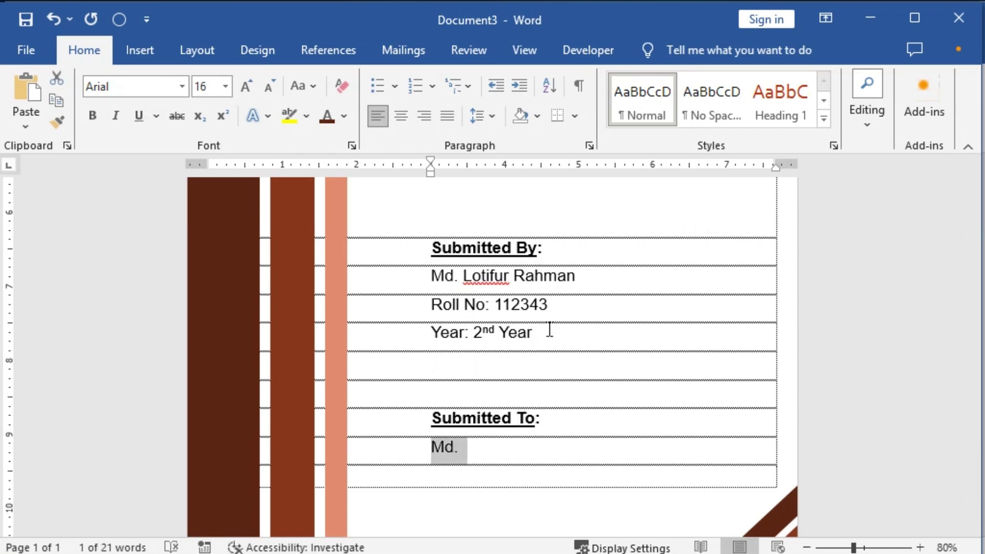
{"action": "key", "text": "BackSpace"}
{"action": "key", "text": "BackSpace"}
{"action": "type", "text": "Md."}
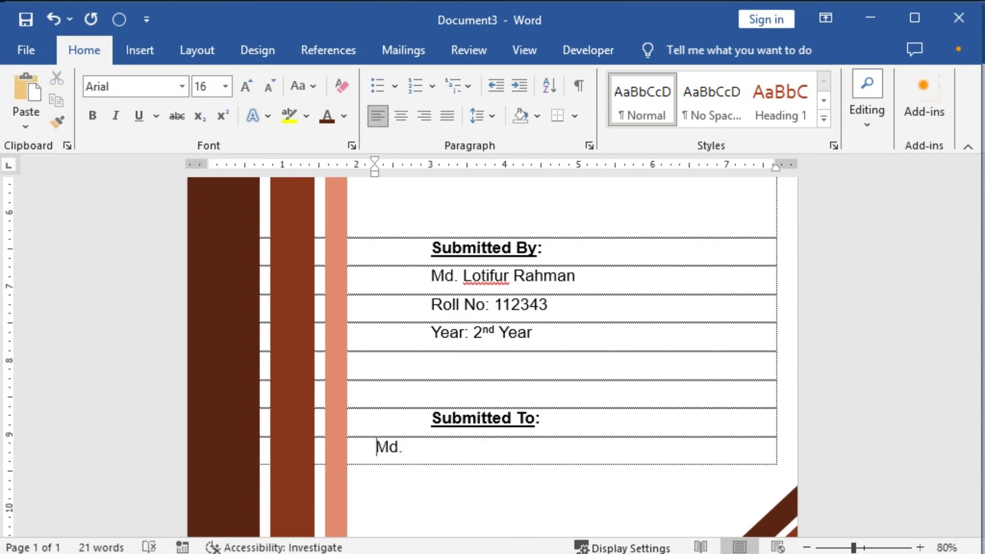
{"action": "key", "text": "Tab"}
{"action": "key", "text": "Tab"}
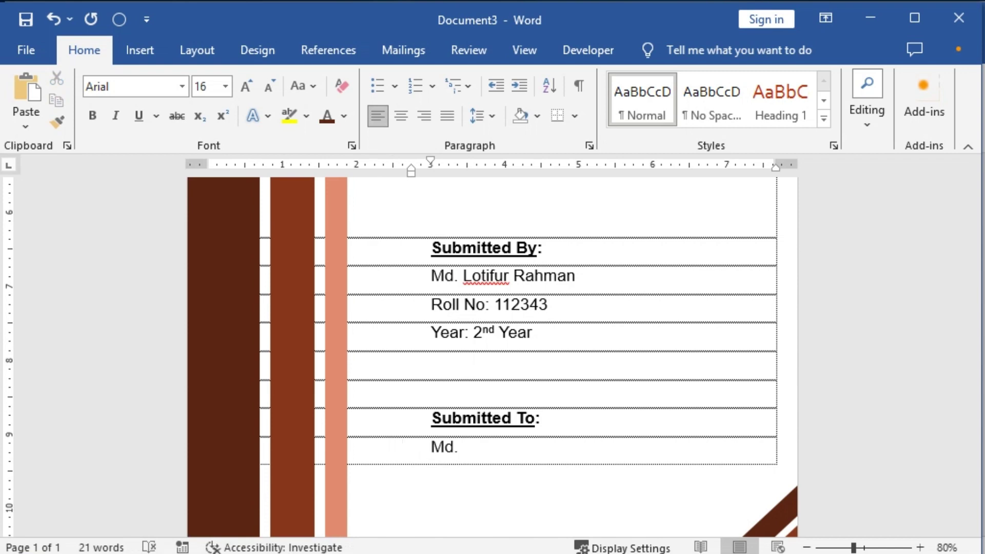
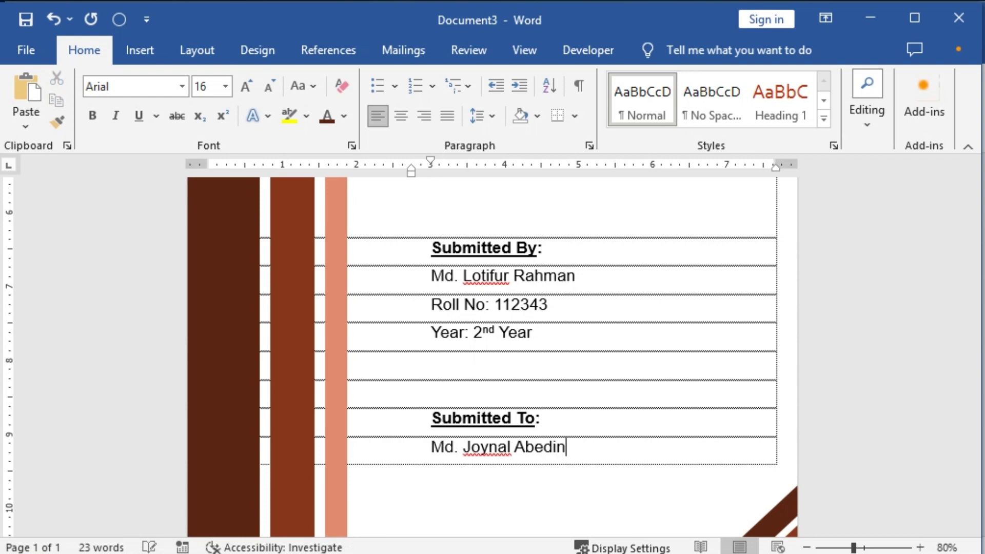
Step: Add 'Assistant Professor' and 'Mipr Bangla College' lines under the teacher's name
{"action": "key", "text": "Return"}
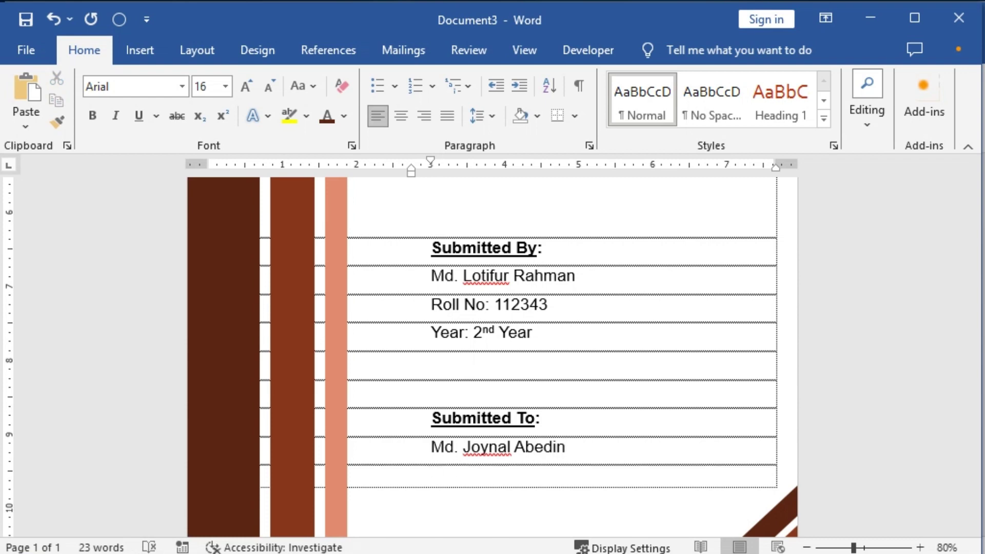
{"action": "type", "text": "A"}
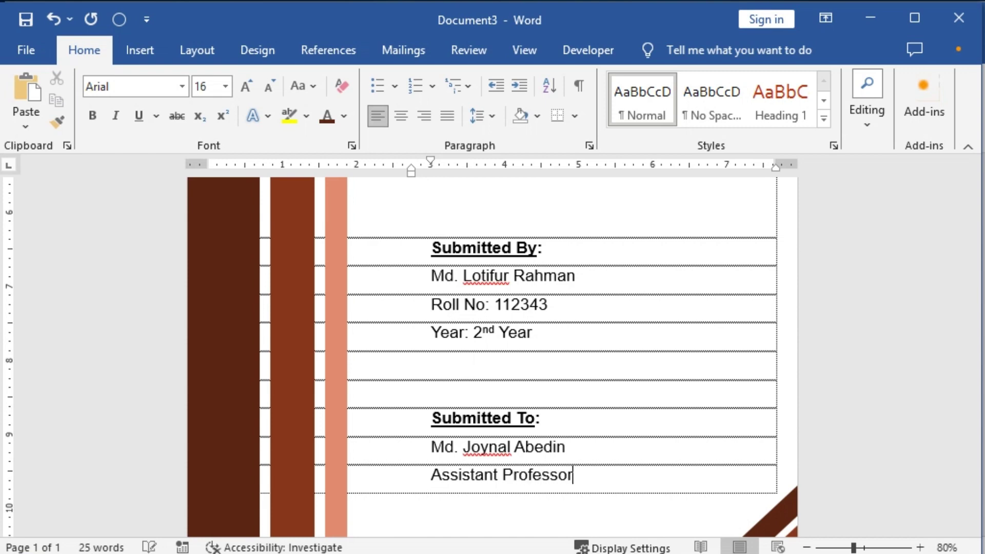
{"action": "type", "text": "ssistant Professor"}
{"action": "key", "text": "Return"}
{"action": "type", "text": "Mipr"}
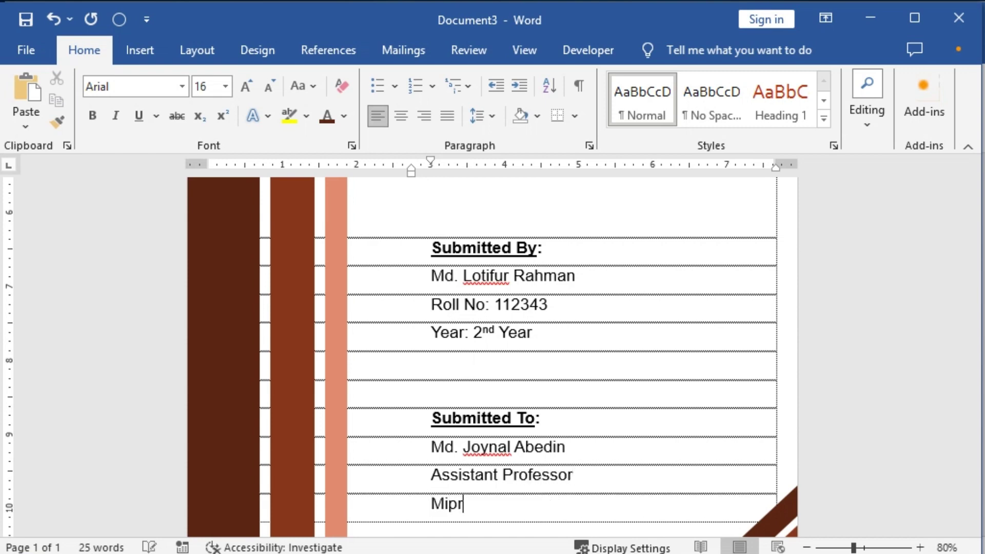
{"action": "type", "text": " Bangla Colleg"}
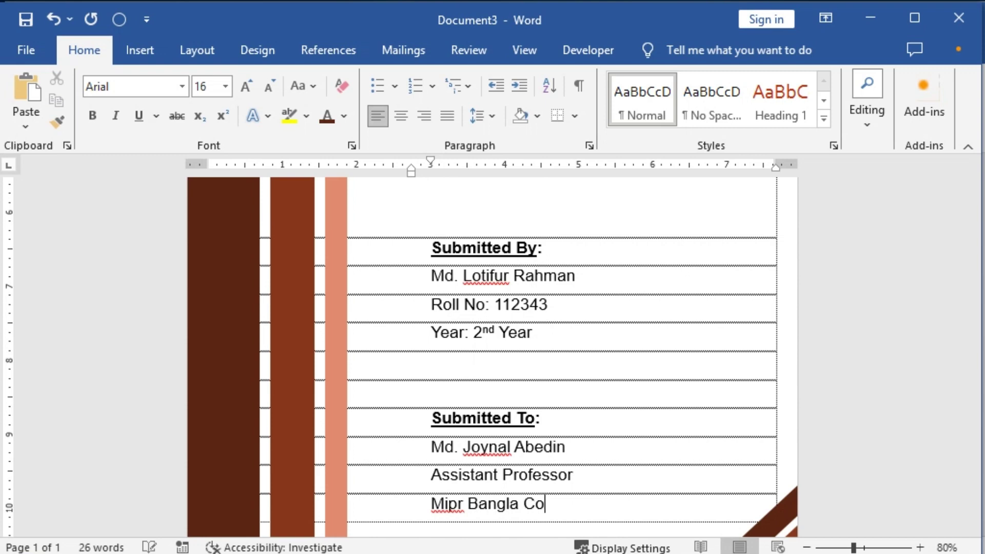
{"action": "key", "text": "Up"}
{"action": "key", "text": "Up"}
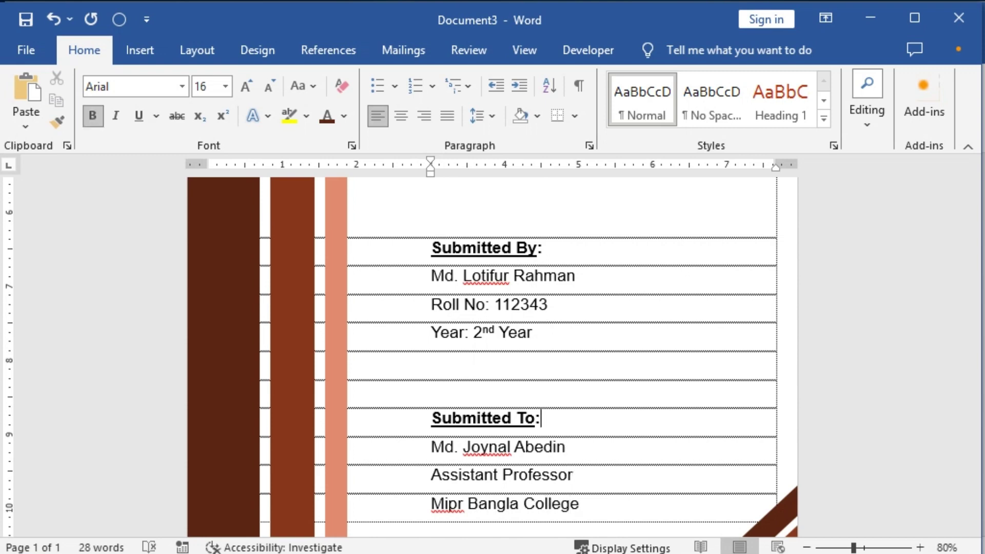
{"action": "key", "text": "Up"}
{"action": "key", "text": "Down"}
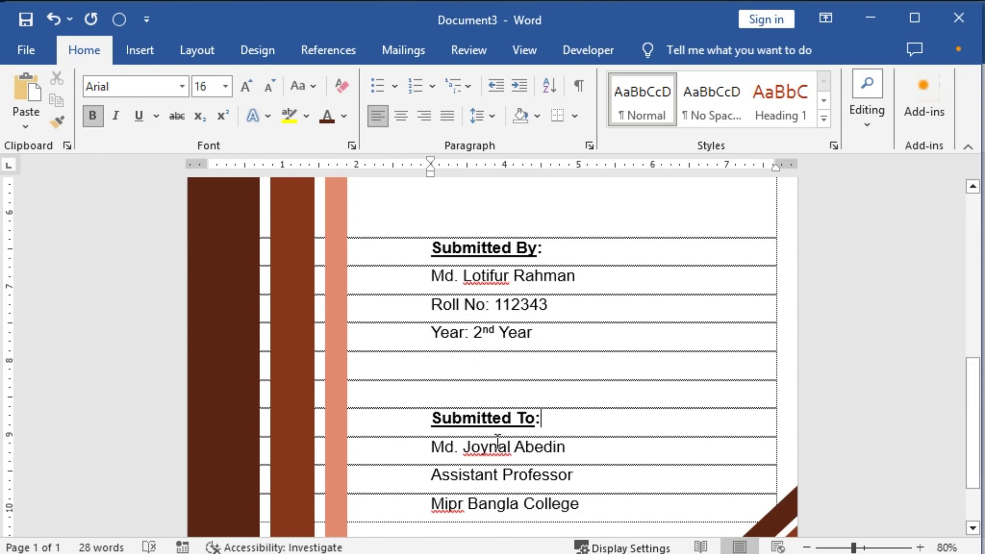
Step: Indent the Submitted To lines to about 4.25 inches, aligning the details under the heading
{"action": "left_click_drag", "start_coordinate": [431, 415], "coordinate": [579, 505]}
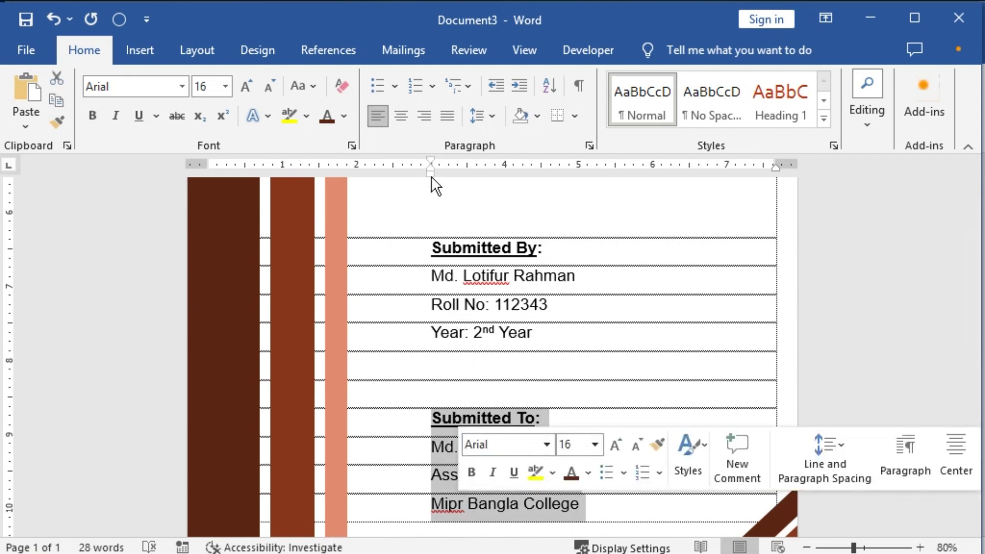
{"action": "mouse_move", "coordinate": [433, 175]}
{"action": "left_mouse_down"}
{"action": "mouse_move", "coordinate": [543, 198]}
{"action": "mouse_move", "coordinate": [524, 198]}
{"action": "left_mouse_up"}
{"action": "left_click", "coordinate": [533, 447]}
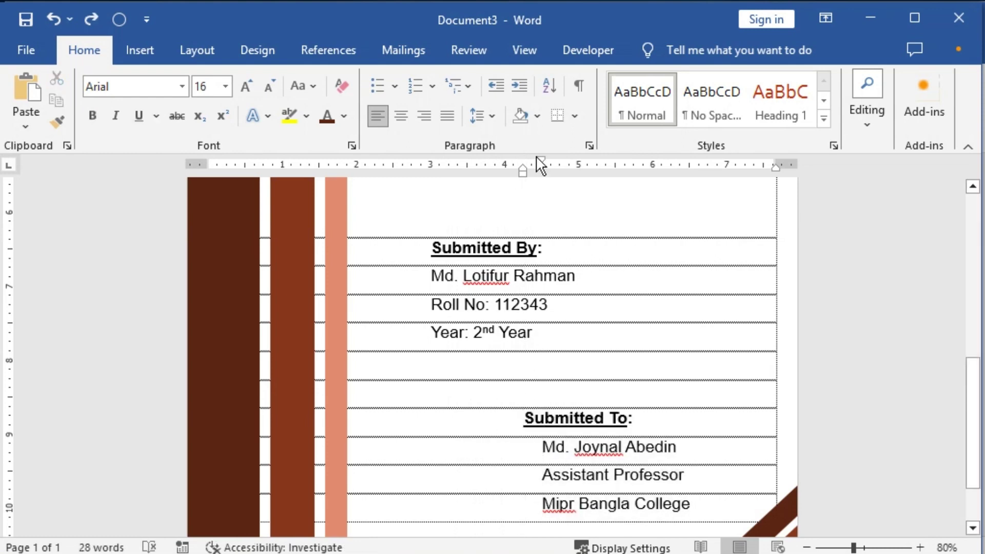
{"action": "left_click", "coordinate": [575, 415]}
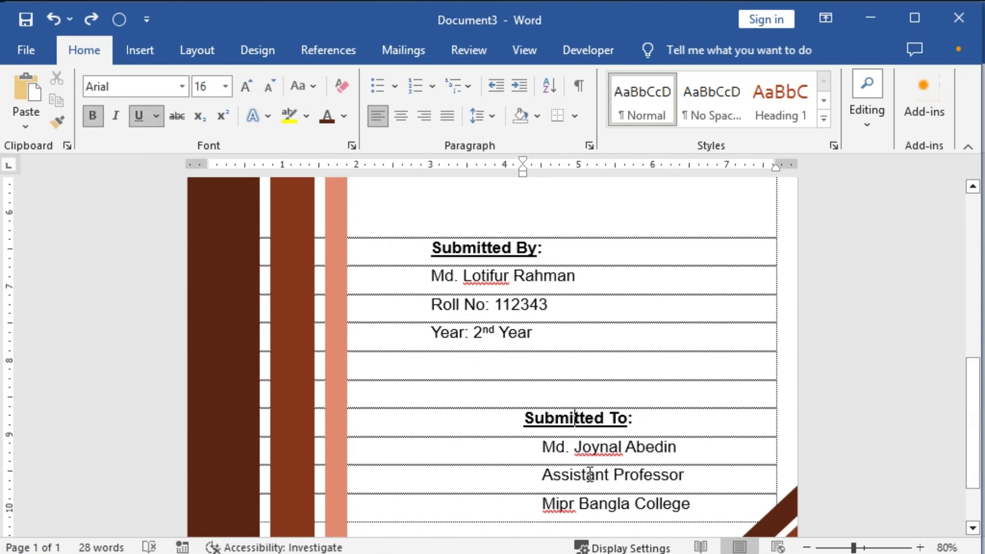
{"action": "left_click", "coordinate": [591, 505], "text": "shift"}
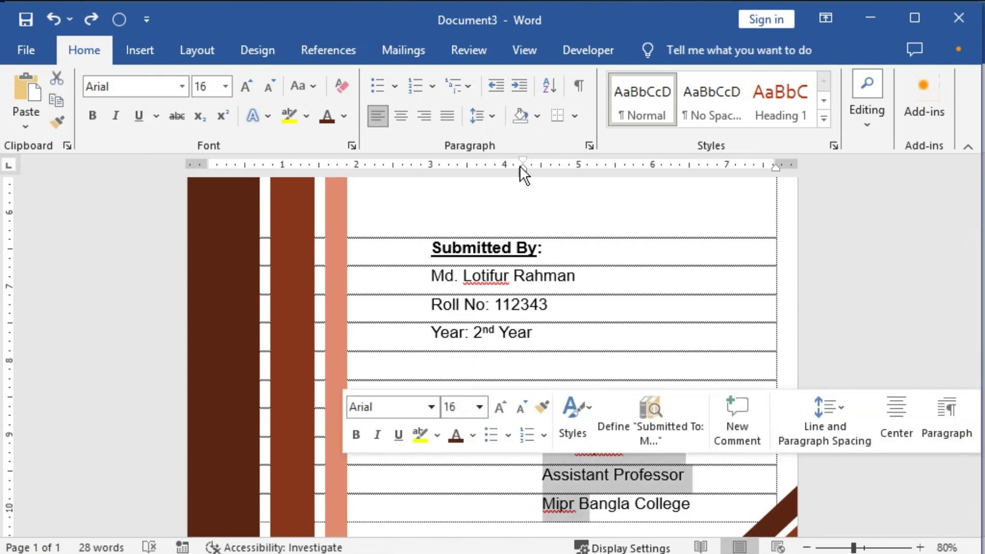
{"action": "left_click_drag", "start_coordinate": [525, 173], "coordinate": [529, 173]}
{"action": "left_click", "coordinate": [569, 445]}
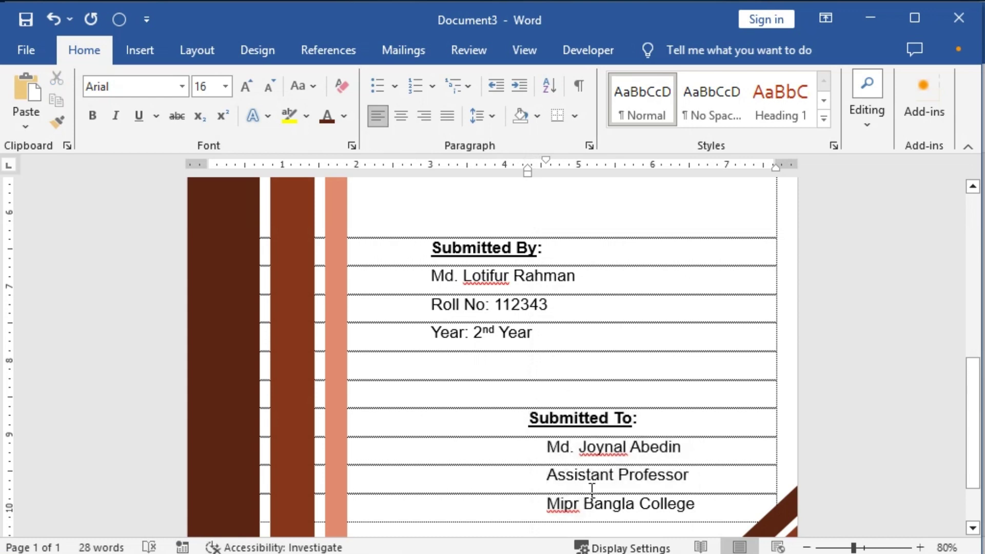
{"action": "left_click", "coordinate": [591, 491], "text": "shift"}
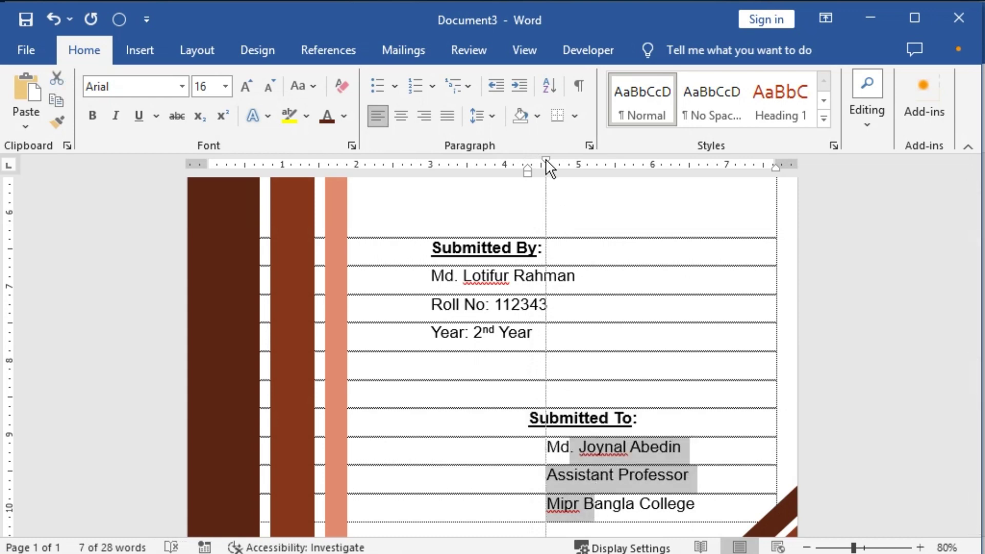
{"action": "left_click_drag", "start_coordinate": [546, 160], "coordinate": [528, 163]}
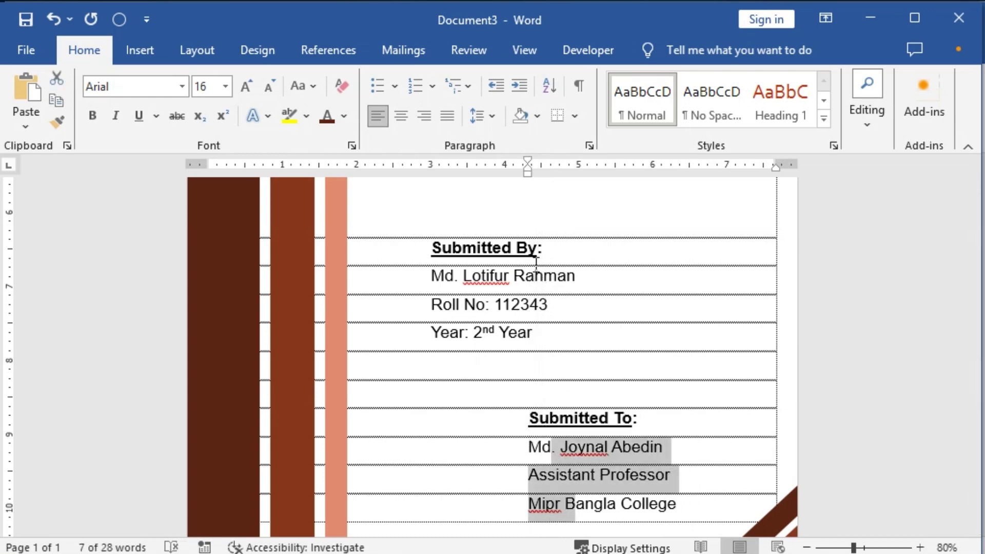
{"action": "left_click", "coordinate": [560, 417]}
Step: Delete and re-add the empty row between Human Behavior and Submitted By
{"action": "scroll", "coordinate": [619, 458], "scroll_direction": "down", "scroll_amount": 2}
{"action": "left_click", "coordinate": [664, 444]}
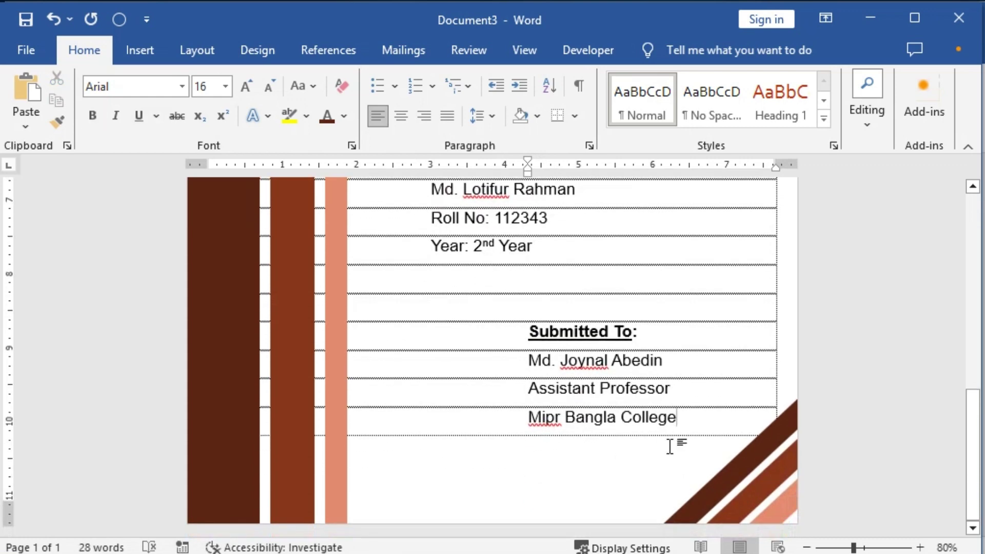
{"action": "scroll", "coordinate": [636, 457], "scroll_direction": "down", "scroll_amount": 3, "text": "ctrl"}
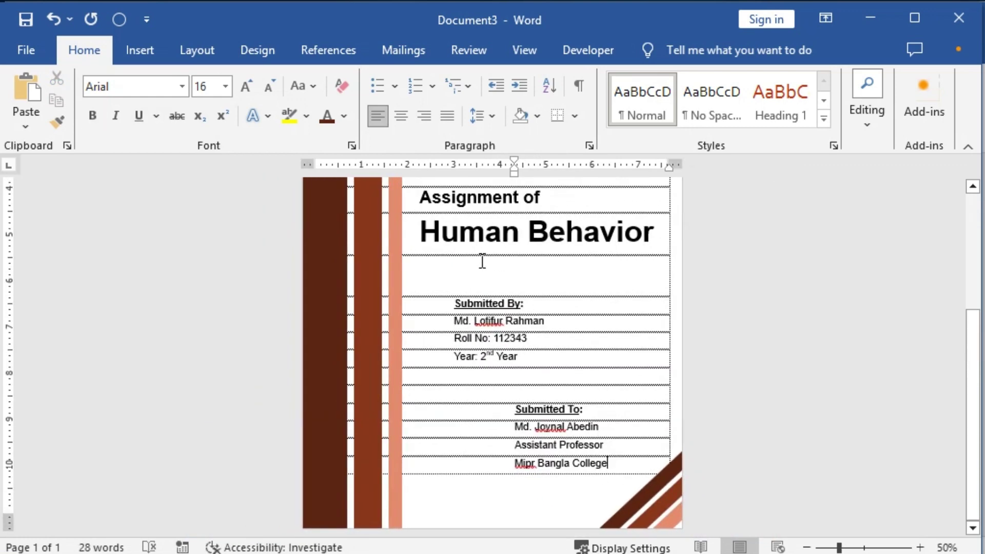
{"action": "left_click", "coordinate": [480, 262]}
{"action": "key", "text": "Delete"}
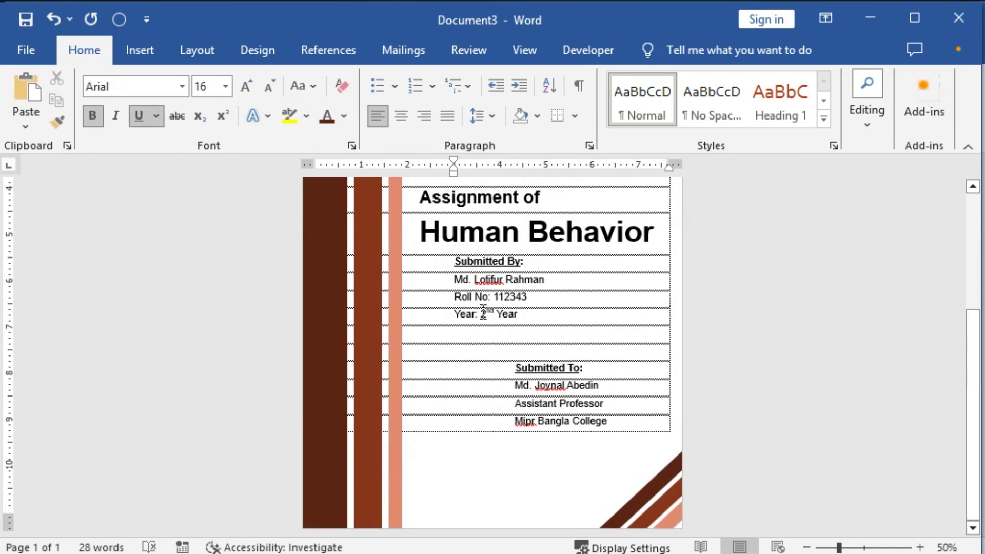
{"action": "key", "text": "Return"}
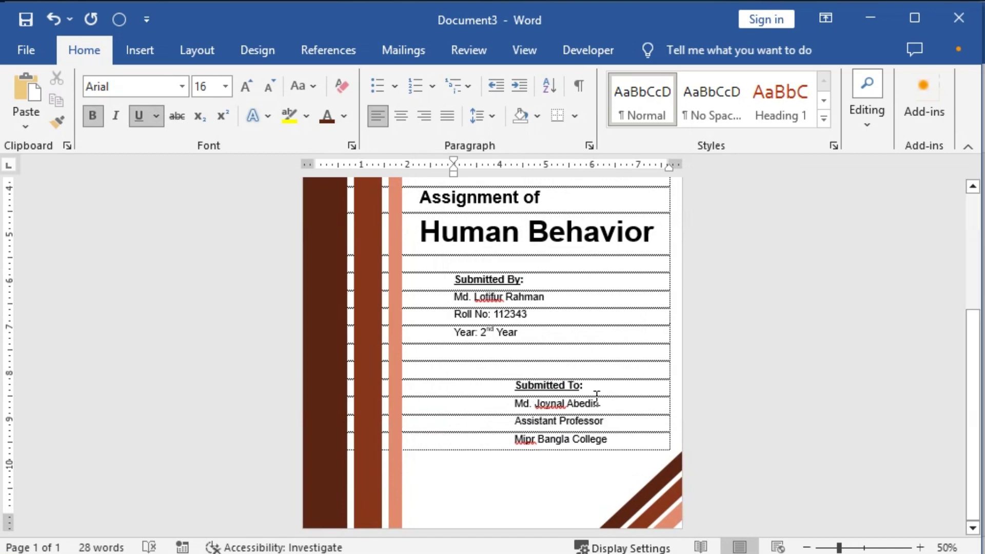
Step: Turn off Show text boundaries in Word's Advanced options so the dotted outlines disappear
{"action": "left_click", "coordinate": [23, 51]}
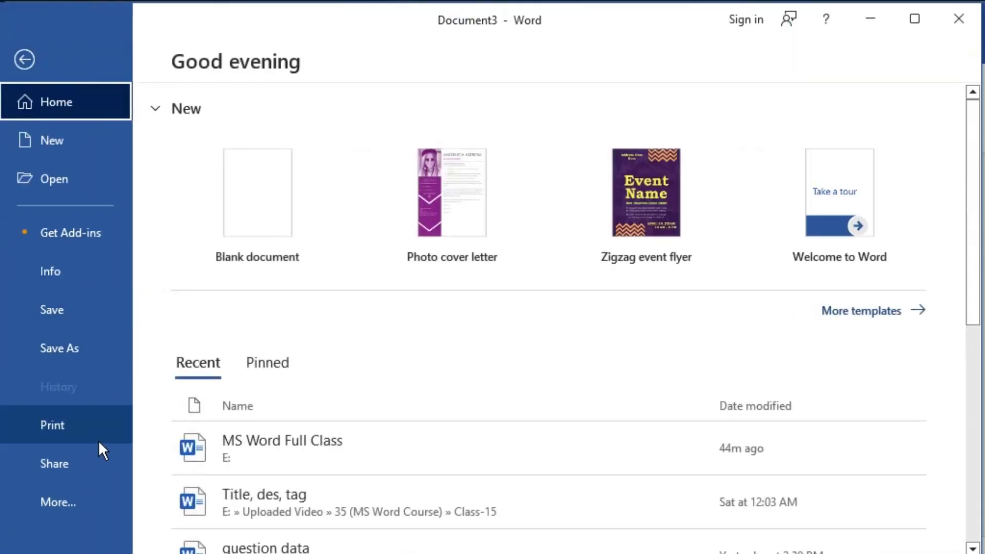
{"action": "left_click", "coordinate": [78, 497]}
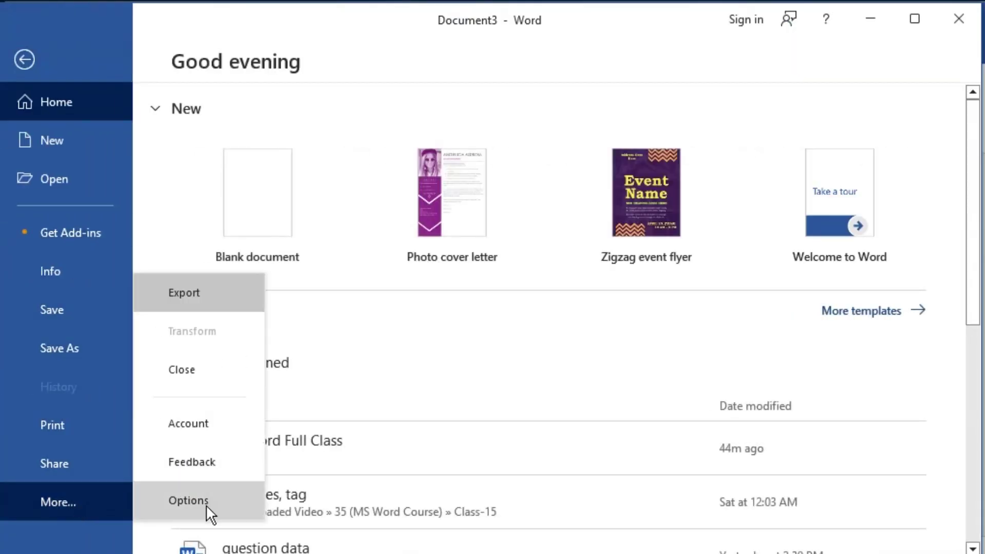
{"action": "left_click", "coordinate": [206, 503]}
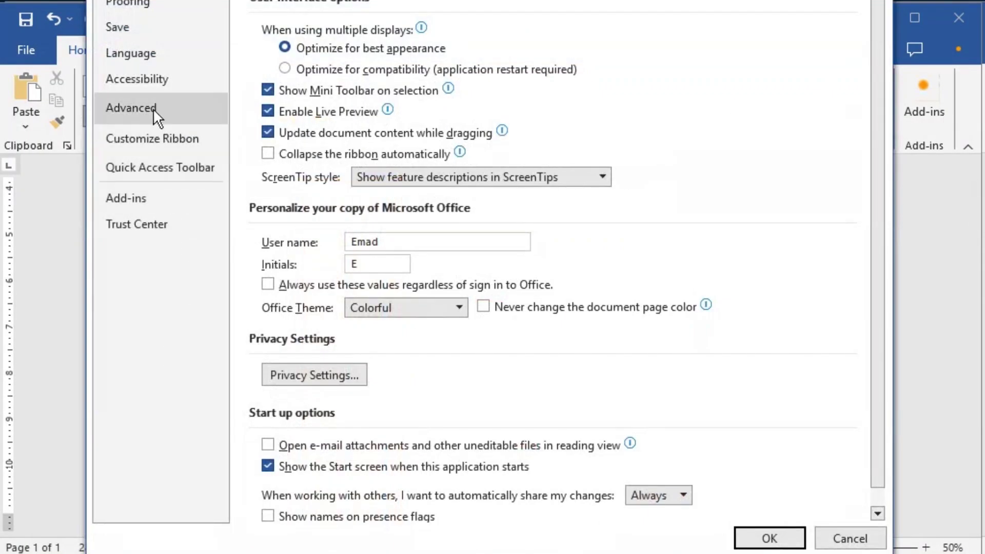
{"action": "left_click", "coordinate": [153, 109]}
{"action": "scroll", "coordinate": [429, 408], "scroll_direction": "down", "scroll_amount": 5}
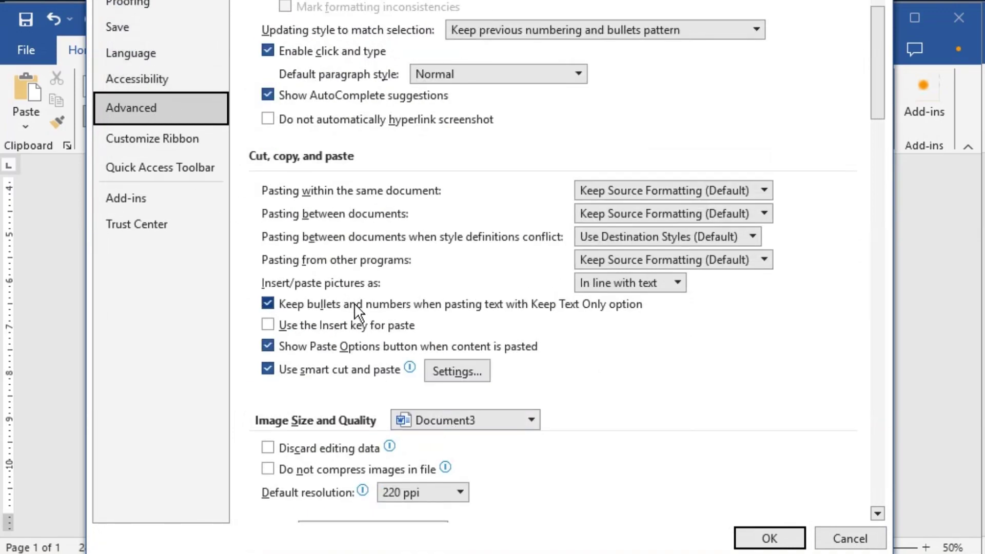
{"action": "scroll", "coordinate": [376, 395], "scroll_direction": "down", "scroll_amount": 4}
{"action": "scroll", "coordinate": [378, 394], "scroll_direction": "down", "scroll_amount": 2}
{"action": "left_click", "coordinate": [267, 405]}
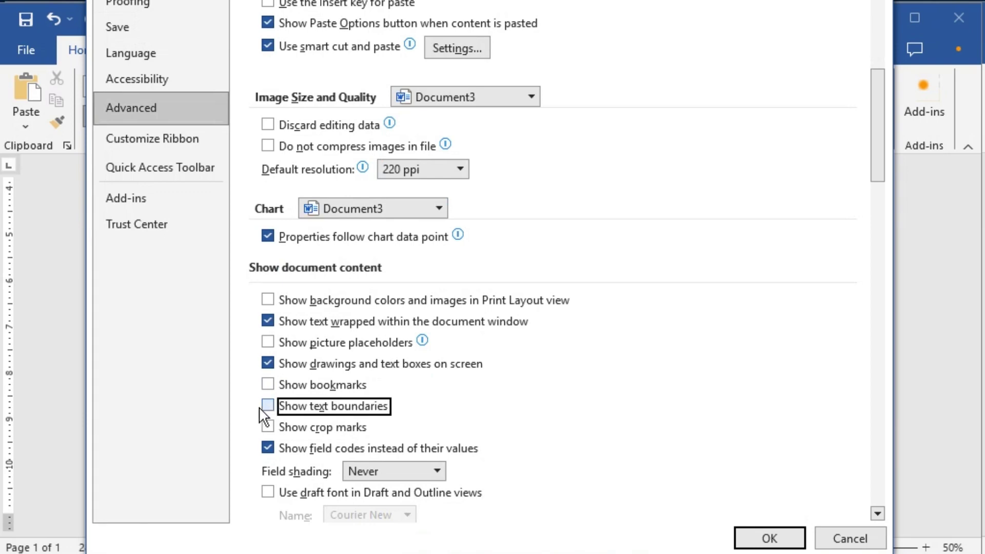
{"action": "left_click", "coordinate": [769, 534]}
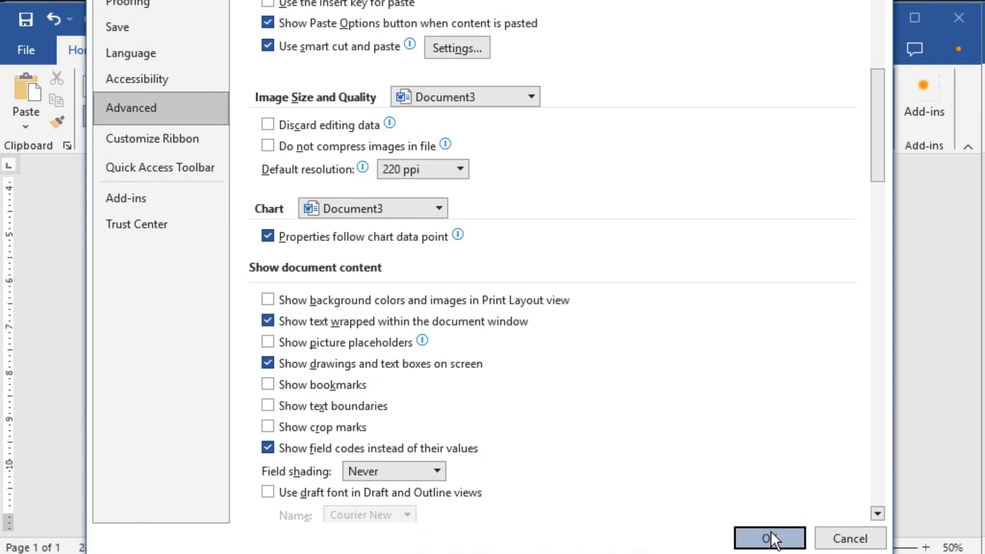
Step: Review the cleaned-up cover page, then open the Shapes gallery from the Insert ribbon
{"action": "scroll", "coordinate": [611, 432], "scroll_direction": "up", "scroll_amount": 2}
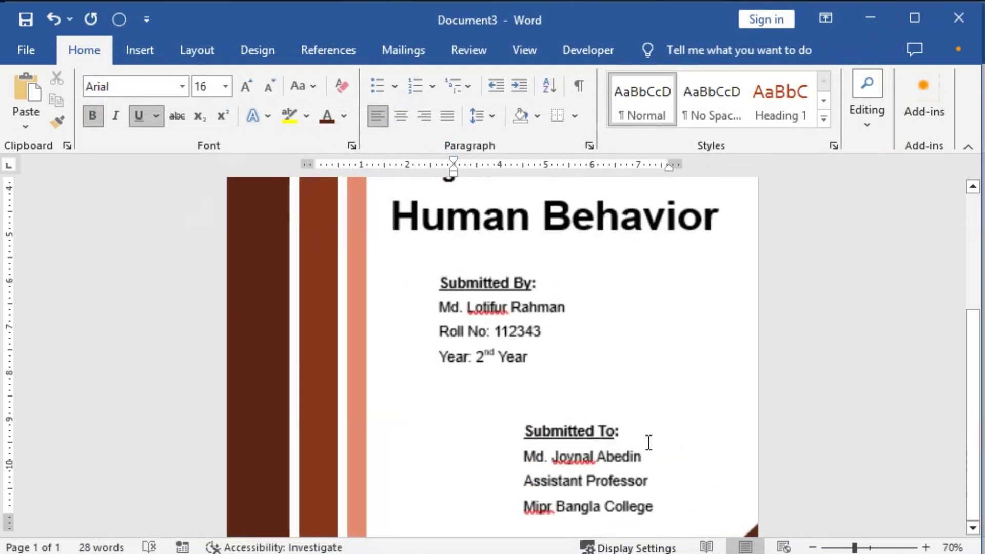
{"action": "scroll", "coordinate": [651, 436], "scroll_direction": "down", "scroll_amount": 2}
{"action": "scroll", "coordinate": [649, 452], "scroll_direction": "up", "scroll_amount": 3}
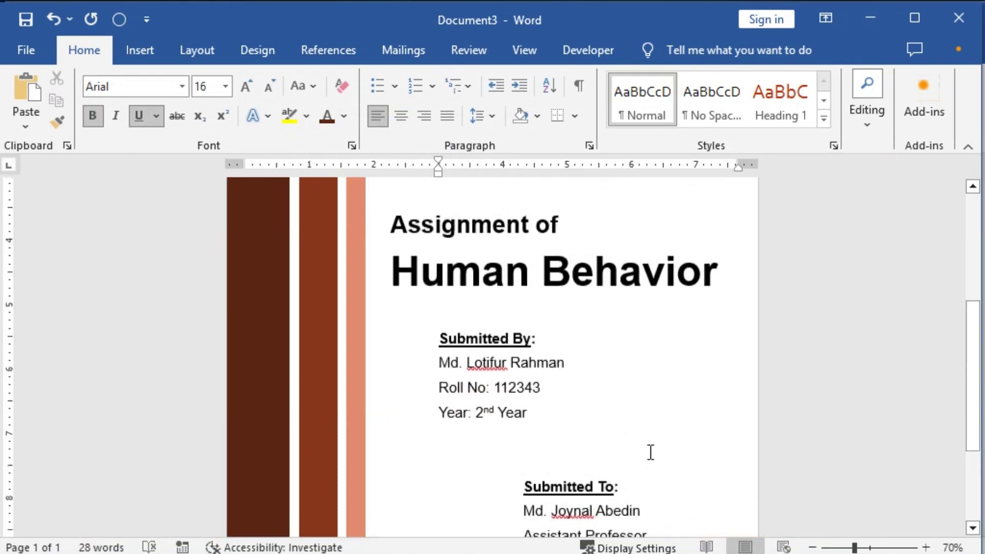
{"action": "scroll", "coordinate": [648, 451], "scroll_direction": "down", "scroll_amount": 1}
{"action": "scroll", "coordinate": [590, 386], "scroll_direction": "down", "scroll_amount": 2}
{"action": "scroll", "coordinate": [624, 386], "scroll_direction": "up", "scroll_amount": 1}
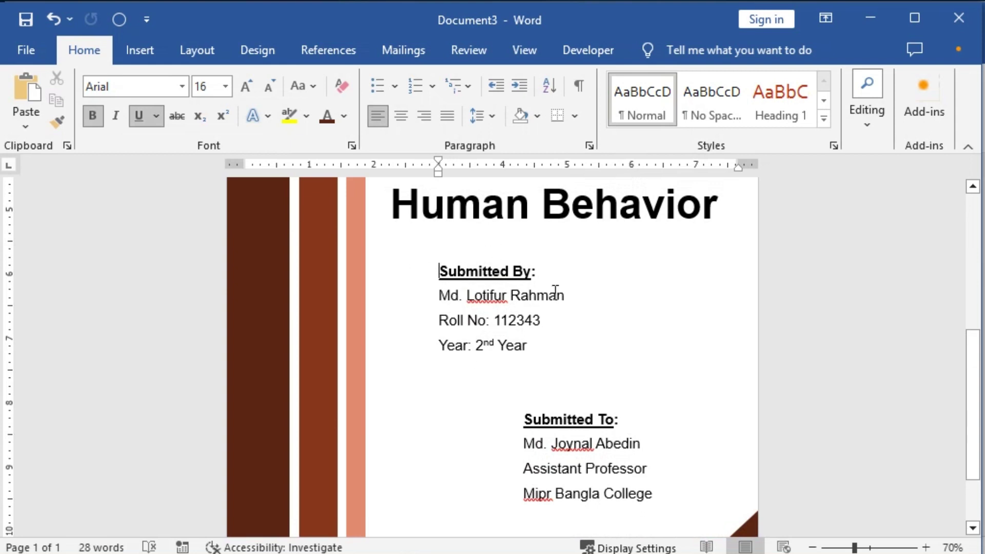
{"action": "left_click", "coordinate": [197, 51]}
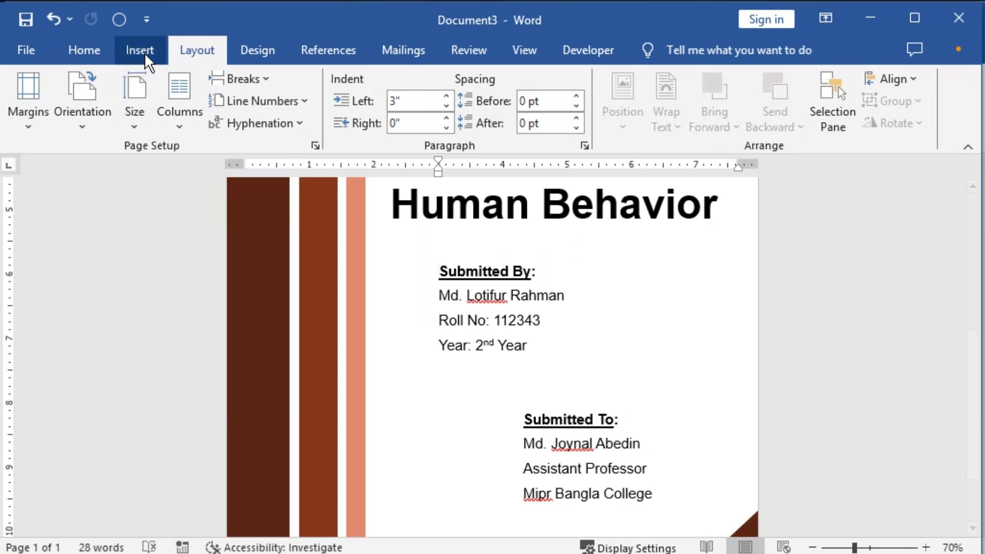
{"action": "left_click", "coordinate": [139, 51]}
{"action": "left_click", "coordinate": [288, 78]}
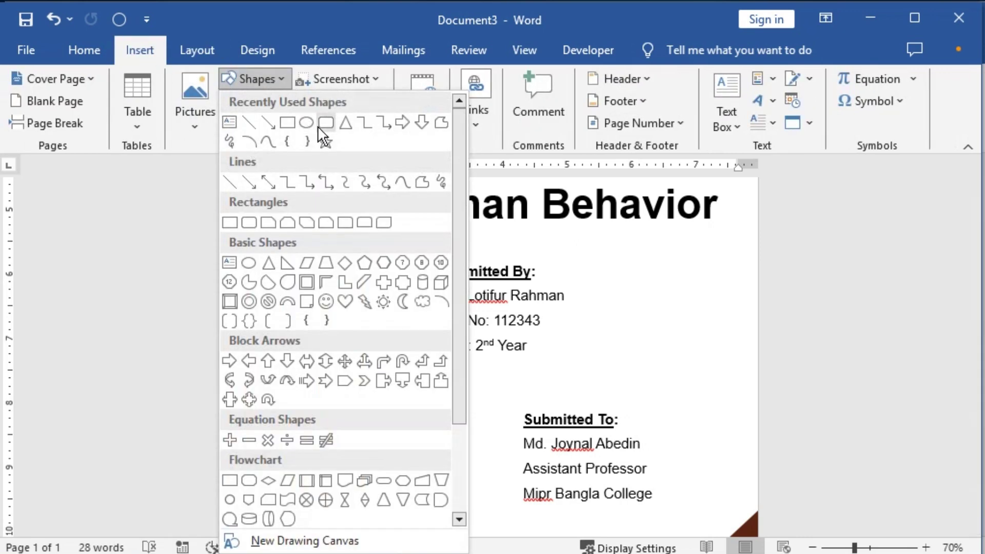
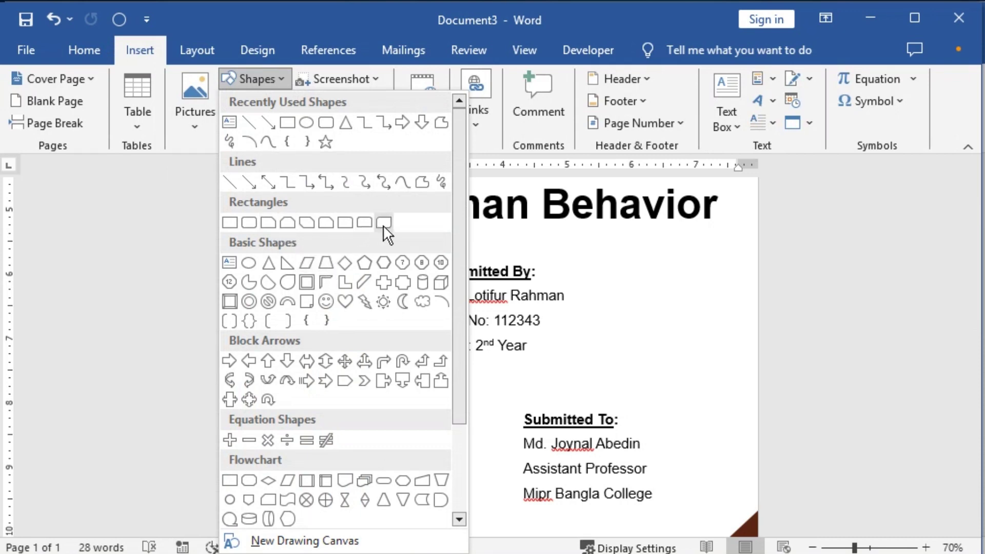
Step: Draw a Round Single Corner Rectangle over the Submitted By details and give it No Fill
{"action": "left_click", "coordinate": [345, 224]}
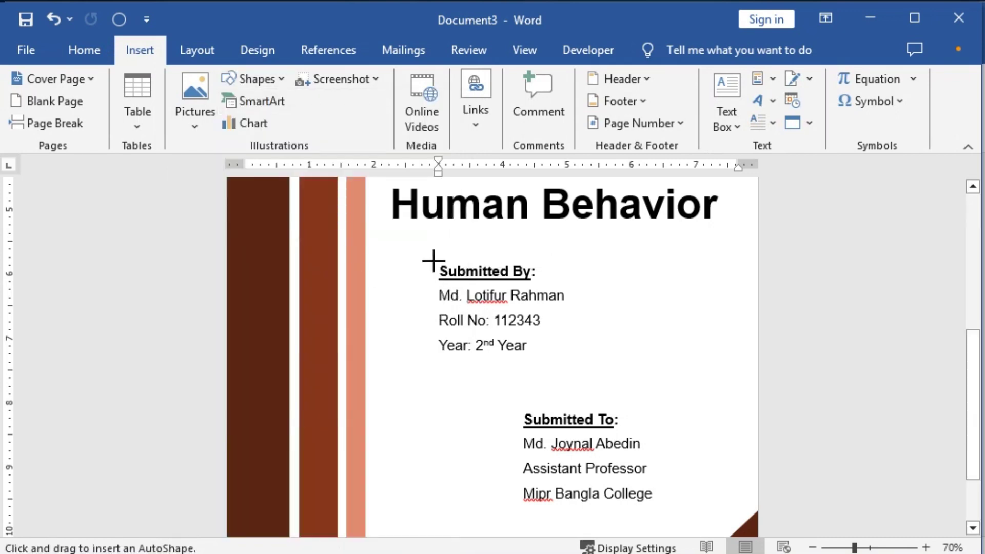
{"action": "left_click_drag", "start_coordinate": [424, 251], "coordinate": [624, 370]}
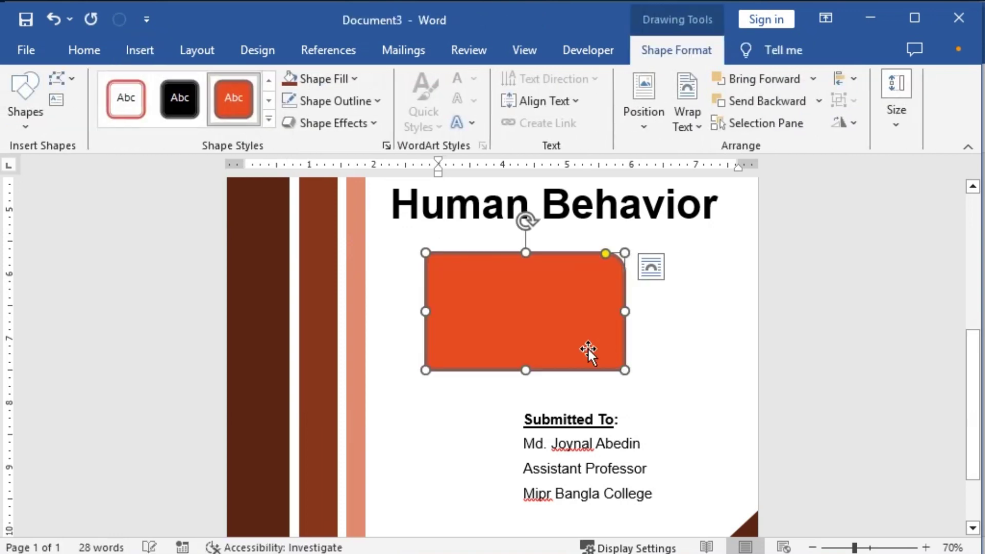
{"action": "left_click", "coordinate": [356, 78]}
{"action": "left_click", "coordinate": [333, 293]}
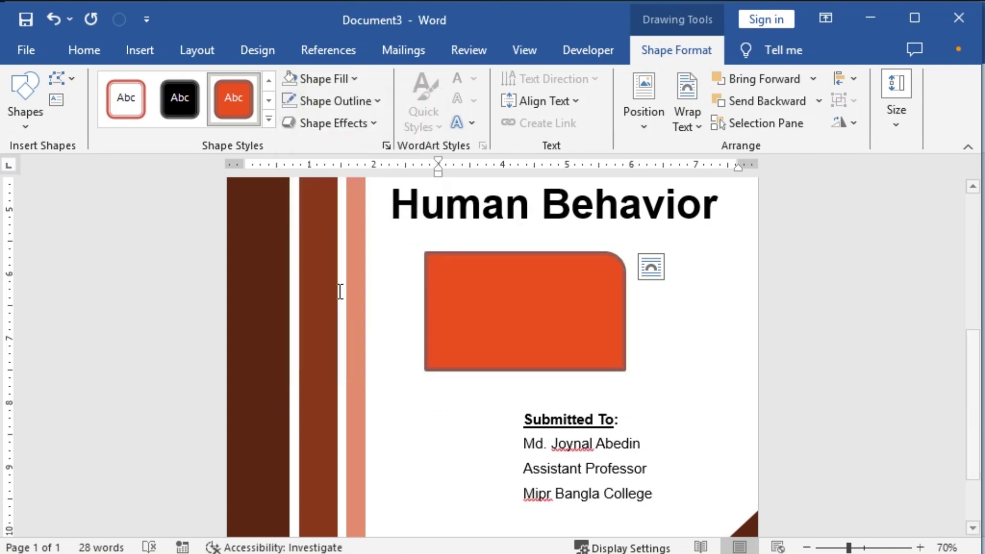
Step: Give the box a 1 pt outline with a single-line compound type
{"action": "left_click", "coordinate": [380, 101]}
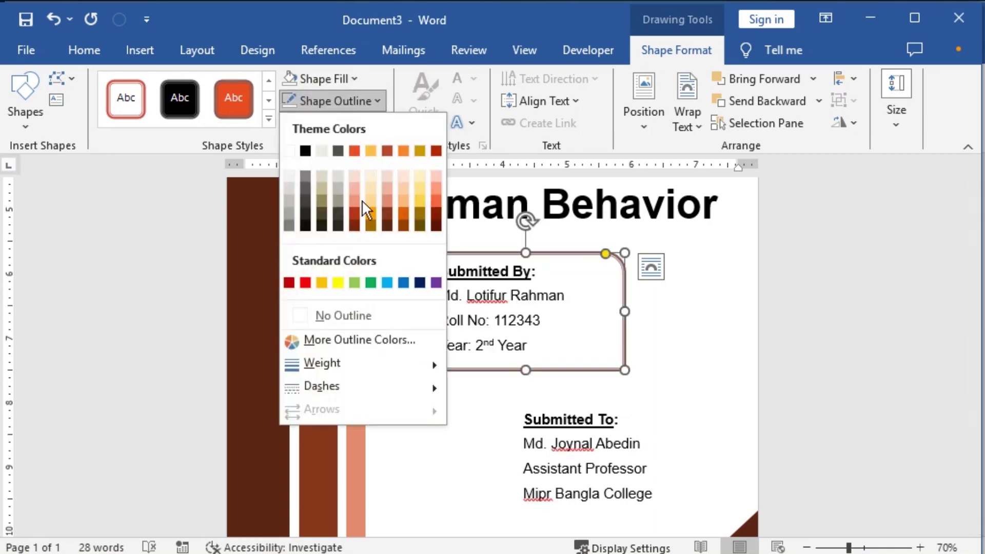
{"action": "mouse_move", "coordinate": [361, 364]}
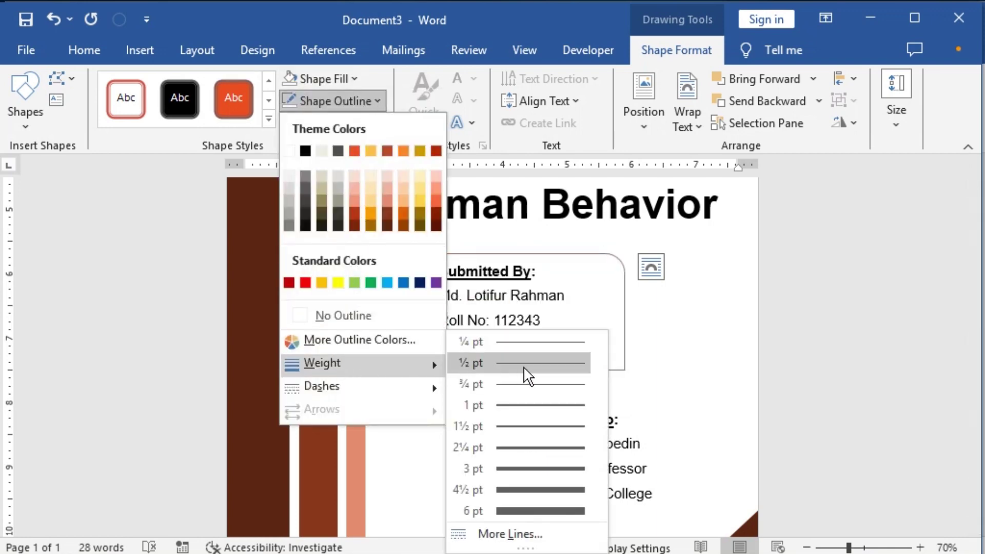
{"action": "left_click", "coordinate": [531, 399]}
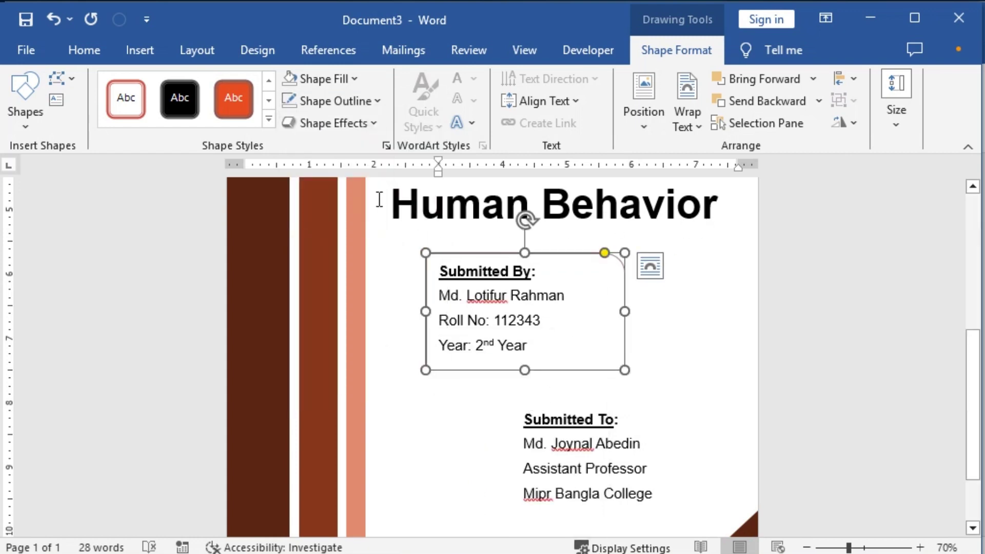
{"action": "left_click", "coordinate": [375, 101]}
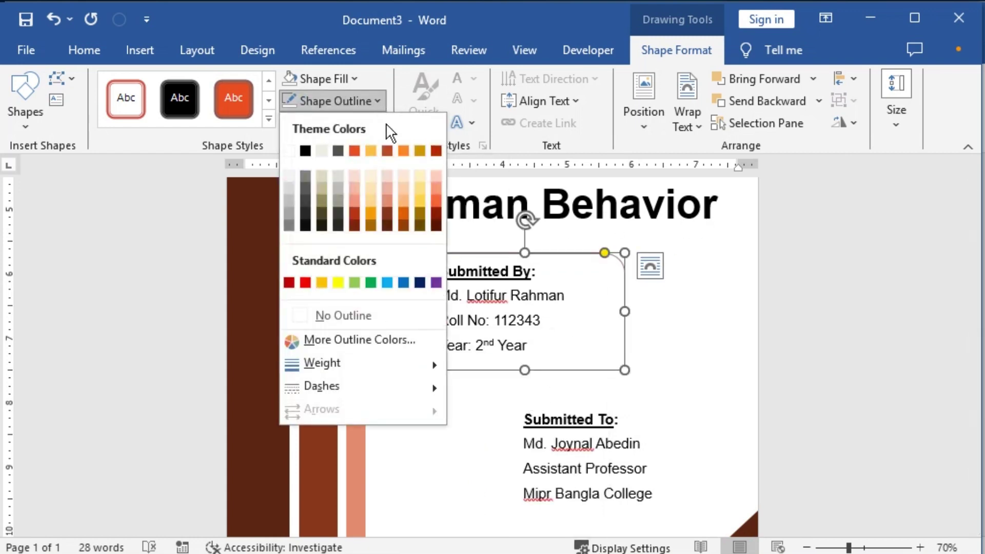
{"action": "mouse_move", "coordinate": [425, 364]}
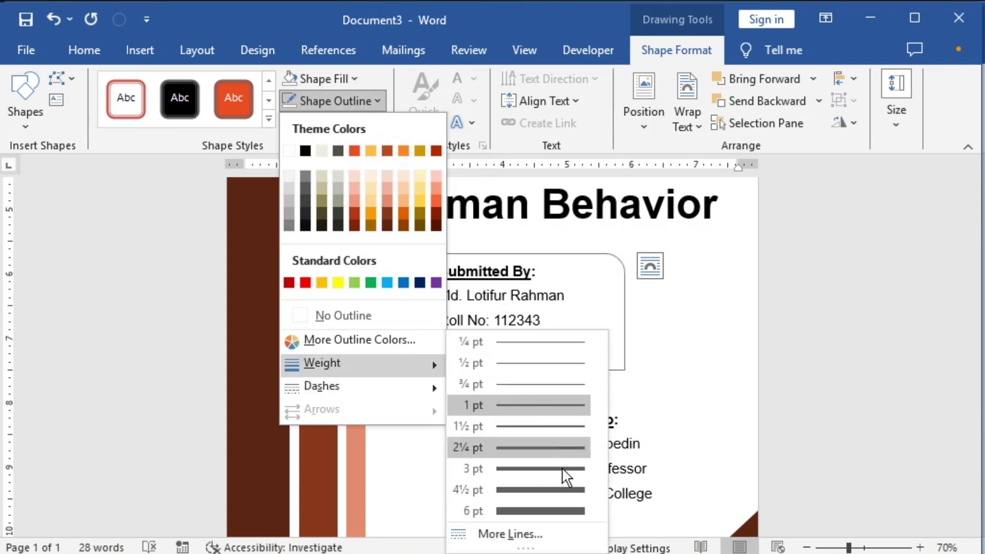
{"action": "left_click", "coordinate": [537, 532]}
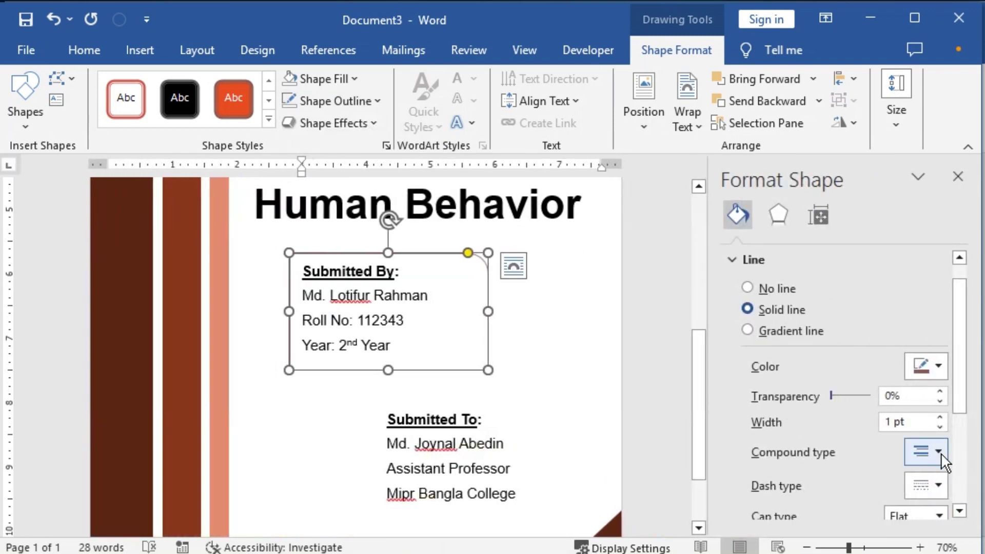
{"action": "left_click", "coordinate": [941, 454]}
{"action": "left_click", "coordinate": [940, 349]}
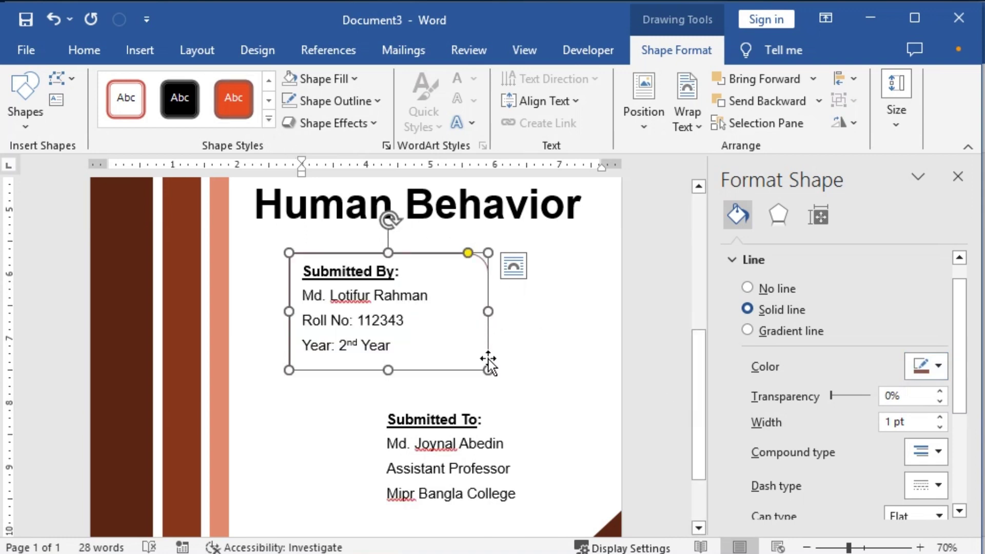
Step: Thicken the box outline to 2¼ pt and colour it brown
{"action": "left_click", "coordinate": [383, 94]}
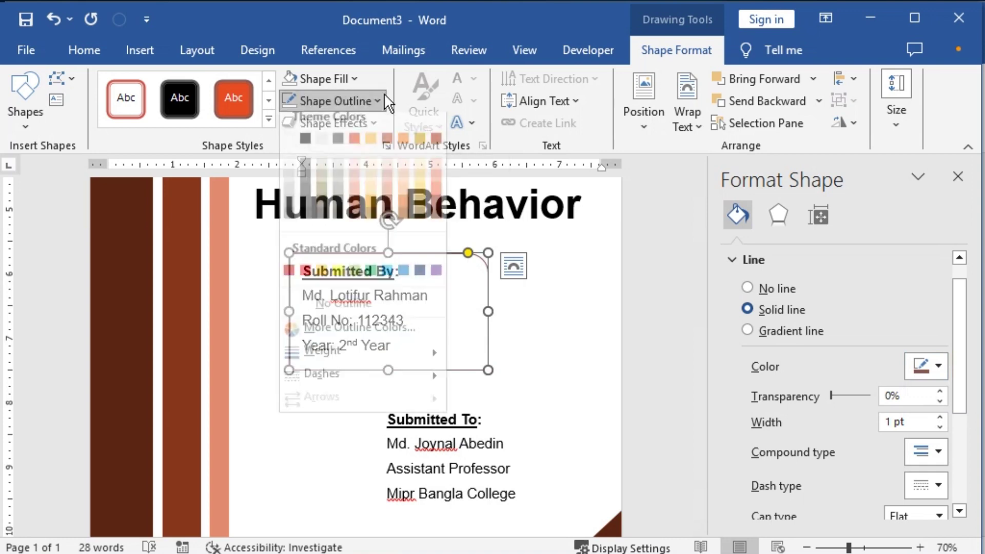
{"action": "mouse_move", "coordinate": [412, 363]}
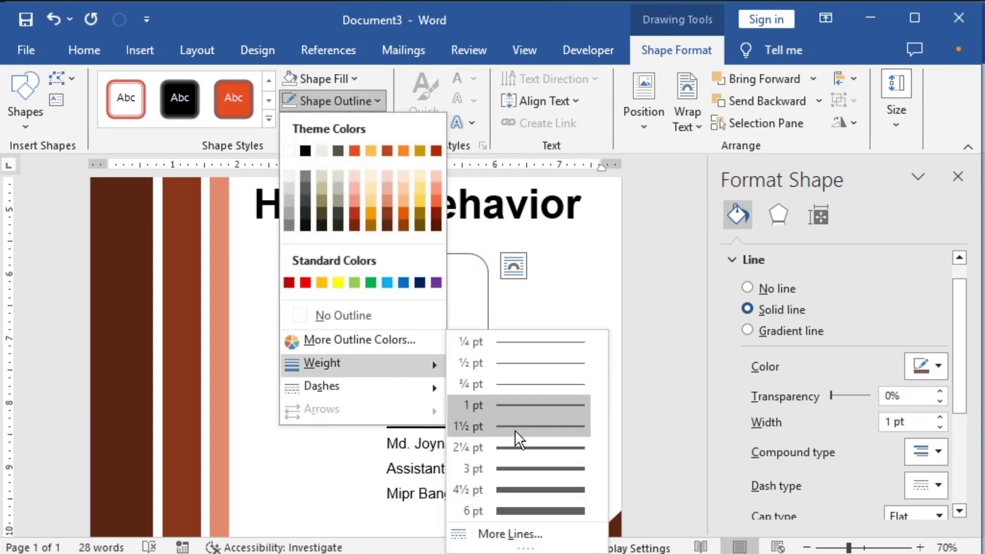
{"action": "left_click", "coordinate": [521, 444]}
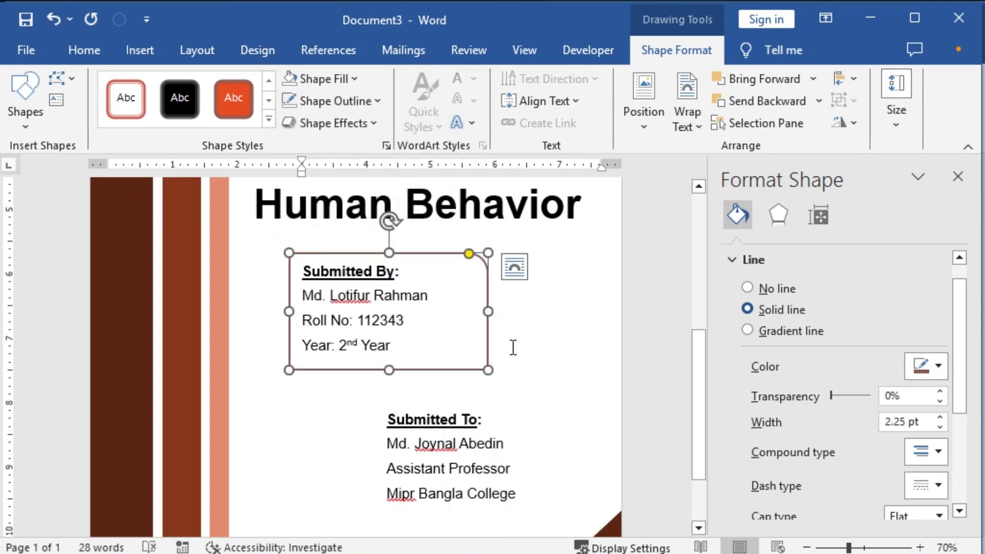
{"action": "left_click", "coordinate": [378, 100]}
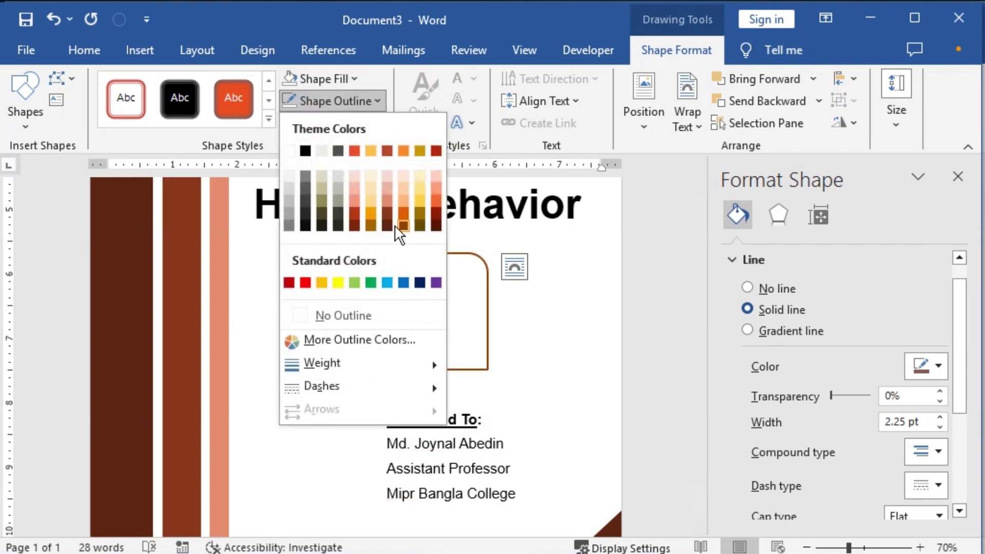
{"action": "left_click", "coordinate": [391, 214]}
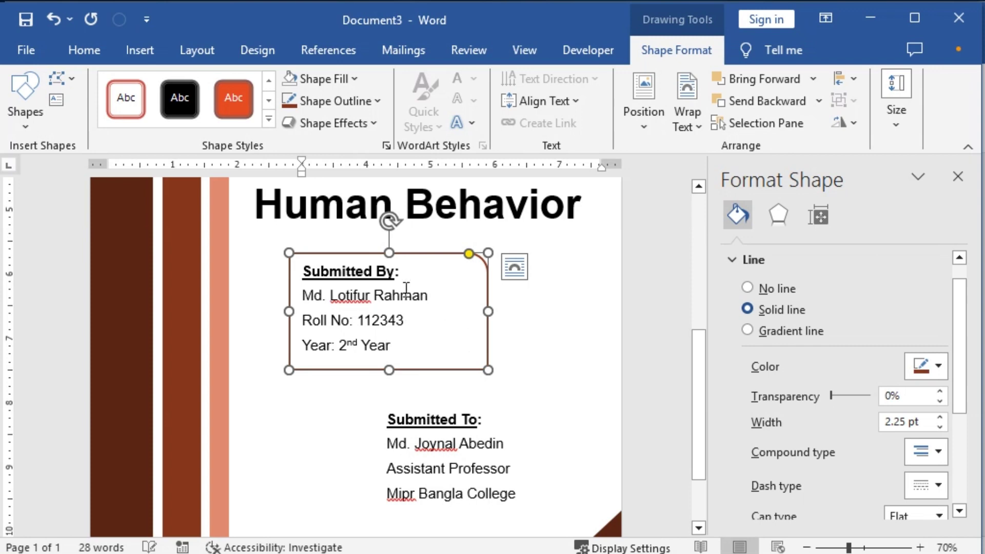
{"action": "left_click", "coordinate": [401, 295]}
Step: Enlarge the Submitted By box's rounded corner, then Ctrl-drag a copy down around Submitted To
{"action": "scroll", "coordinate": [405, 349], "scroll_direction": "up", "scroll_amount": 2, "text": "ctrl"}
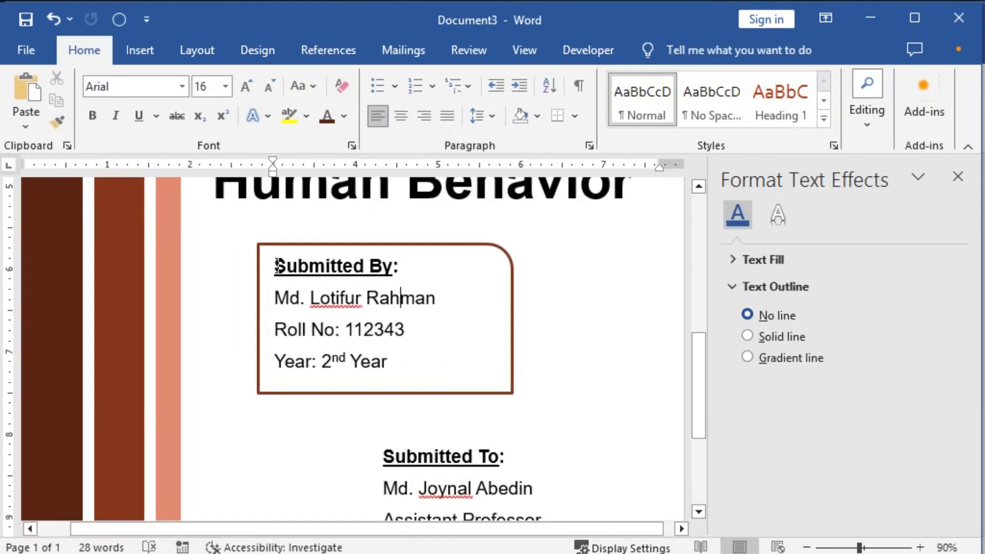
{"action": "left_click_drag", "start_coordinate": [278, 265], "coordinate": [406, 372]}
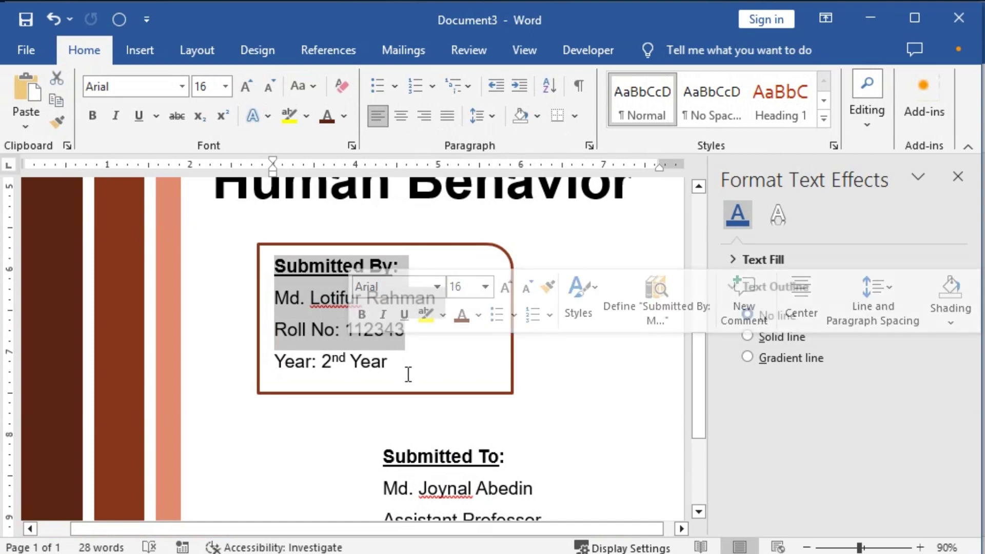
{"action": "left_click", "coordinate": [452, 360]}
{"action": "scroll", "coordinate": [497, 351], "scroll_direction": "down", "scroll_amount": 3}
{"action": "scroll", "coordinate": [498, 351], "scroll_direction": "up", "scroll_amount": 1}
{"action": "scroll", "coordinate": [497, 352], "scroll_direction": "up", "scroll_amount": 2}
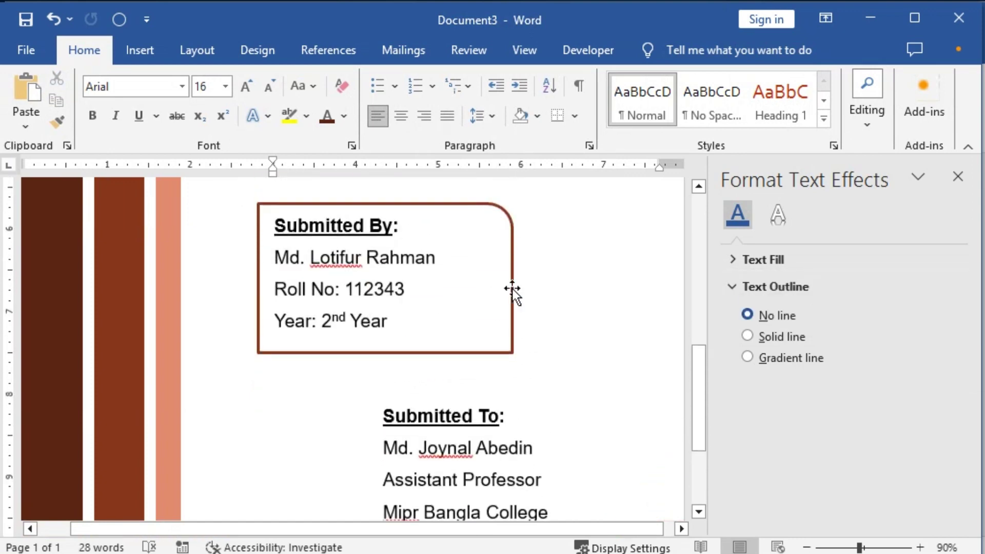
{"action": "left_click", "coordinate": [502, 298]}
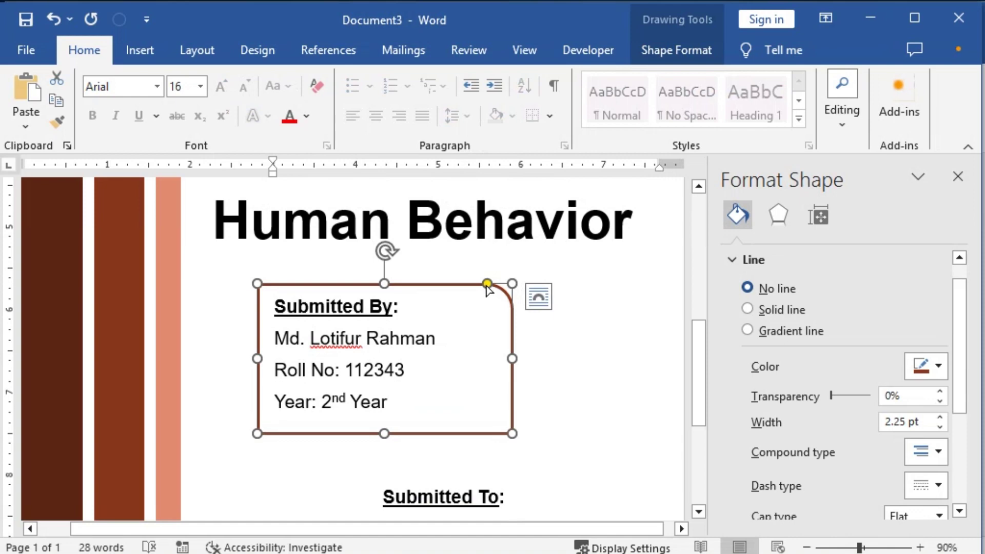
{"action": "left_click_drag", "start_coordinate": [487, 283], "coordinate": [420, 353]}
{"action": "scroll", "coordinate": [435, 398], "scroll_direction": "down", "scroll_amount": 4}
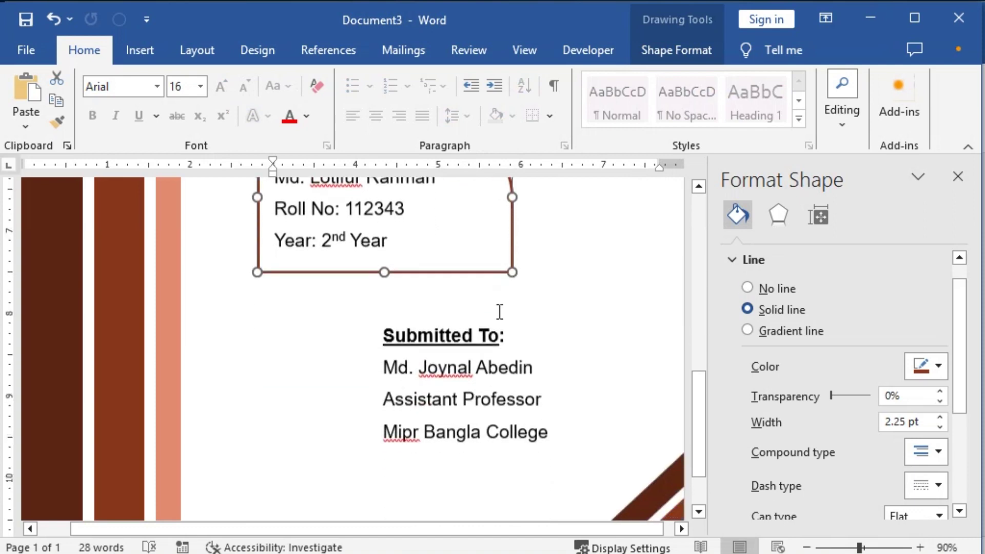
{"action": "left_click_drag", "start_coordinate": [468, 272], "coordinate": [519, 434]}
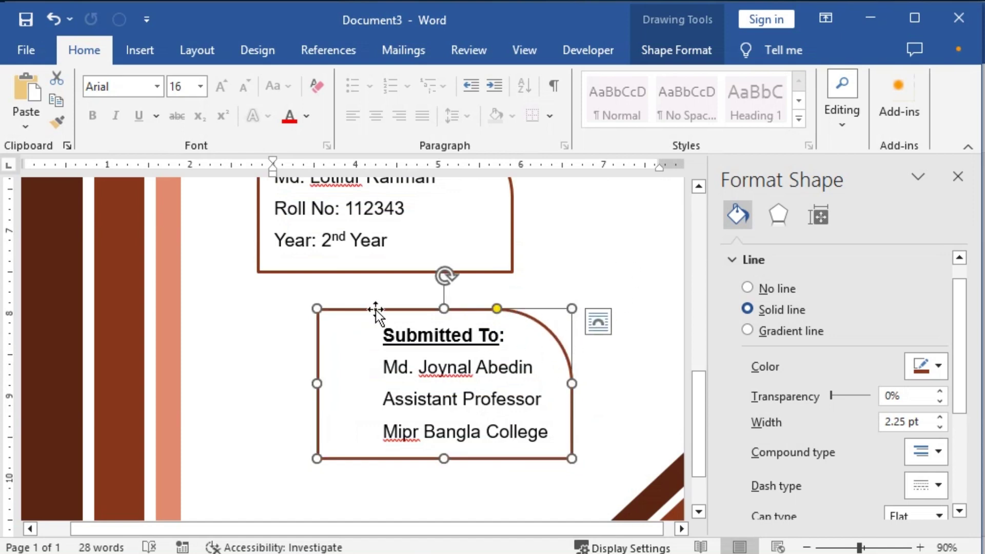
Step: Flip the copied Submitted To box horizontally so its rounded corner mirrors the first box
{"action": "left_click", "coordinate": [376, 309]}
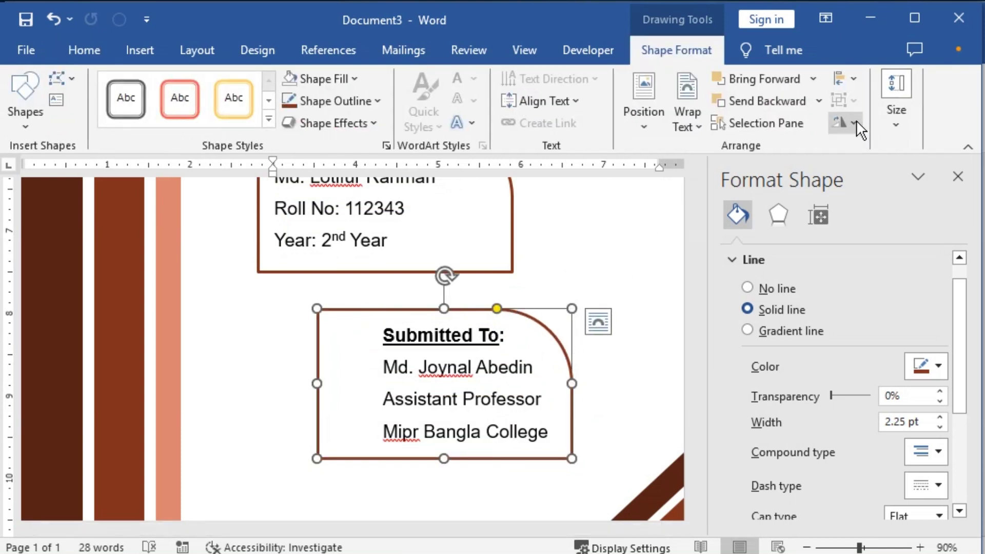
{"action": "left_click", "coordinate": [856, 124]}
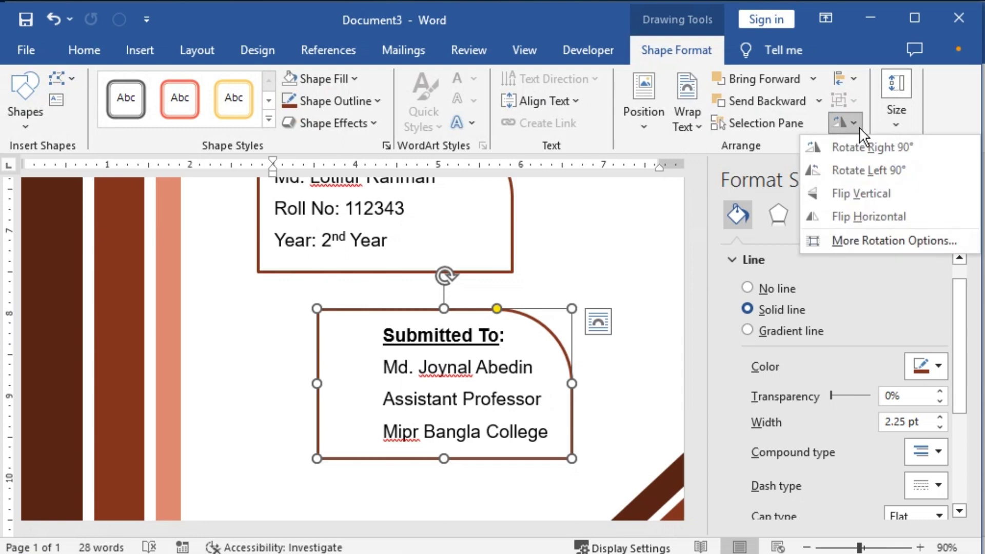
{"action": "left_click", "coordinate": [866, 210]}
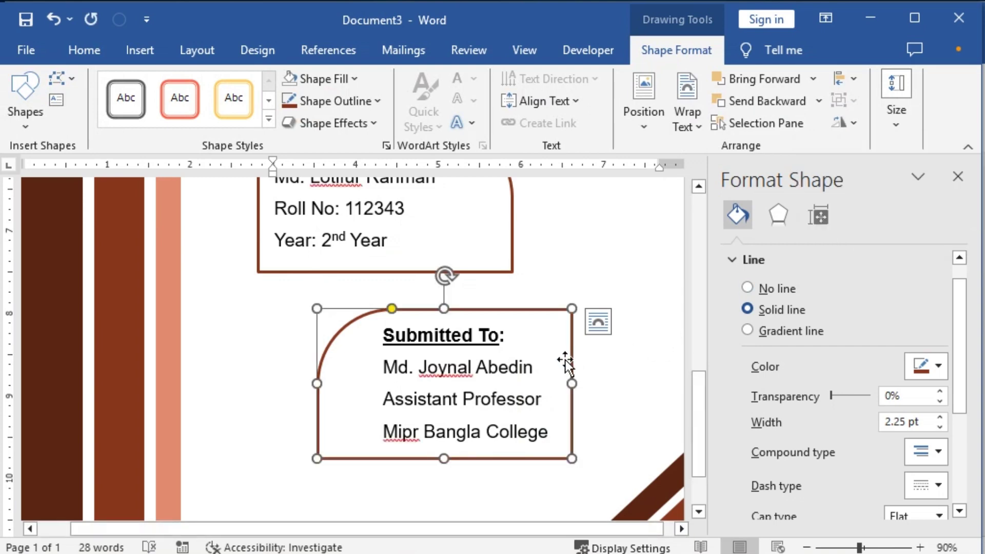
Step: Nudge the Submitted To box slightly into position below the Submitted By box
{"action": "left_click_drag", "start_coordinate": [572, 359], "coordinate": [557, 361]}
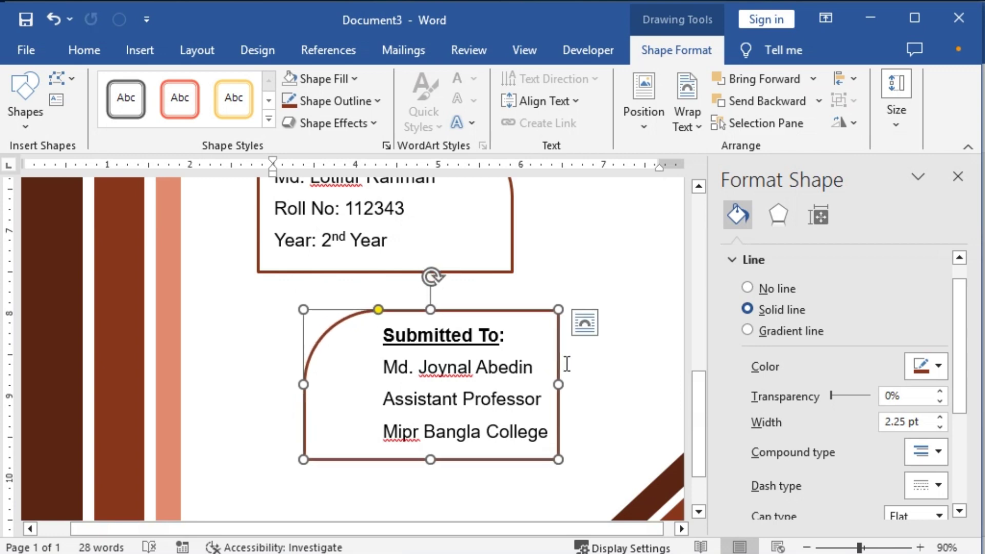
{"action": "key", "text": "ctrl+z"}
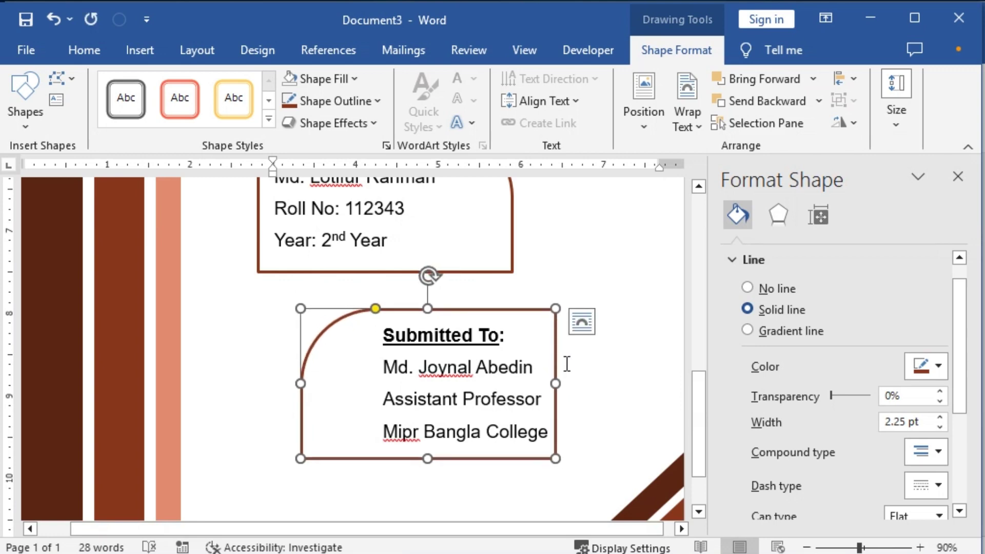
{"action": "key", "text": "Right"}
{"action": "key", "text": "Right"}
{"action": "key", "text": "Right"}
{"action": "key", "text": "Right"}
{"action": "scroll", "coordinate": [567, 364], "scroll_direction": "up", "scroll_amount": 3}
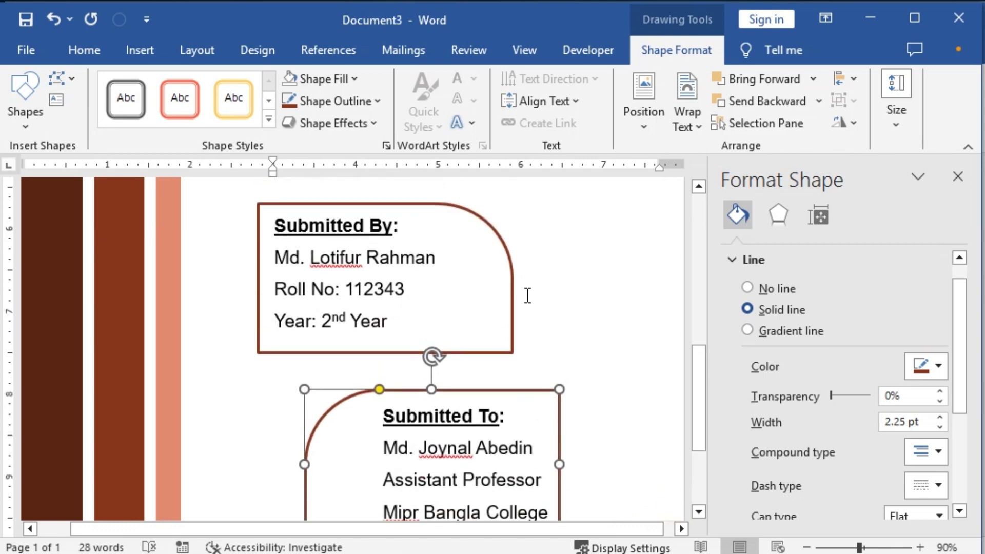
{"action": "left_click", "coordinate": [512, 288]}
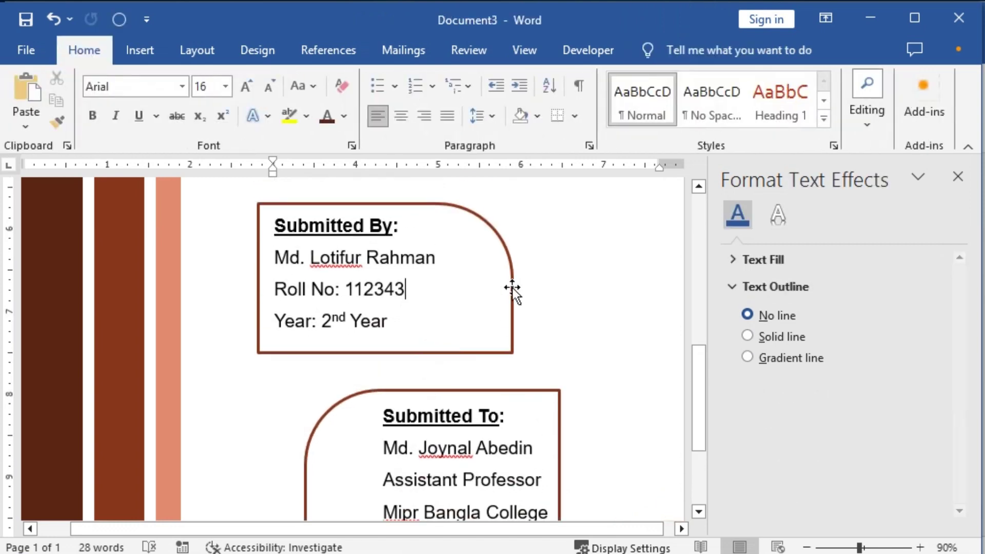
{"action": "left_click", "coordinate": [512, 287]}
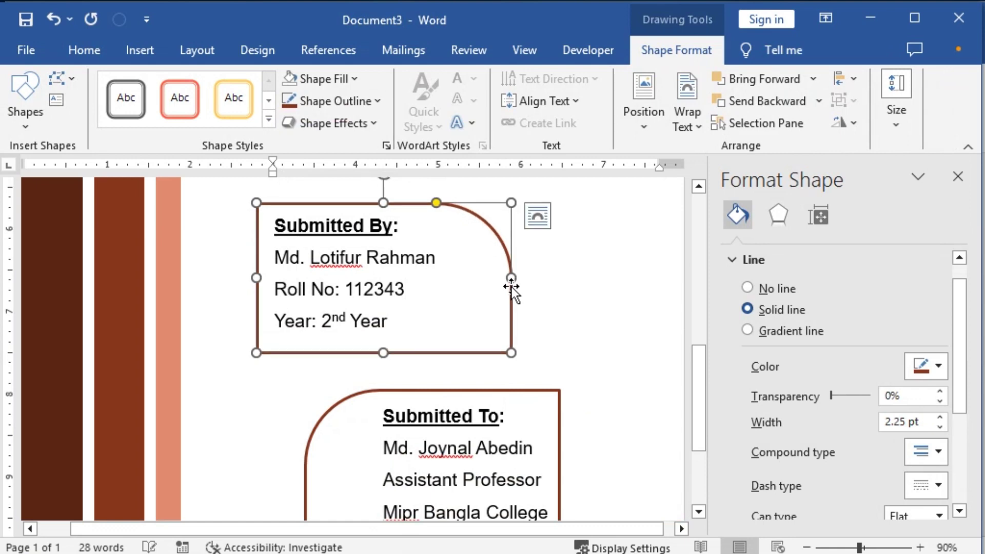
{"action": "left_click", "coordinate": [578, 332]}
{"action": "scroll", "coordinate": [578, 332], "scroll_direction": "down", "scroll_amount": 3, "text": "ctrl"}
{"action": "scroll", "coordinate": [578, 331], "scroll_direction": "down", "scroll_amount": 2, "text": "ctrl"}
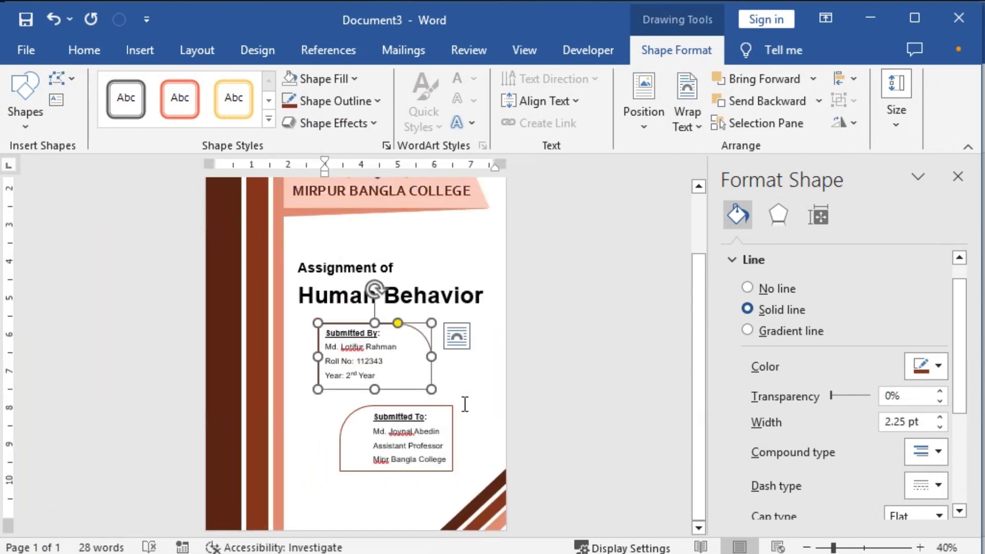
Step: Add an empty line after 'Human Behavior' and colour the title dark red-brown
{"action": "left_click", "coordinate": [496, 293]}
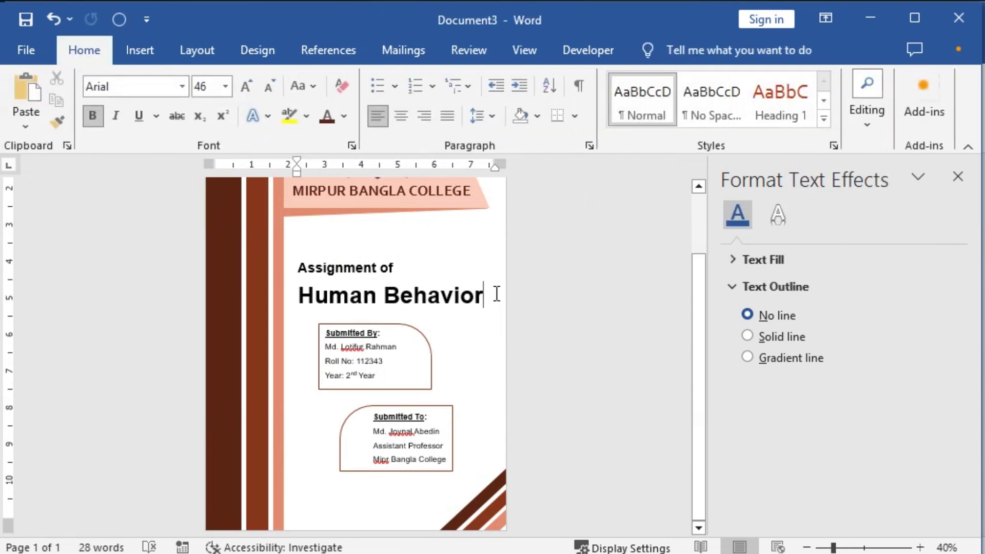
{"action": "key", "text": "Return"}
{"action": "scroll", "coordinate": [425, 333], "scroll_direction": "up", "scroll_amount": 3, "text": "ctrl"}
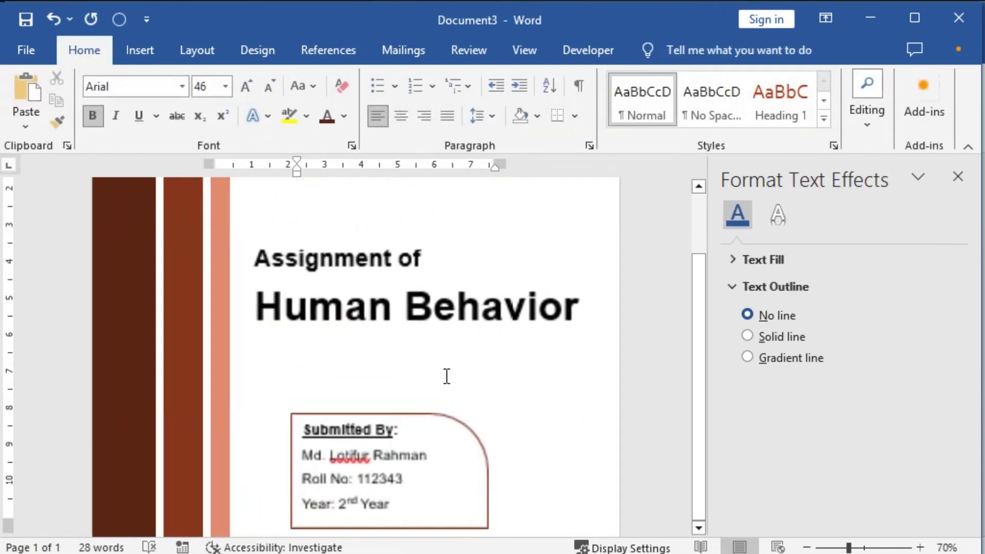
{"action": "left_click_drag", "start_coordinate": [270, 303], "coordinate": [571, 308]}
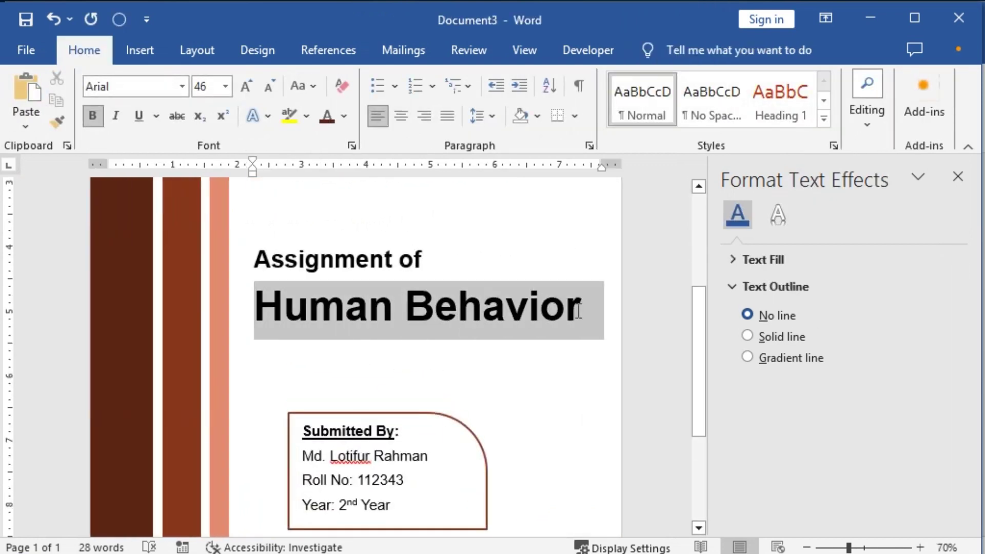
{"action": "left_click", "coordinate": [327, 116]}
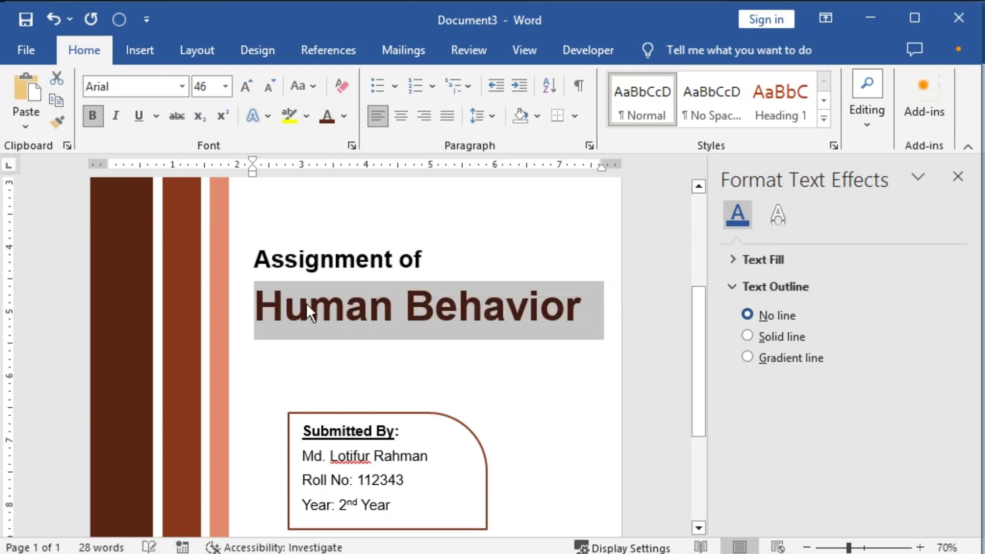
{"action": "triple_click", "coordinate": [316, 259]}
Step: Colour the four Submitted By lines Red, Accent 3, Darker 25%
{"action": "scroll", "coordinate": [408, 369], "scroll_direction": "down", "scroll_amount": 2}
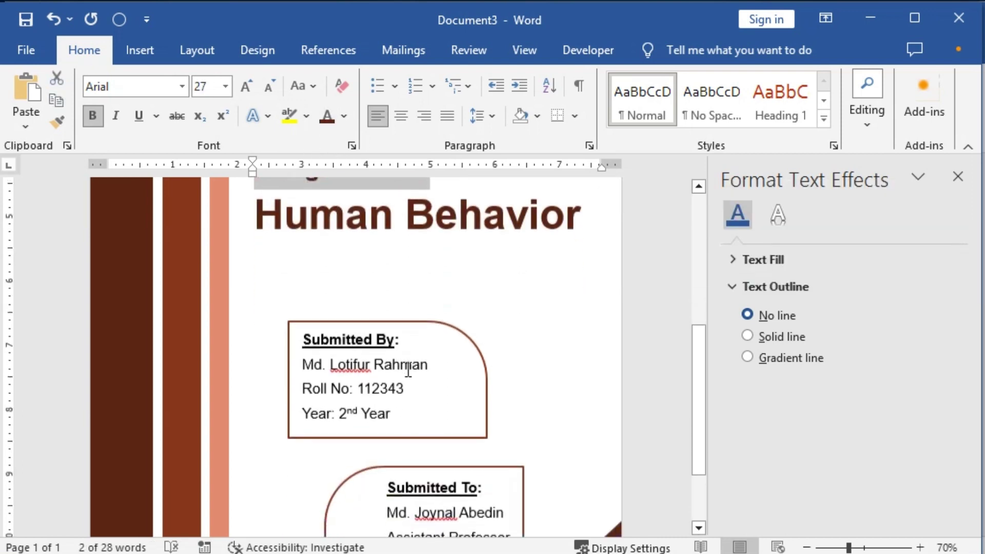
{"action": "left_click_drag", "start_coordinate": [422, 408], "coordinate": [303, 334]}
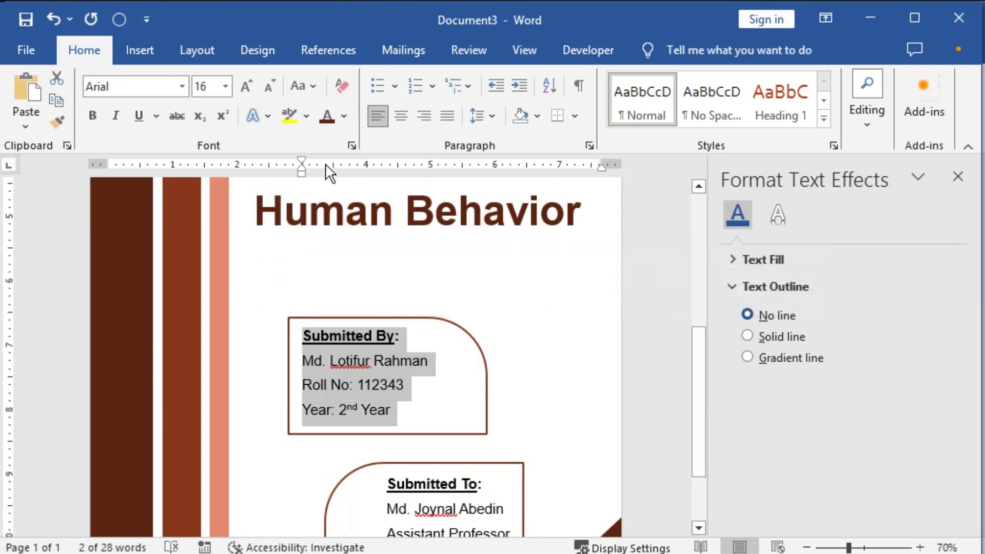
{"action": "left_click", "coordinate": [345, 117]}
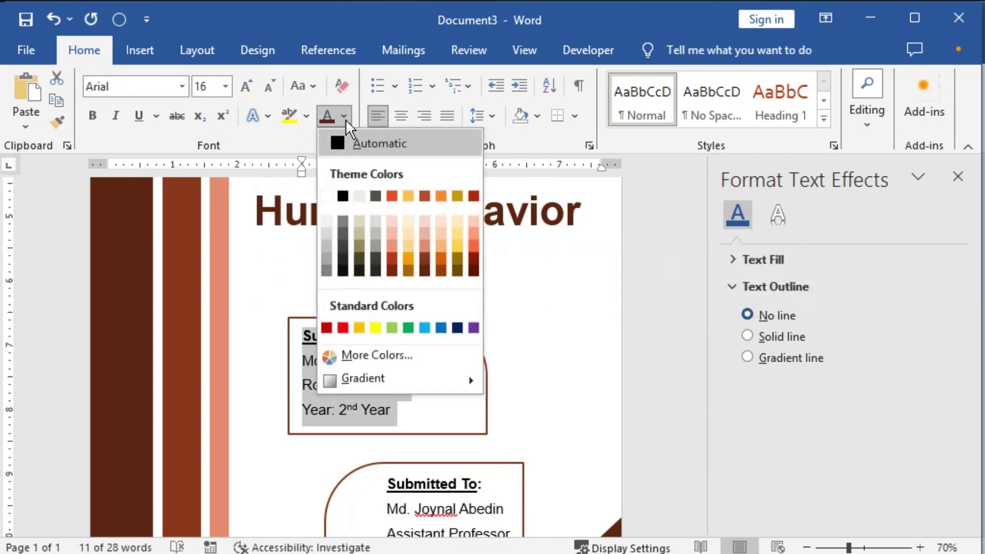
{"action": "left_click", "coordinate": [427, 260]}
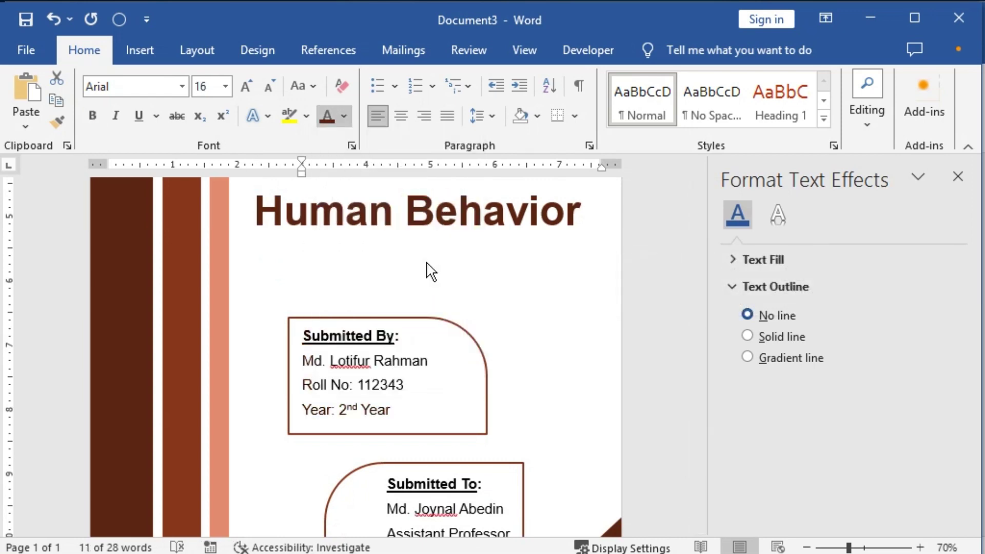
Step: Apply the same dark red font colour to the Submitted To text
{"action": "scroll", "coordinate": [402, 411], "scroll_direction": "down", "scroll_amount": 2}
{"action": "left_click_drag", "start_coordinate": [384, 421], "coordinate": [524, 500]}
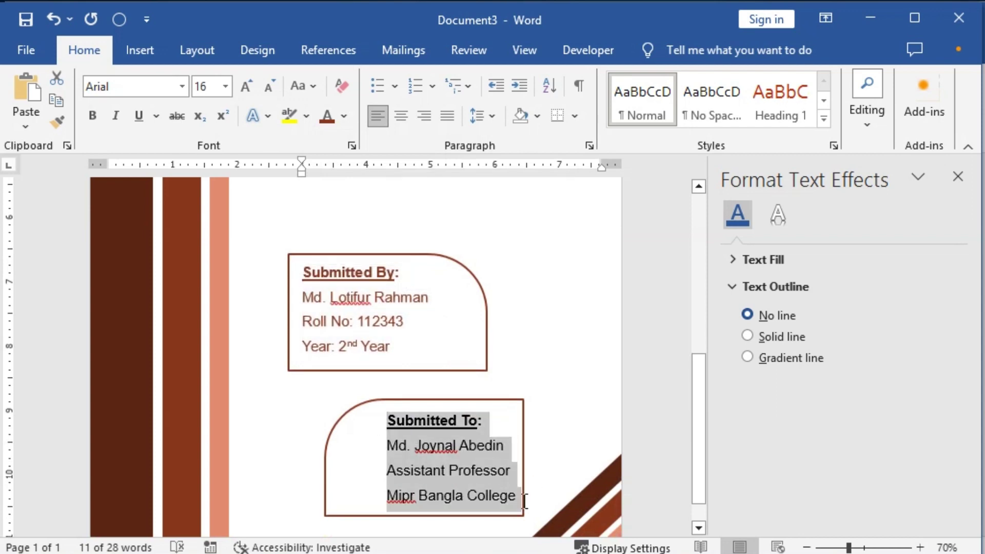
{"action": "left_click", "coordinate": [325, 116]}
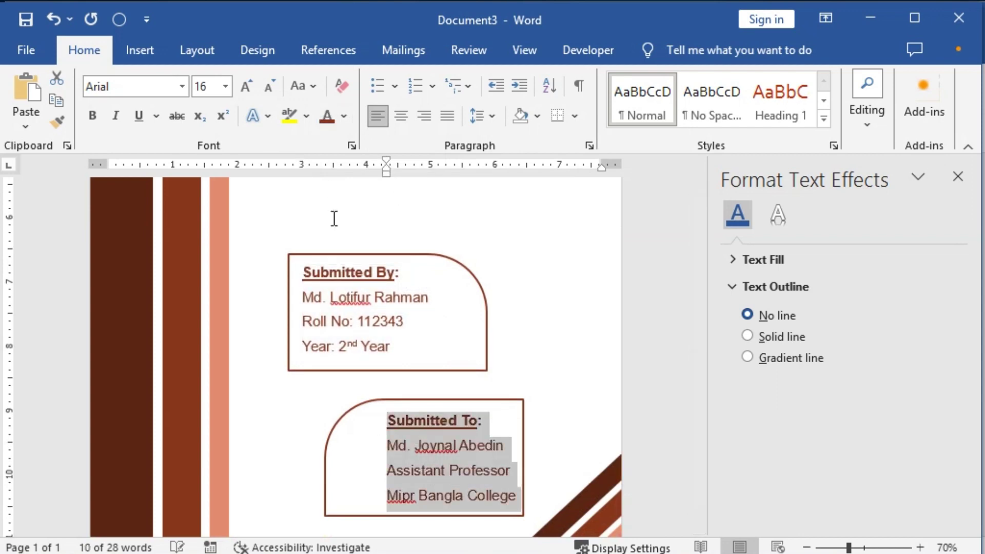
{"action": "left_click", "coordinate": [427, 419]}
{"action": "left_click", "coordinate": [542, 470]}
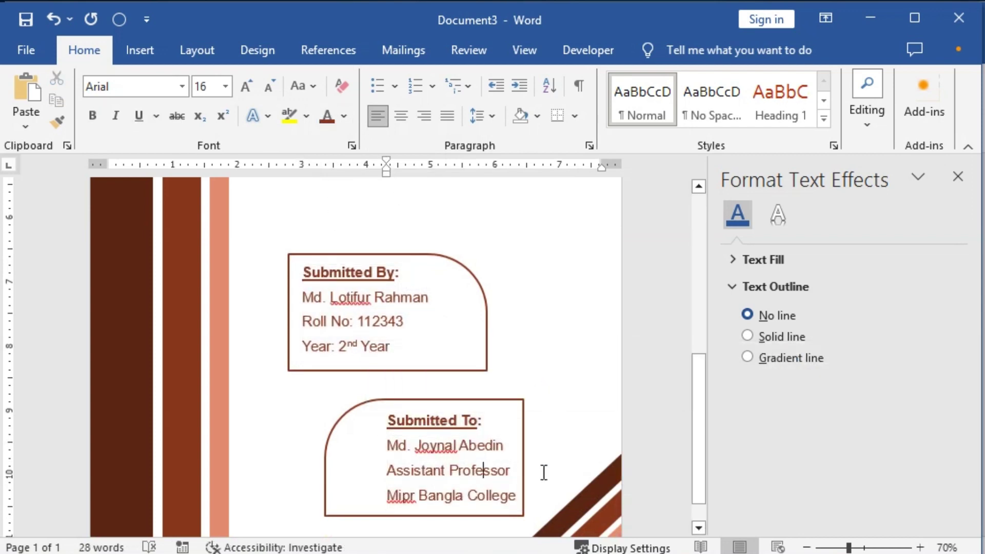
{"action": "scroll", "coordinate": [472, 458], "scroll_direction": "down", "scroll_amount": 3}
{"action": "scroll", "coordinate": [441, 410], "scroll_direction": "up", "scroll_amount": 2}
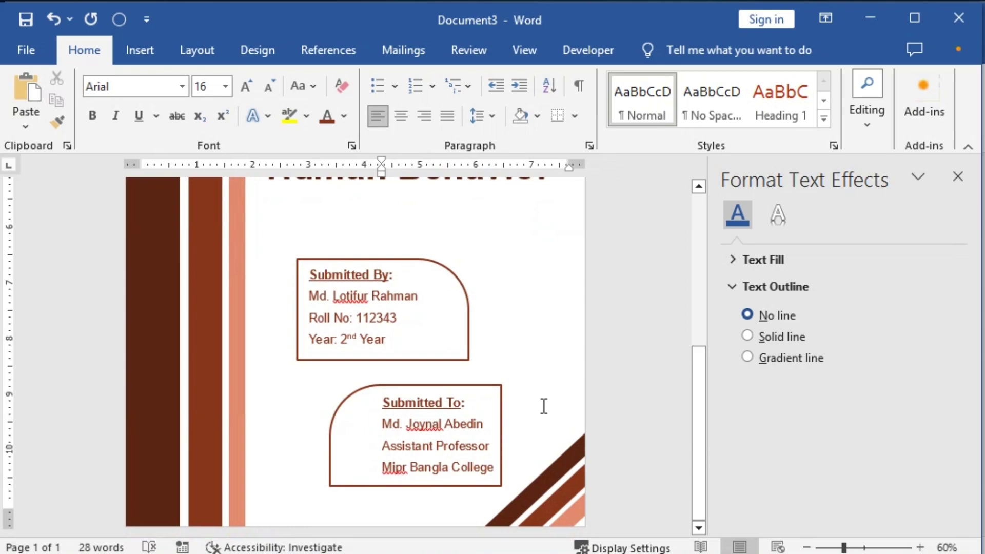
{"action": "key", "text": "ctrl+p"}
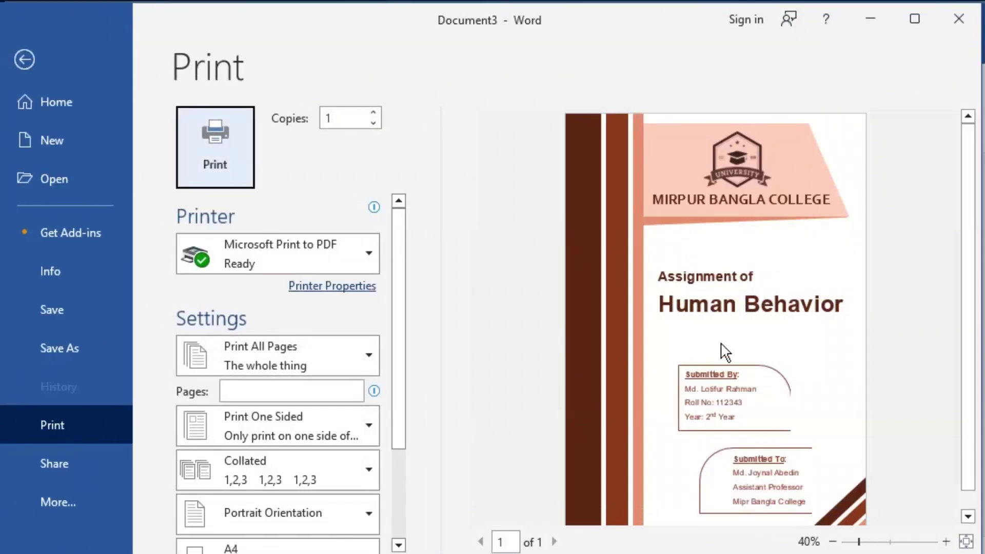
Step: Scroll through the print preview of the brown cover page, then return to the document
{"action": "scroll", "coordinate": [816, 328], "scroll_direction": "down", "scroll_amount": 1}
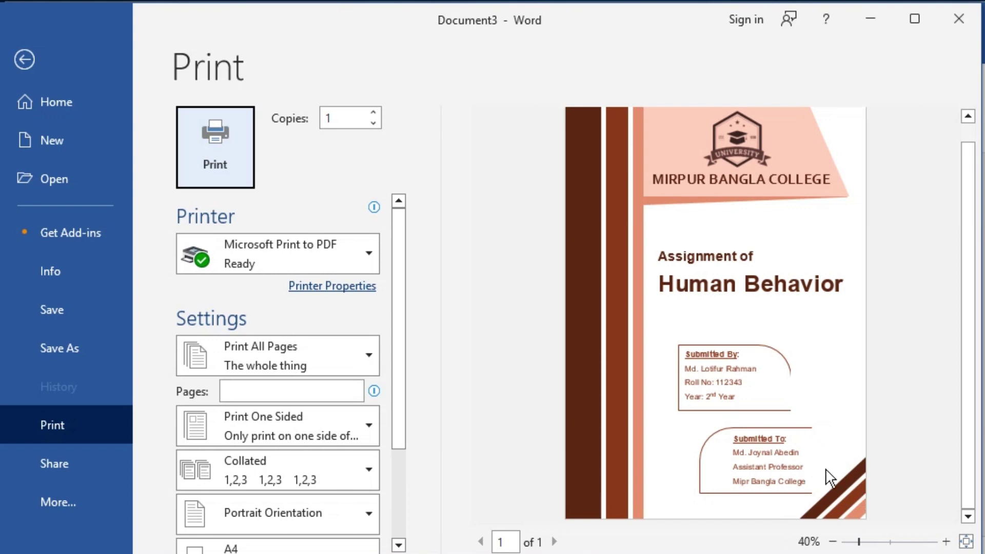
{"action": "scroll", "coordinate": [831, 478], "scroll_direction": "up", "scroll_amount": 2}
{"action": "scroll", "coordinate": [838, 485], "scroll_direction": "down", "scroll_amount": 3}
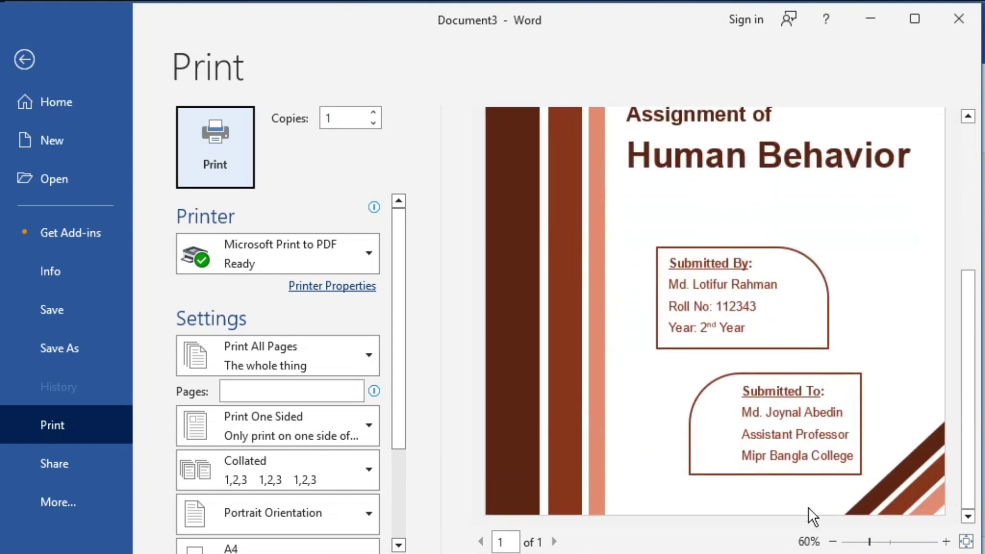
{"action": "scroll", "coordinate": [837, 390], "scroll_direction": "up", "scroll_amount": 5}
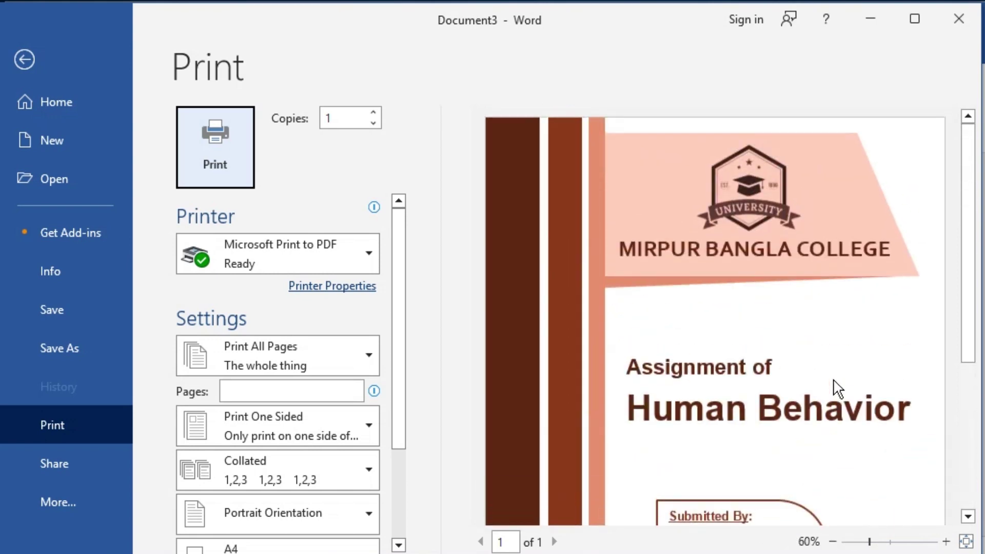
{"action": "scroll", "coordinate": [838, 387], "scroll_direction": "down", "scroll_amount": 4}
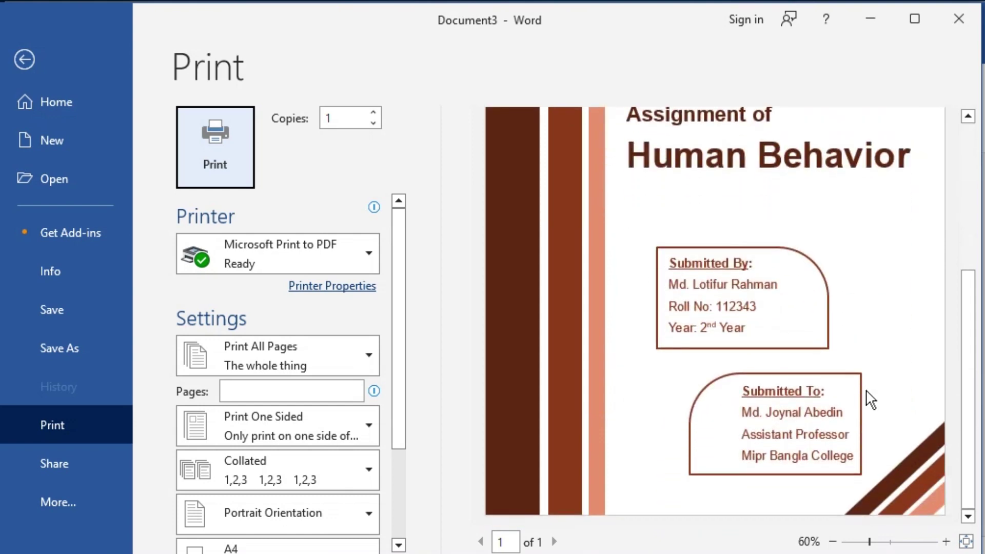
{"action": "scroll", "coordinate": [867, 399], "scroll_direction": "down", "scroll_amount": 2}
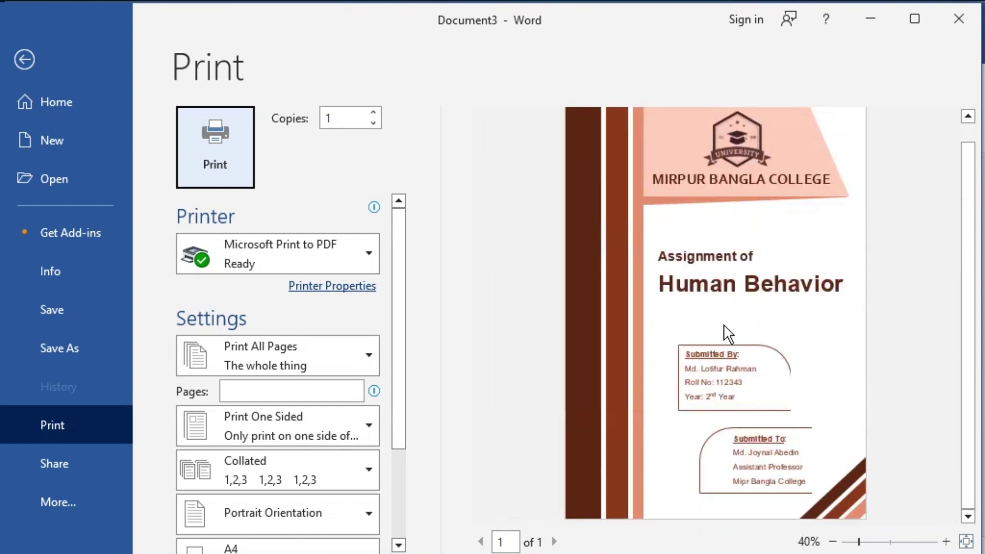
{"action": "left_click", "coordinate": [25, 59]}
Step: Delete the empty 46 pt line under the title and add blank lines above and between the boxes
{"action": "scroll", "coordinate": [320, 334], "scroll_direction": "up", "scroll_amount": 2}
{"action": "left_click", "coordinate": [375, 314]}
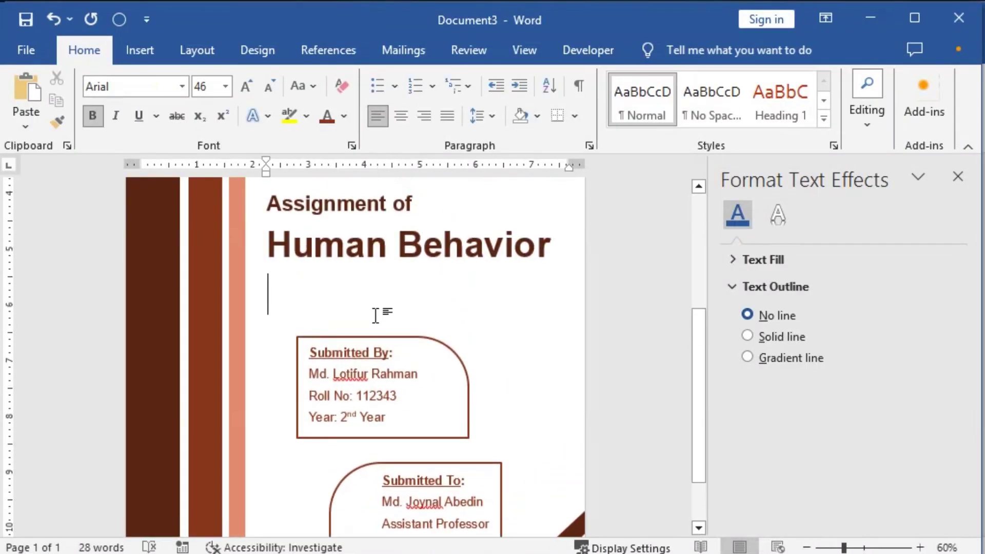
{"action": "key", "text": "Delete"}
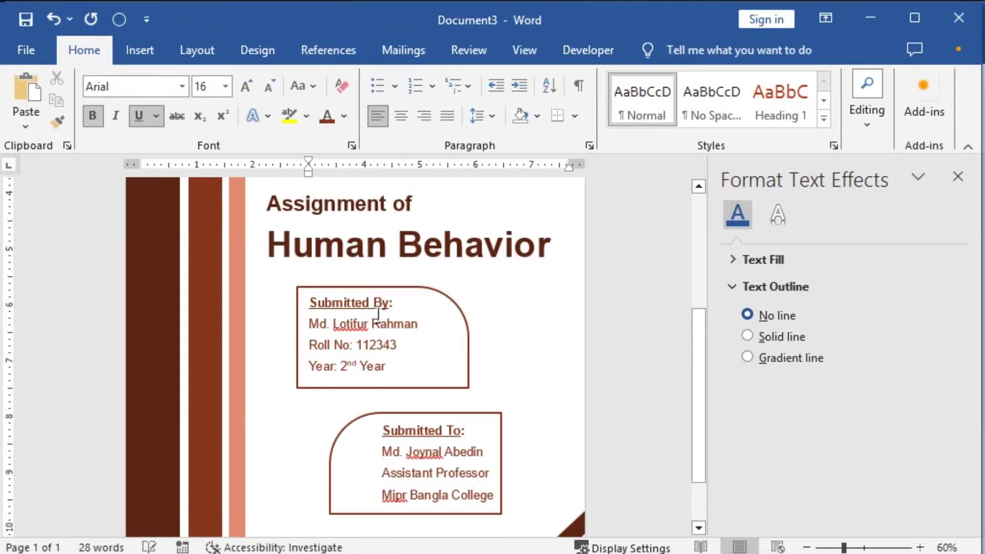
{"action": "key", "text": "Return"}
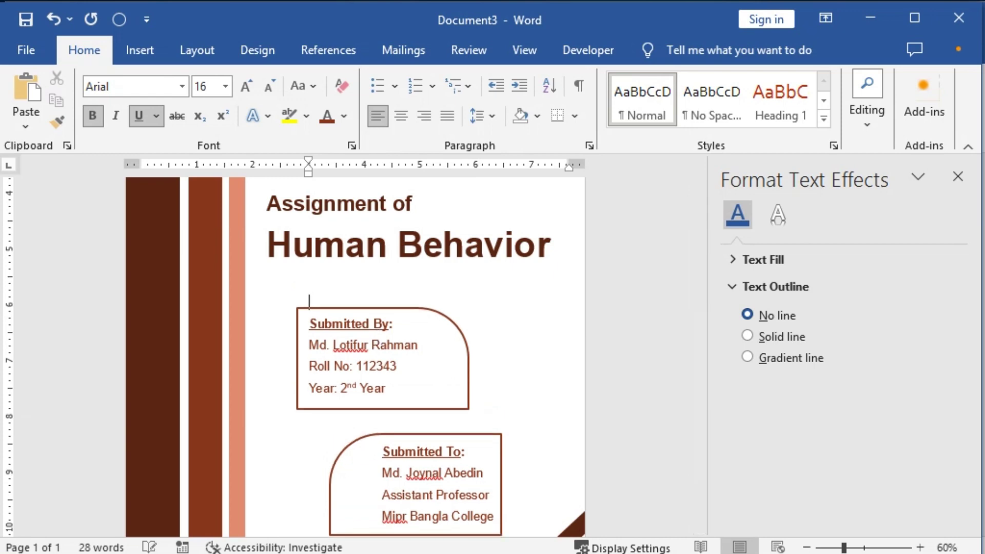
{"action": "scroll", "coordinate": [388, 305], "scroll_direction": "down", "scroll_amount": 3}
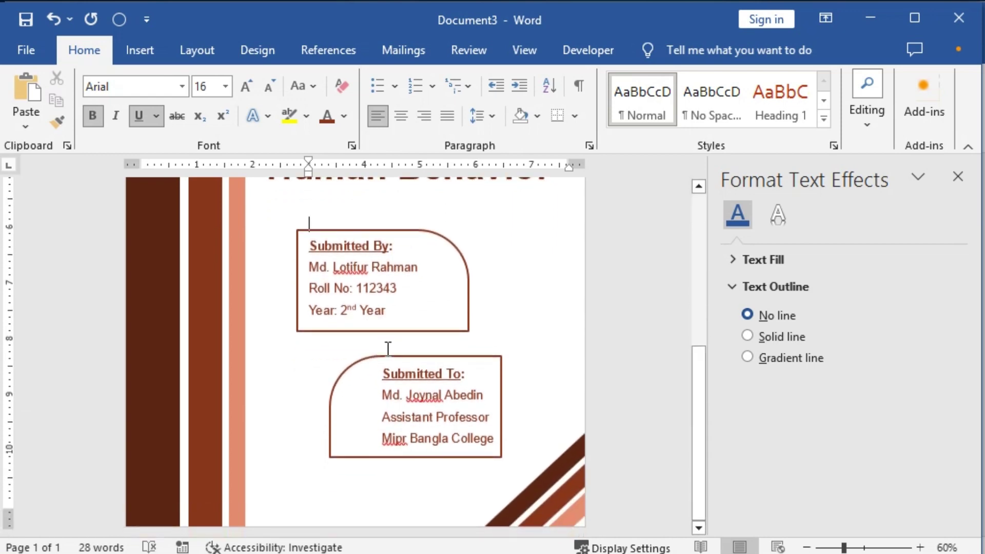
{"action": "left_click", "coordinate": [388, 348]}
{"action": "key", "text": "Return"}
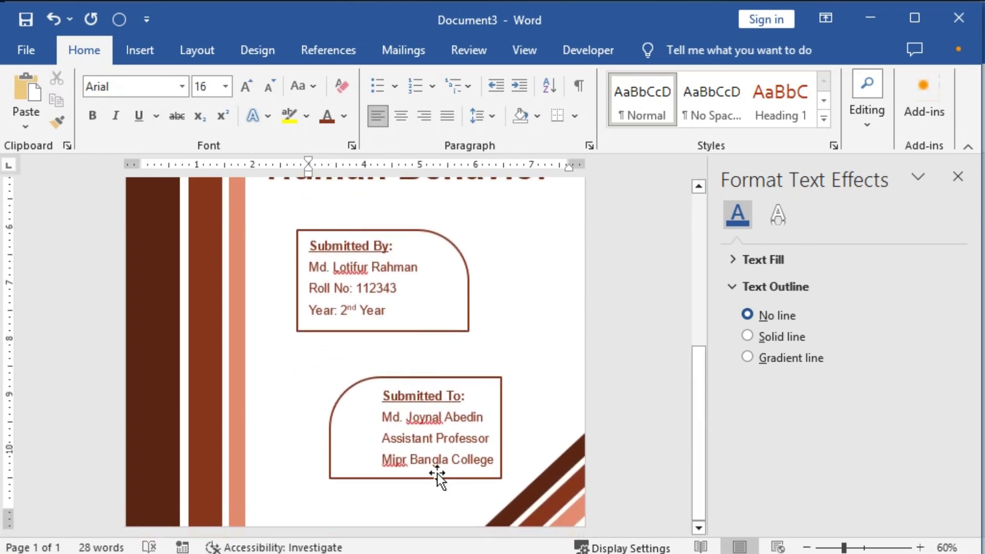
{"action": "scroll", "coordinate": [437, 473], "scroll_direction": "up", "scroll_amount": 3}
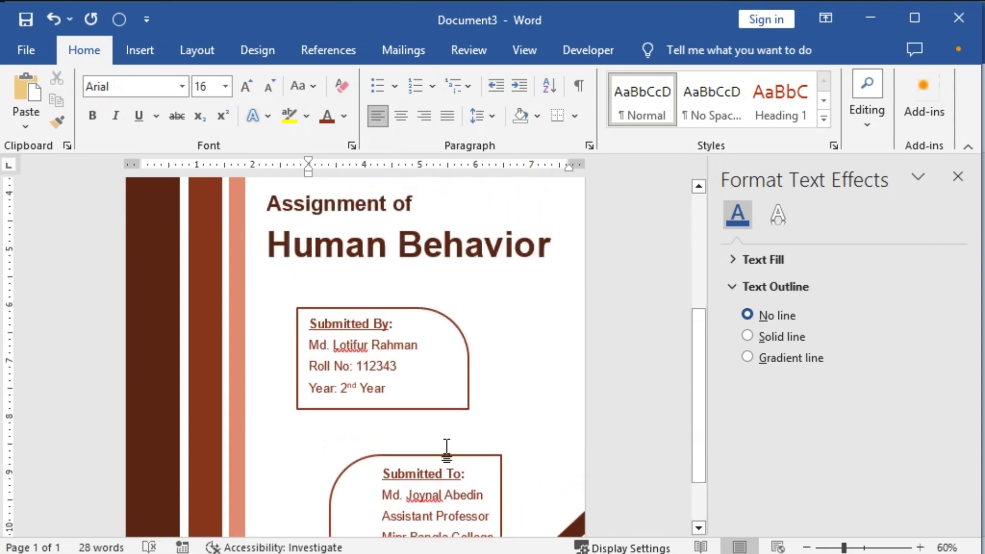
{"action": "key", "text": "ctrl+p"}
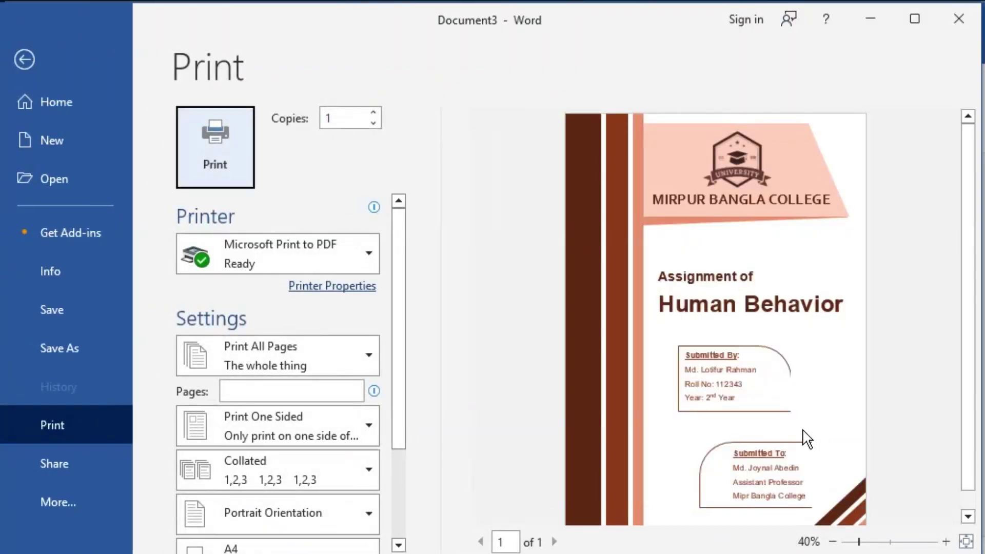
Step: Zoom the print preview in and out to check the respaced page, then go back to editing
{"action": "scroll", "coordinate": [810, 451], "scroll_direction": "up", "scroll_amount": 3}
{"action": "scroll", "coordinate": [819, 451], "scroll_direction": "down", "scroll_amount": 6}
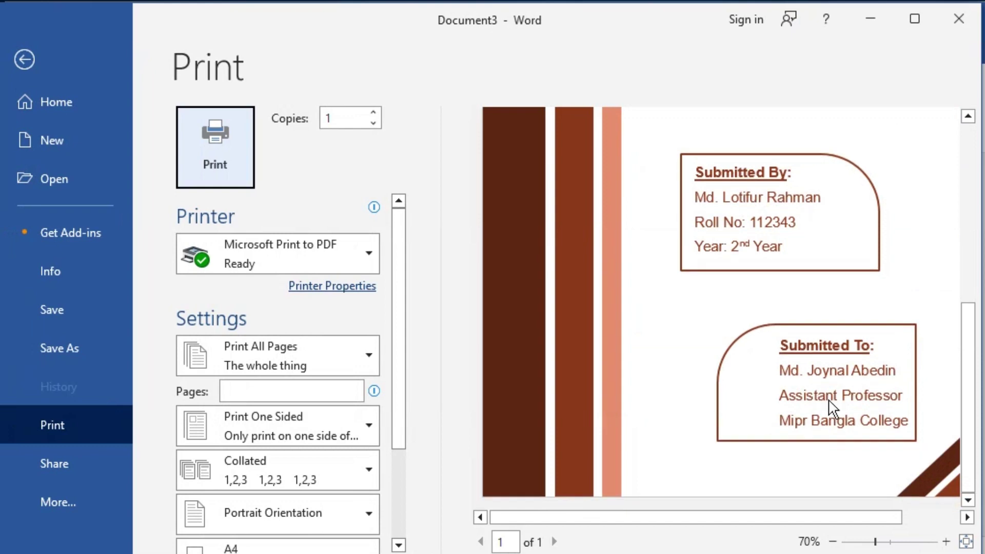
{"action": "scroll", "coordinate": [830, 408], "scroll_direction": "up", "scroll_amount": 4}
{"action": "scroll", "coordinate": [810, 369], "scroll_direction": "down", "scroll_amount": 4}
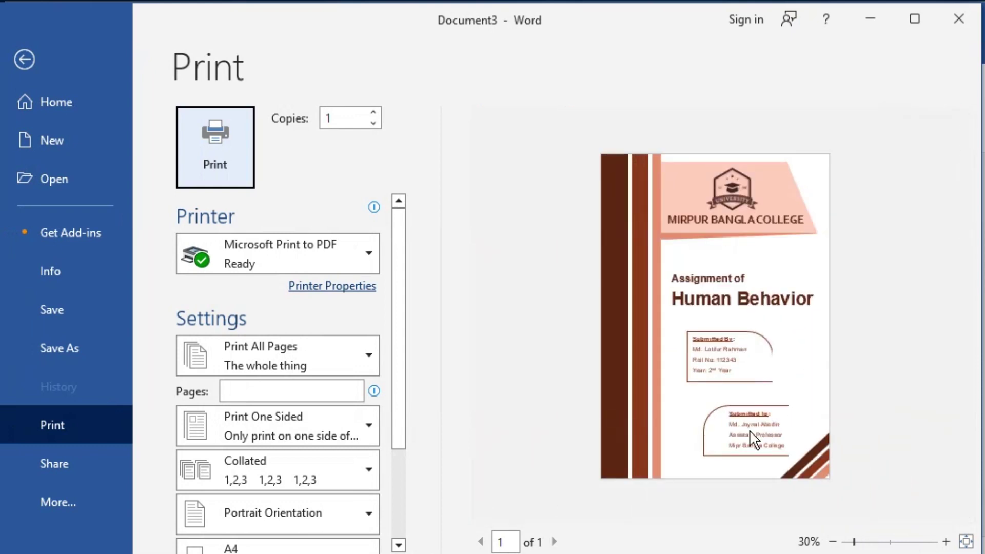
{"action": "left_click", "coordinate": [24, 58]}
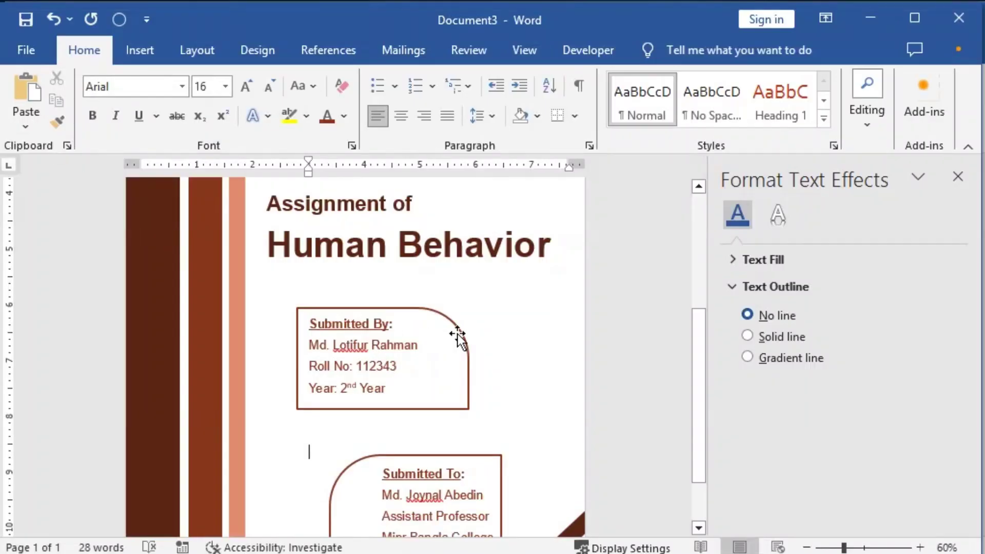
Step: Close the Format Text Effects pane and scroll over the finished brown cover page
{"action": "scroll", "coordinate": [465, 360], "scroll_direction": "up", "scroll_amount": 5}
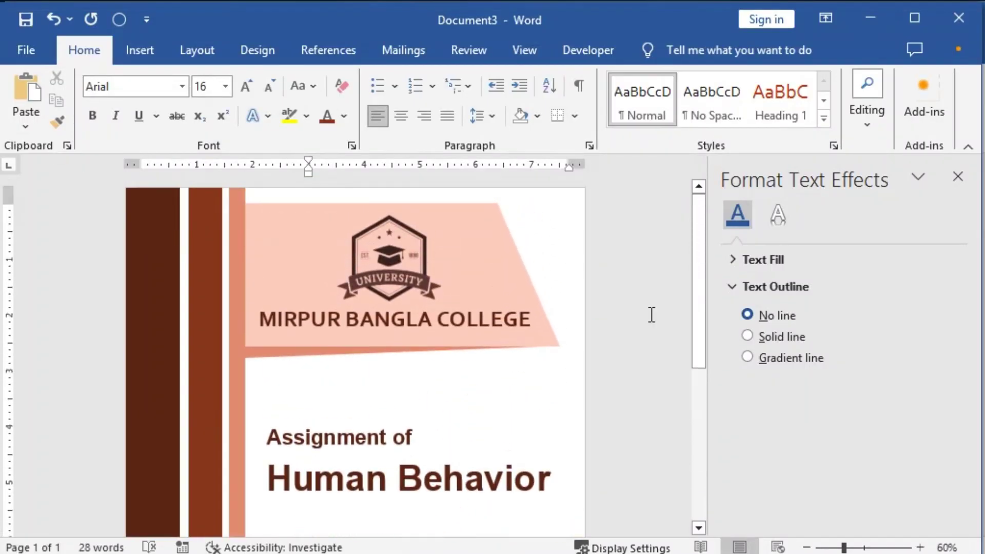
{"action": "left_click", "coordinate": [957, 176]}
{"action": "scroll", "coordinate": [589, 436], "scroll_direction": "down", "scroll_amount": 5}
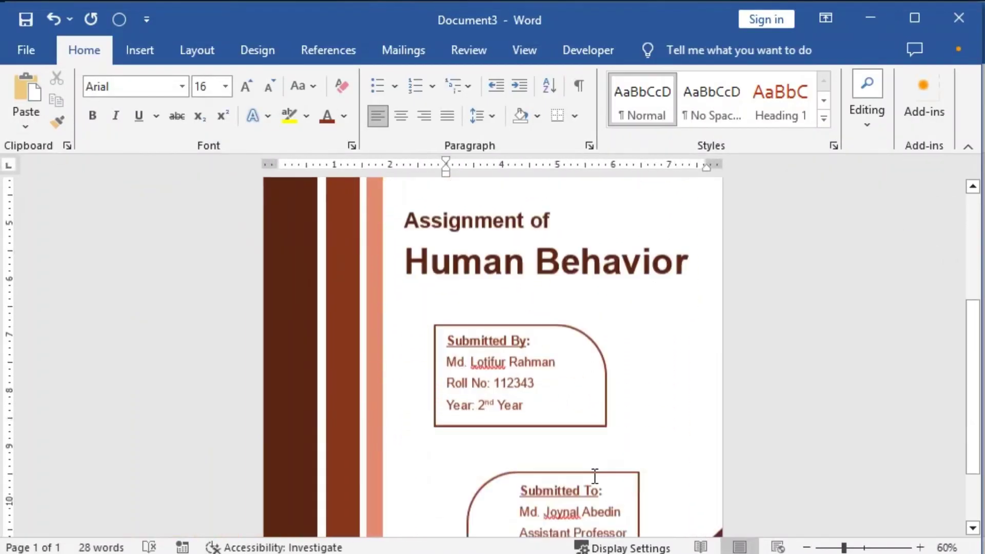
{"action": "scroll", "coordinate": [594, 477], "scroll_direction": "down", "scroll_amount": 2}
{"action": "scroll", "coordinate": [601, 479], "scroll_direction": "down", "scroll_amount": 5, "text": "ctrl"}
{"action": "scroll", "coordinate": [579, 451], "scroll_direction": "up", "scroll_amount": 3, "text": "ctrl"}
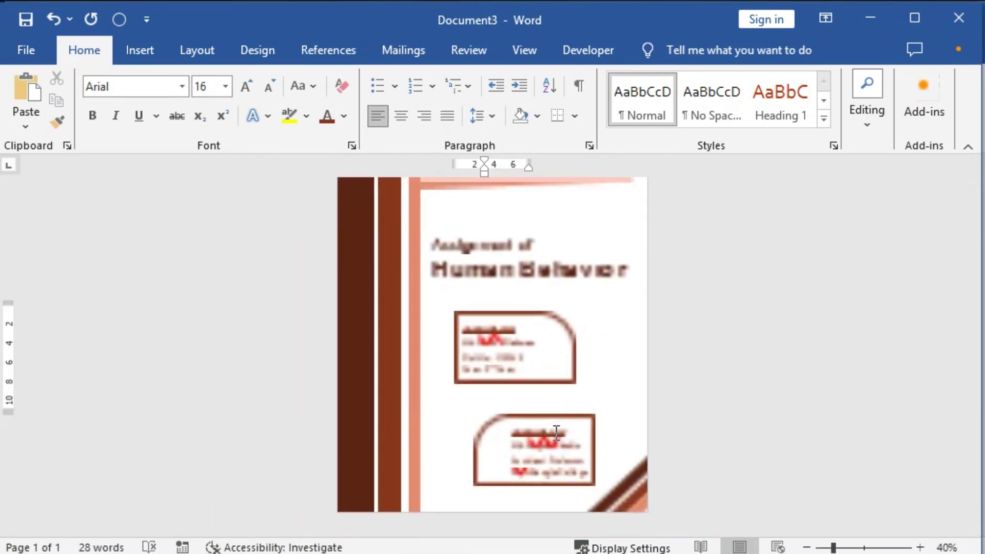
{"action": "scroll", "coordinate": [555, 433], "scroll_direction": "up", "scroll_amount": 3, "text": "ctrl"}
{"action": "scroll", "coordinate": [614, 444], "scroll_direction": "up", "scroll_amount": 6}
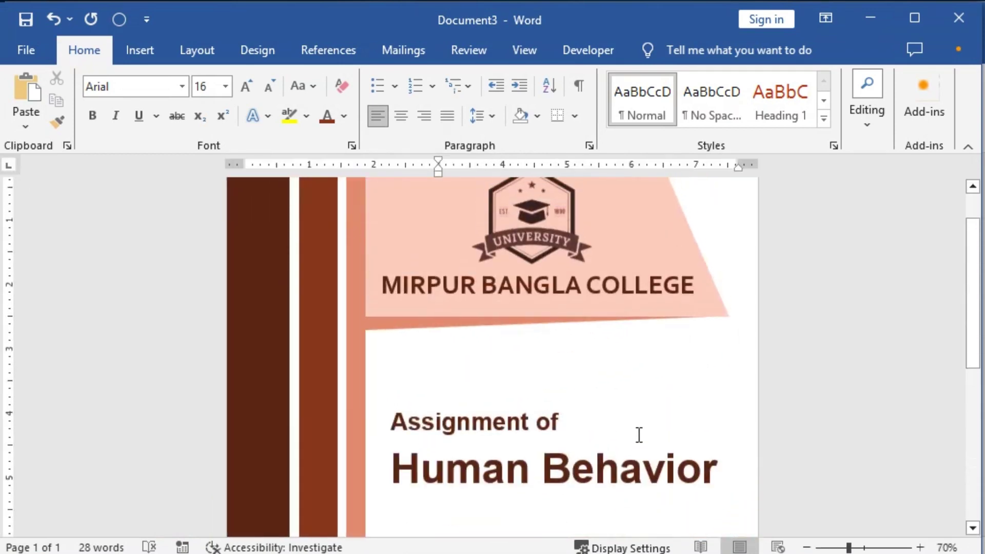
{"action": "scroll", "coordinate": [583, 433], "scroll_direction": "down", "scroll_amount": 5}
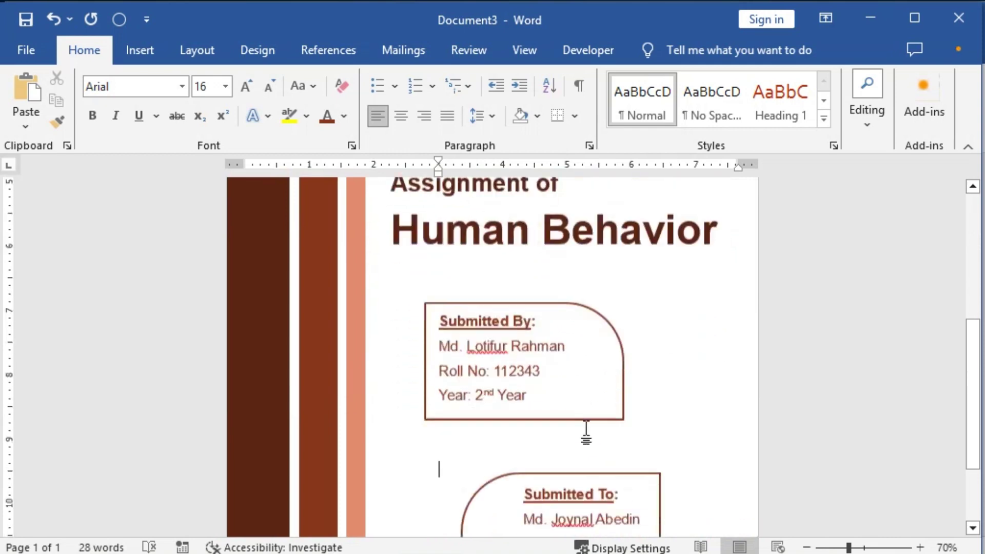
{"action": "scroll", "coordinate": [585, 434], "scroll_direction": "down", "scroll_amount": 3}
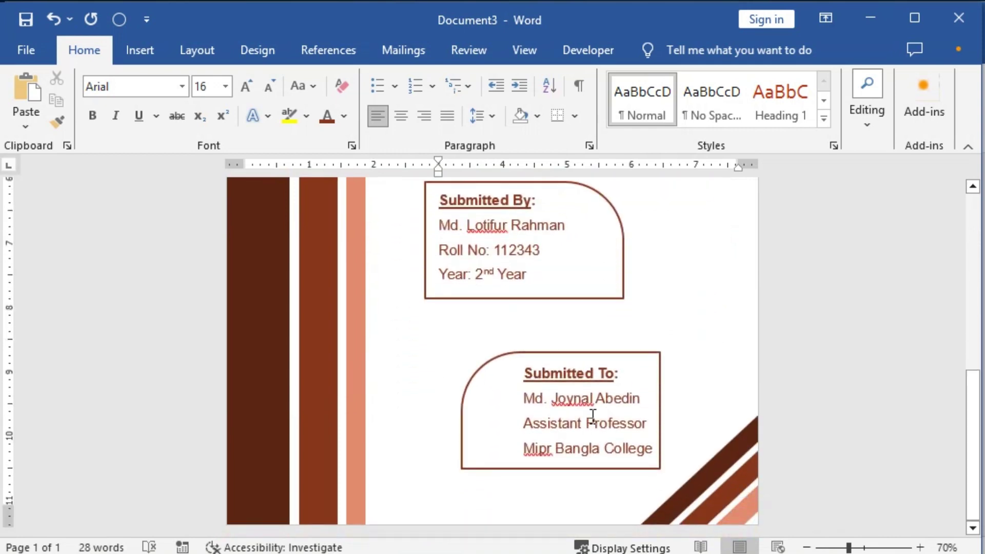
{"action": "scroll", "coordinate": [592, 415], "scroll_direction": "up", "scroll_amount": 2}
{"action": "scroll", "coordinate": [593, 415], "scroll_direction": "down", "scroll_amount": 2}
{"action": "scroll", "coordinate": [593, 416], "scroll_direction": "up", "scroll_amount": 12}
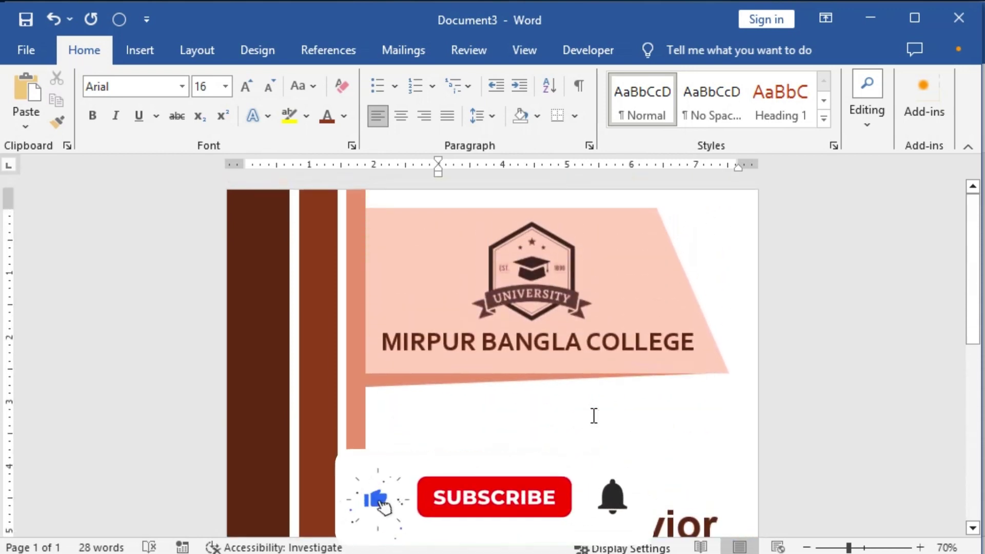
{"action": "scroll", "coordinate": [593, 416], "scroll_direction": "down", "scroll_amount": 12}
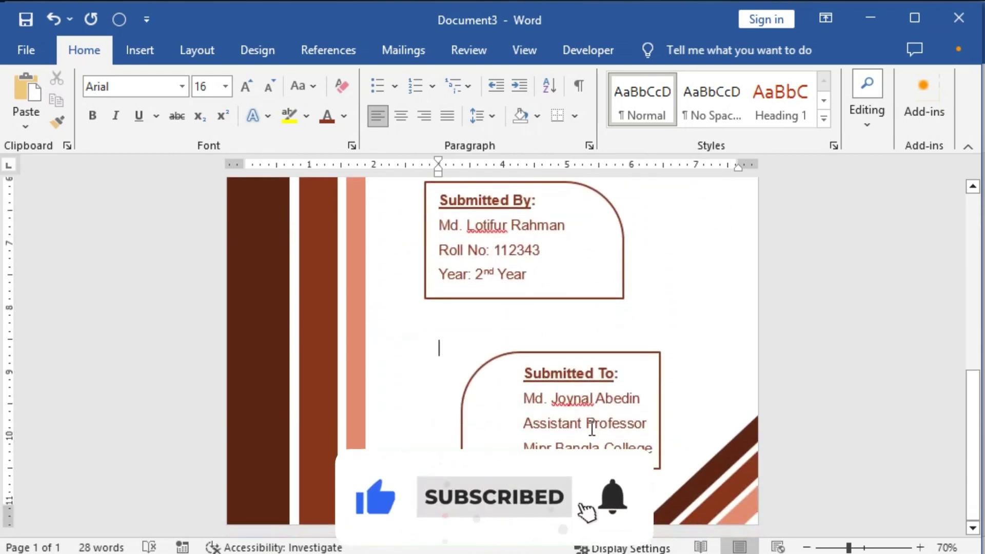
{"action": "scroll", "coordinate": [592, 428], "scroll_direction": "up", "scroll_amount": 6}
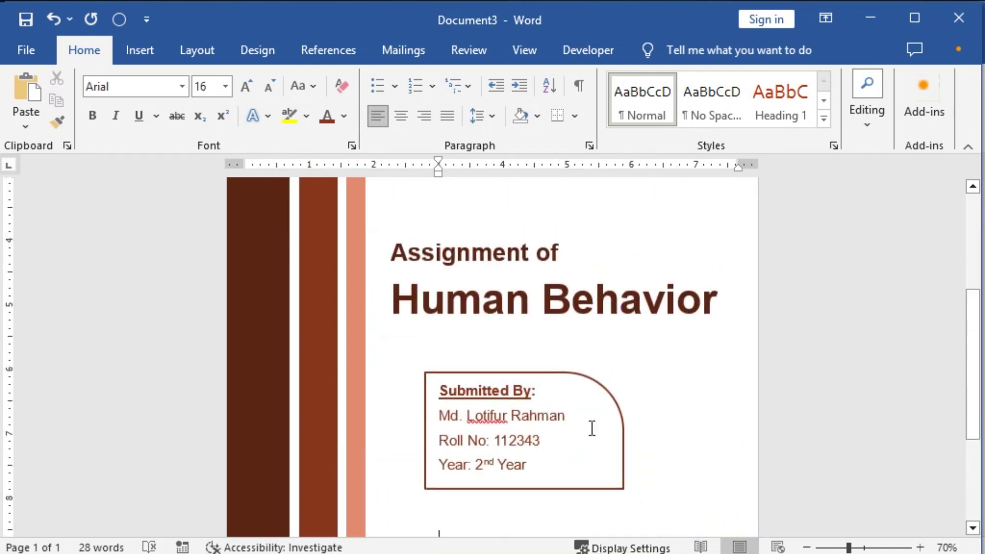
{"action": "scroll", "coordinate": [591, 428], "scroll_direction": "down", "scroll_amount": 4}
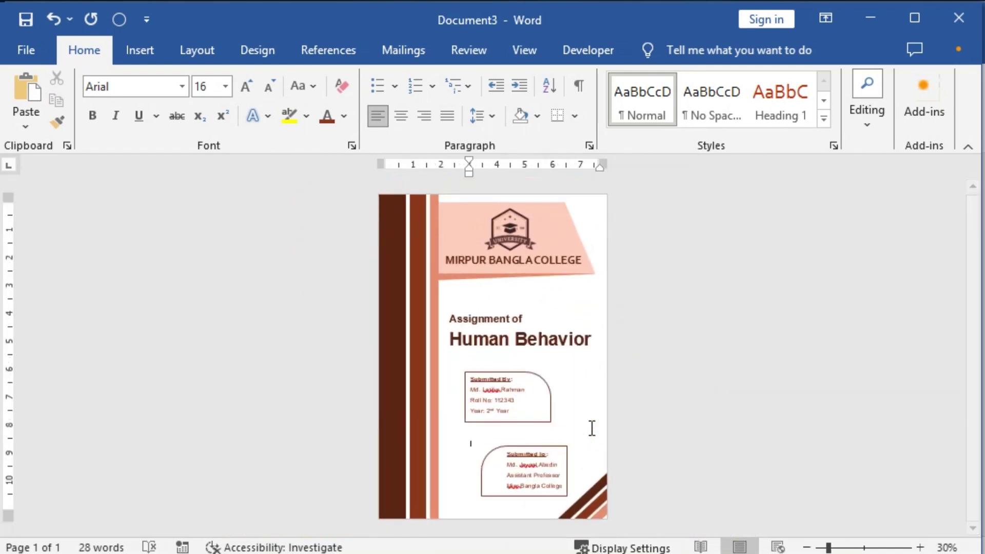